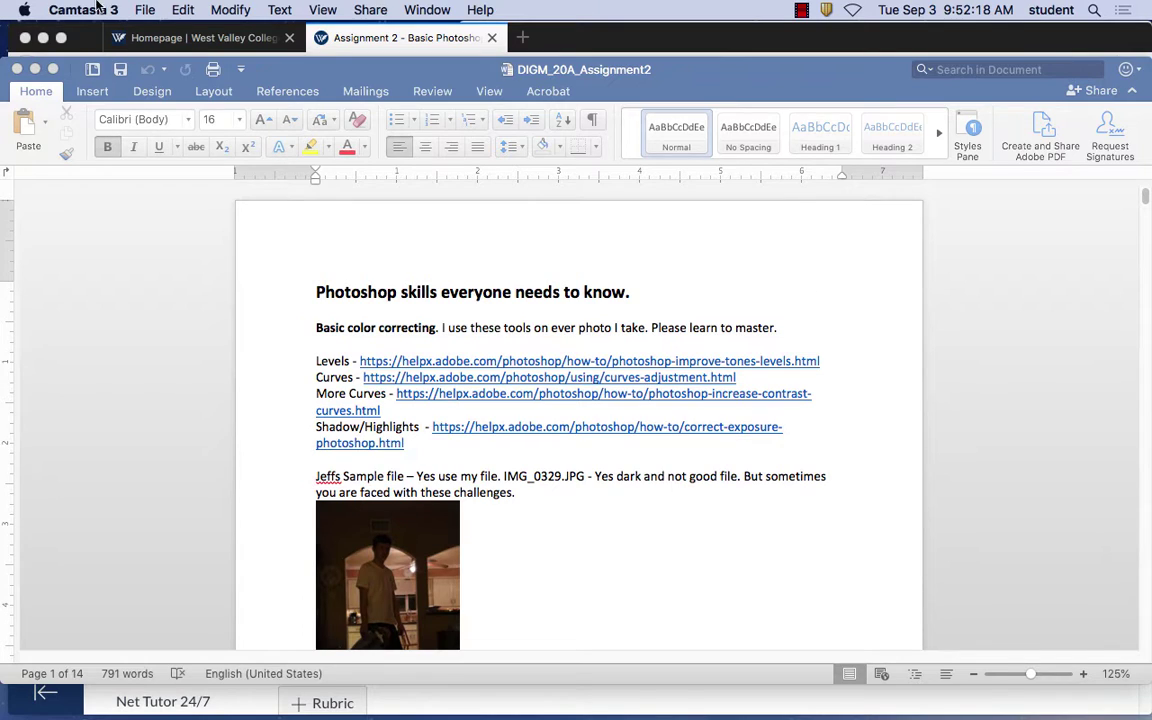
Step: Hide Camtasia, Word and Firefox so that the desktop is free to work on
click(122, 166)
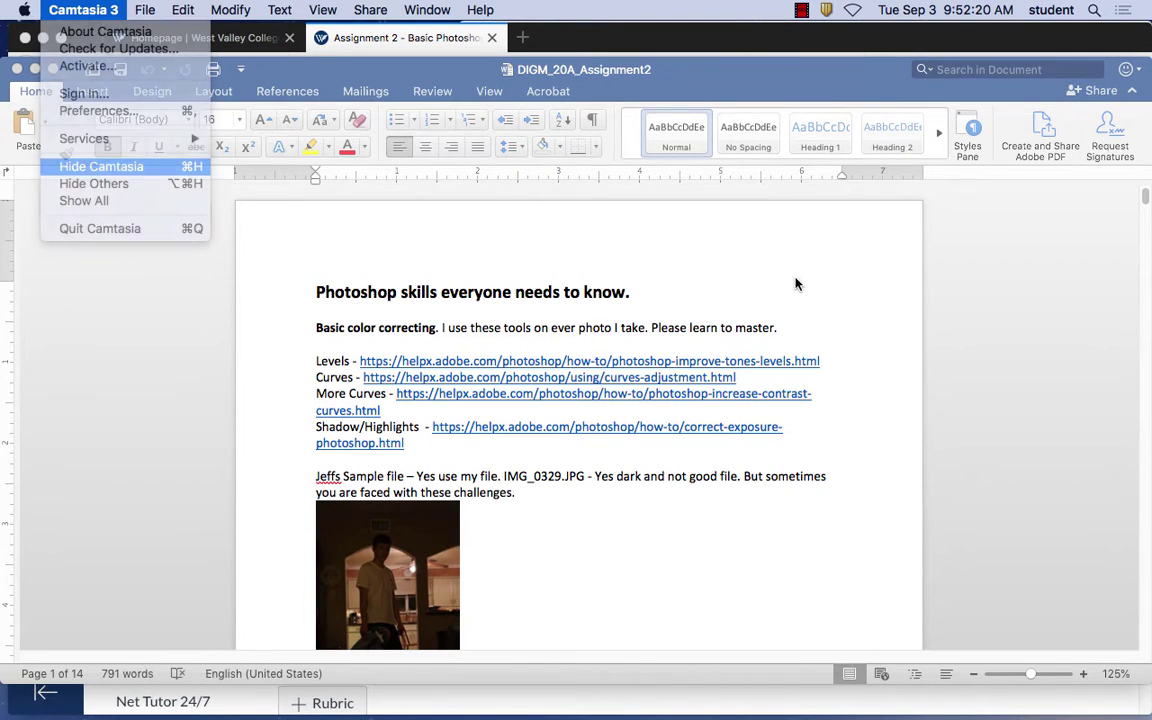
click(75, 8)
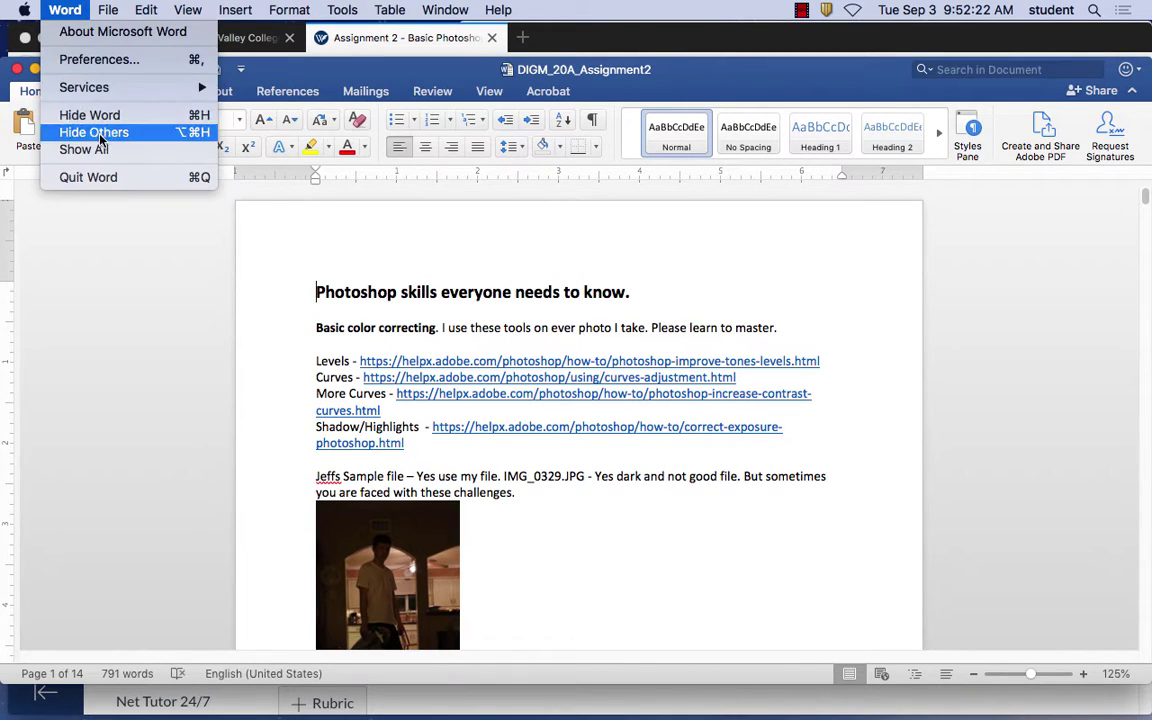
click(103, 113)
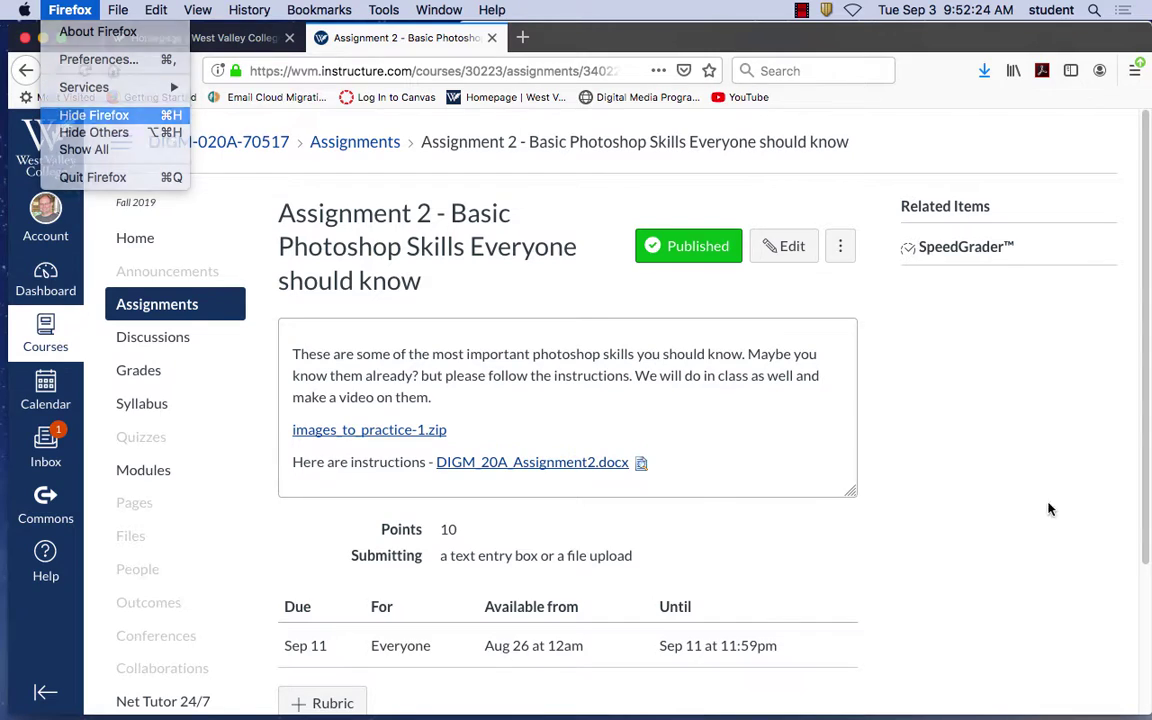
click(90, 115)
click(470, 32)
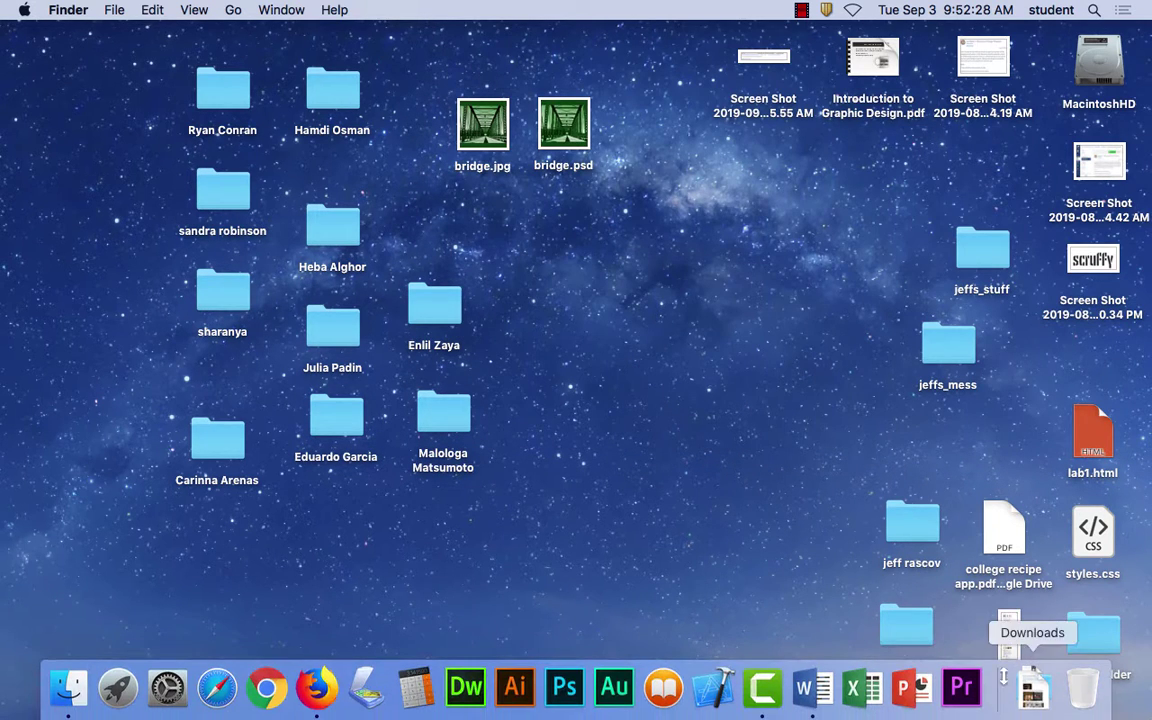
Step: Move the images_to_practice folder from Downloads onto the desktop and look through the remaining Downloads files
click(1032, 688)
drag(1030, 563, 630, 357)
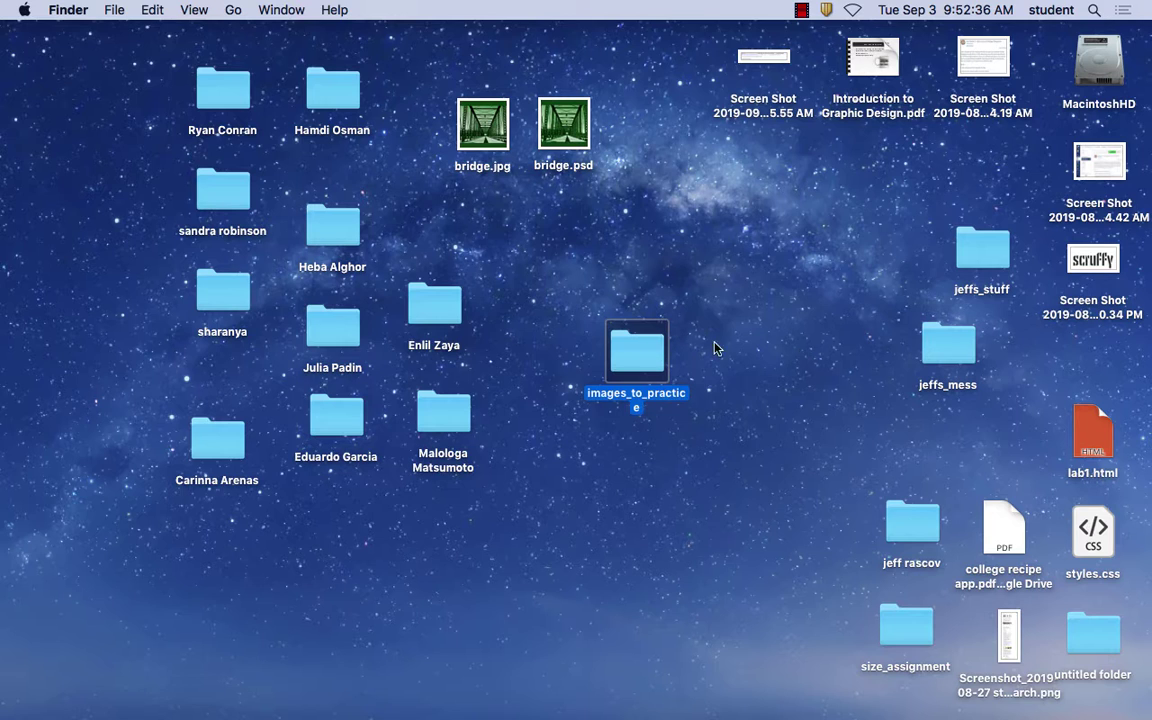
mouse_move(1035, 712)
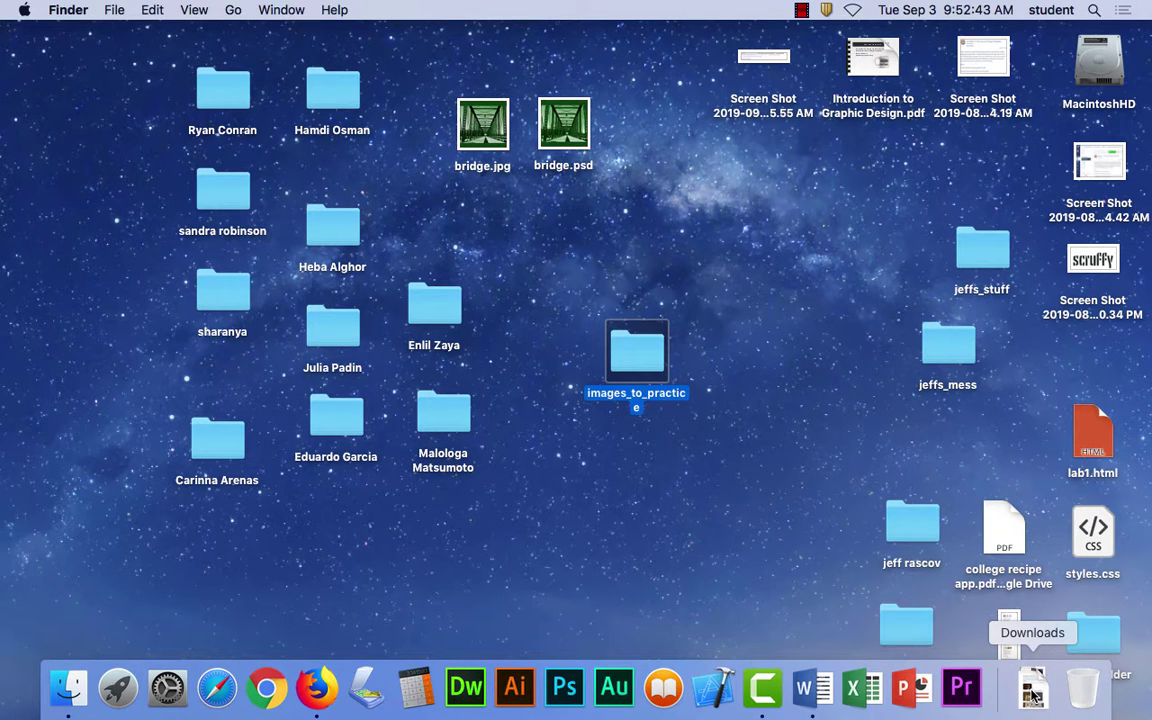
click(1035, 697)
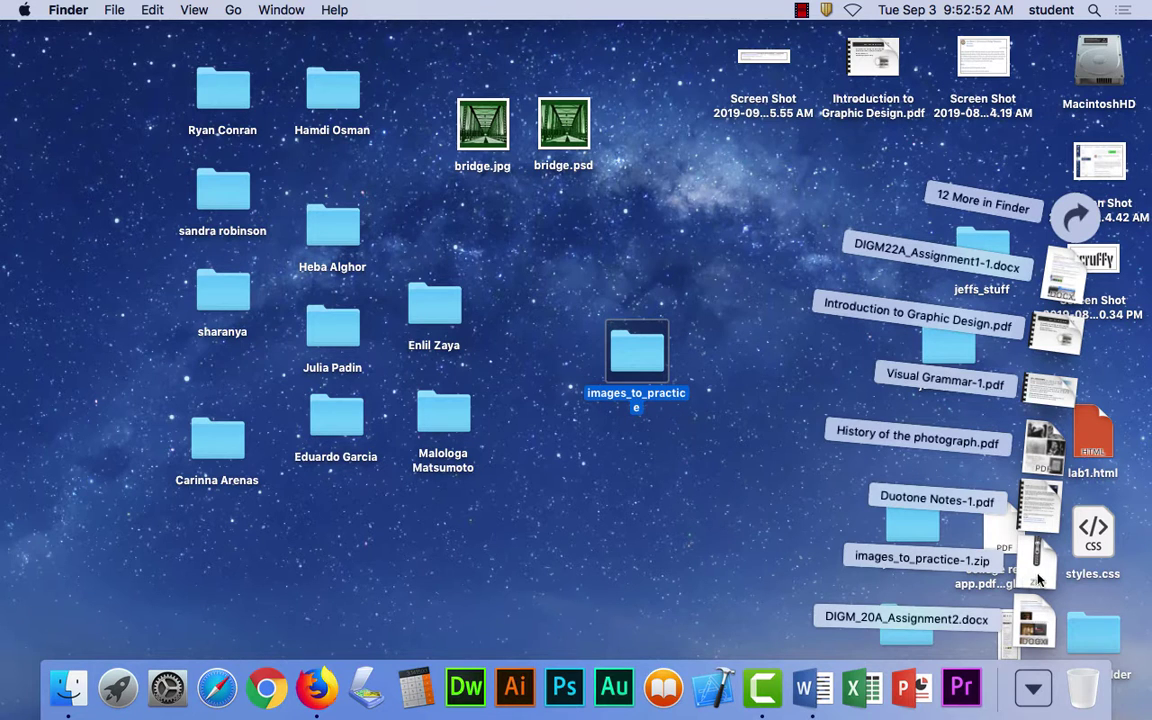
click(644, 358)
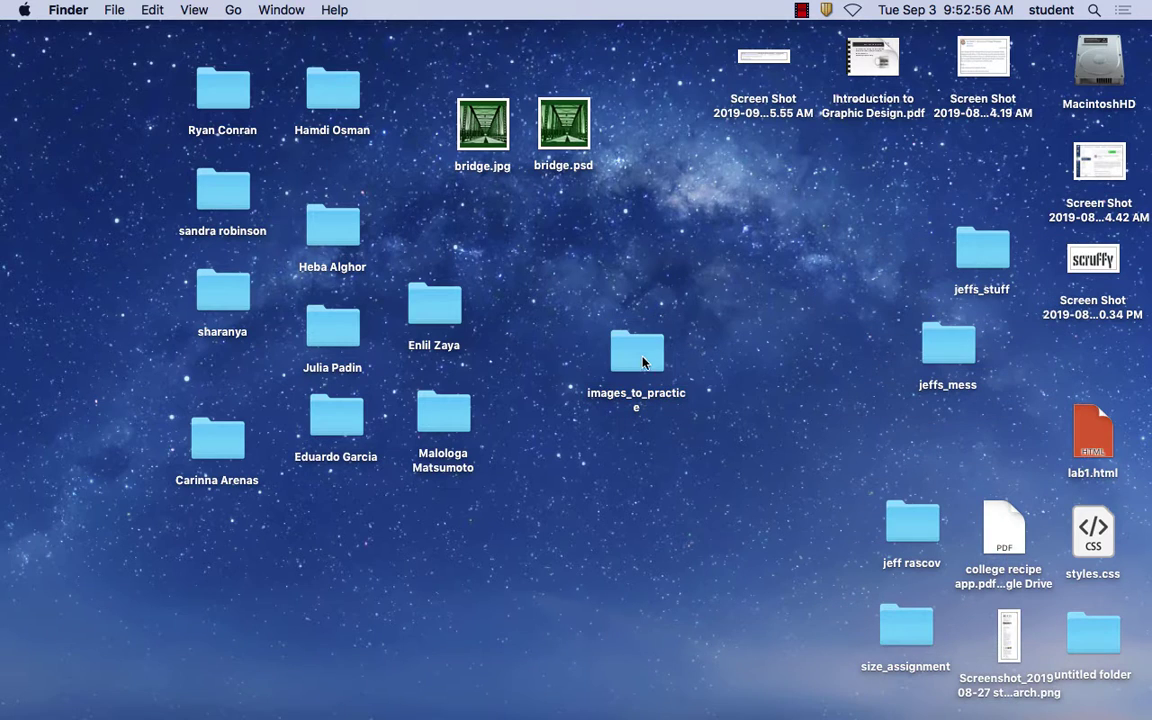
Step: Open IMG_0329.JPG from the desktop's images_to_practice folder in Adobe Photoshop CC 2018
double_click(644, 358)
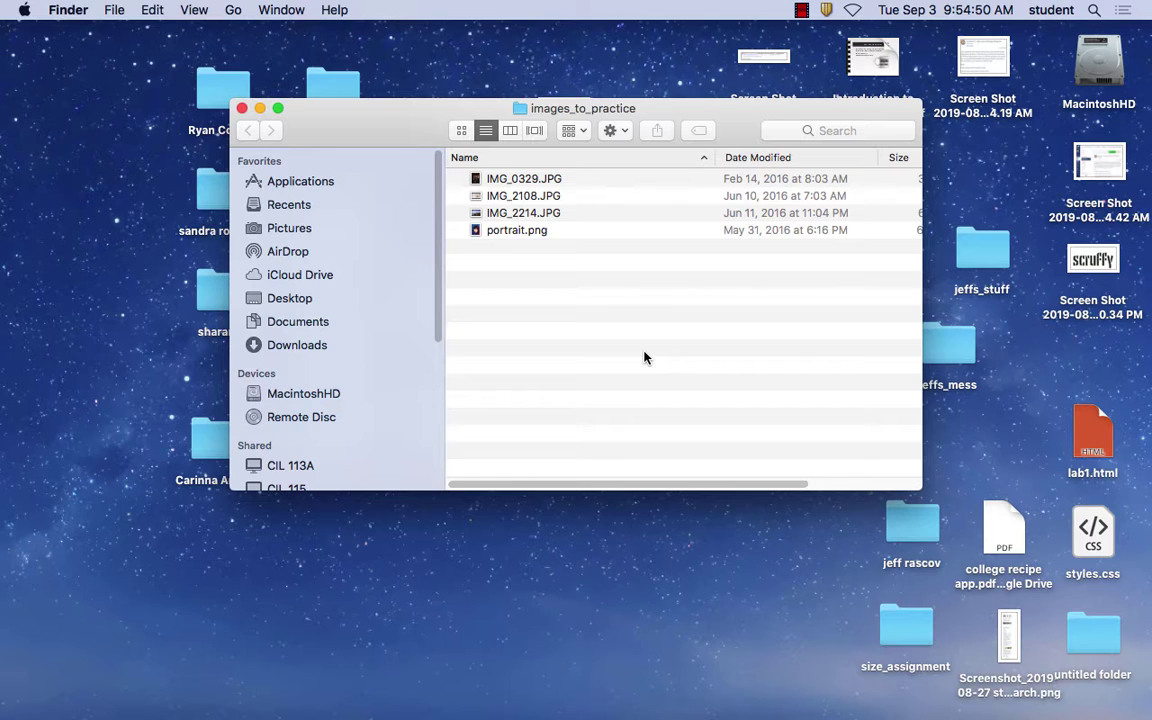
click(525, 181)
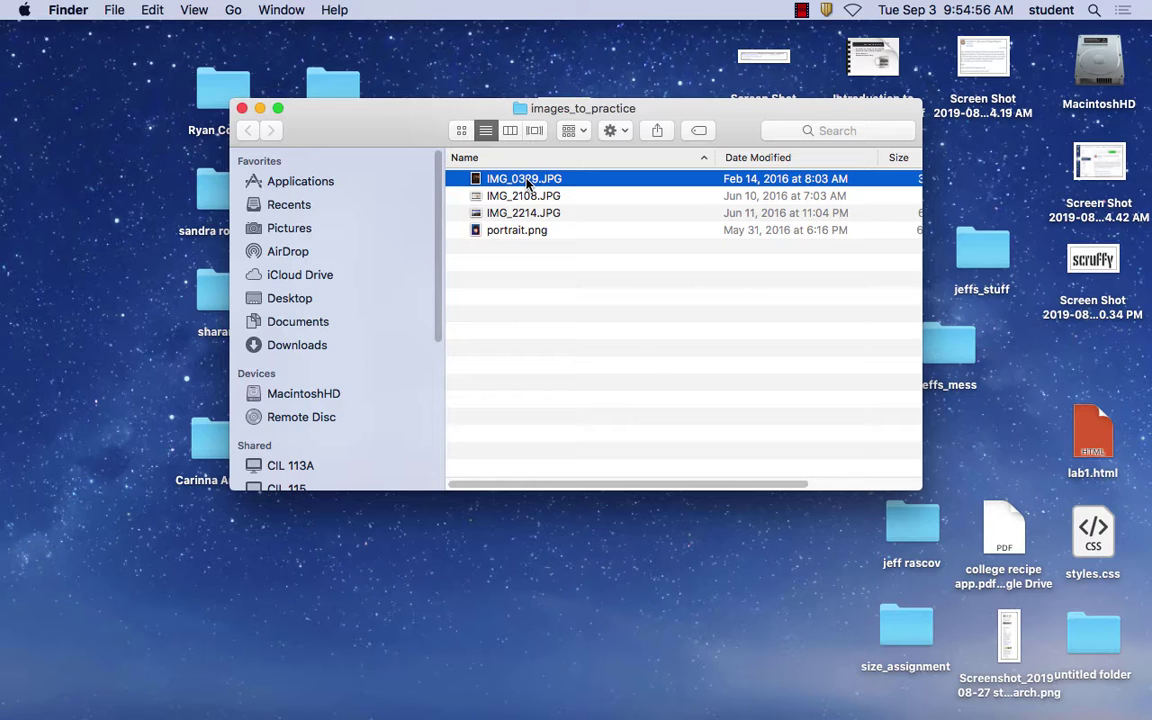
right_click(527, 183)
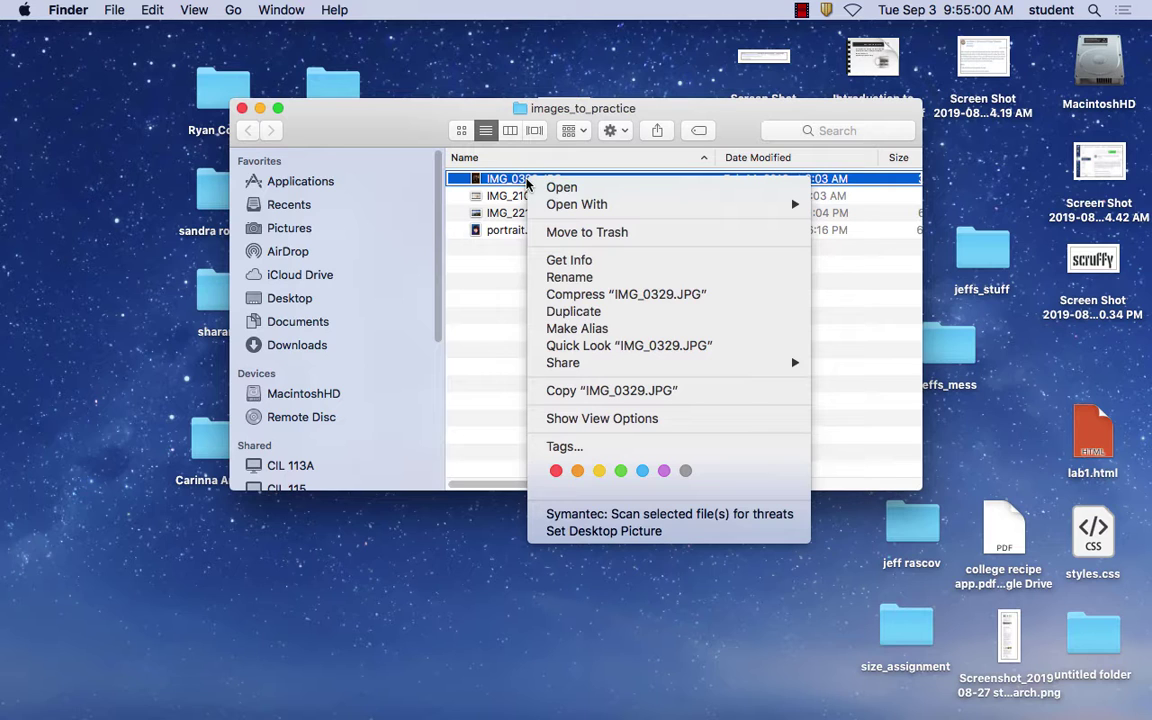
mouse_move(590, 208)
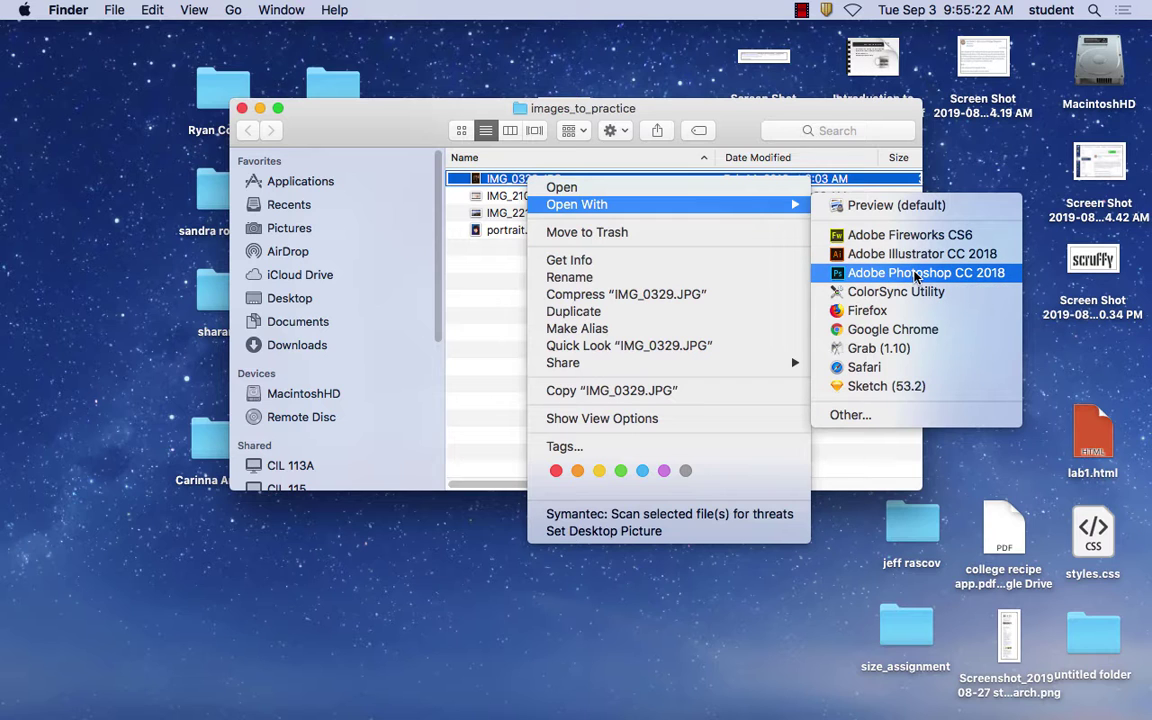
click(915, 273)
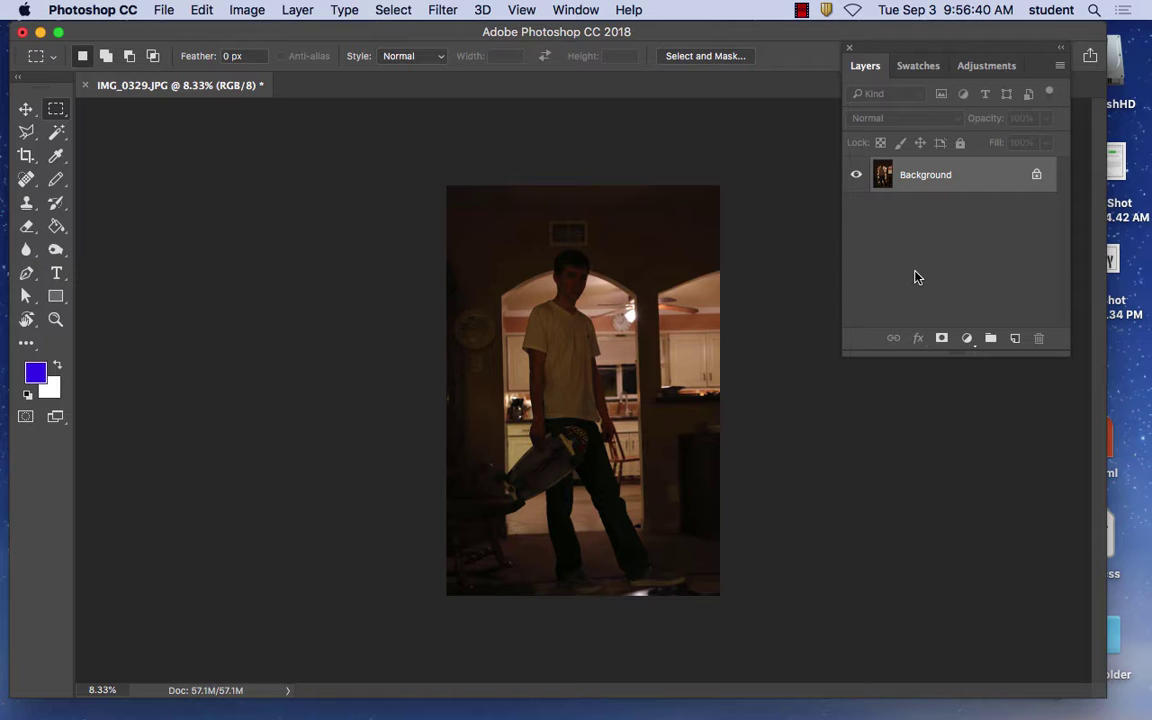
Step: Convert the locked Background into a regular, editable layer with the default name and settings
click(577, 8)
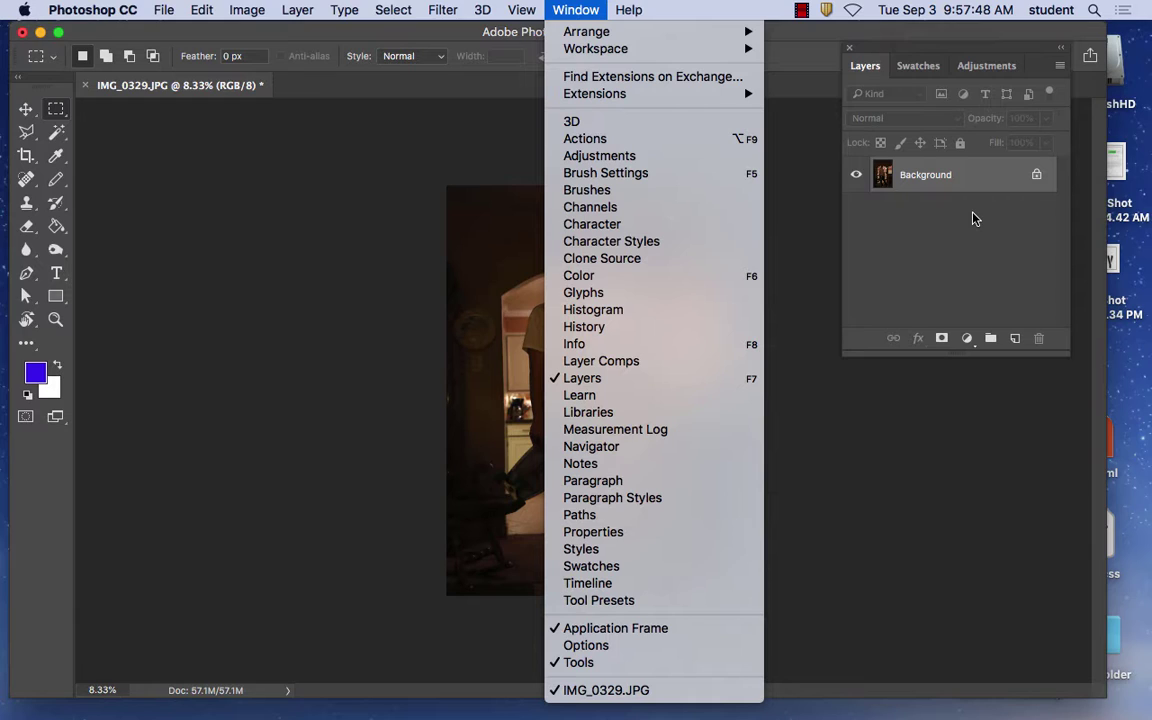
click(941, 178)
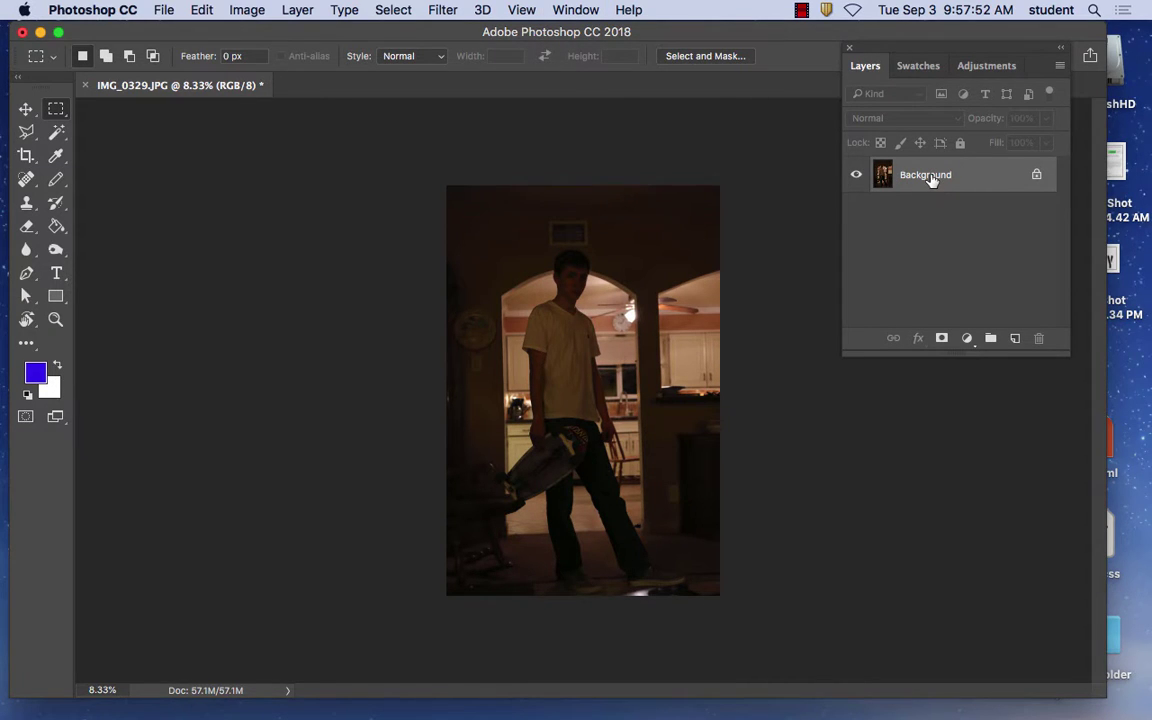
double_click(930, 178)
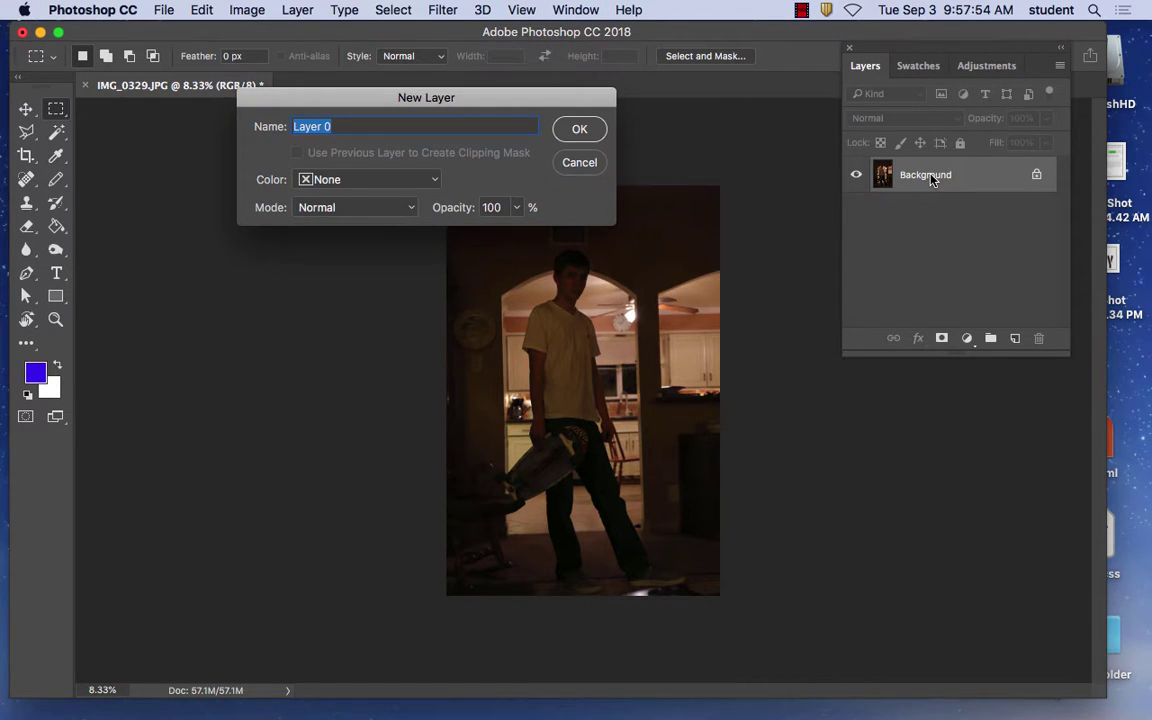
click(580, 130)
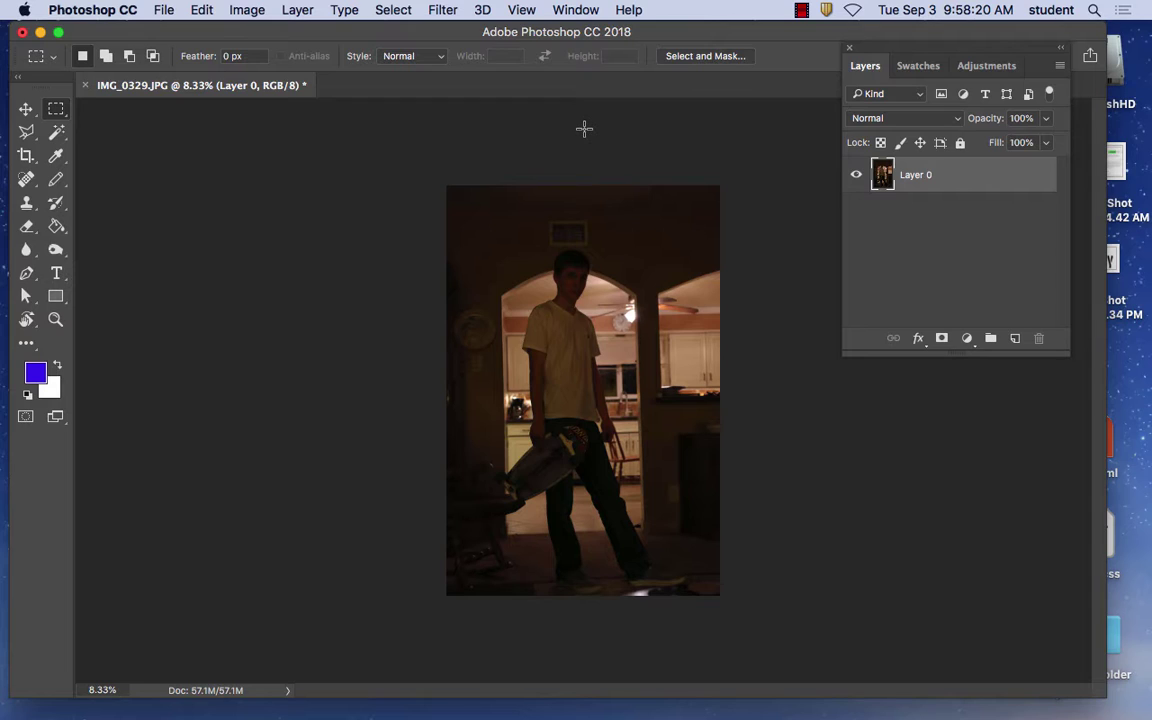
Step: Check the photo's dimensions and resolution in Image Size, then cancel without changing them
click(240, 8)
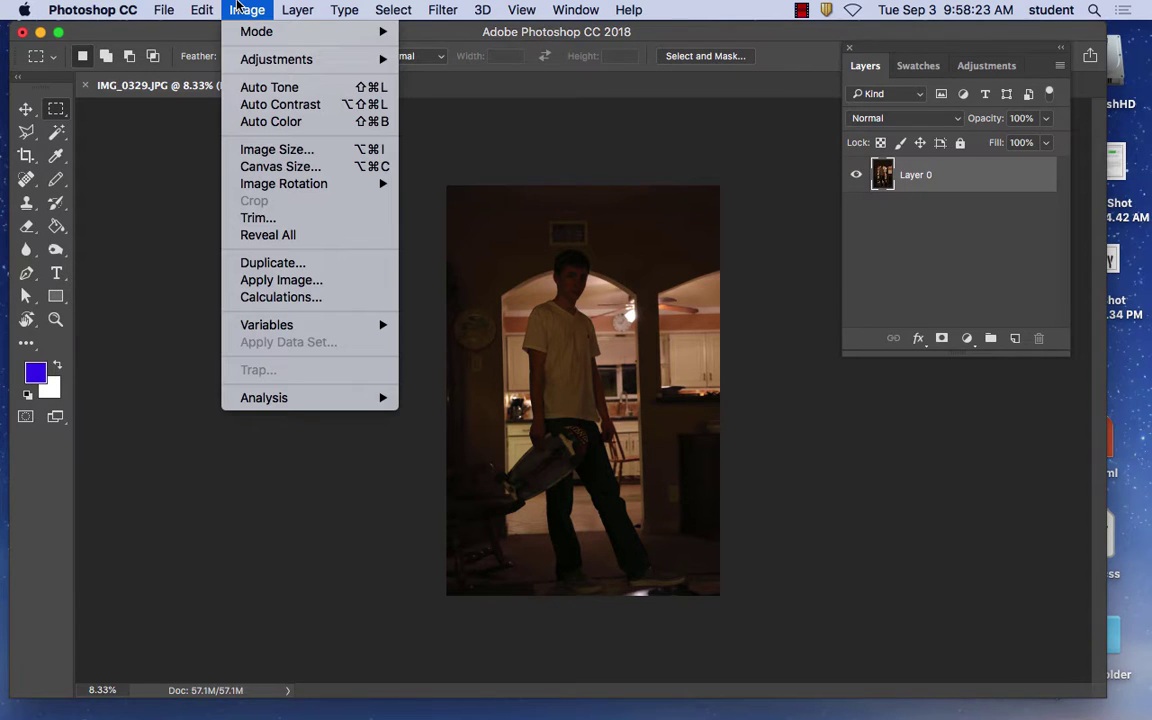
click(278, 151)
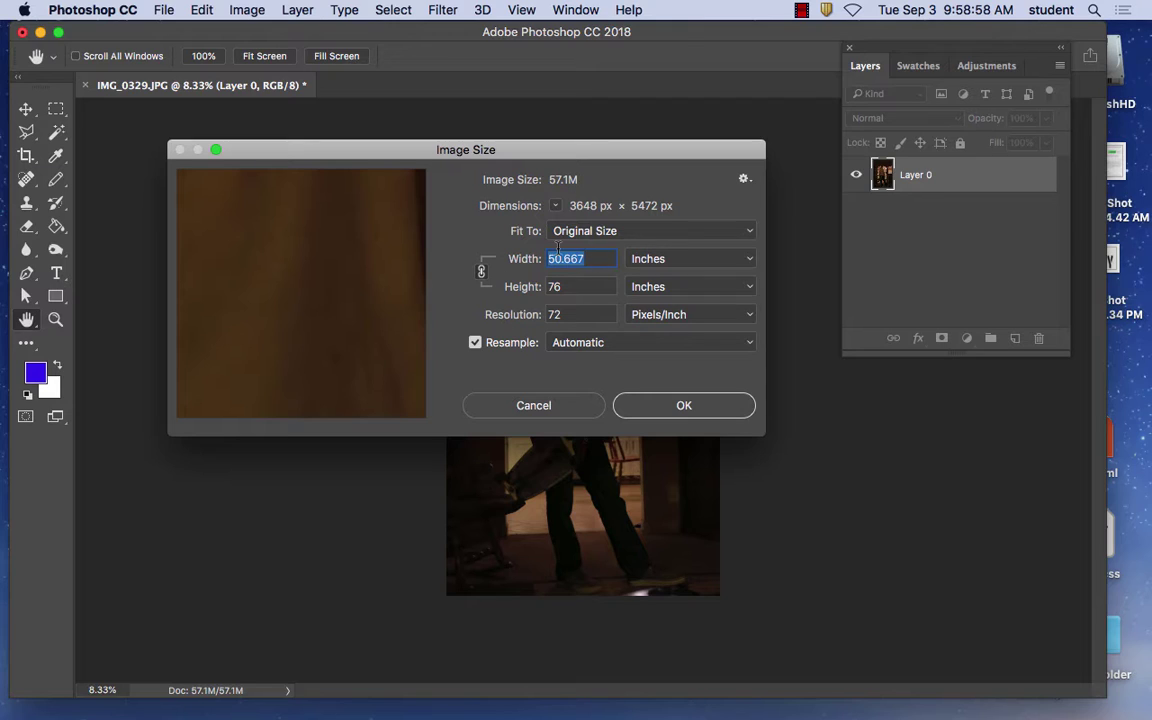
click(548, 404)
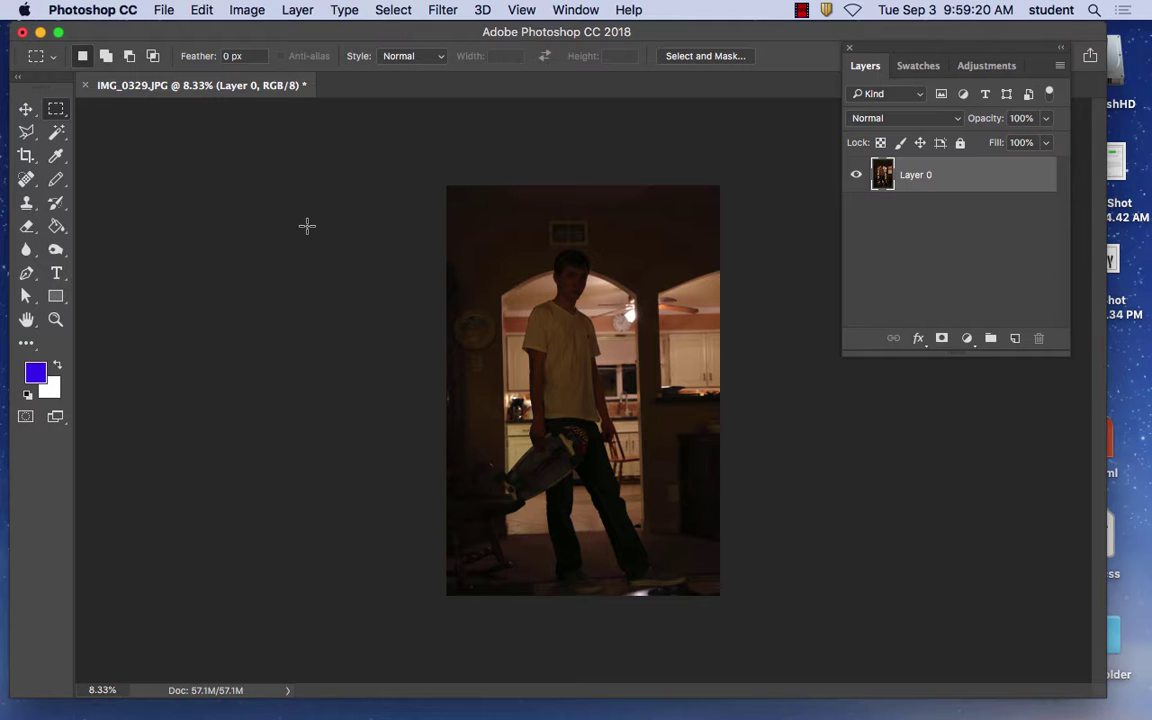
Step: Examine the photo at various magnifications between 8.33% and 100%, ending on the standing man's face at 66.67%
key(super+equal)
key(super+equal)
key(super+equal)
key(super+equal)
key(super+equal)
key(super+equal)
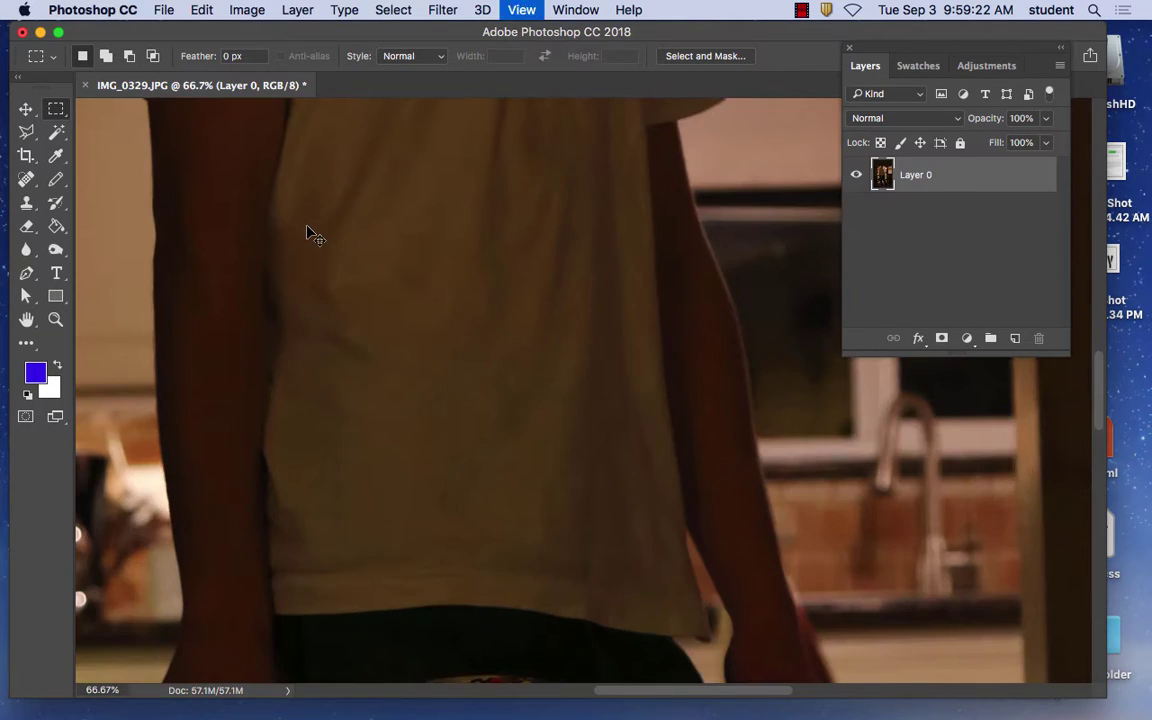
key(super+equal)
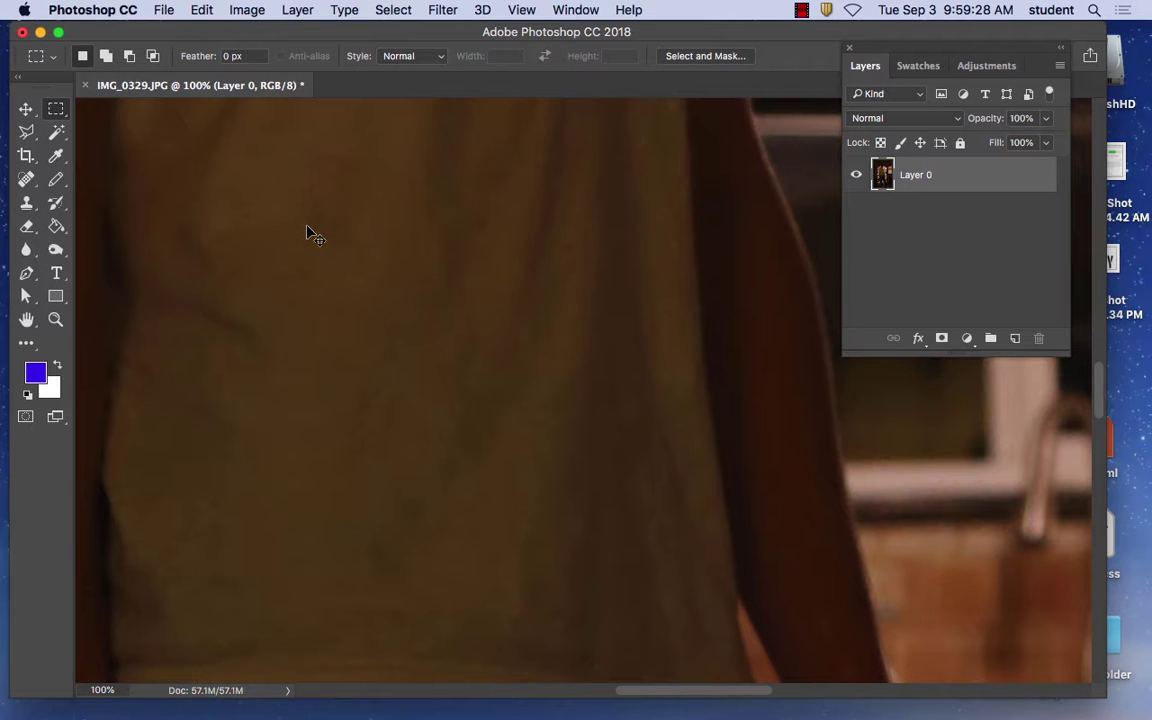
key(super+minus)
key(super+minus)
key(super+minus)
key(super+minus)
key(super+minus)
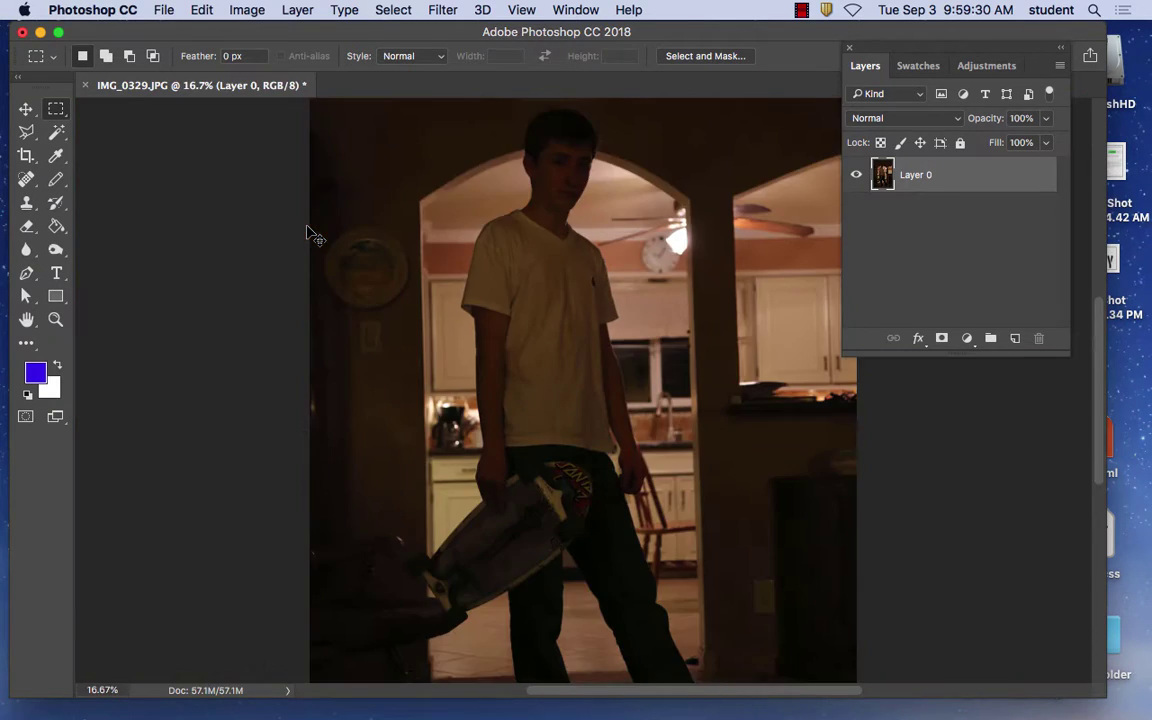
key(super+equal)
key(super+equal)
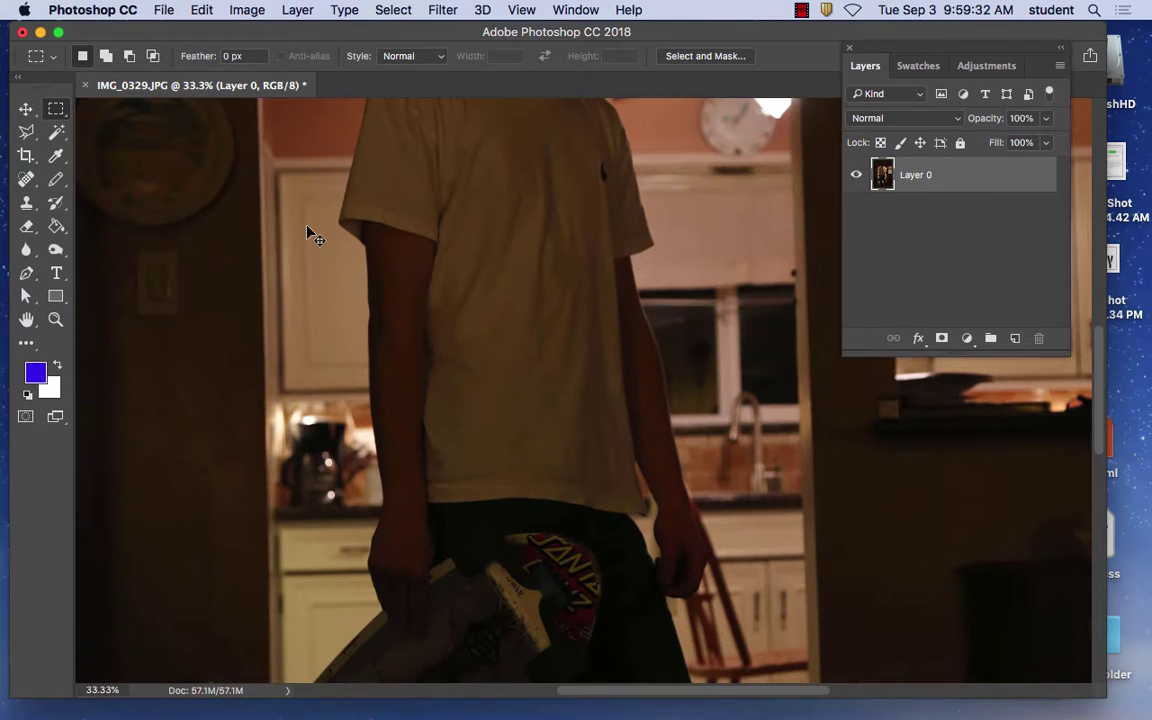
key(super+minus)
key(super+minus)
key(super+minus)
key(super+minus)
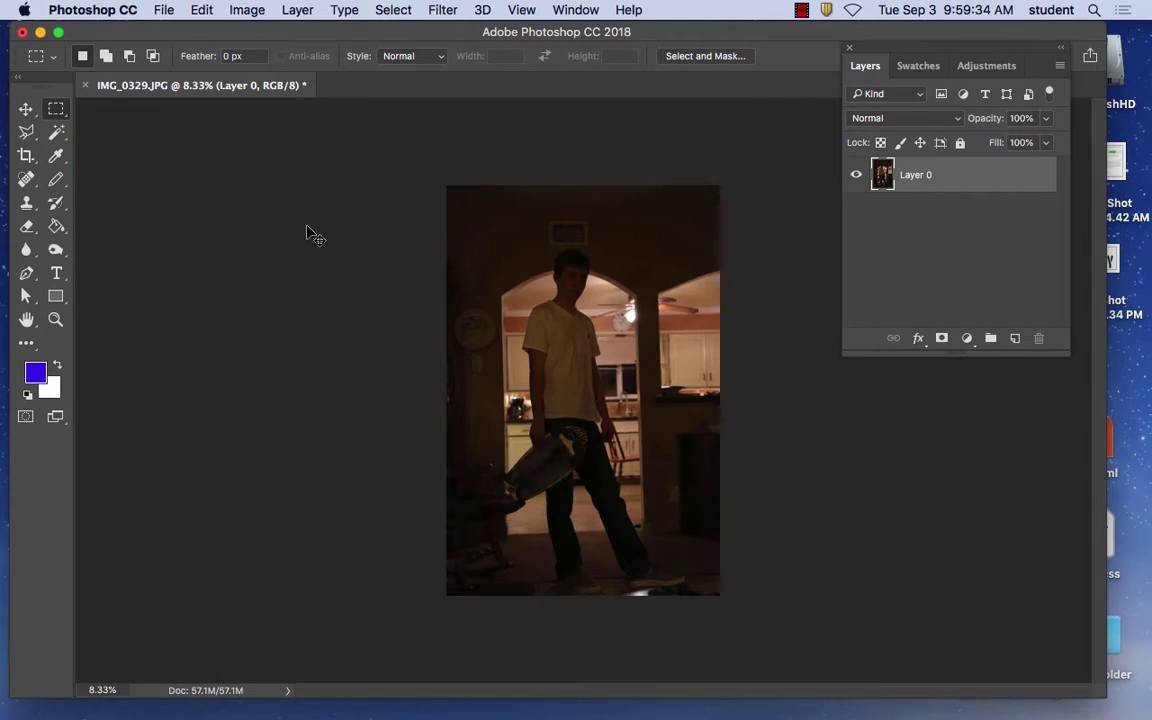
key(super+equal)
key(super+equal)
key(super+equal)
key(super+equal)
key(super+equal)
key(super+minus)
key(super+minus)
key(super+minus)
key(super+minus)
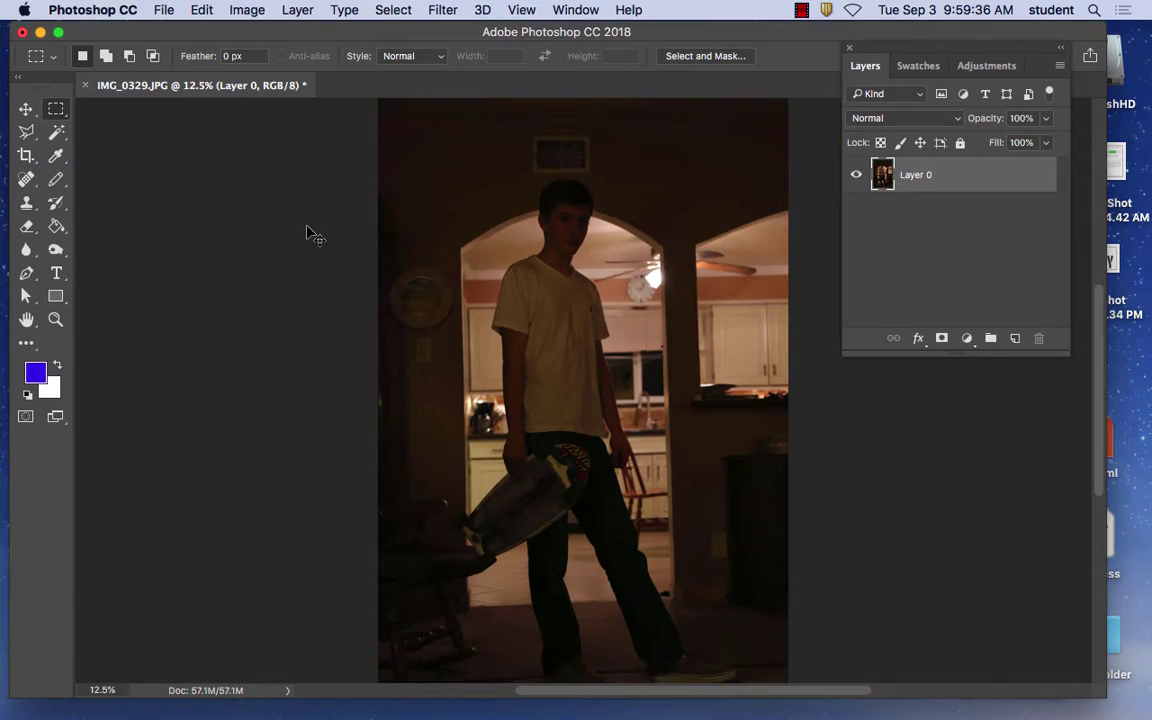
key(super+equal)
key(super+equal)
key(super+equal)
key(super+minus)
key(super+minus)
key(super+minus)
key(super+equal)
key(super+equal)
key(super+equal)
key(super+equal)
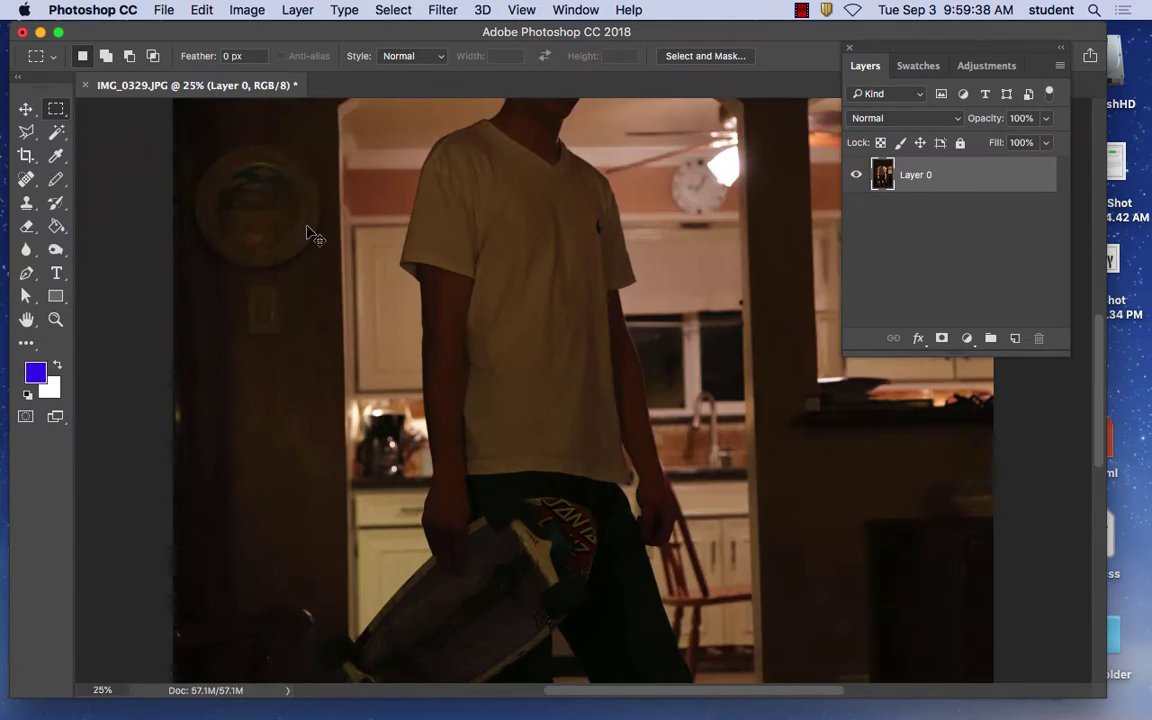
key(super+minus)
key(super+minus)
key(super+minus)
key(super+minus)
key(super+minus)
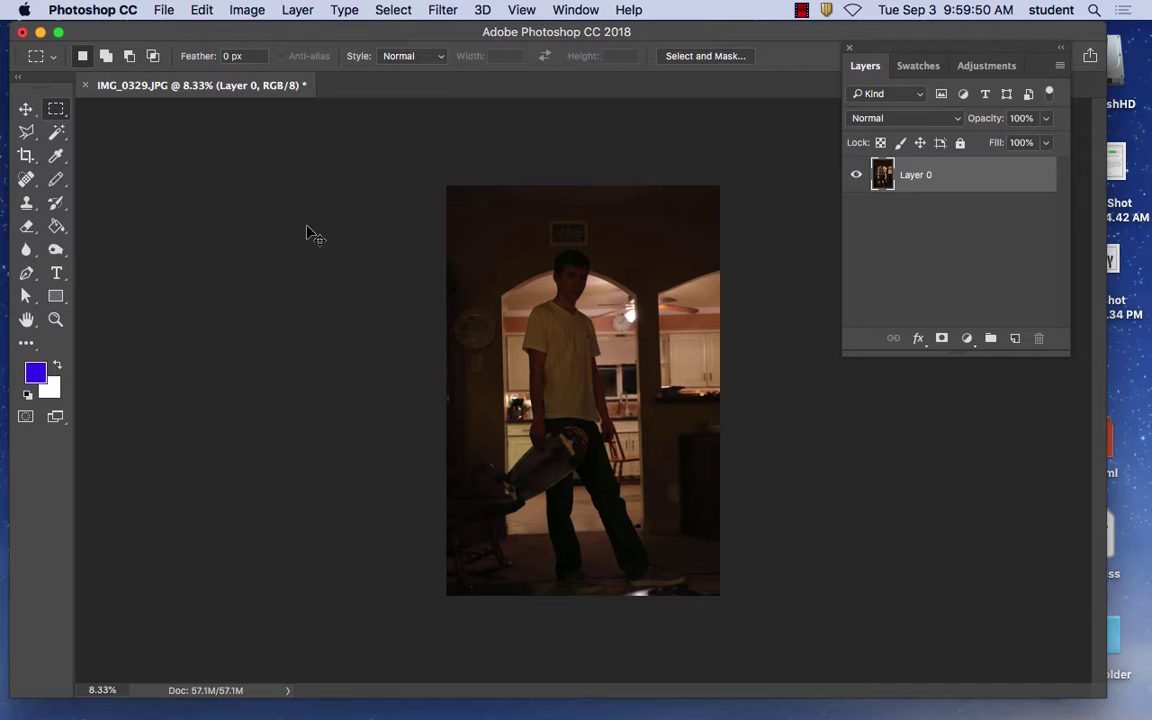
key(super+equal)
key(super+equal)
key(super+equal)
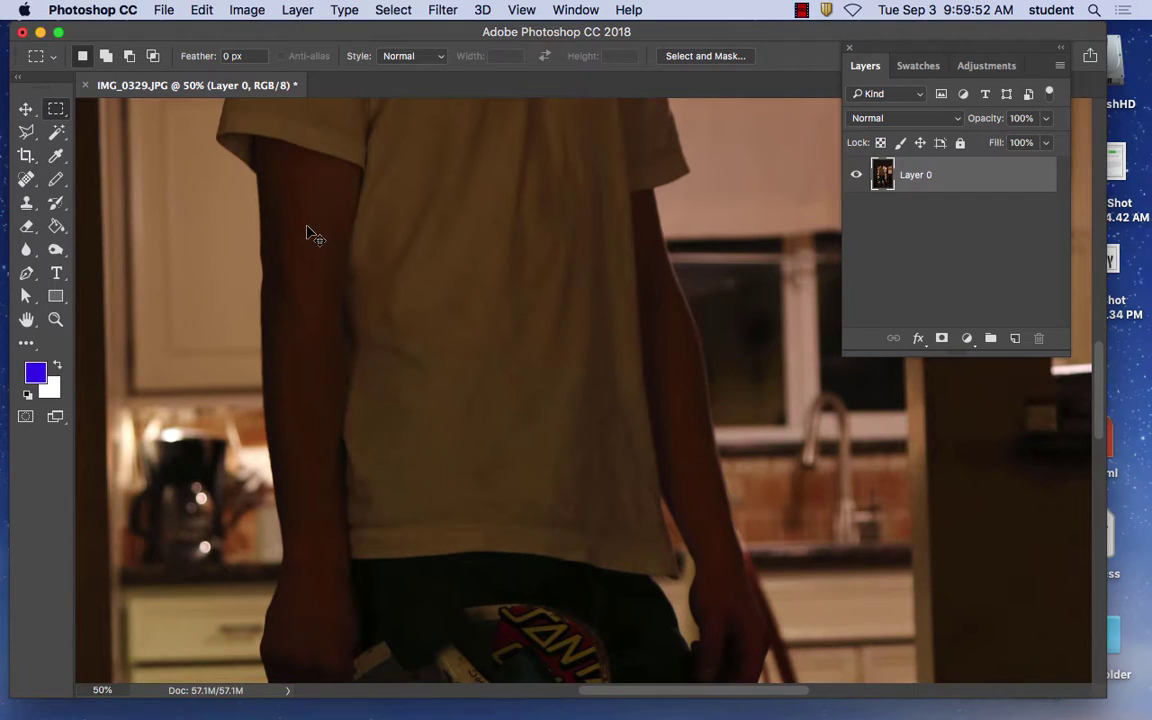
key(super+equal)
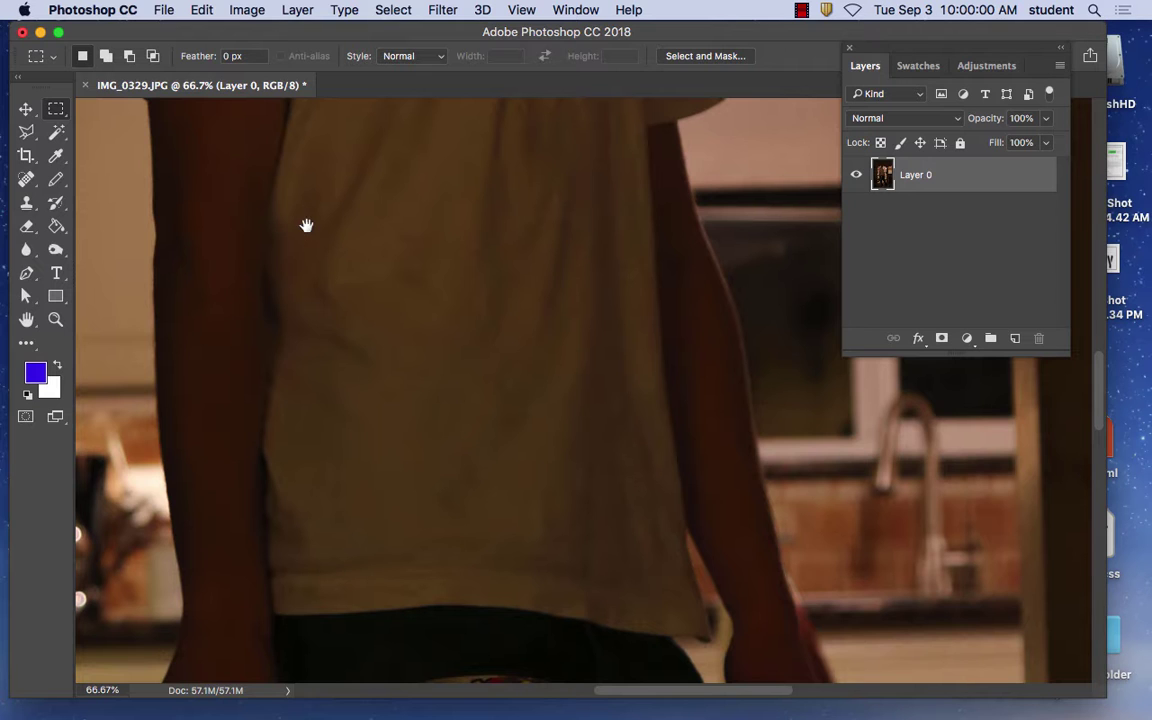
drag(411, 221, 494, 262)
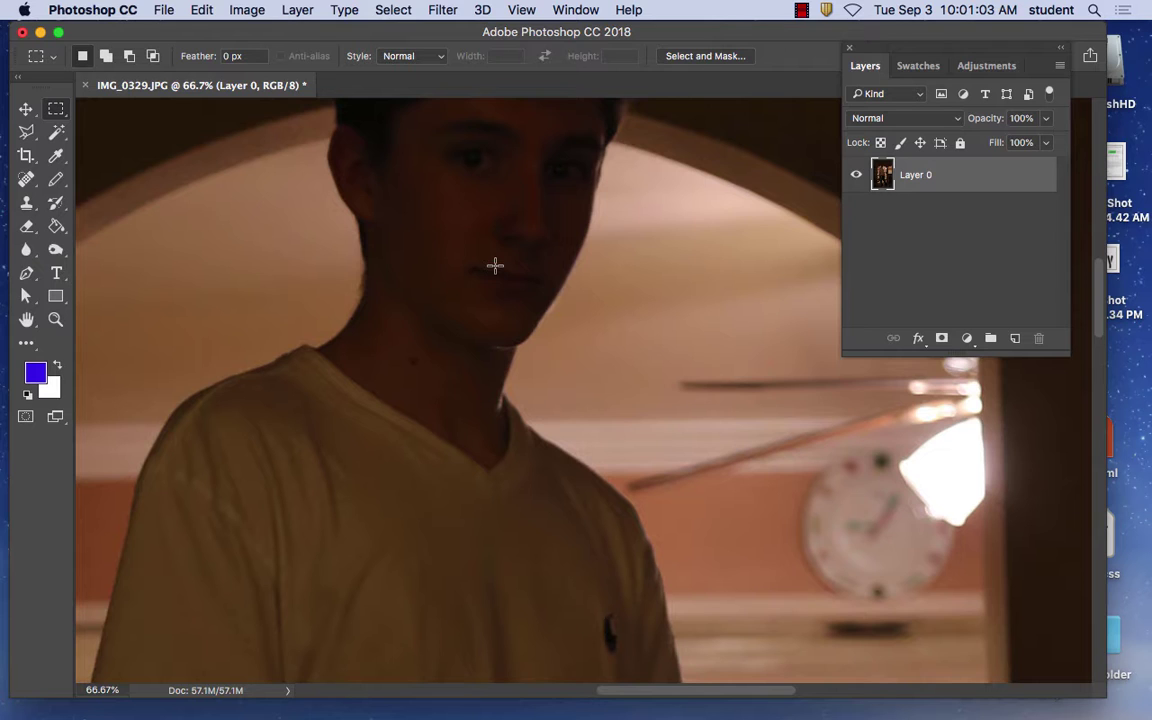
Step: Start a Levels adjustment on the layer and move its dialog off most of the man's face
click(245, 9)
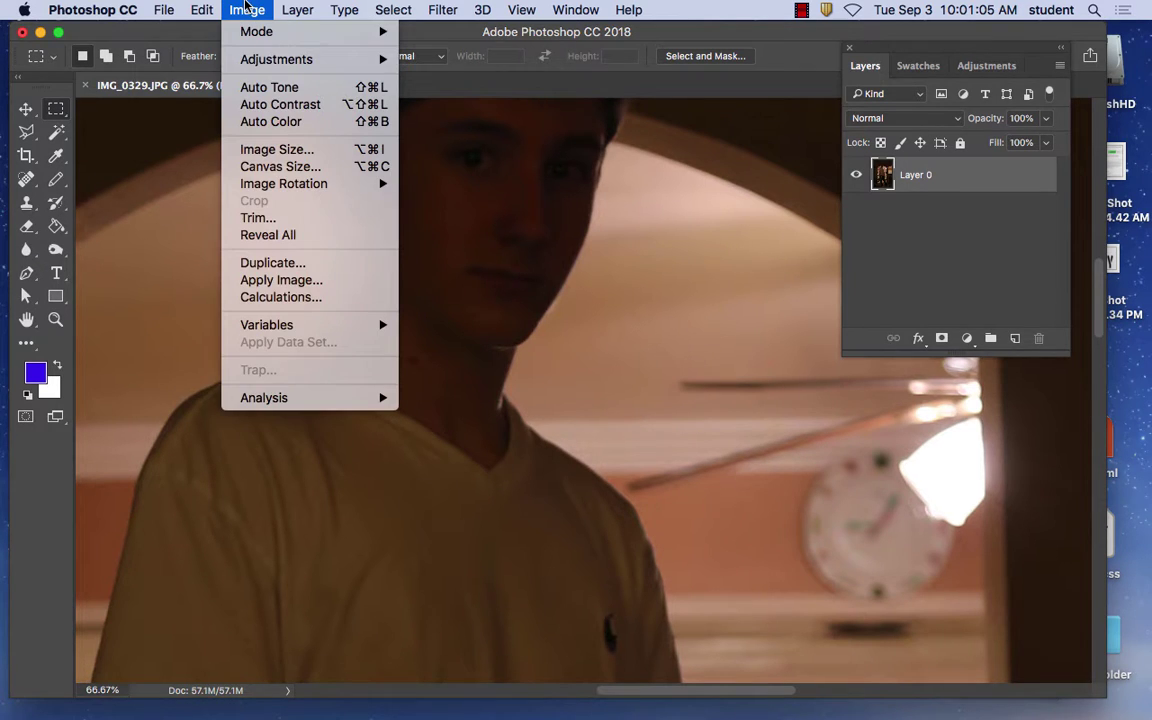
mouse_move(290, 59)
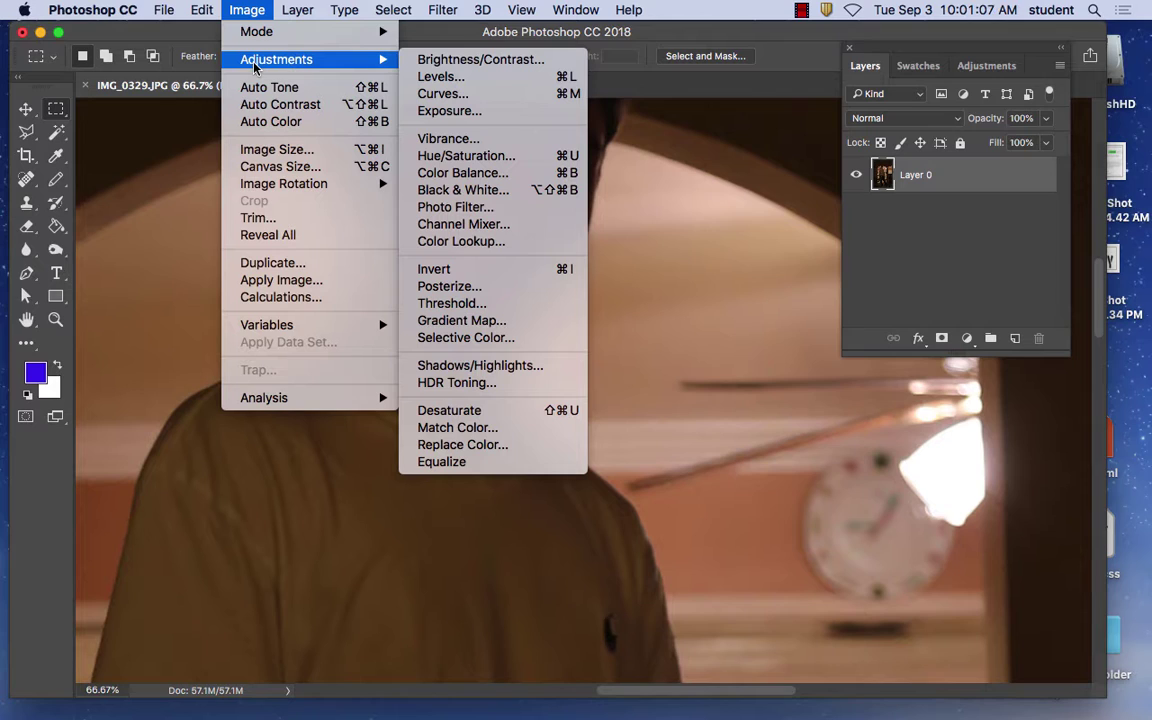
click(471, 85)
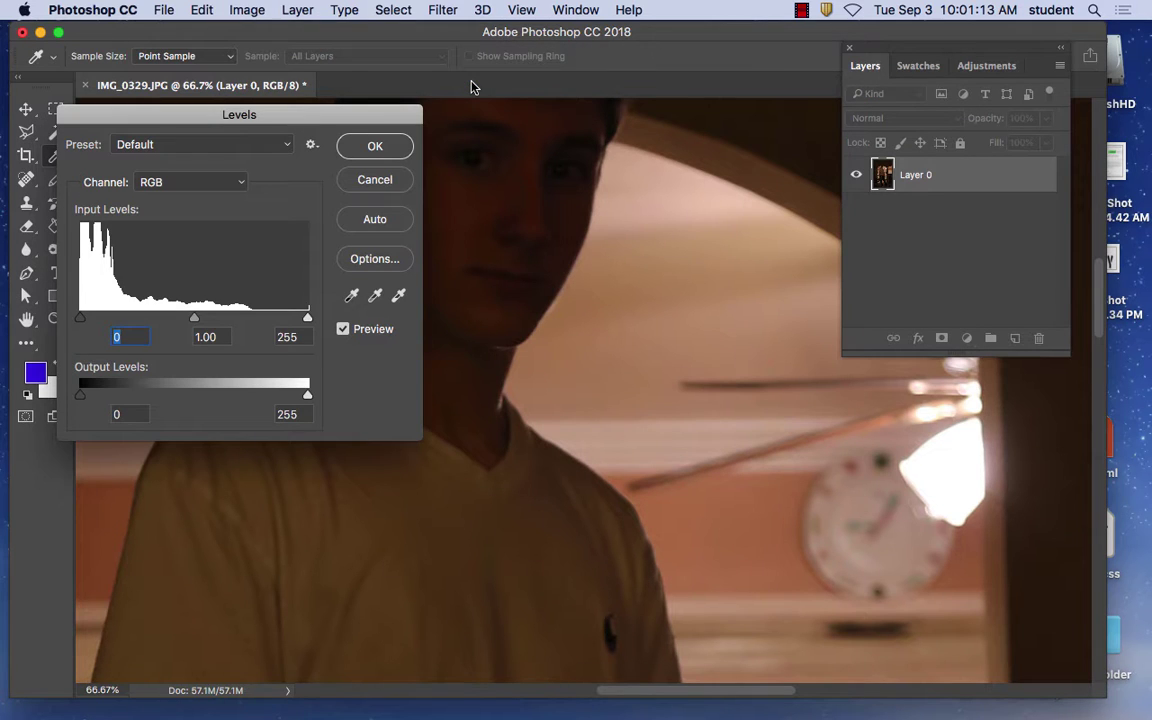
drag(342, 109, 826, 162)
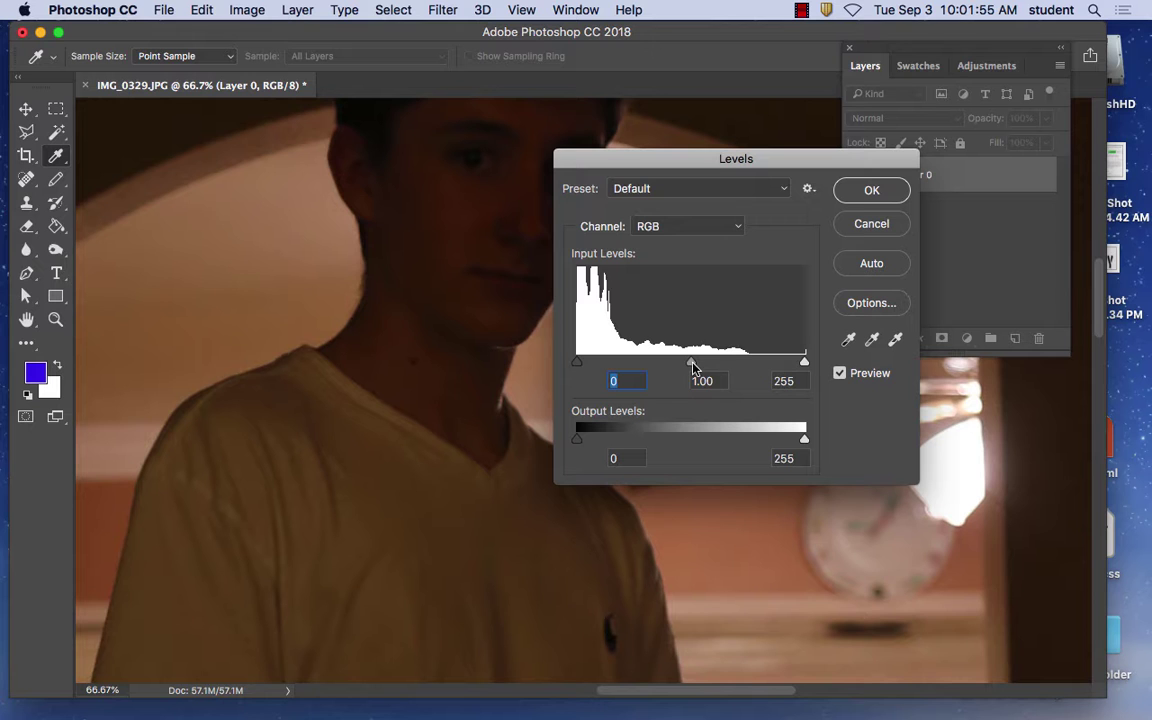
Step: Brighten the photo by setting the RGB input levels to black 6, midtones 1.41 and white 144
drag(689, 365, 622, 365)
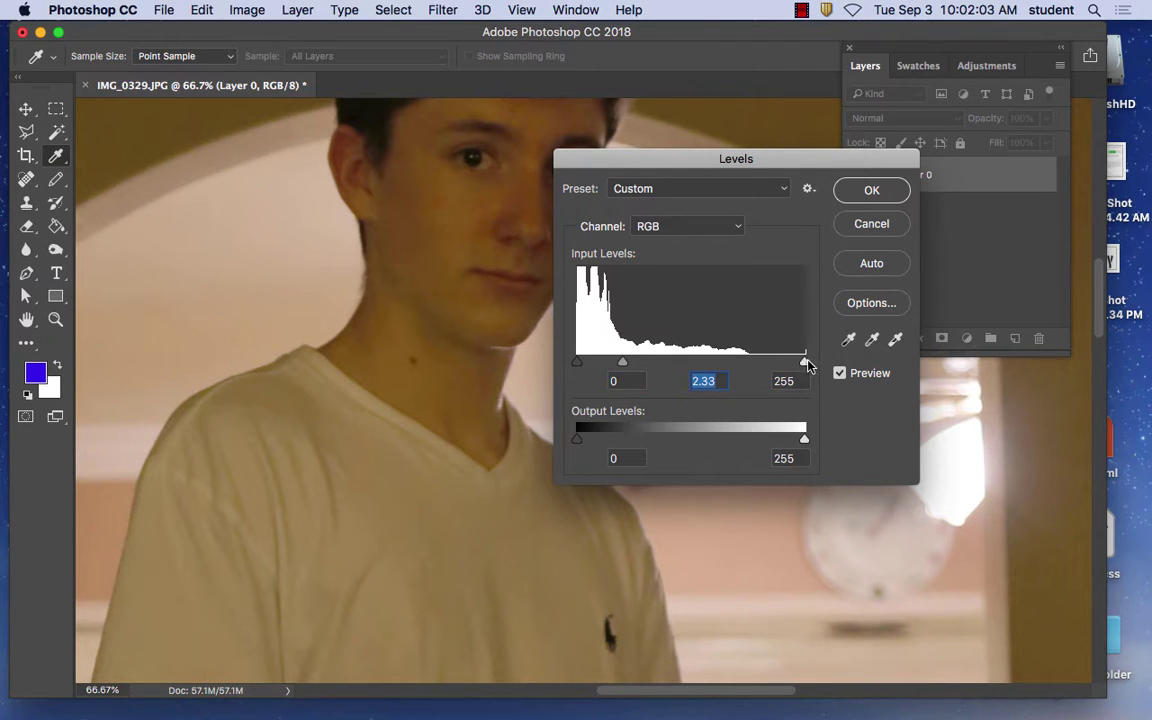
drag(806, 362, 694, 363)
drag(602, 366, 608, 366)
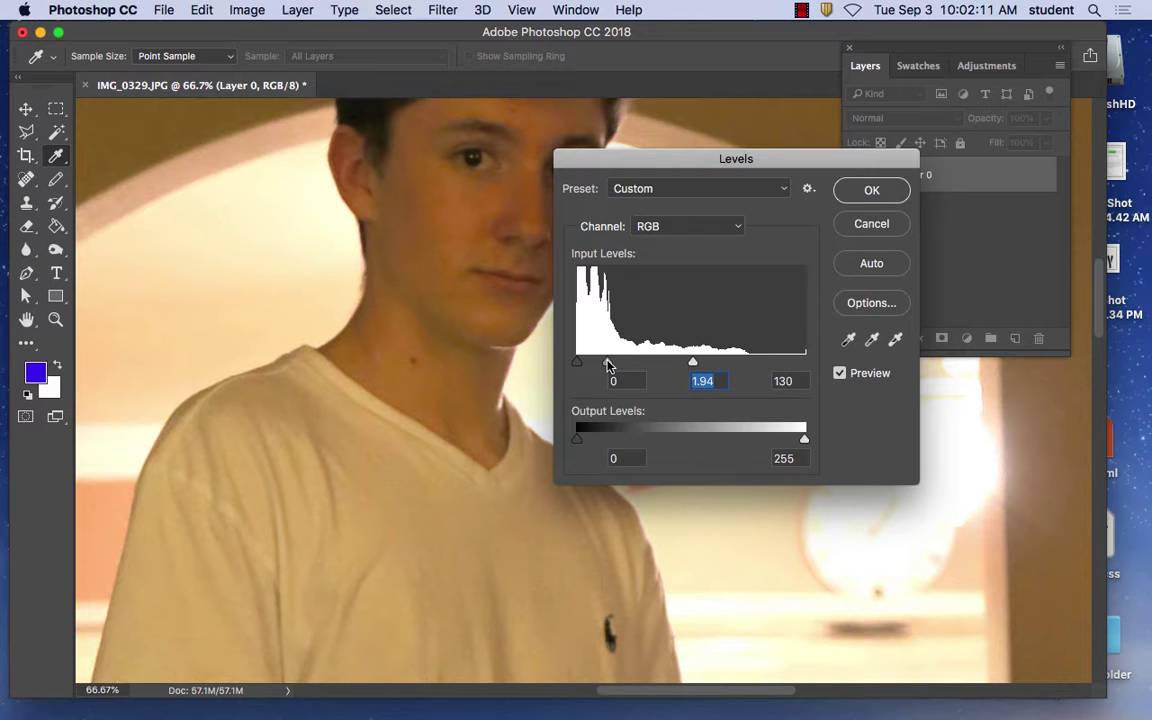
mouse_move(694, 363)
mouse_down()
mouse_move(650, 362)
mouse_move(691, 366)
mouse_up()
drag(615, 367, 586, 368)
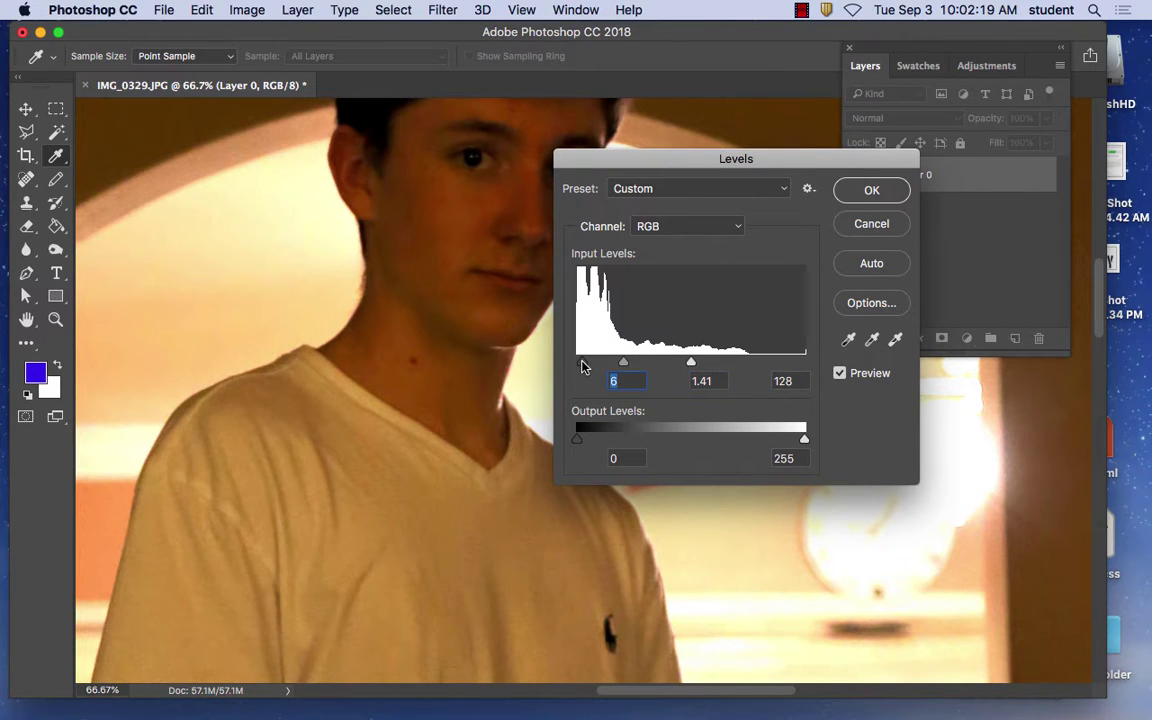
drag(690, 364, 706, 368)
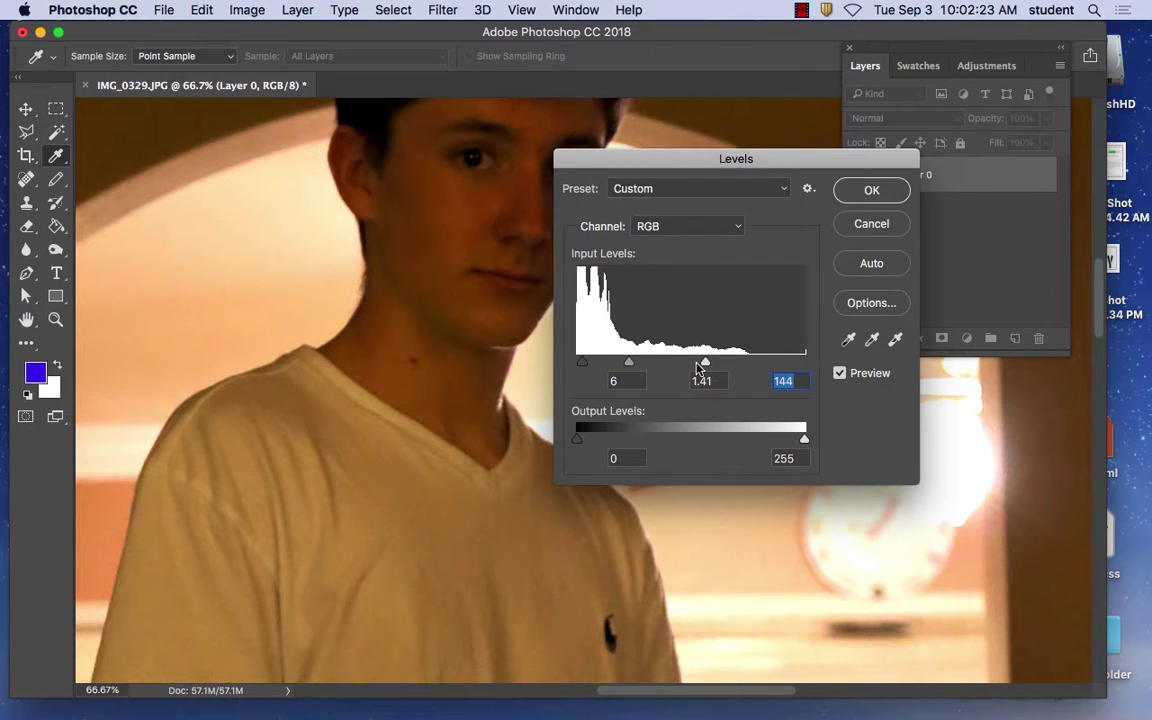
Step: Compare the photo at 16.67% with and without the Levels adjustment, keeping the dialog clear of the man
key(super+minus)
key(super+minus)
key(super+minus)
key(super+minus)
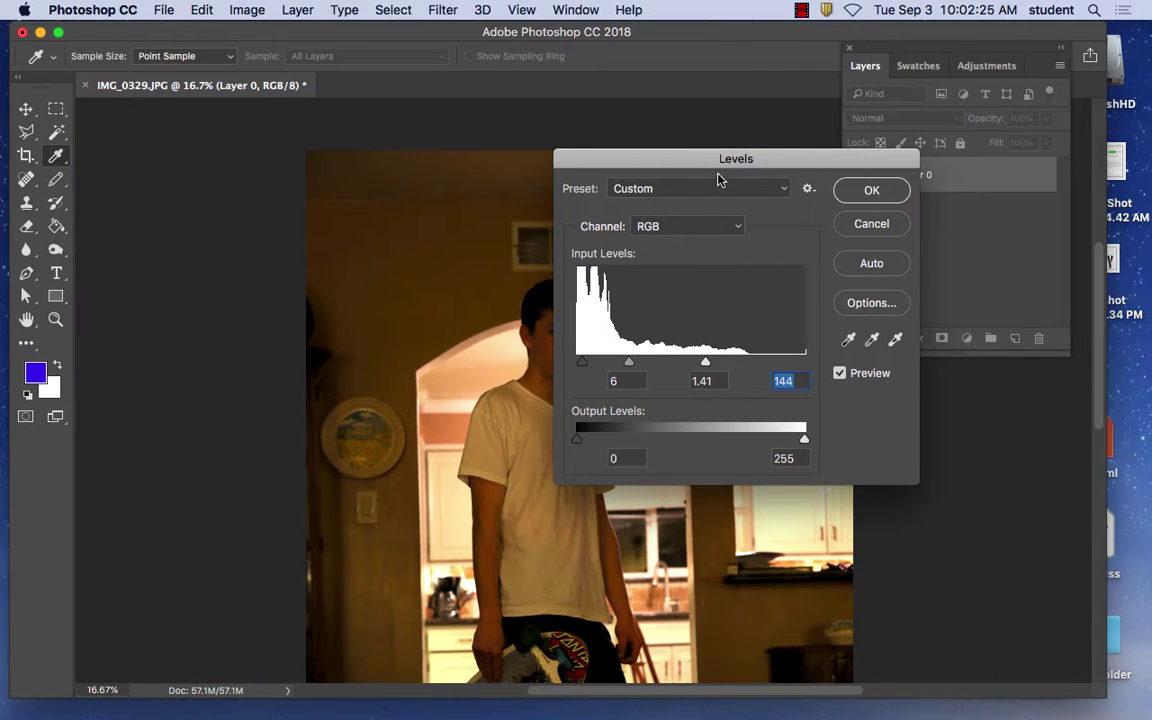
drag(690, 160, 878, 283)
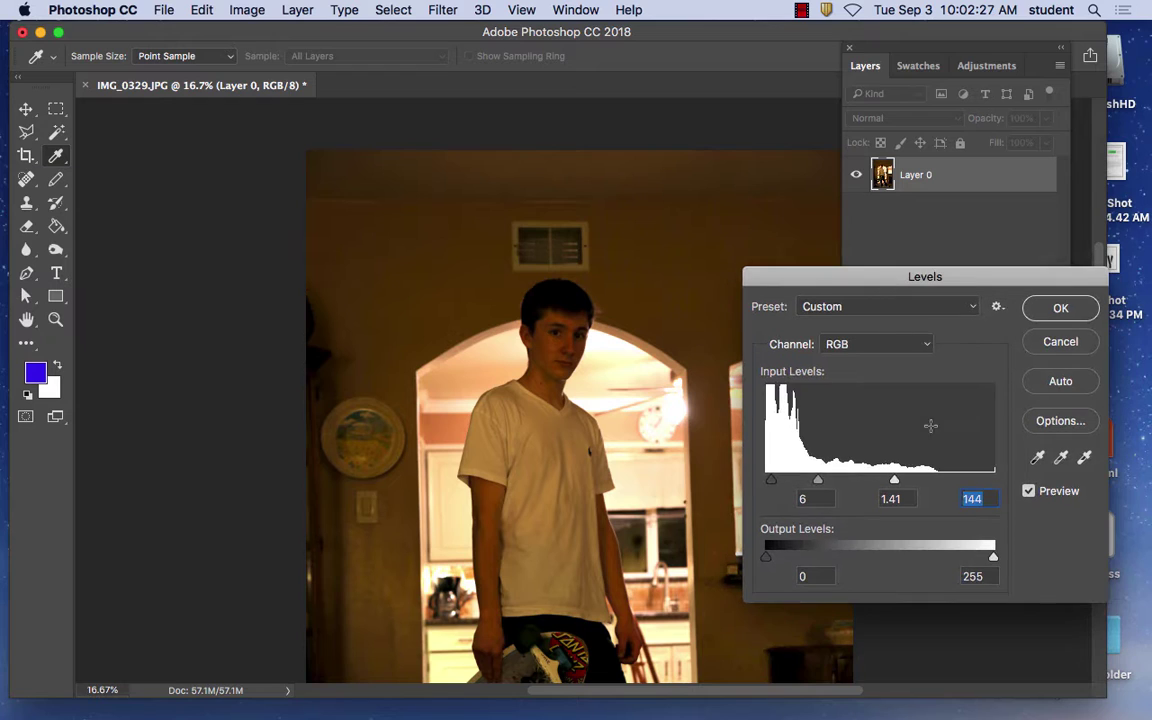
click(1029, 492)
click(1029, 492)
click(1029, 492)
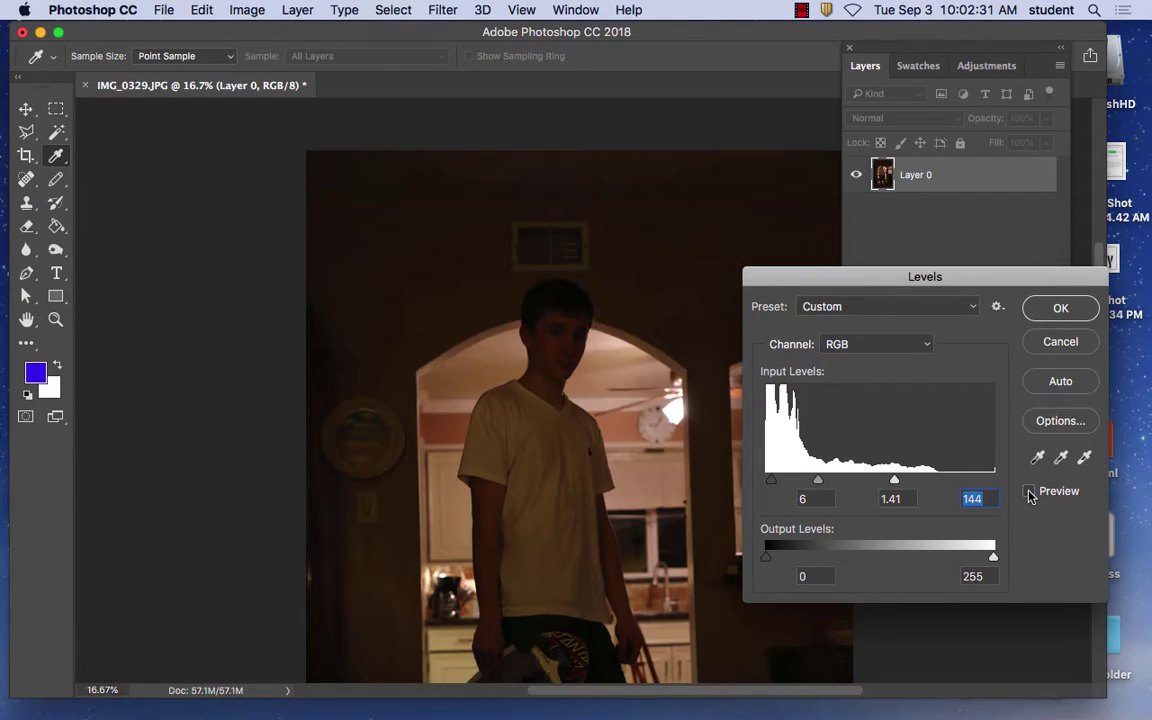
click(1029, 492)
click(1029, 492)
click(1029, 492)
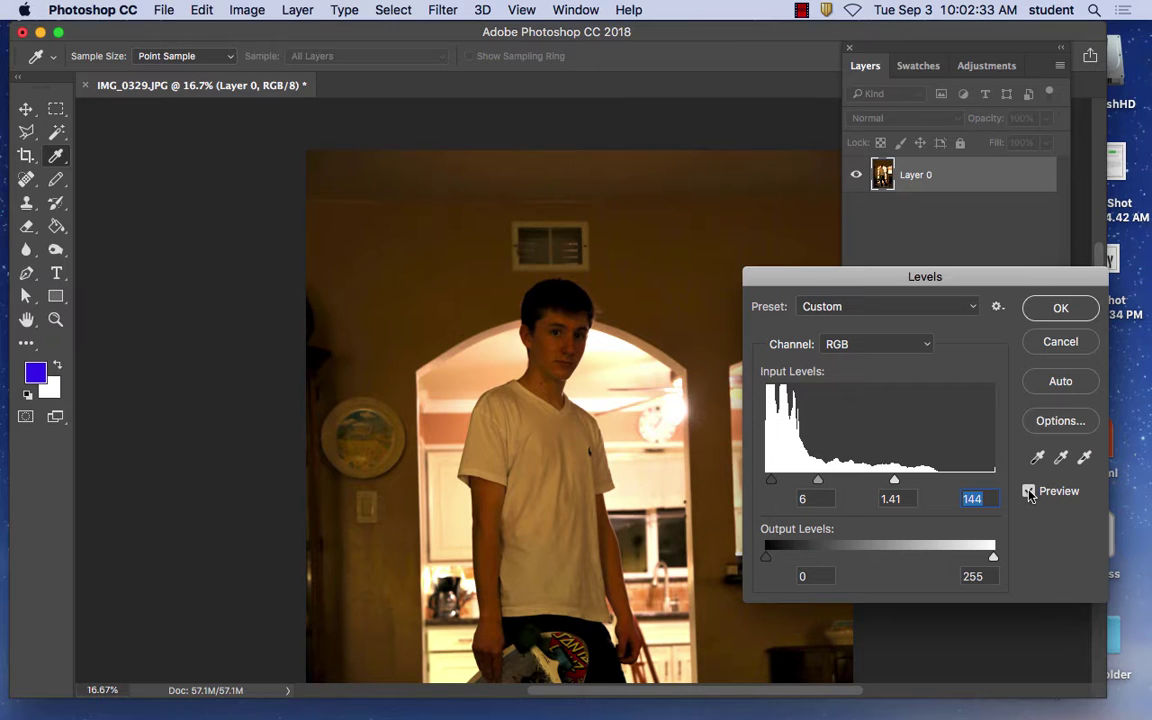
Step: Return the black and white input levels to 0 and 255, with the midtones at 1.13
drag(895, 480, 996, 484)
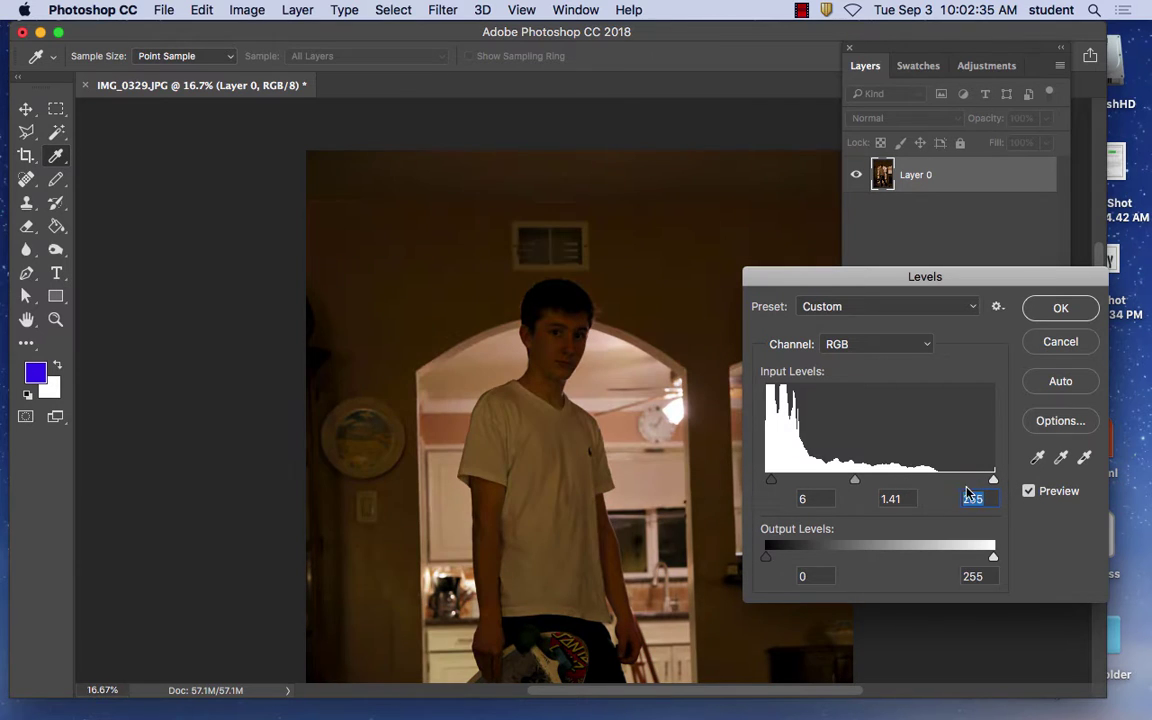
mouse_move(856, 485)
mouse_down()
mouse_move(887, 481)
mouse_move(851, 479)
mouse_move(872, 481)
mouse_up()
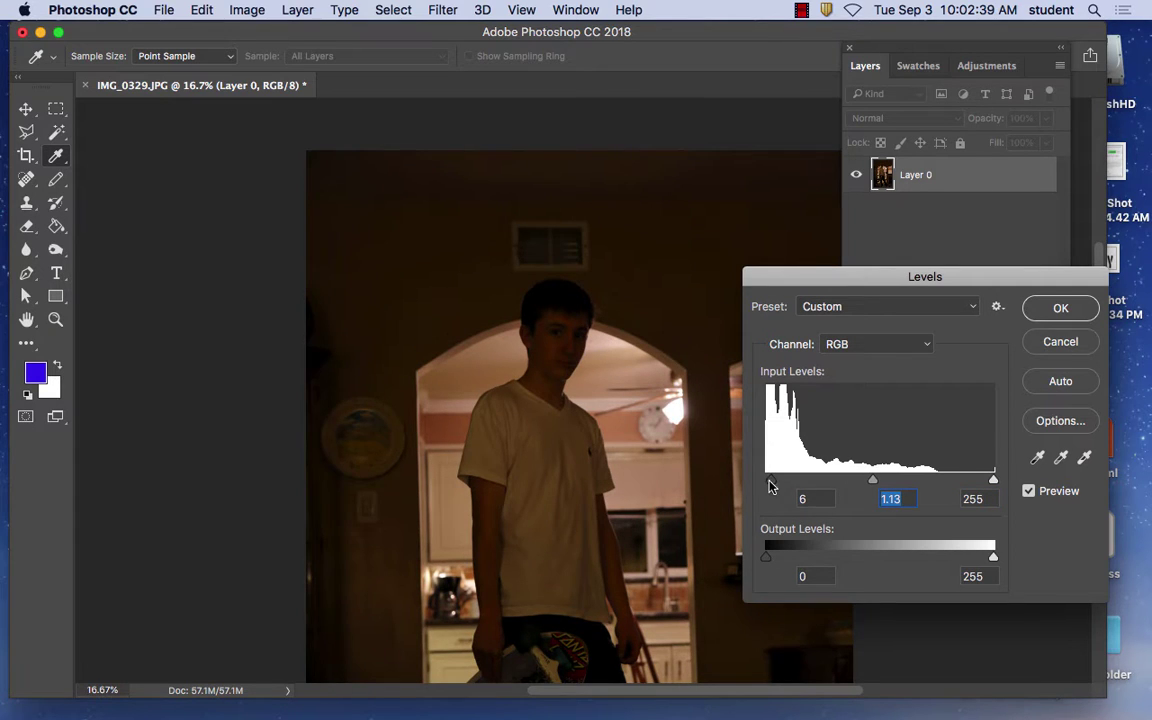
drag(769, 481, 746, 481)
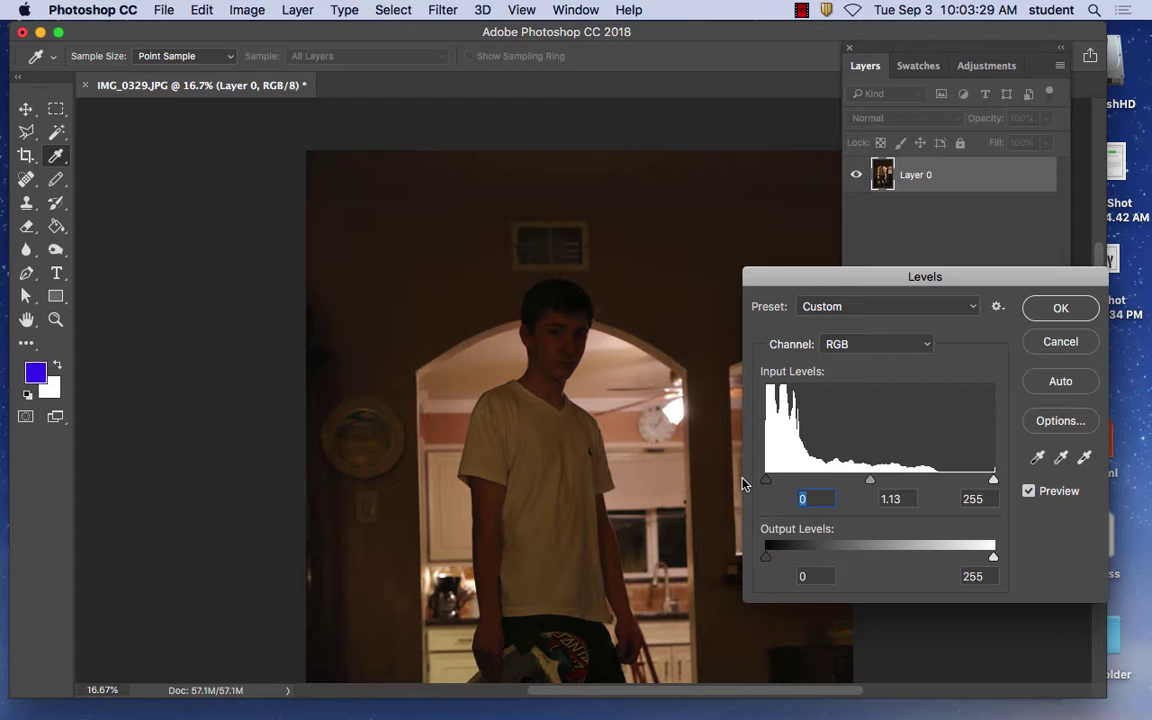
Step: Sample the pale area beside the man's face as the white point, and set midtones to 1.51 and the white input level to 151
click(1085, 458)
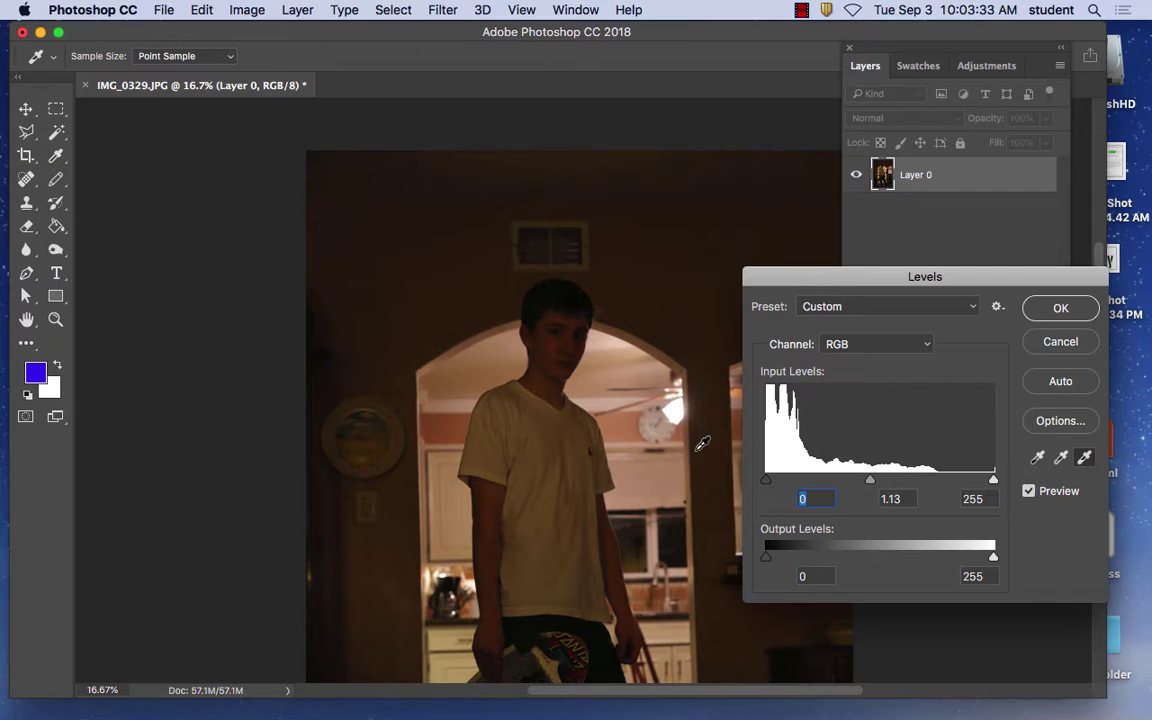
click(598, 340)
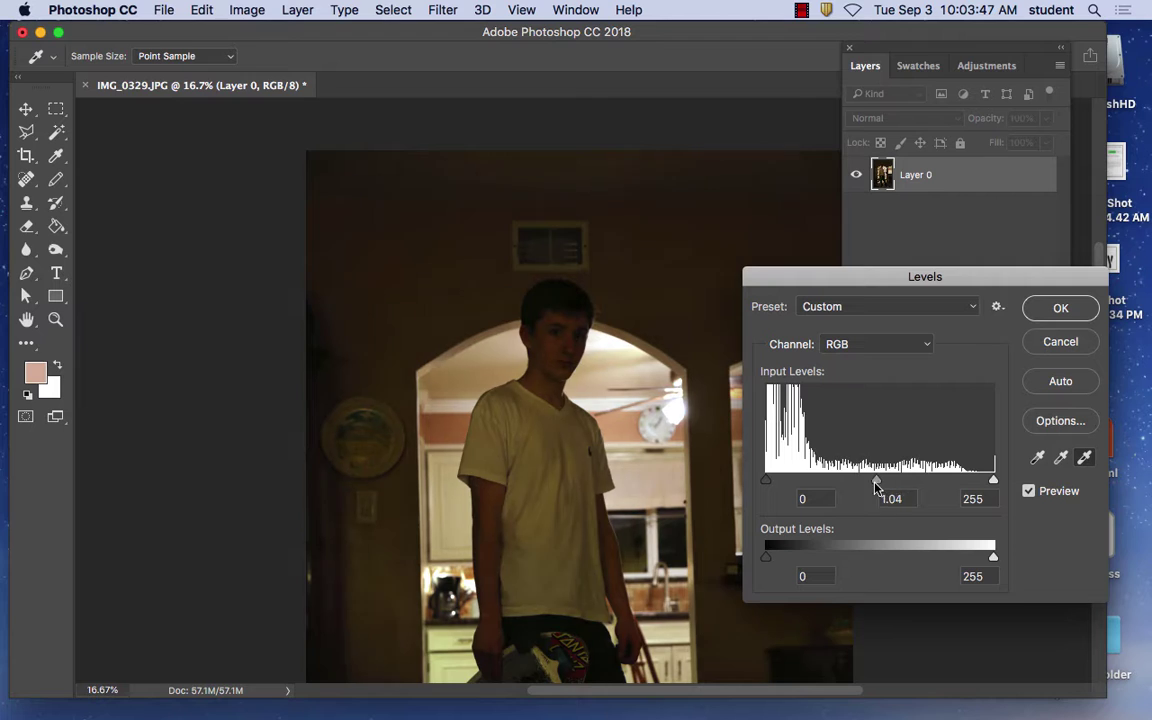
drag(880, 480, 828, 478)
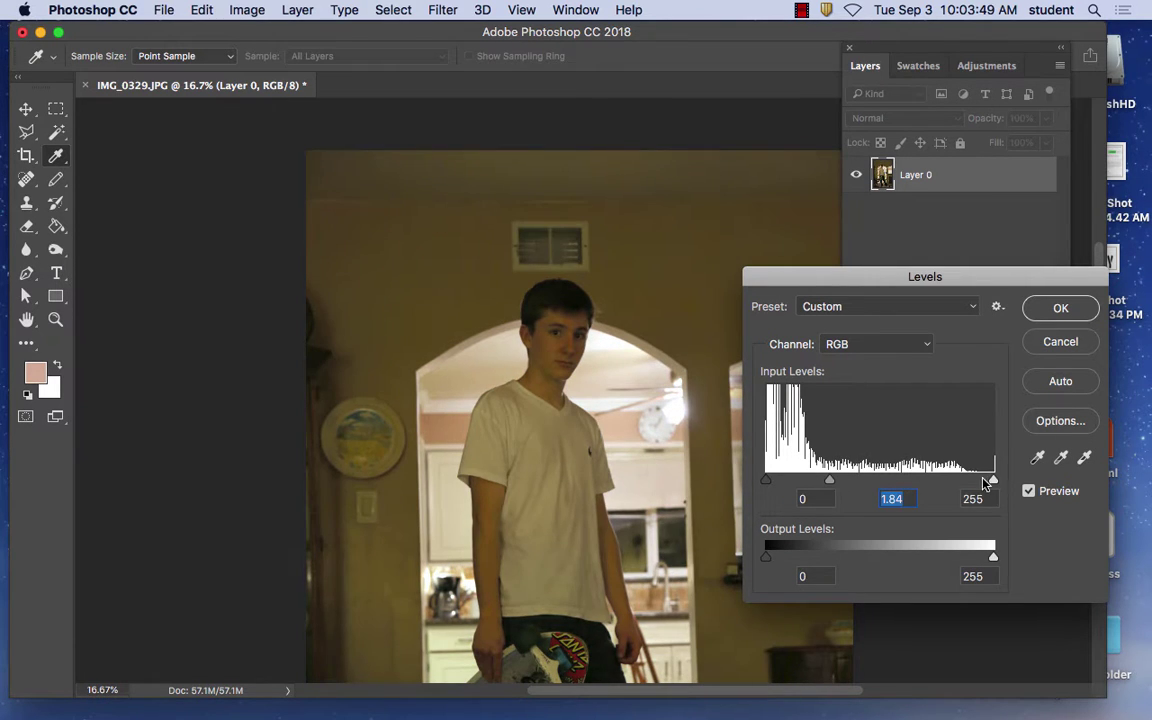
drag(992, 480, 901, 481)
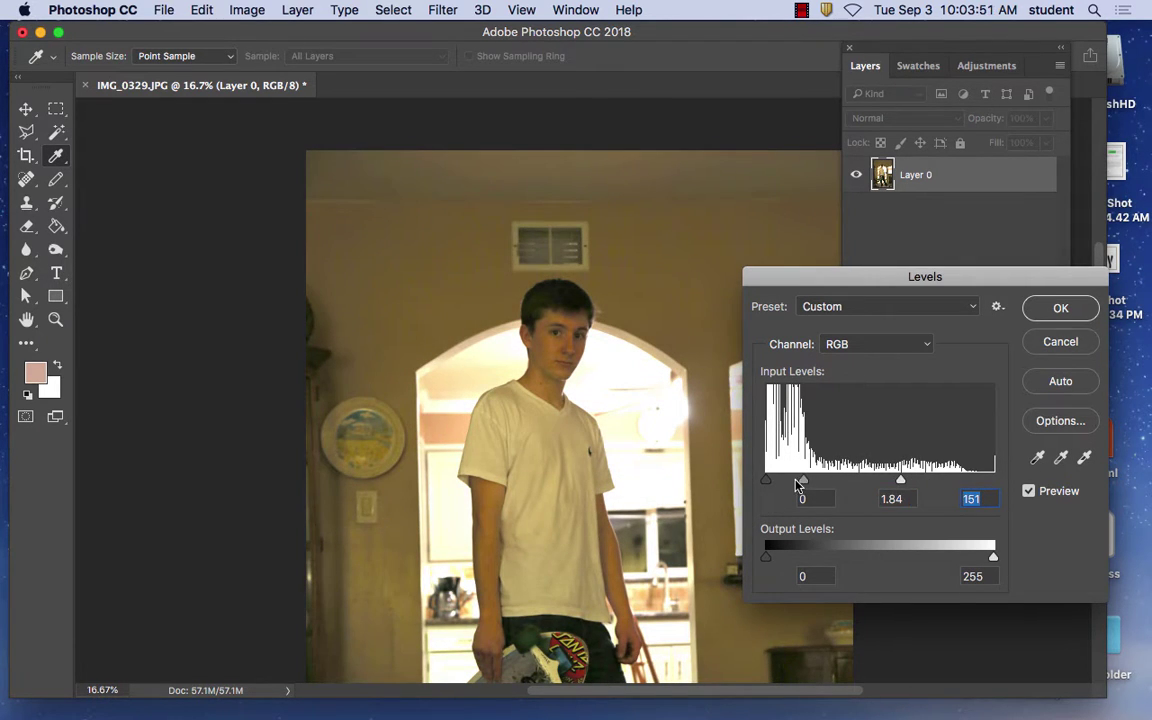
drag(805, 482, 812, 481)
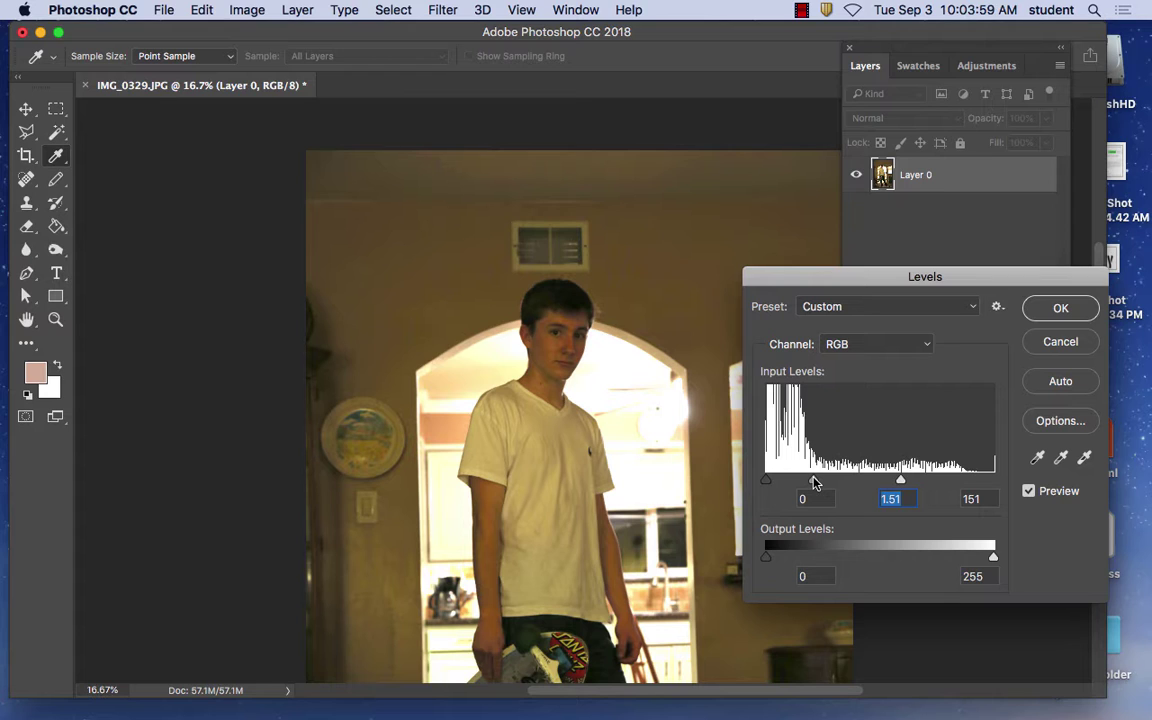
Step: Compare the photo before and after the Levels adjustment with the preview, and apply the adjustment
click(1029, 491)
click(1029, 491)
click(1029, 491)
click(1029, 491)
click(1029, 491)
click(1029, 491)
click(1029, 491)
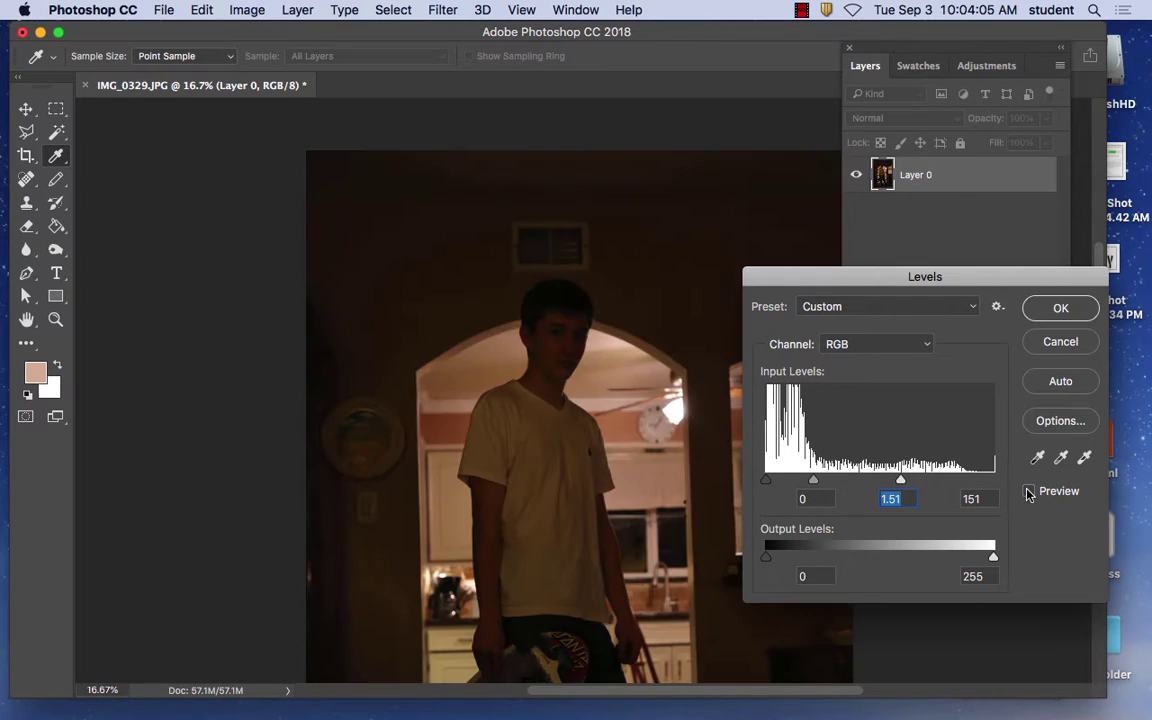
click(1029, 491)
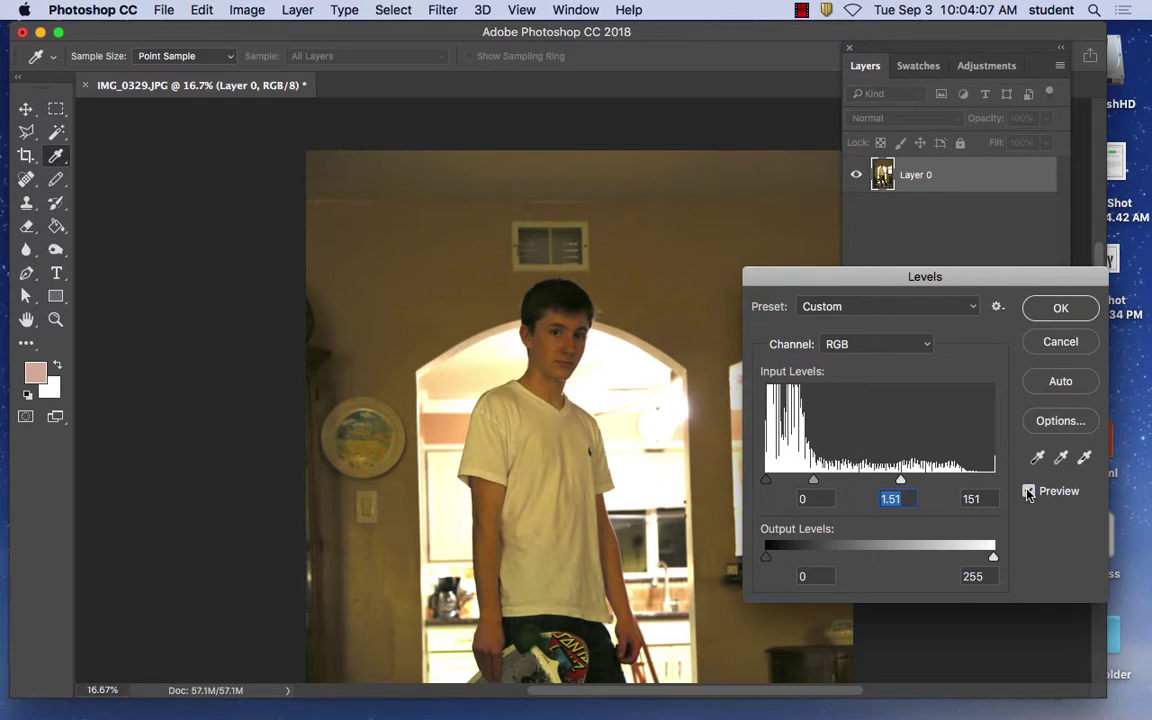
click(1062, 307)
key(m)
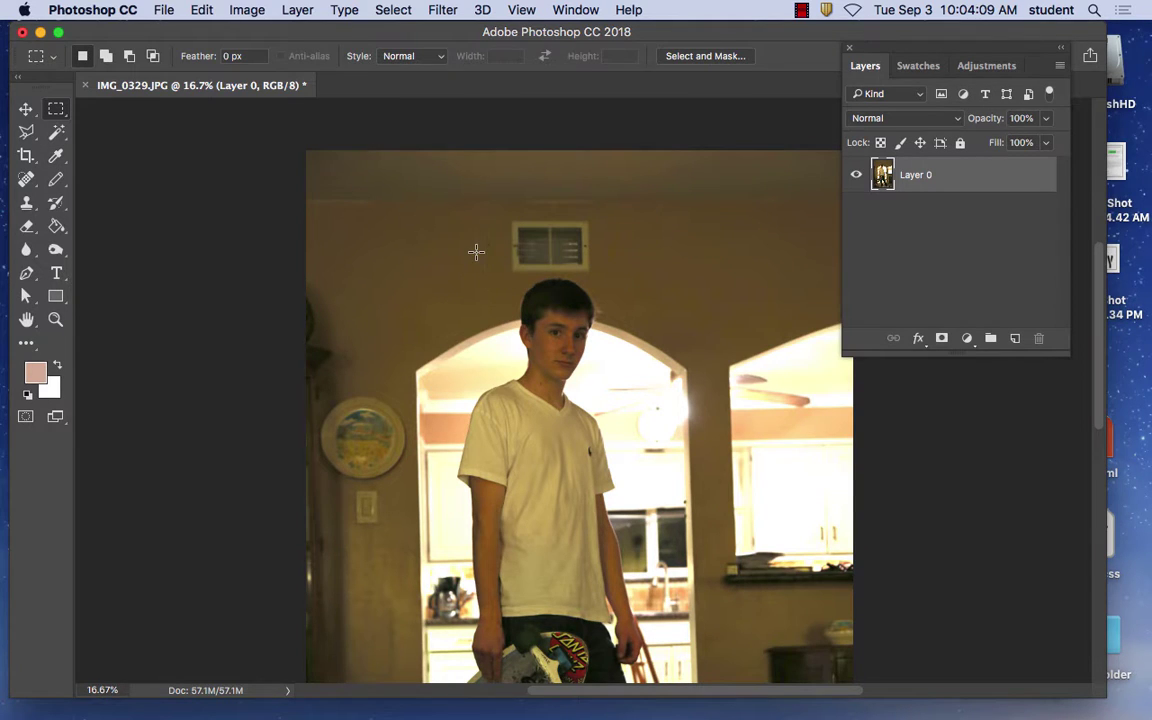
Step: Start a Curves adjustment on the Red channel, placing a shadow point at input 62, output 97 and an upper-midtone point below the diagonal
click(246, 11)
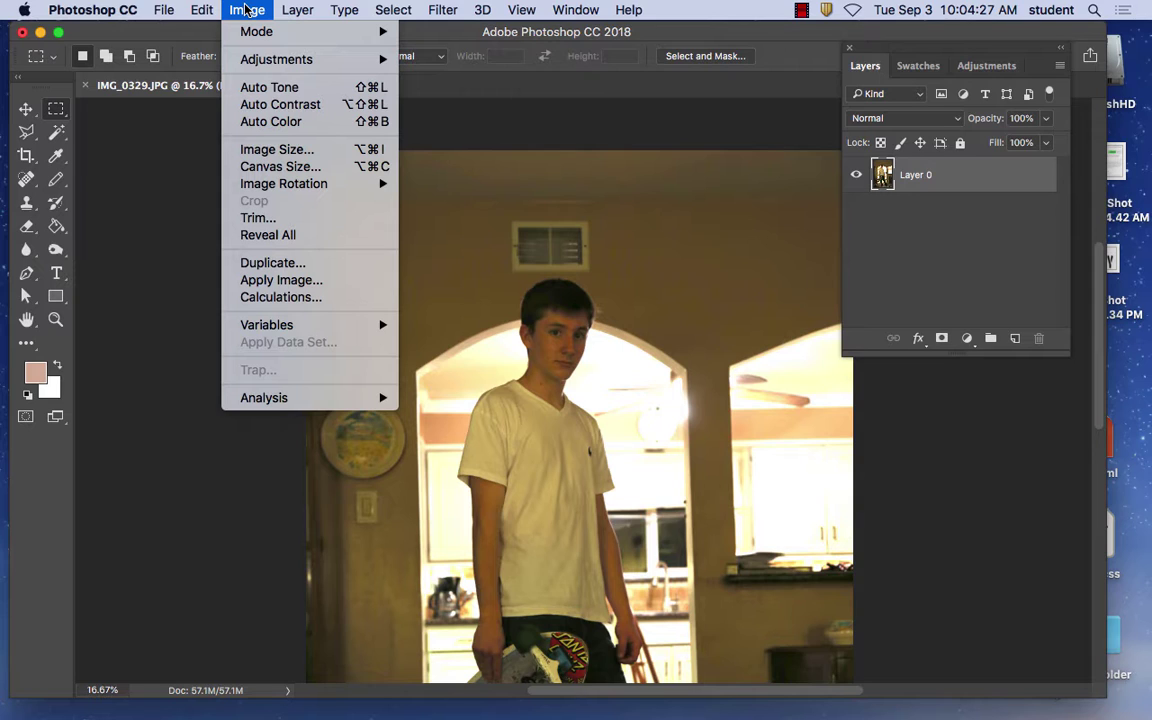
mouse_move(268, 67)
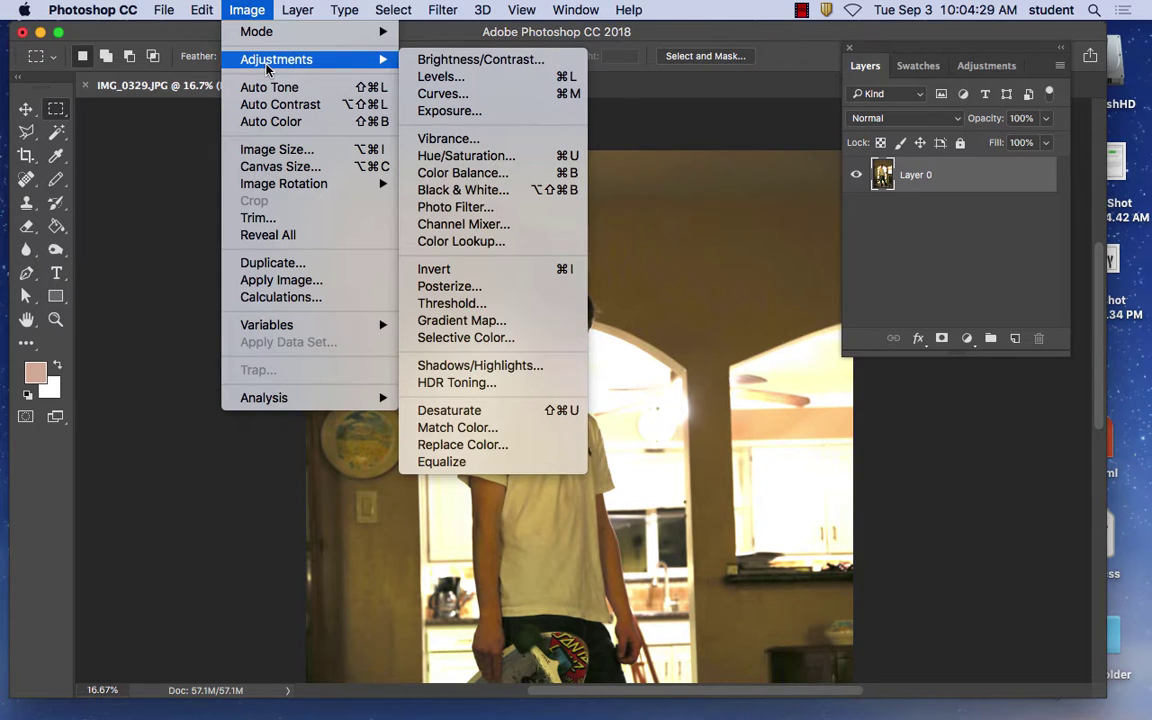
click(445, 95)
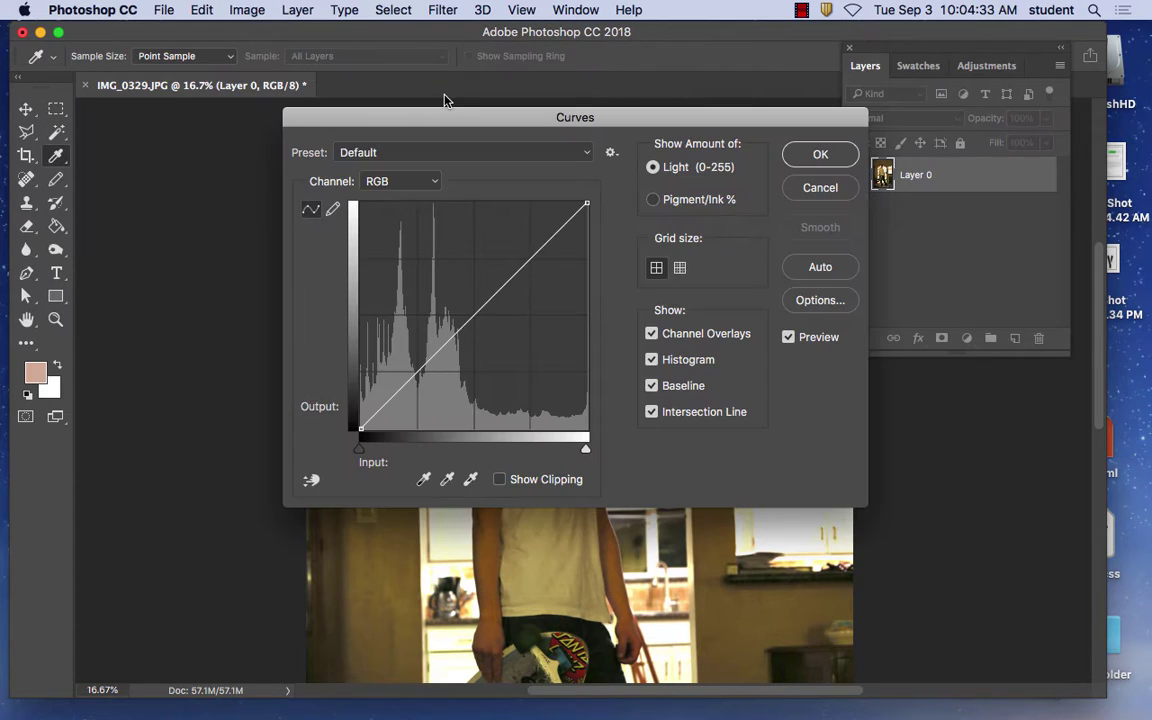
drag(486, 113, 800, 116)
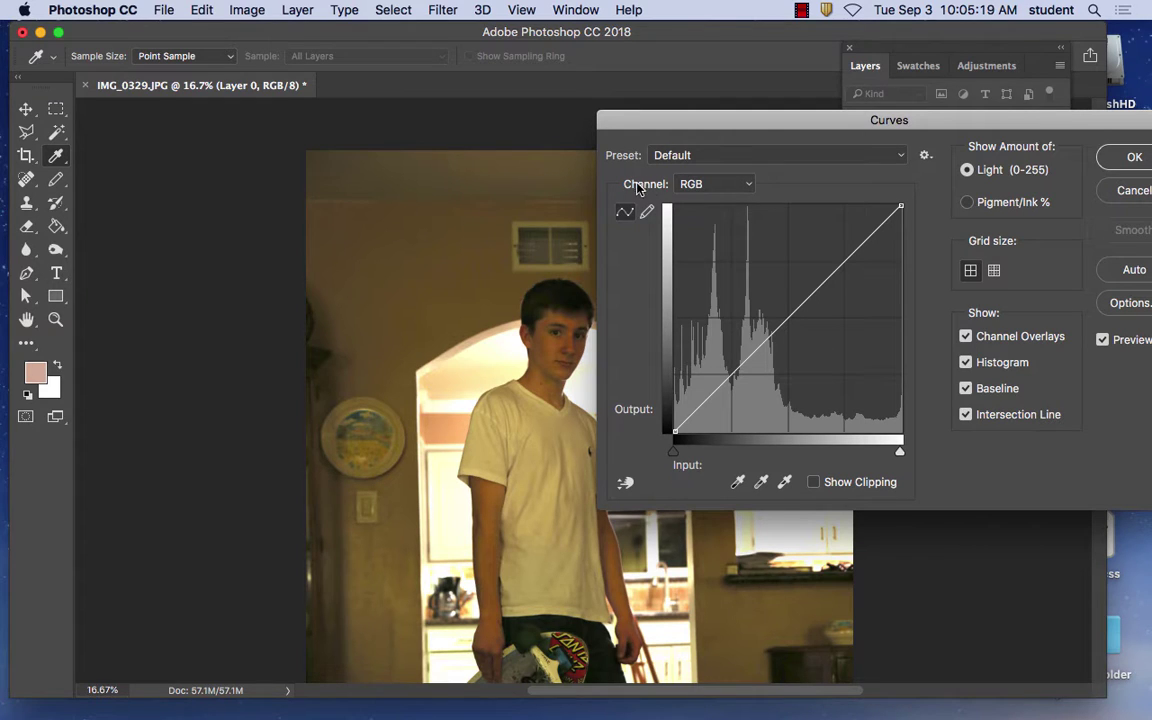
click(702, 186)
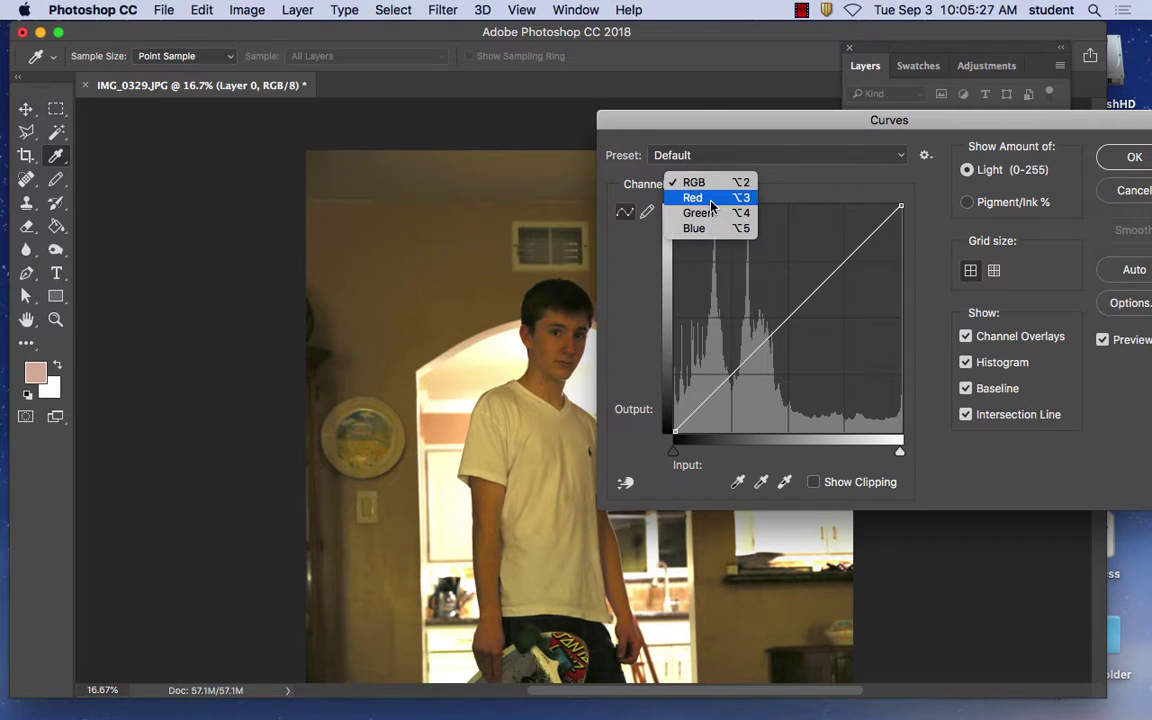
click(690, 197)
drag(784, 322, 739, 349)
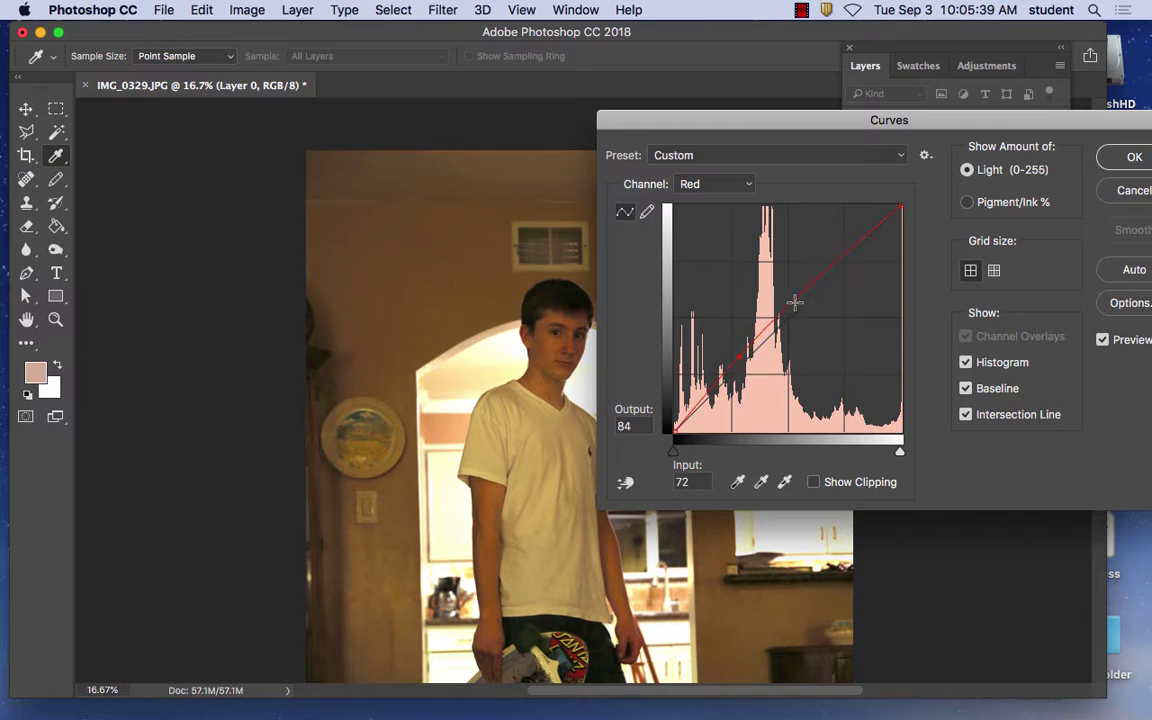
click(800, 309)
drag(800, 309, 822, 304)
drag(740, 349, 731, 343)
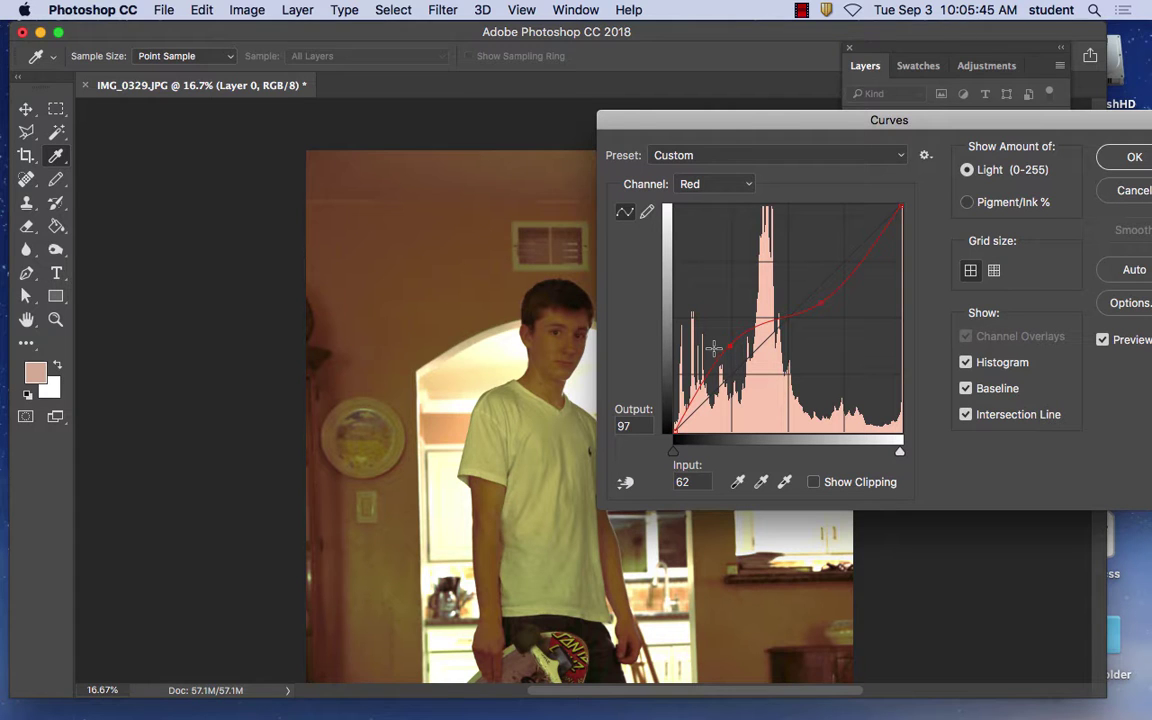
Step: Add a red highlight point at input 199, output 200, move the shadow point to input 61, output 80, and apply the Curves adjustment
mouse_move(769, 326)
mouse_down()
mouse_move(775, 268)
mouse_move(773, 307)
mouse_up()
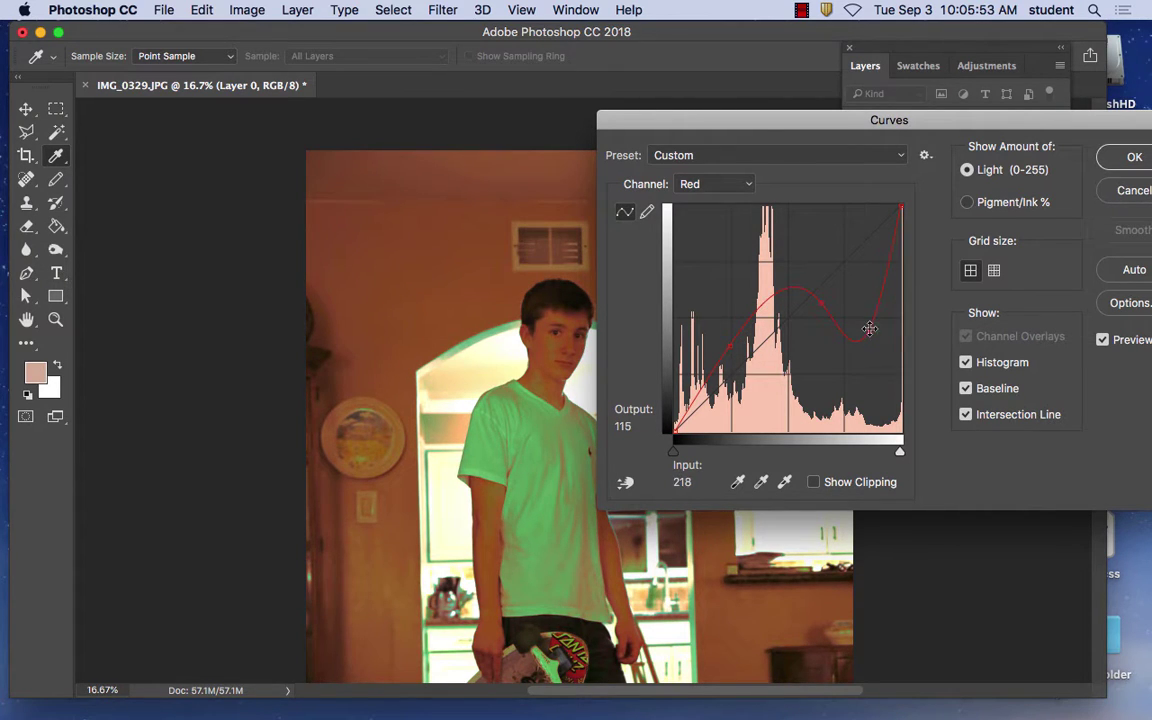
key(Delete)
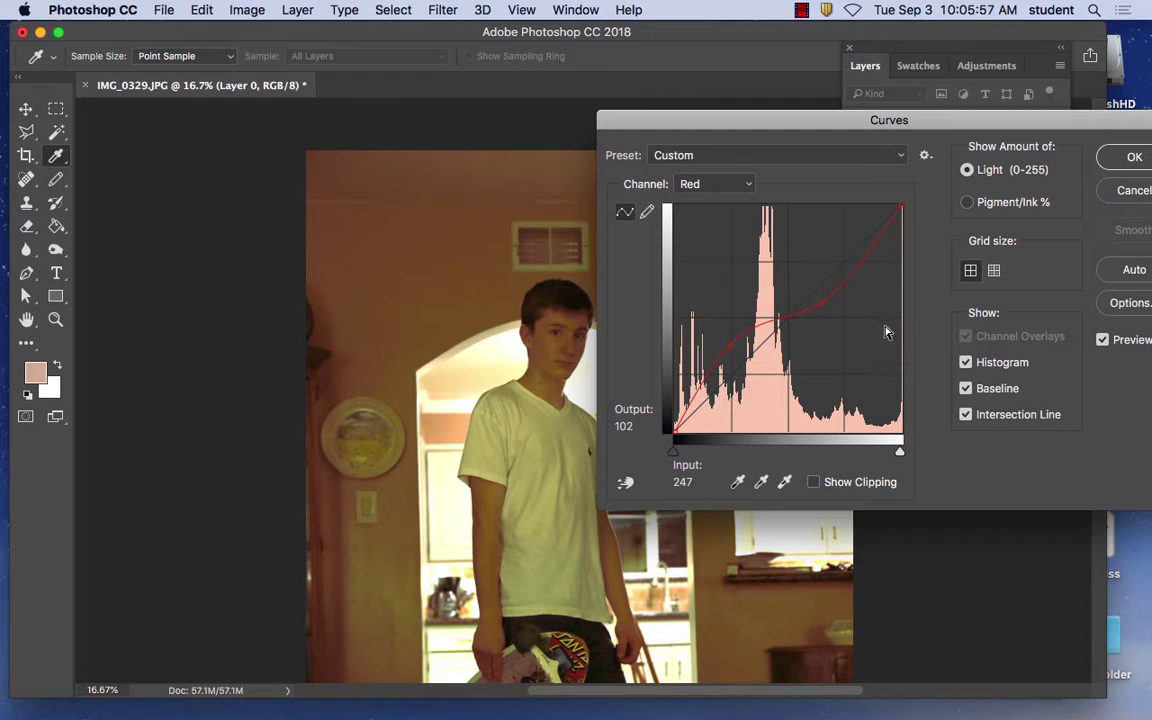
drag(851, 268, 849, 256)
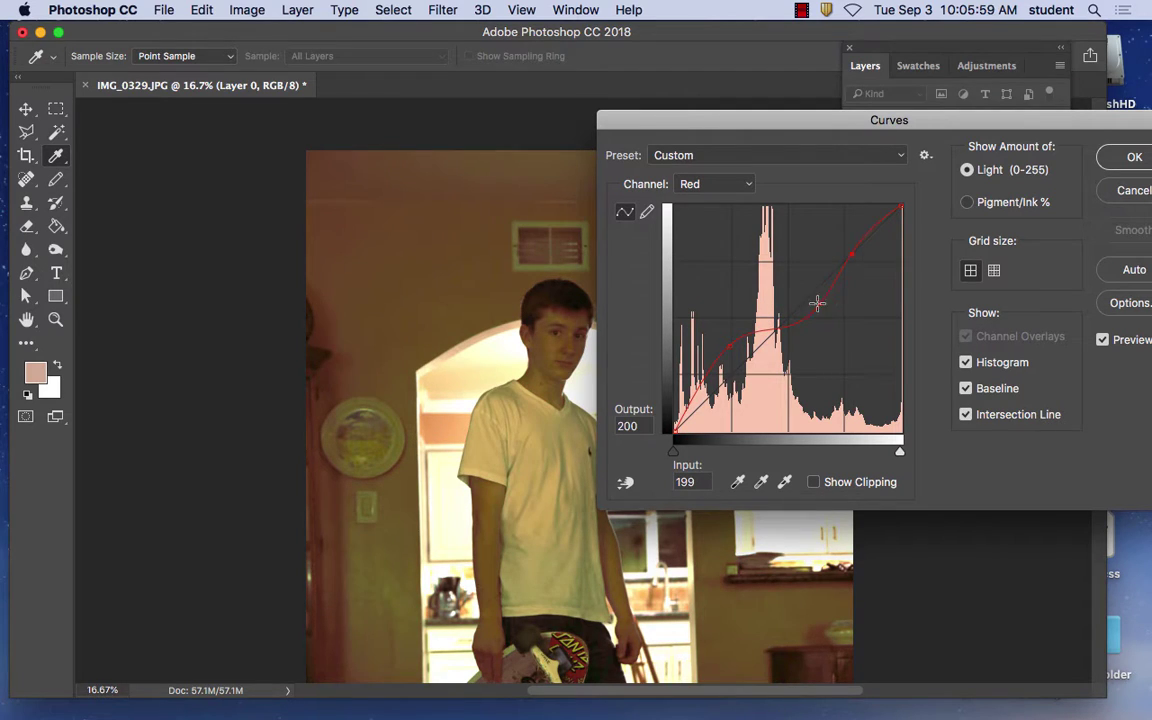
drag(728, 338, 725, 359)
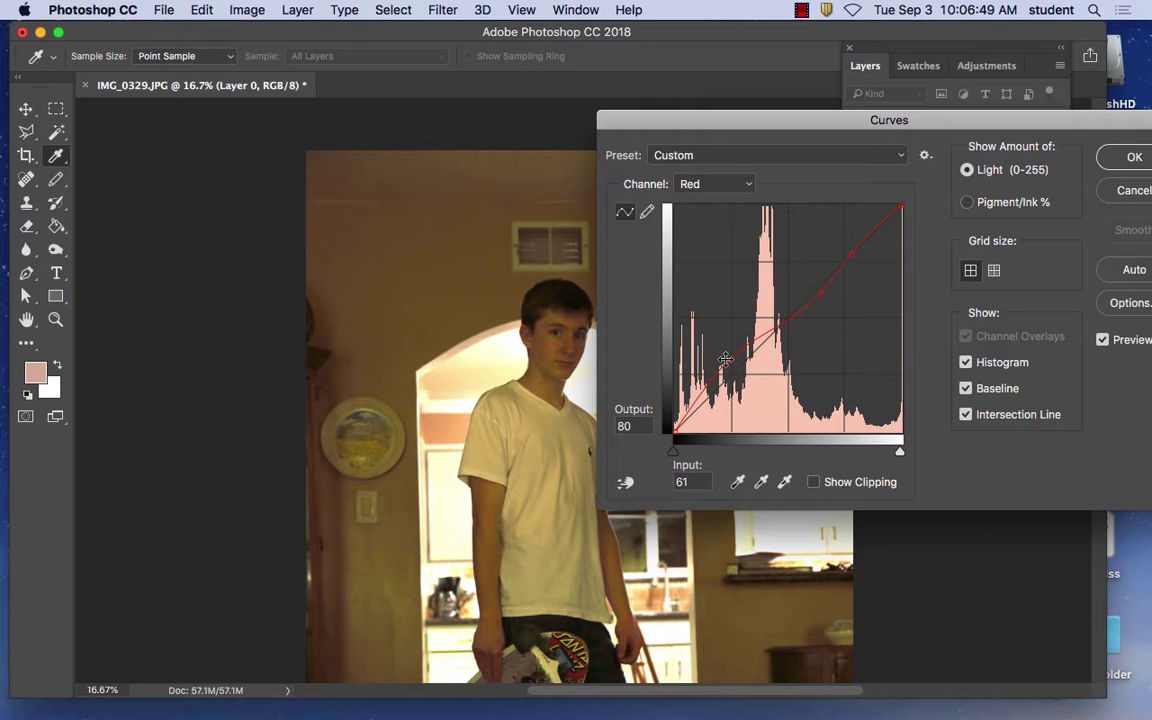
click(1134, 157)
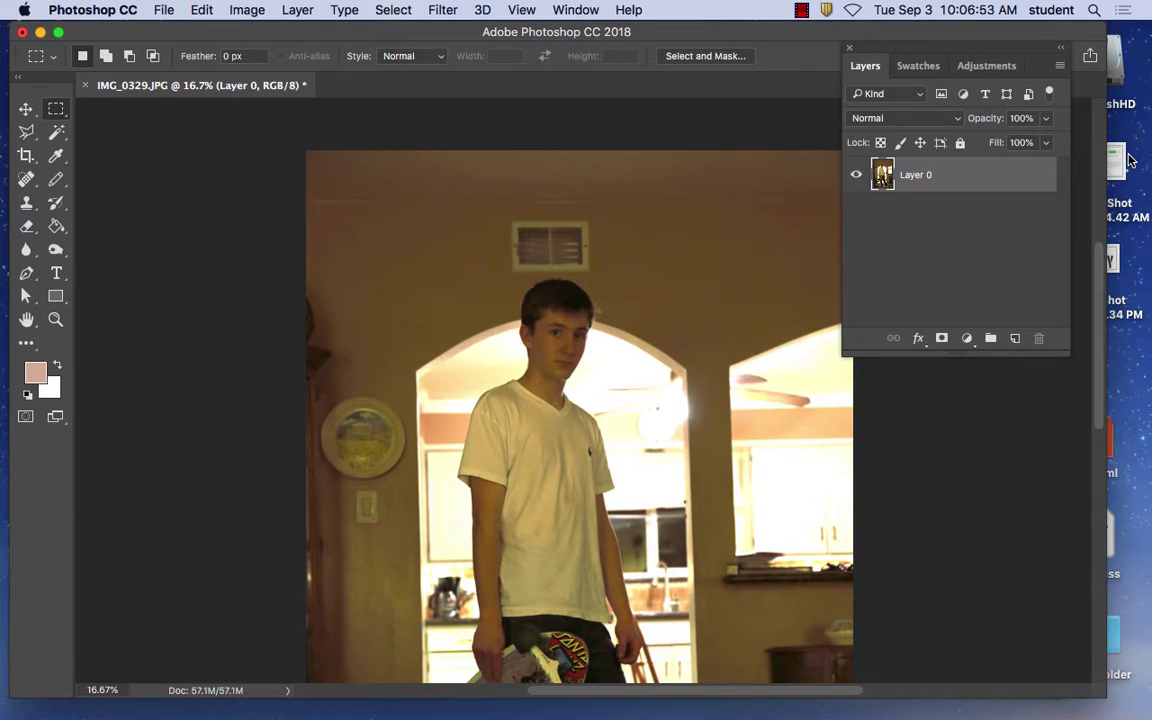
Step: Start cropping the skater photo and clear the Crop tool's preset width, height and resolution
key(super+minus)
key(super+minus)
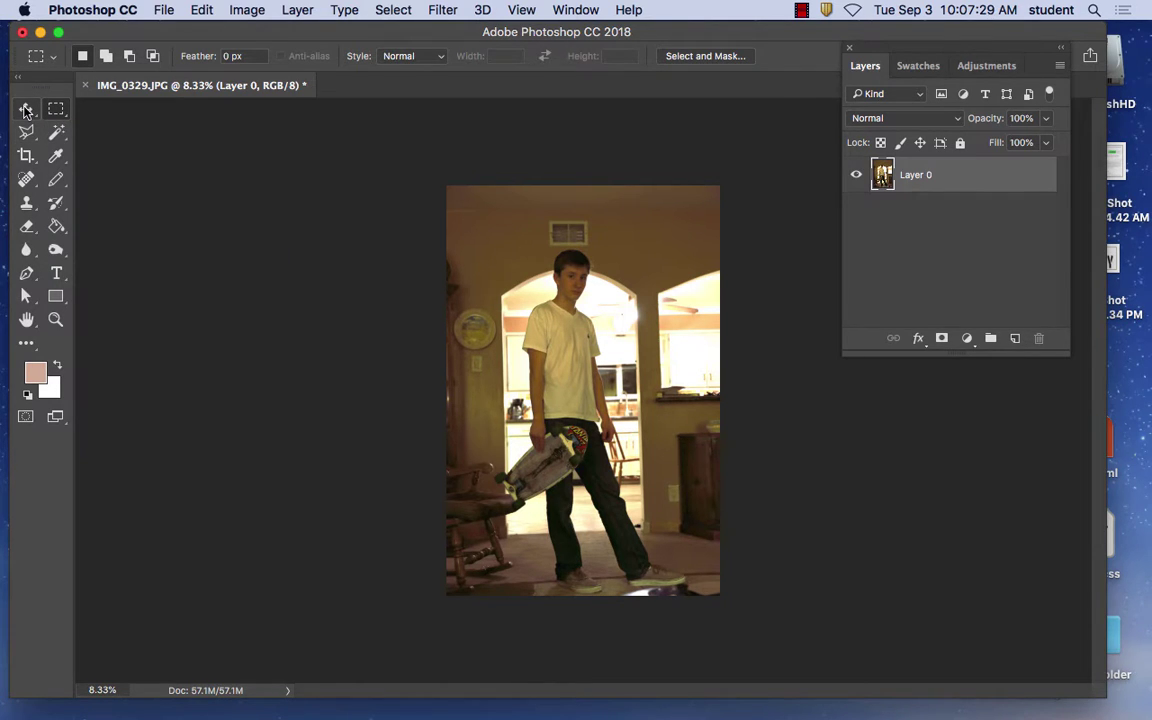
click(28, 156)
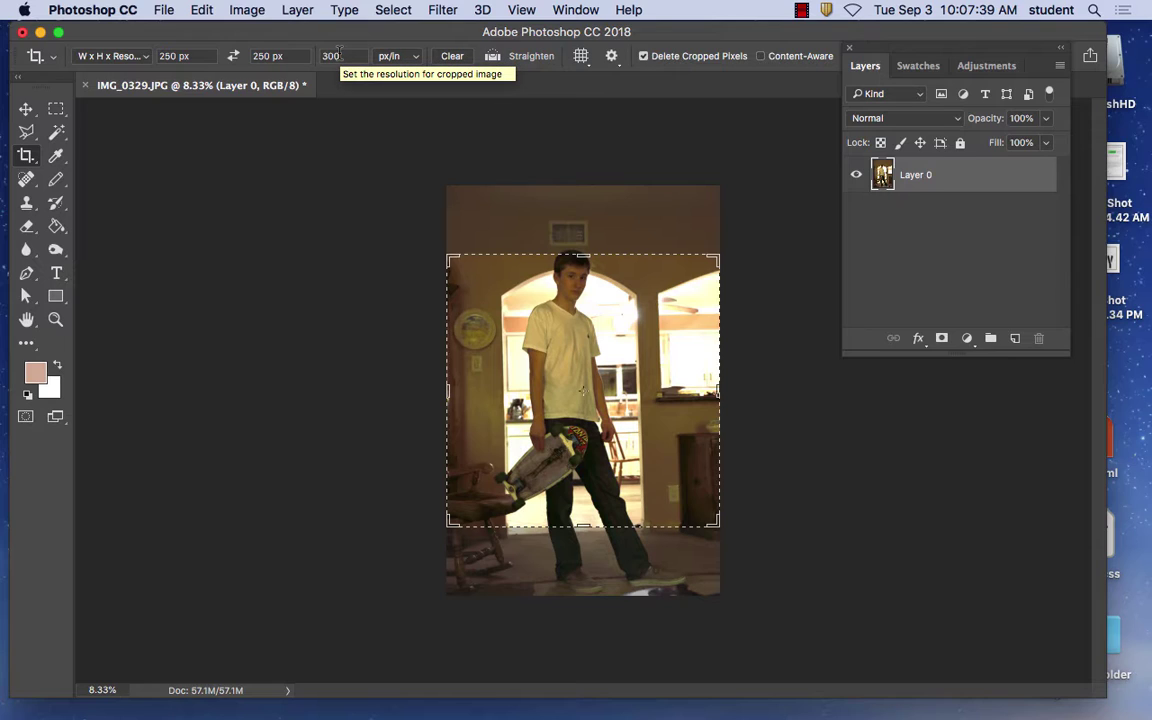
click(452, 57)
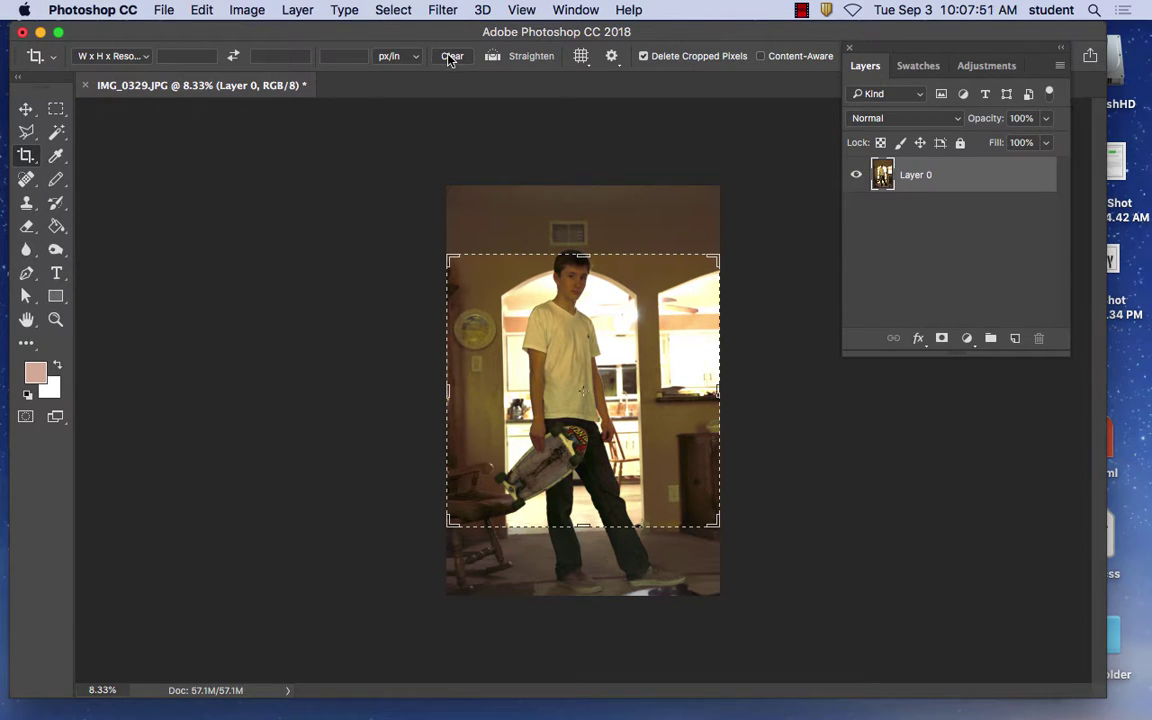
Step: Crop the photo to a tall frame closely around the standing man, about 2778 by 4719 px, and apply the crop
drag(449, 258, 463, 250)
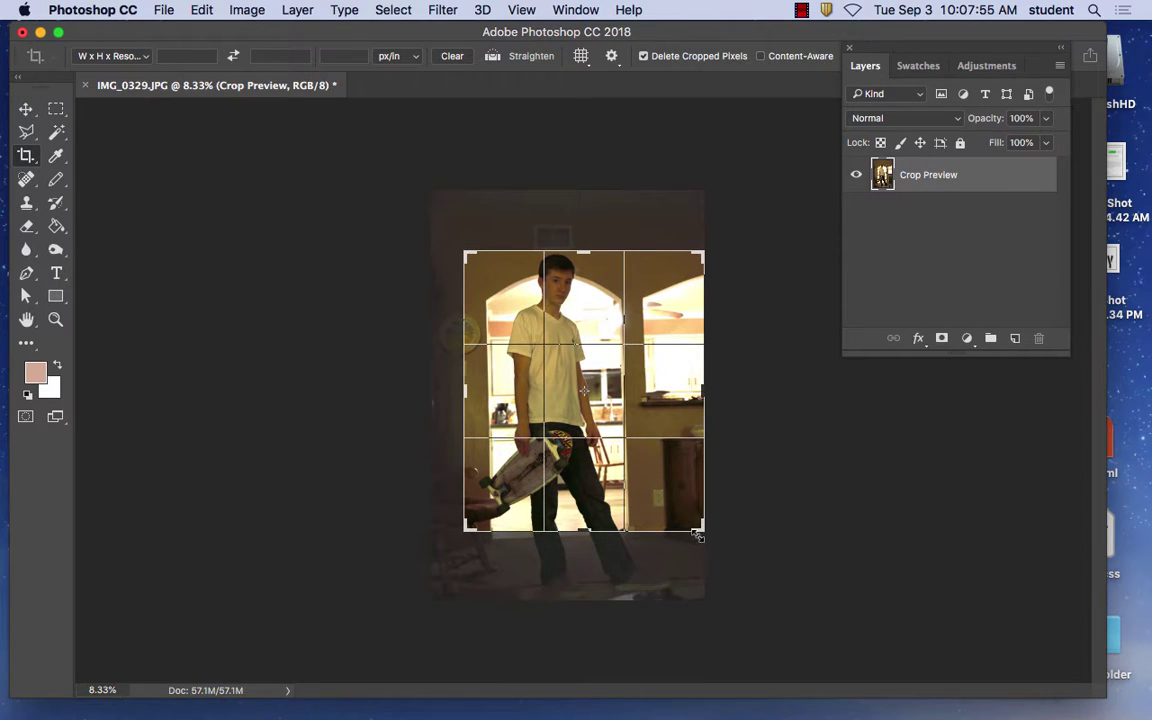
drag(697, 522, 684, 556)
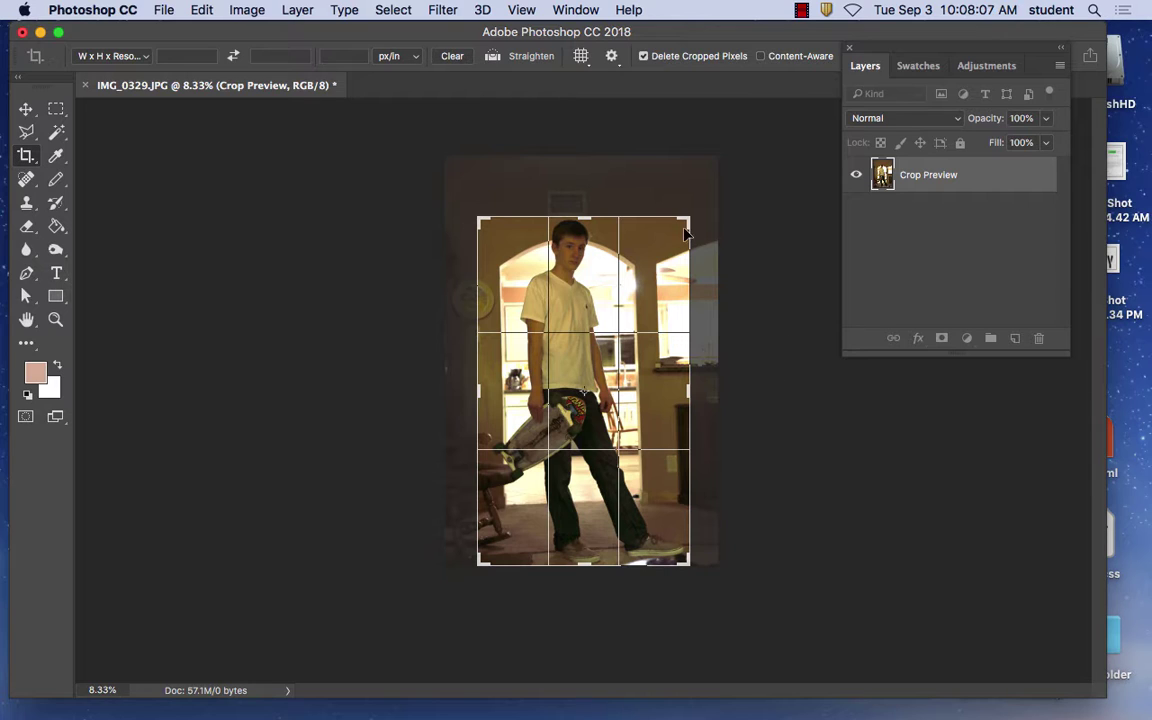
drag(689, 215, 686, 214)
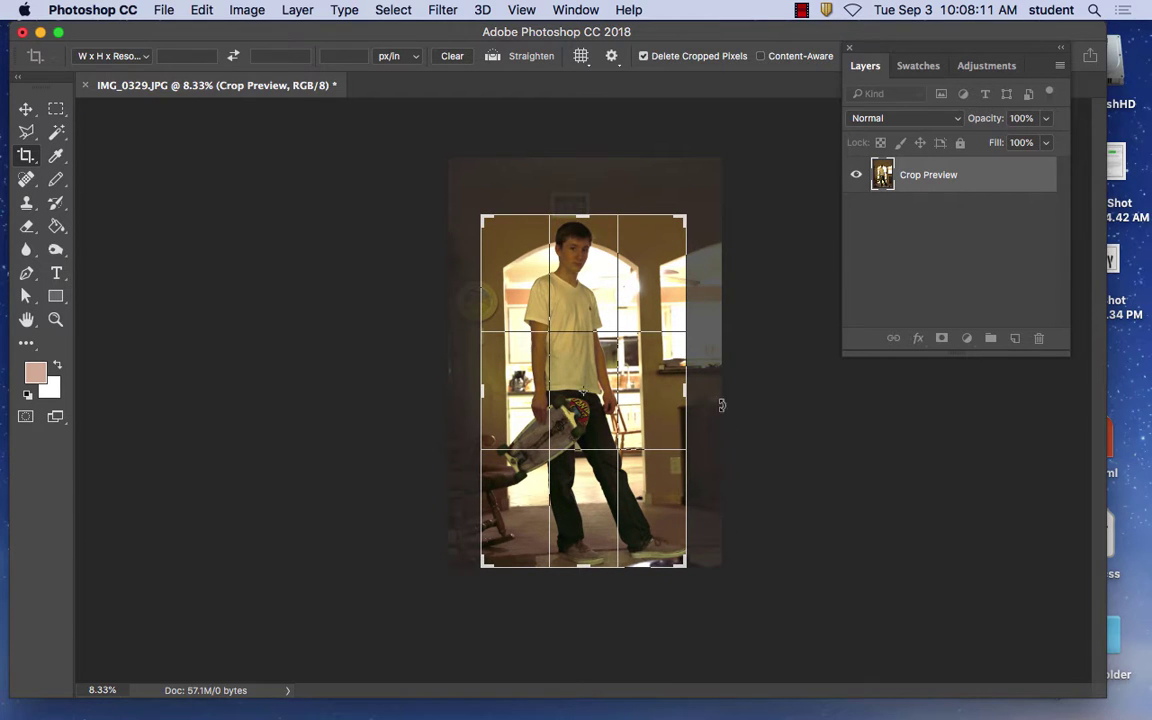
drag(686, 388, 694, 385)
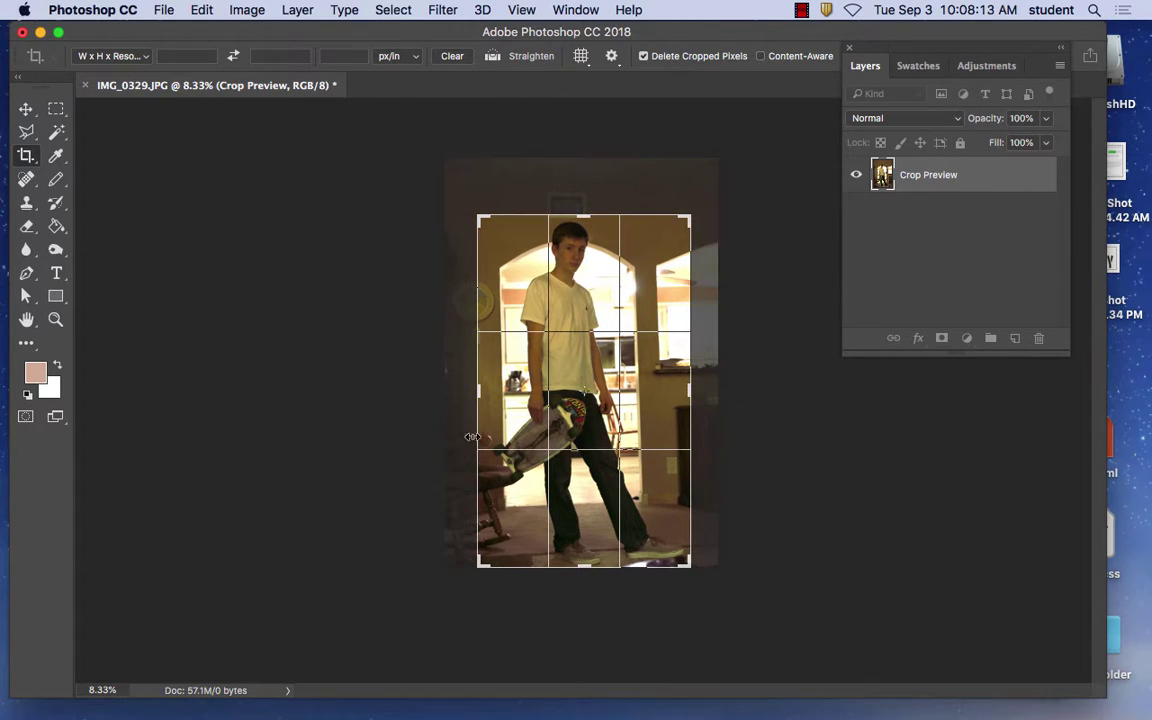
drag(478, 390, 480, 391)
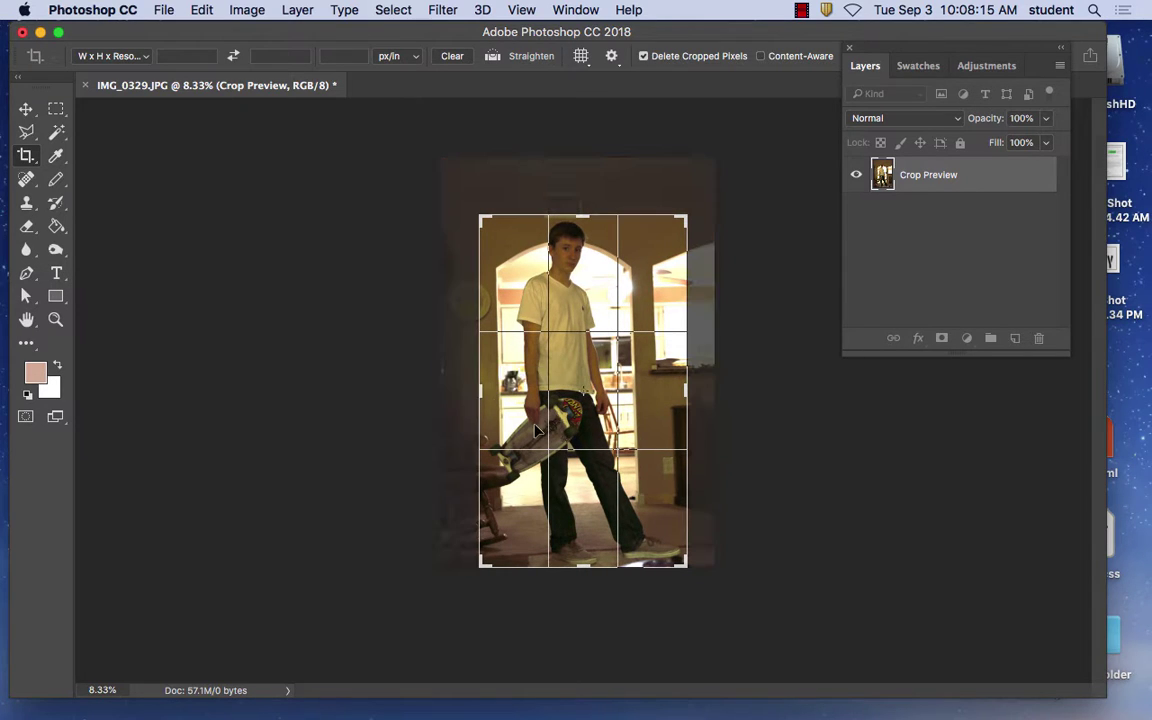
click(27, 110)
click(756, 279)
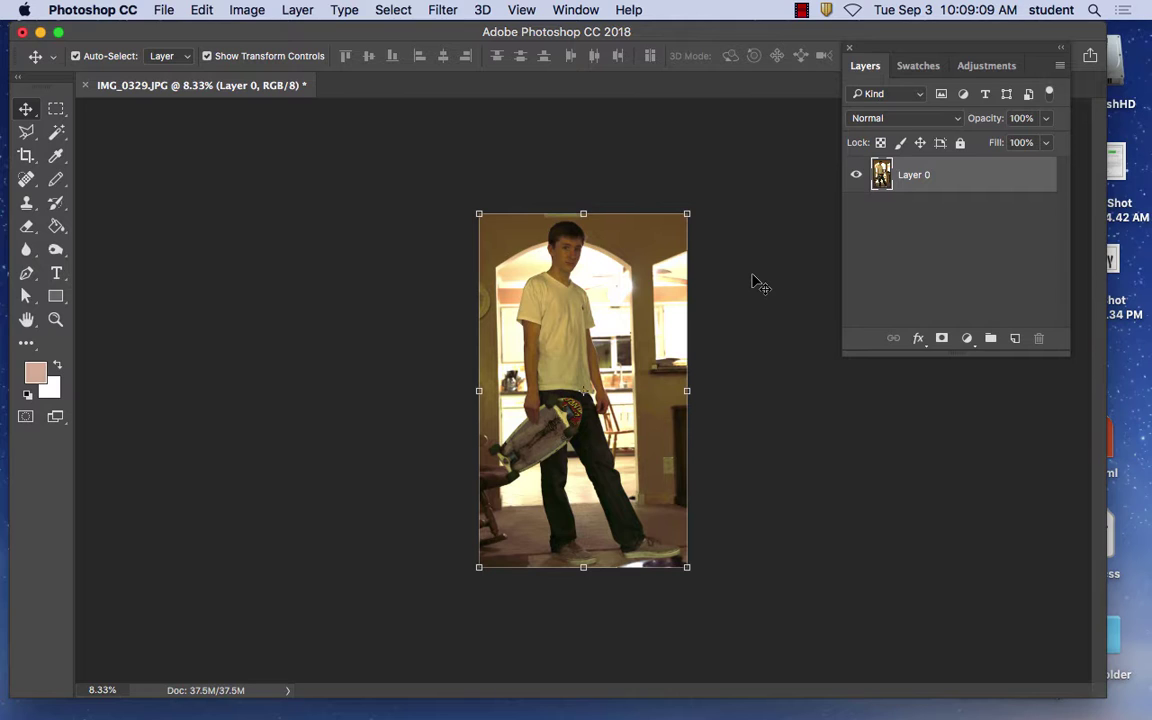
Step: Resize the cropped image to a width of 500 pixels, keeping its proportions and the 72 pixels/inch resolution
click(247, 9)
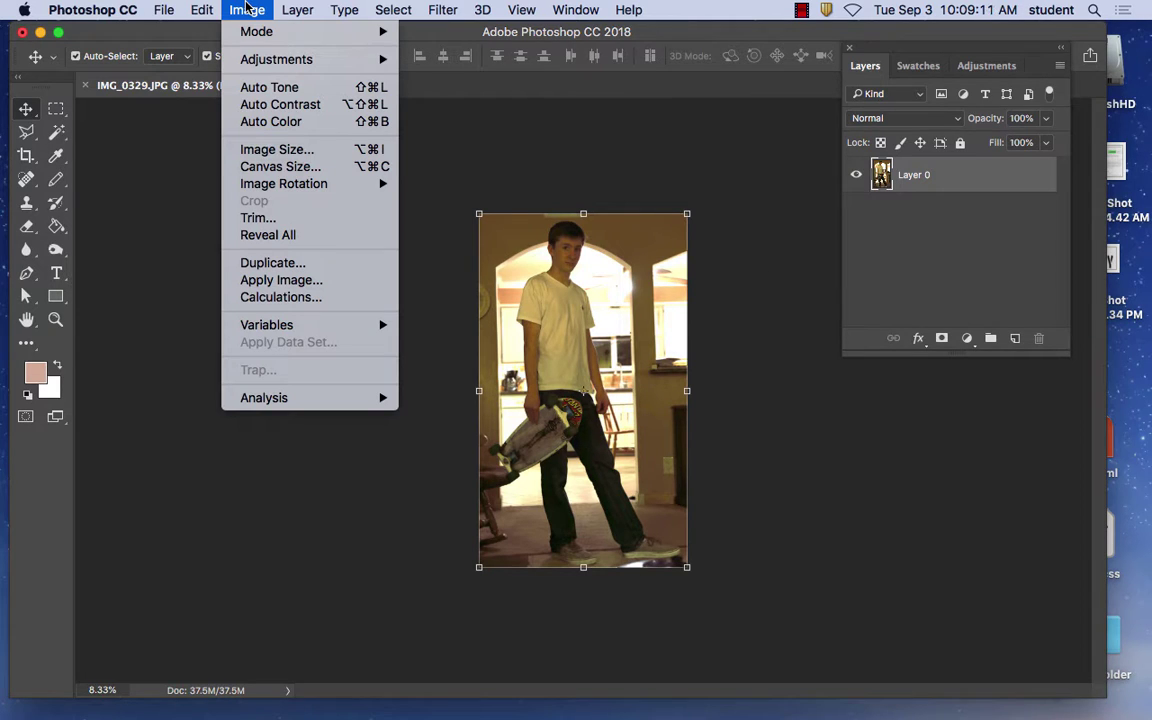
click(270, 149)
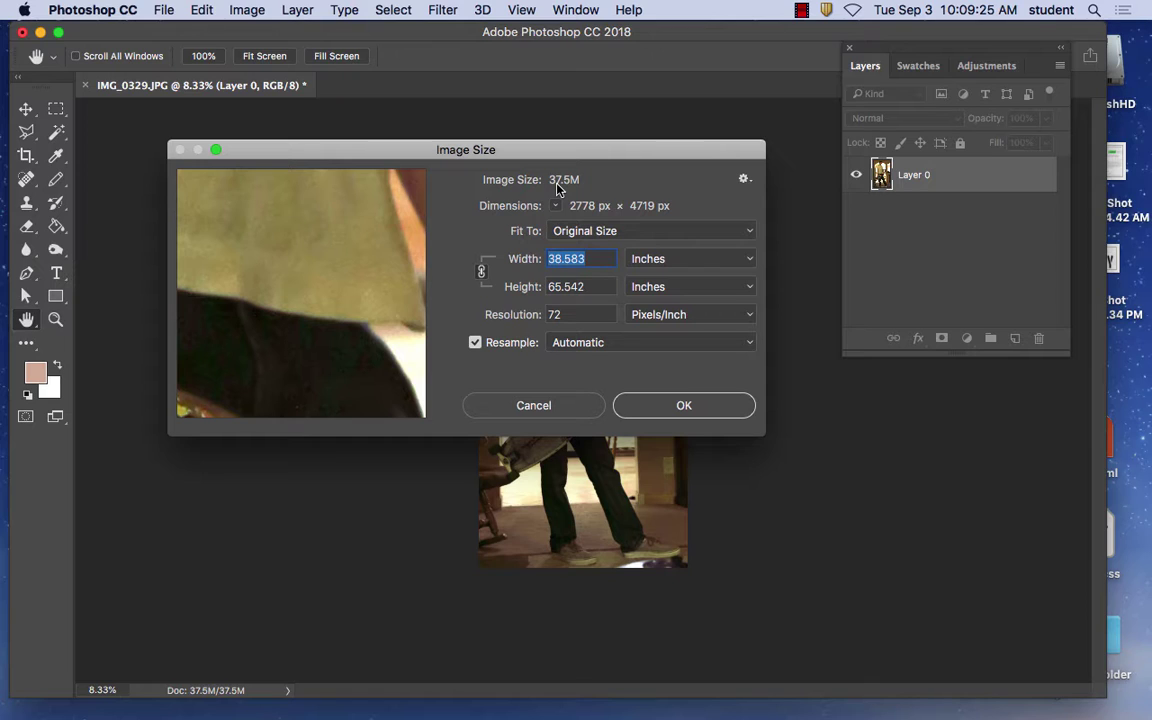
click(645, 258)
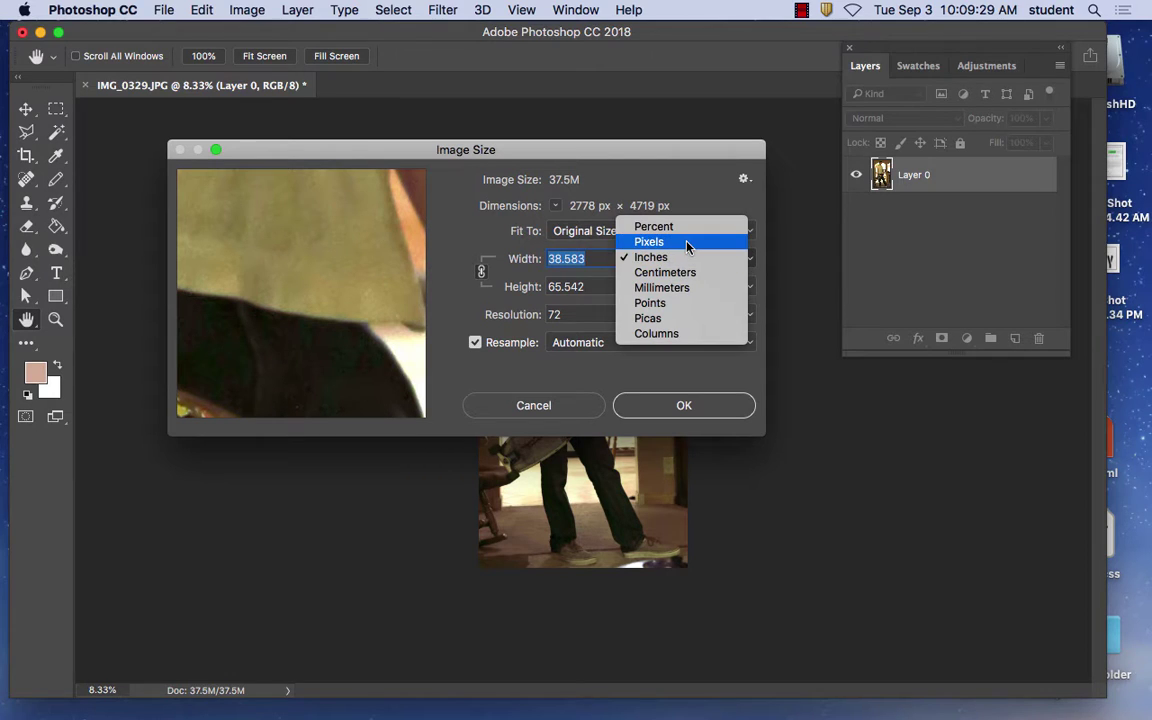
click(662, 242)
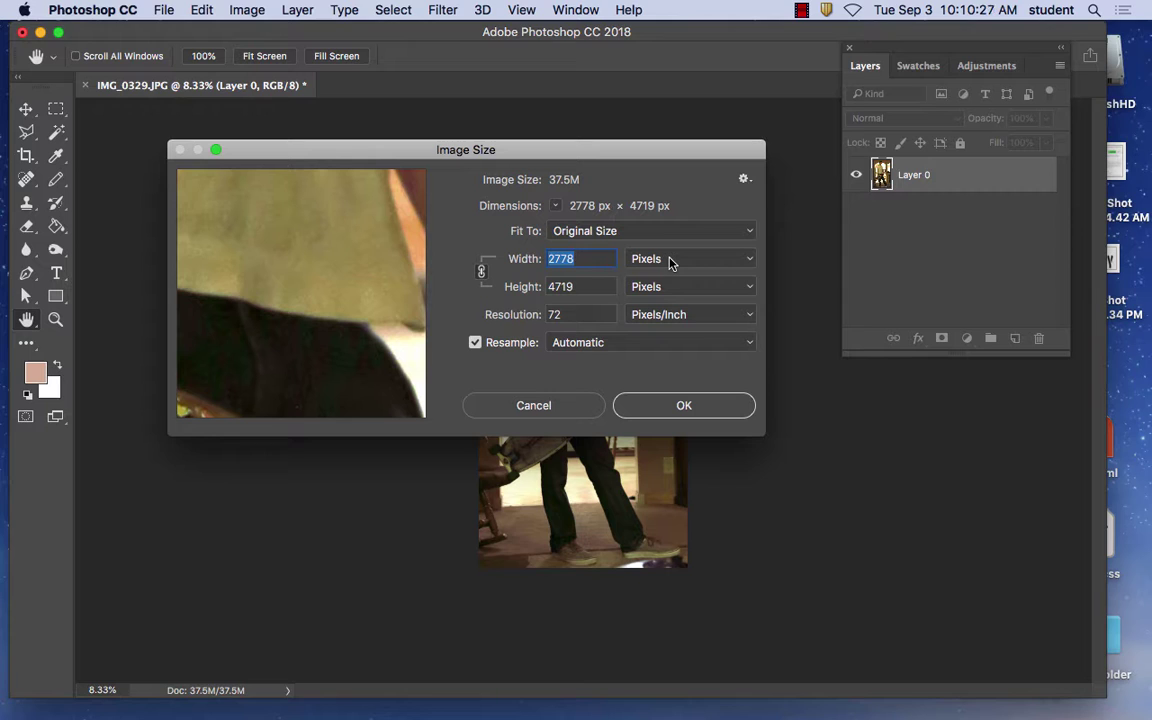
text(500)
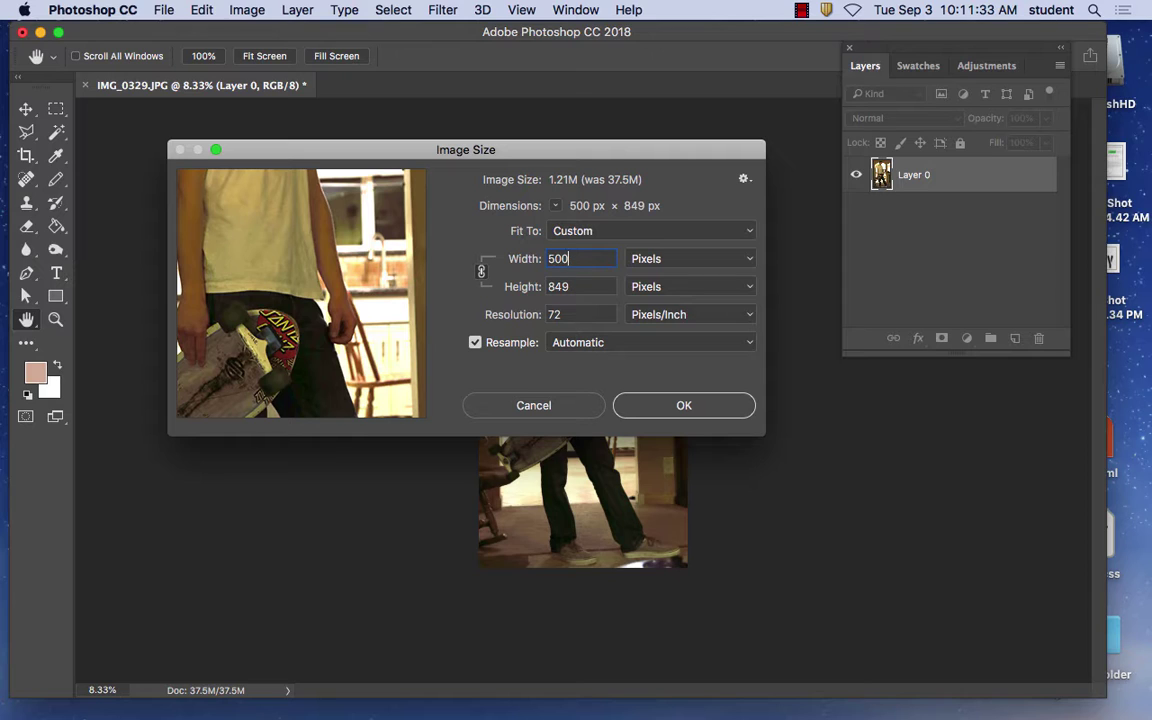
click(683, 405)
key(v)
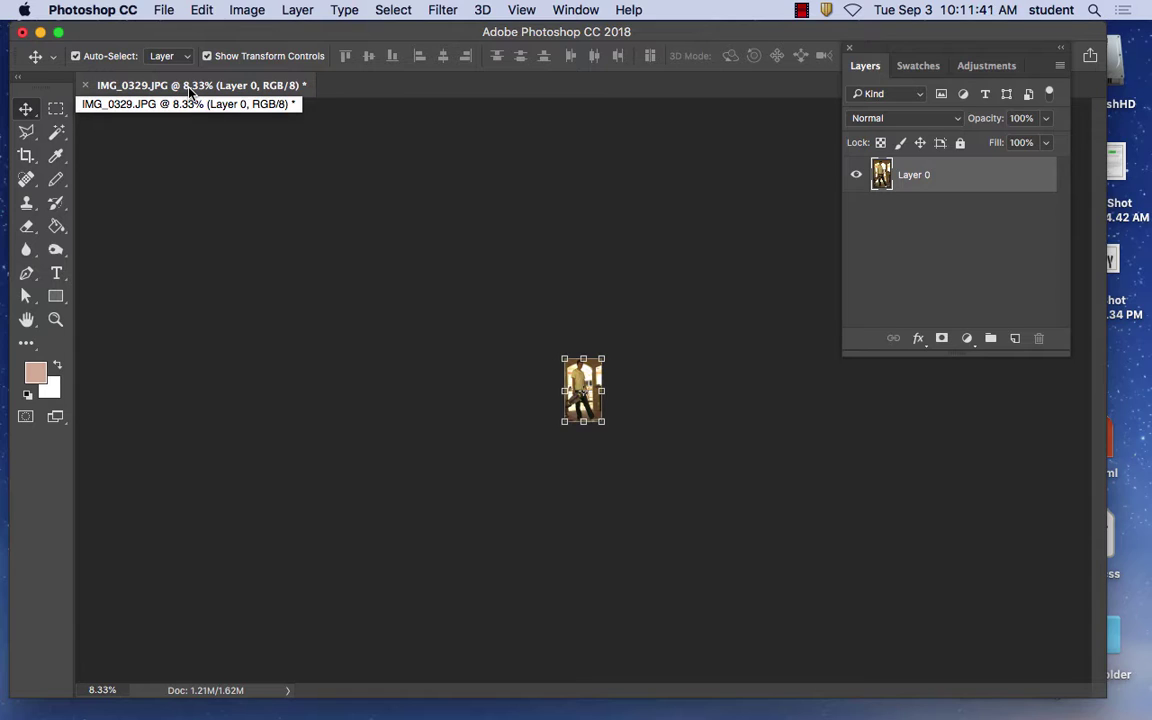
Step: Examine the resized photo at 100% magnification to judge its actual size
key(super+equal)
key(super+equal)
key(super+equal)
key(super+equal)
key(super+equal)
key(super+equal)
key(super+equal)
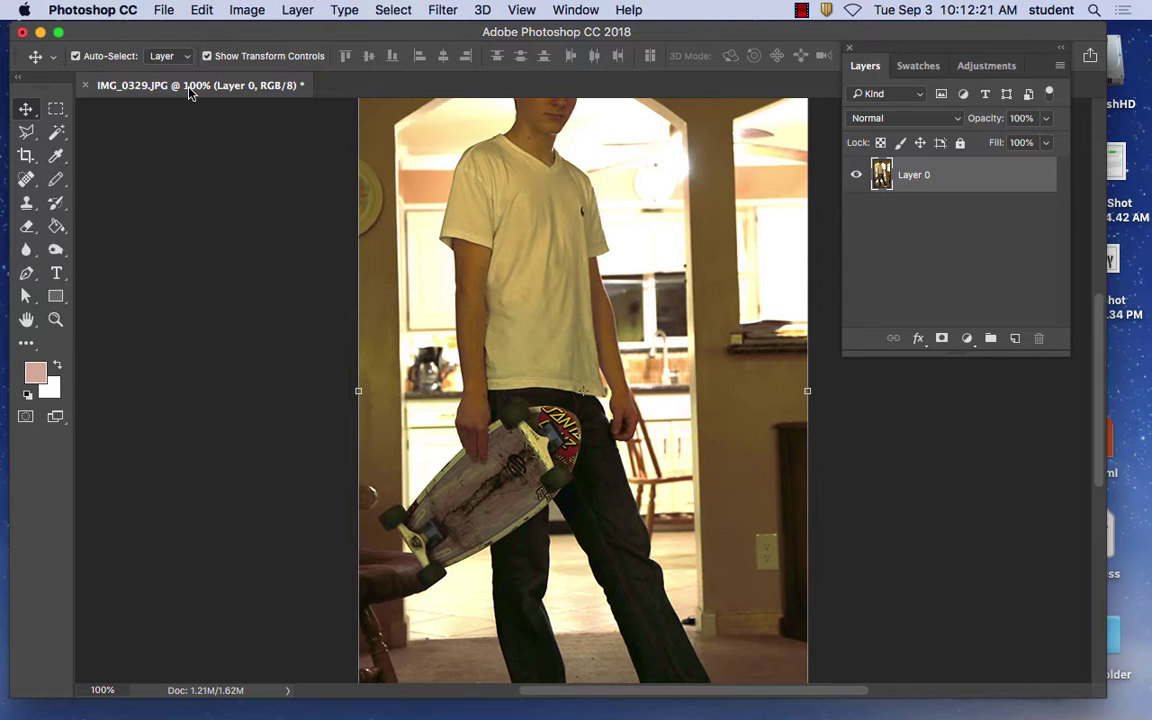
Step: Save a copy of the photo in JPEG format as skater.jpg in the images_to_practice folder
click(166, 9)
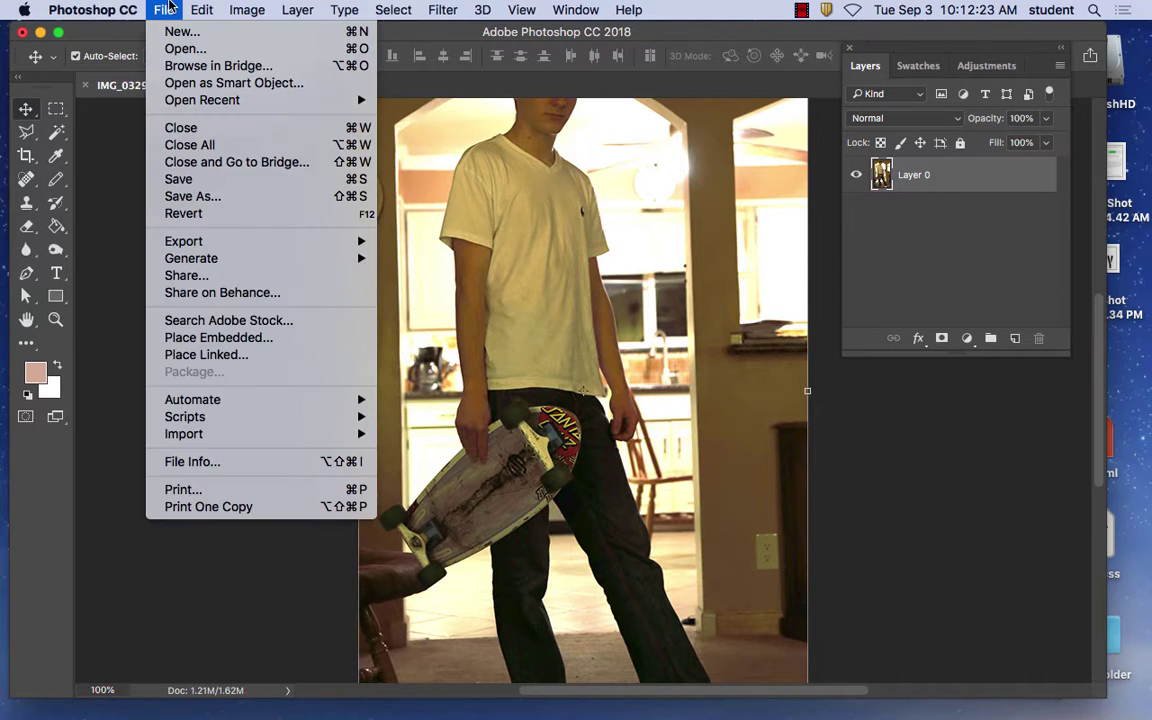
click(190, 196)
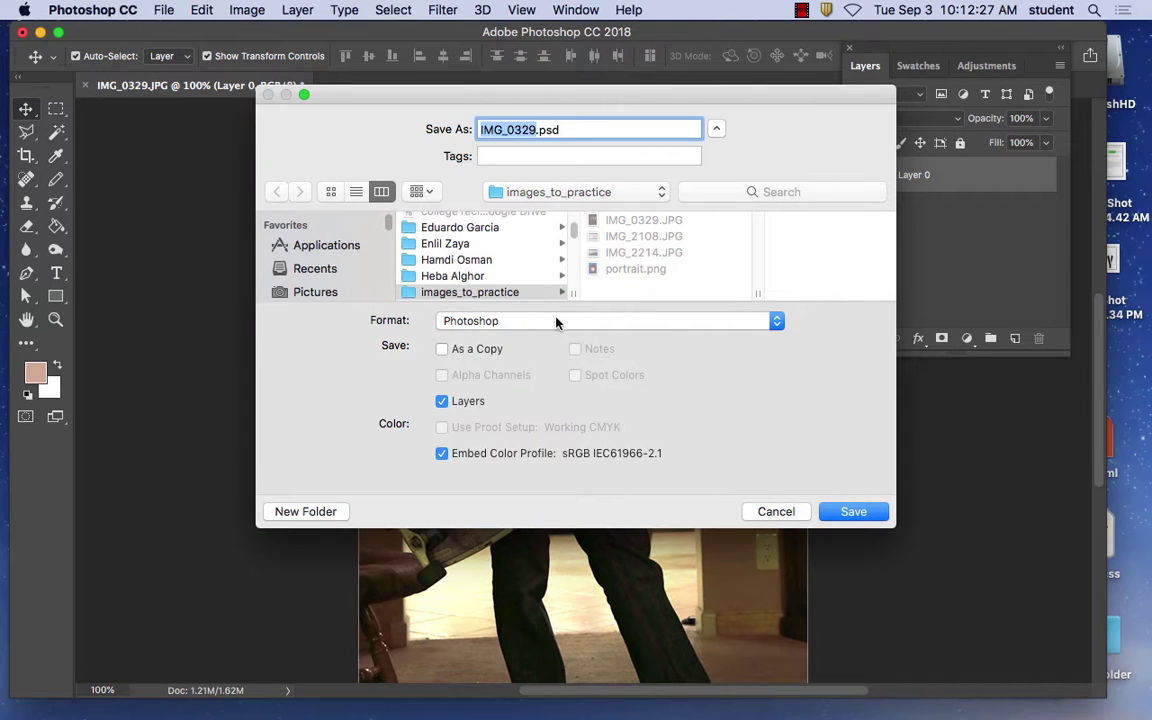
click(510, 322)
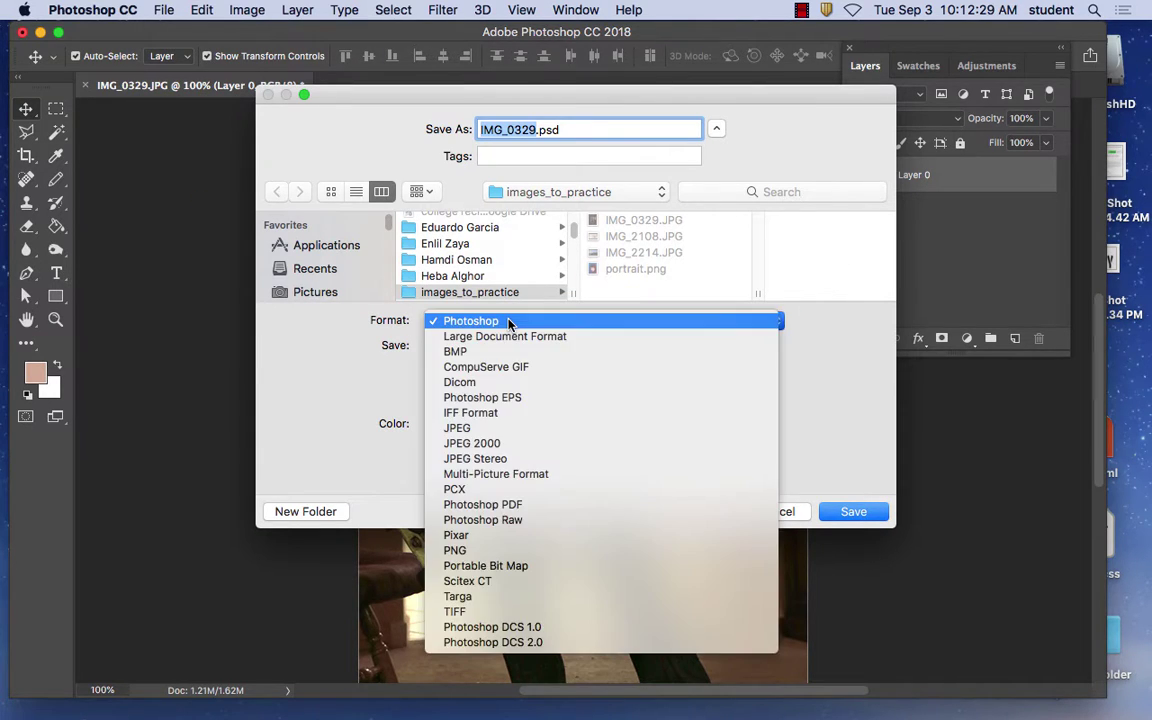
click(475, 428)
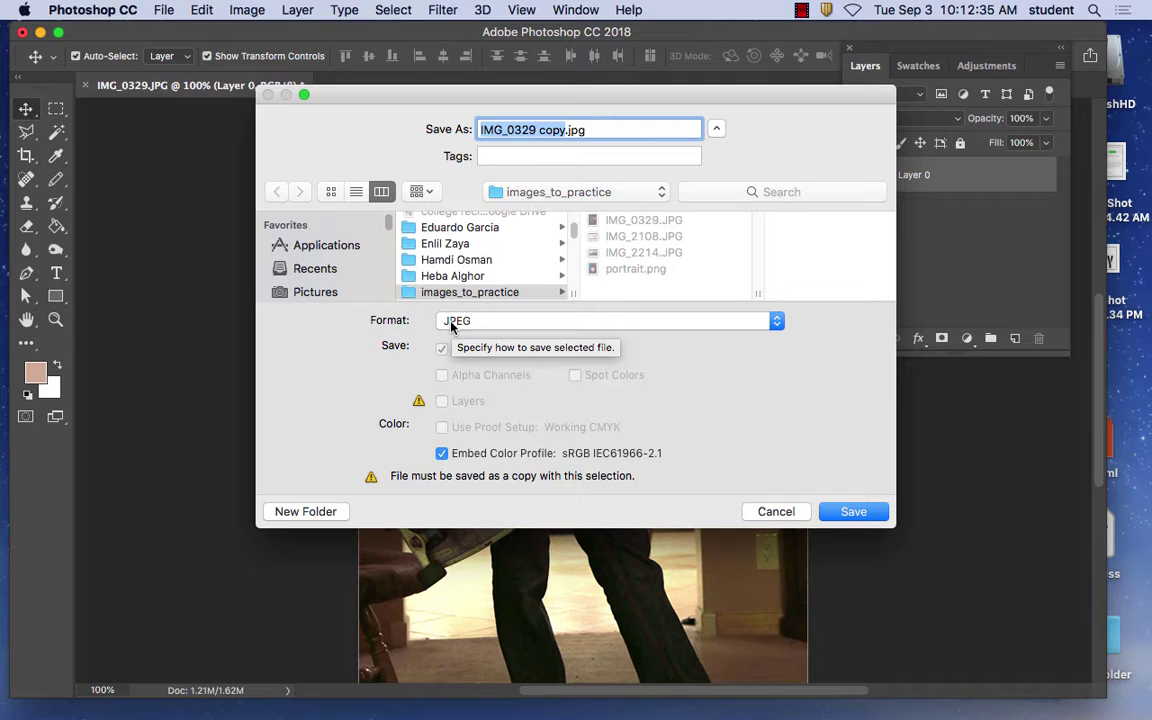
text(s)
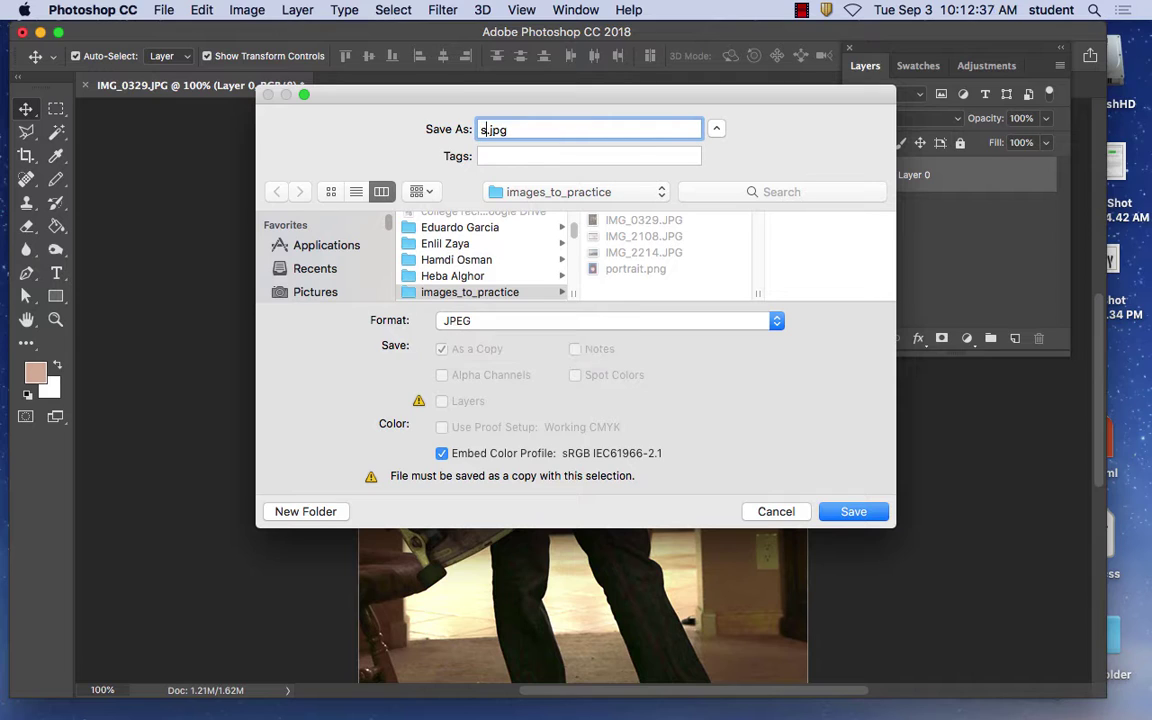
text(kater)
double_click(497, 130)
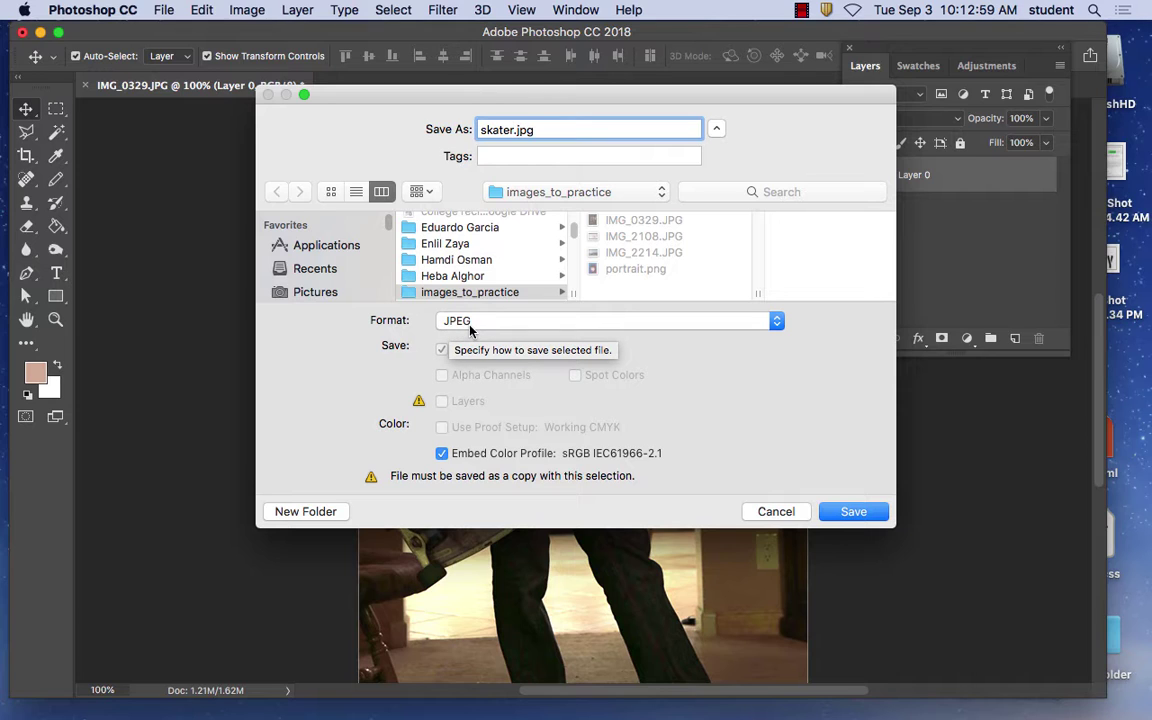
click(852, 512)
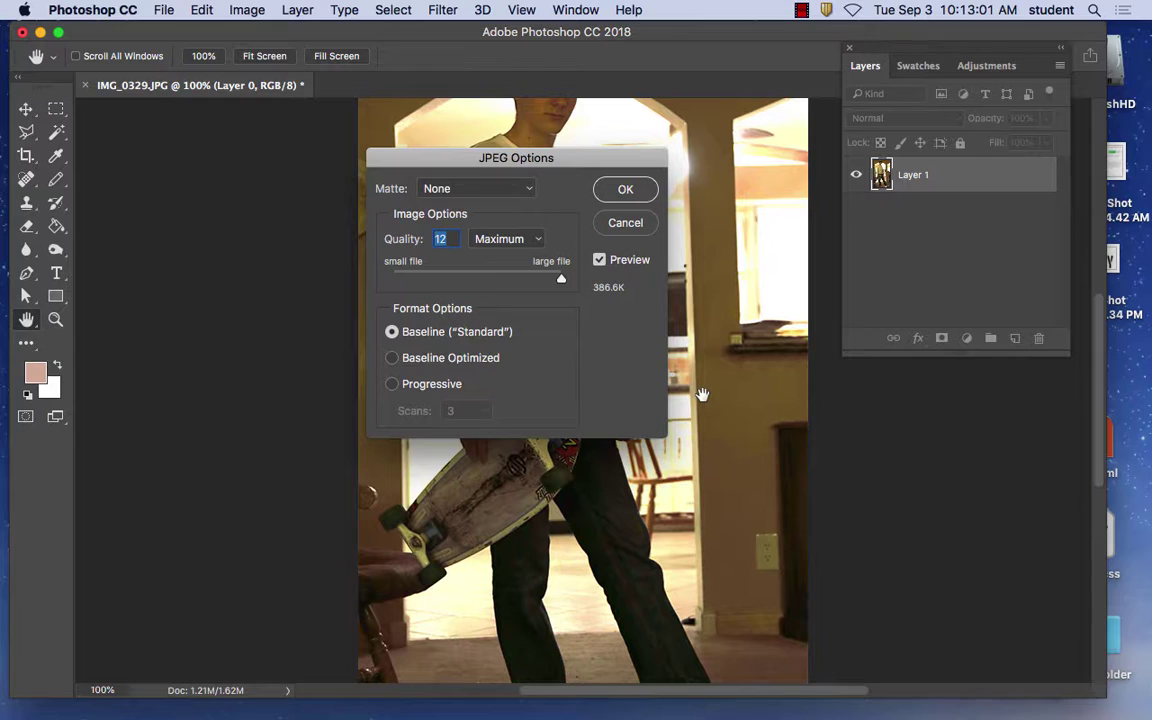
Step: Set the JPEG quality to 7 (Medium) and finish saving the file
mouse_move(561, 281)
mouse_down()
mouse_move(347, 275)
mouse_move(581, 275)
mouse_move(465, 284)
mouse_move(560, 283)
mouse_up()
drag(560, 283, 497, 283)
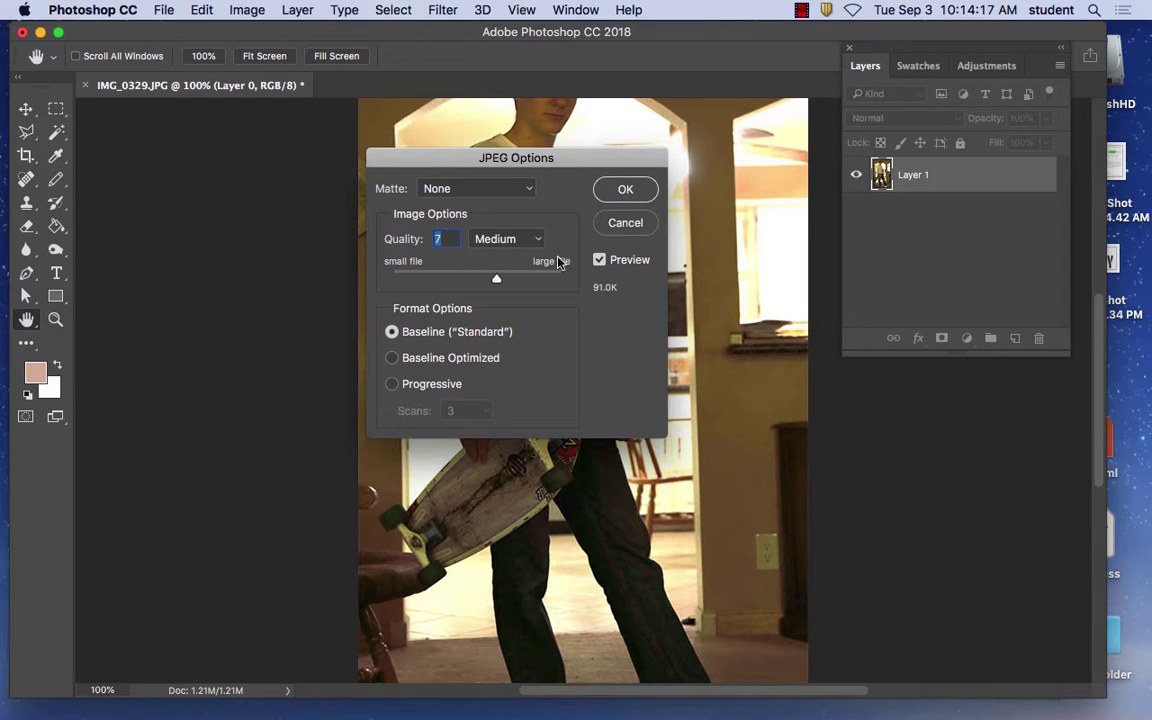
click(625, 190)
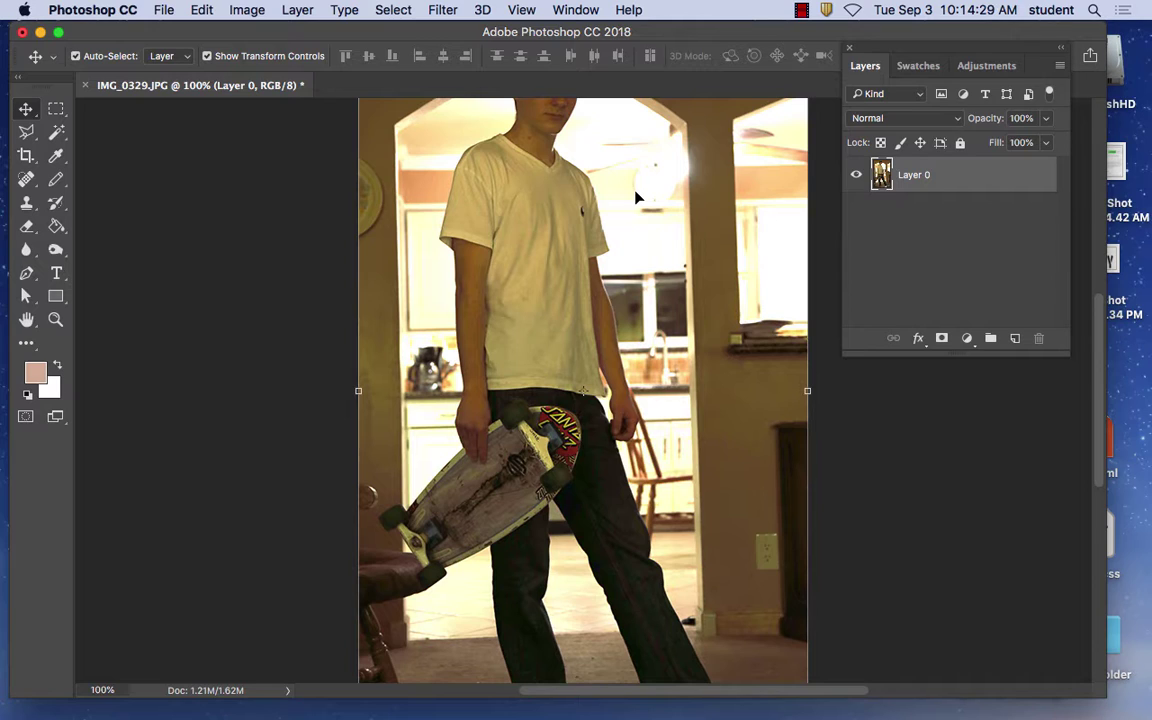
Step: Close IMG_0329.JPG without saving its changes, and hide Photoshop to get back to the images_to_practice folder
click(86, 87)
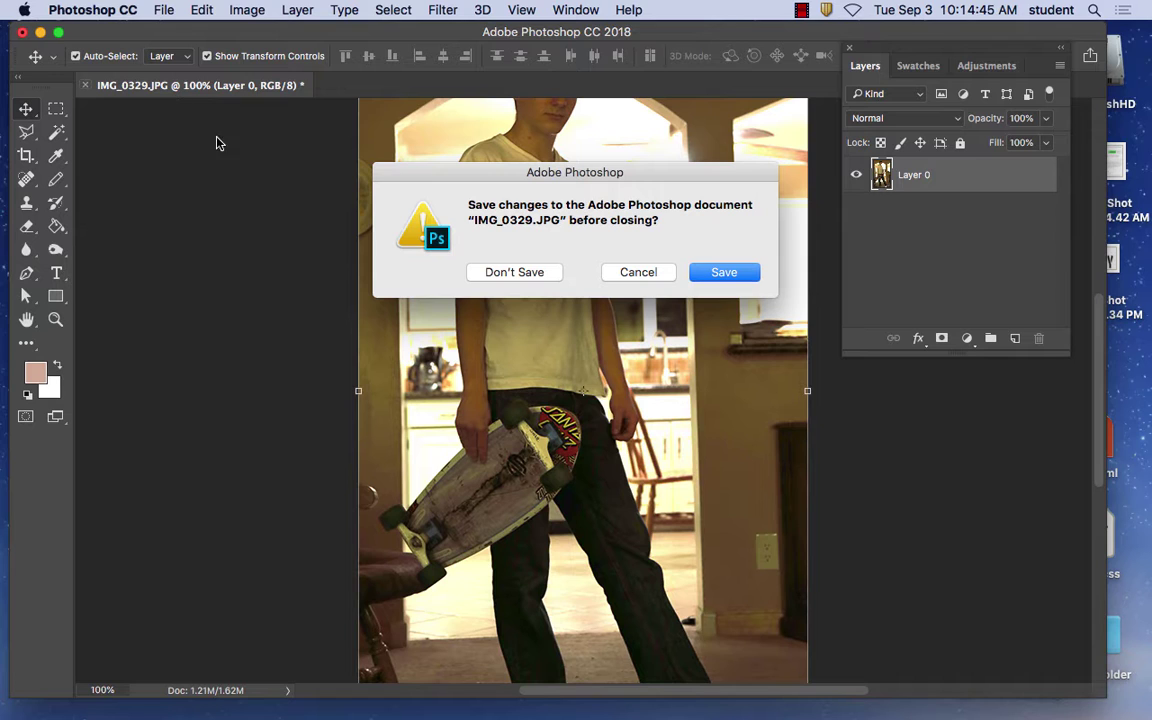
click(530, 274)
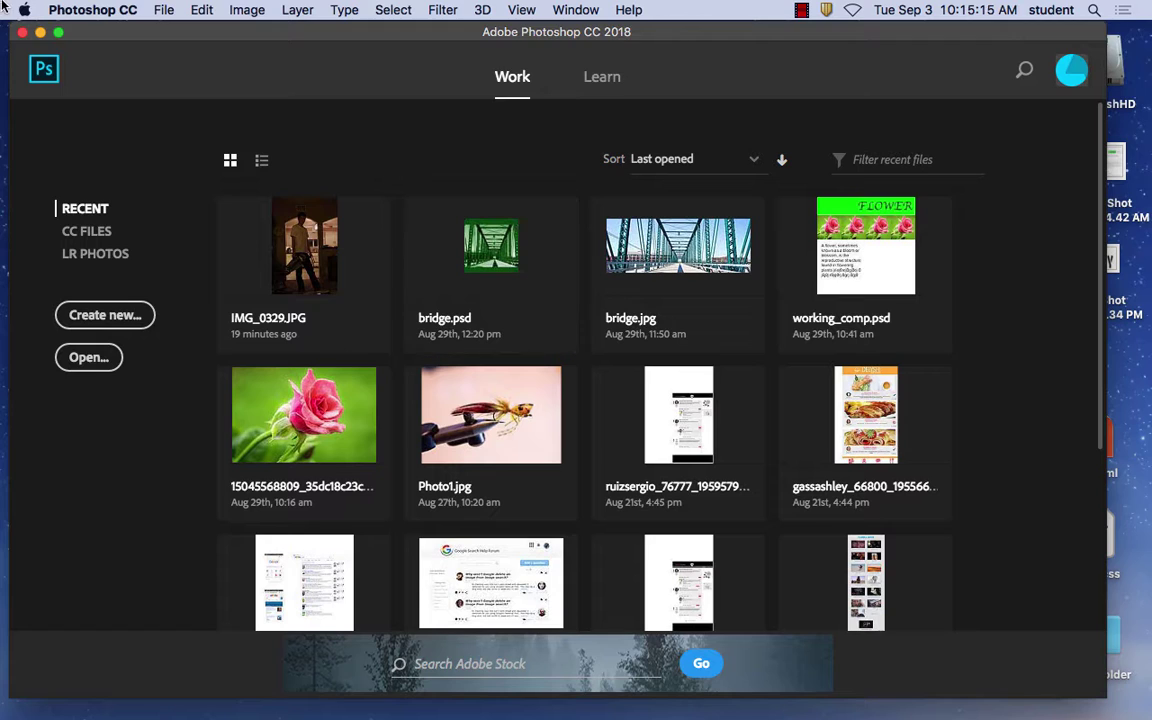
click(100, 8)
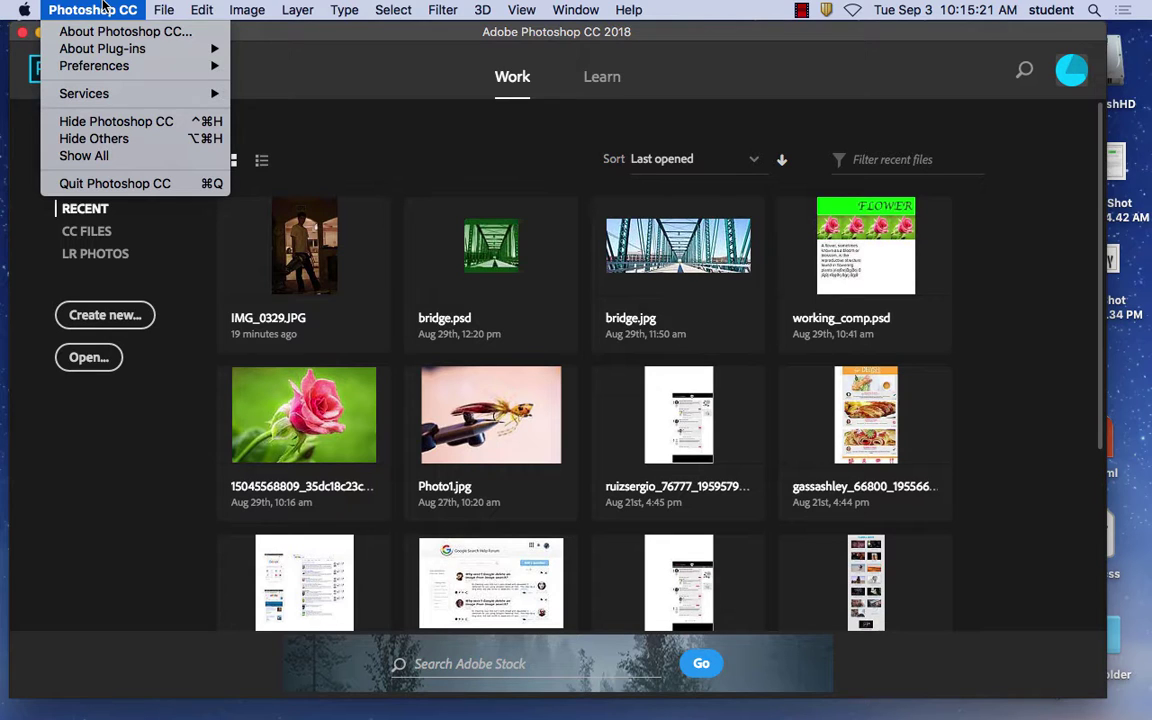
click(108, 8)
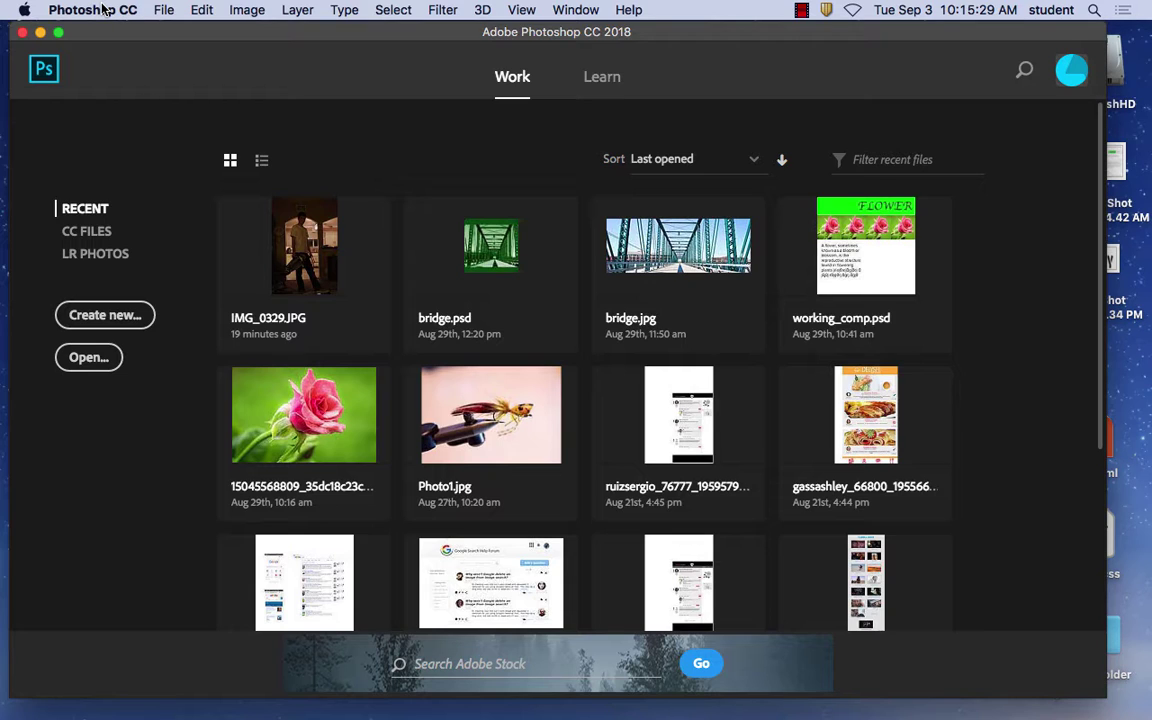
click(90, 8)
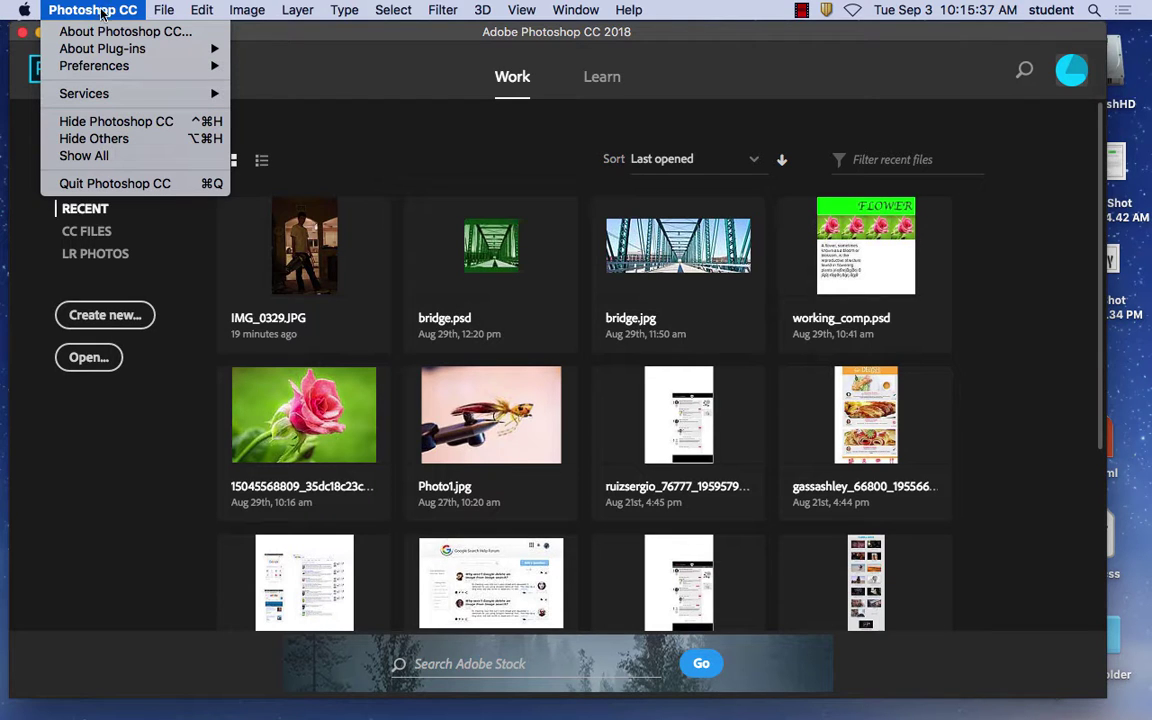
click(125, 124)
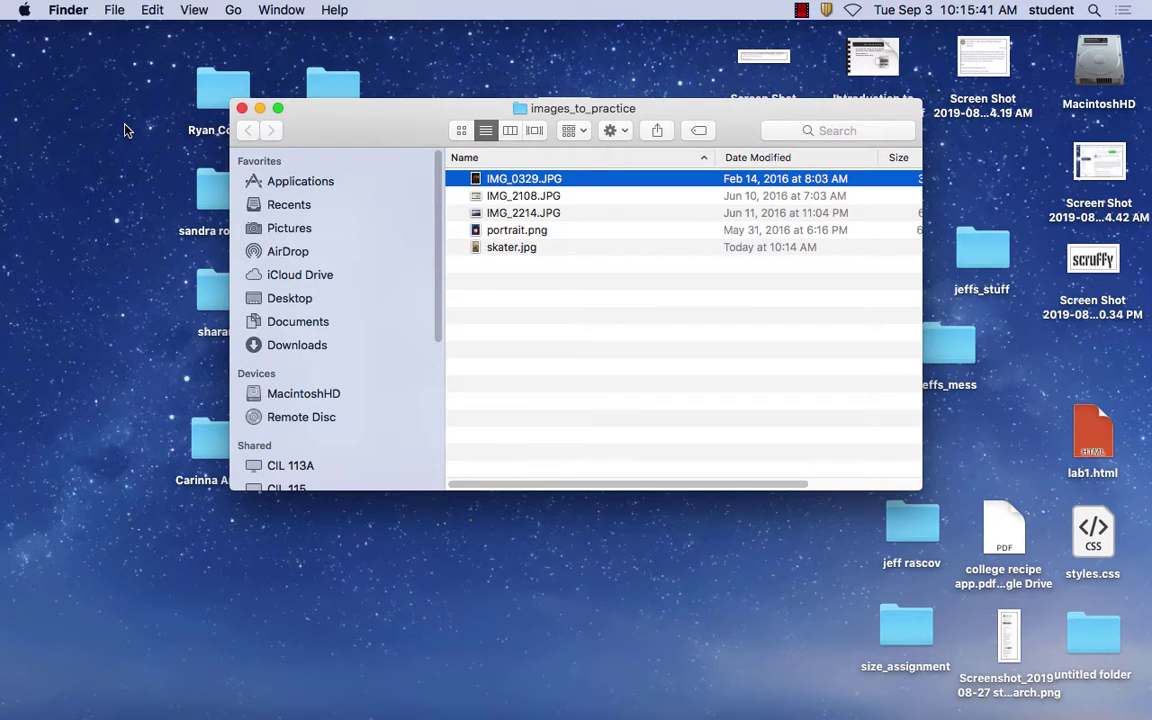
Step: Open IMG_2214.JPG from the images_to_practice folder in Adobe Photoshop CC 2018
click(502, 214)
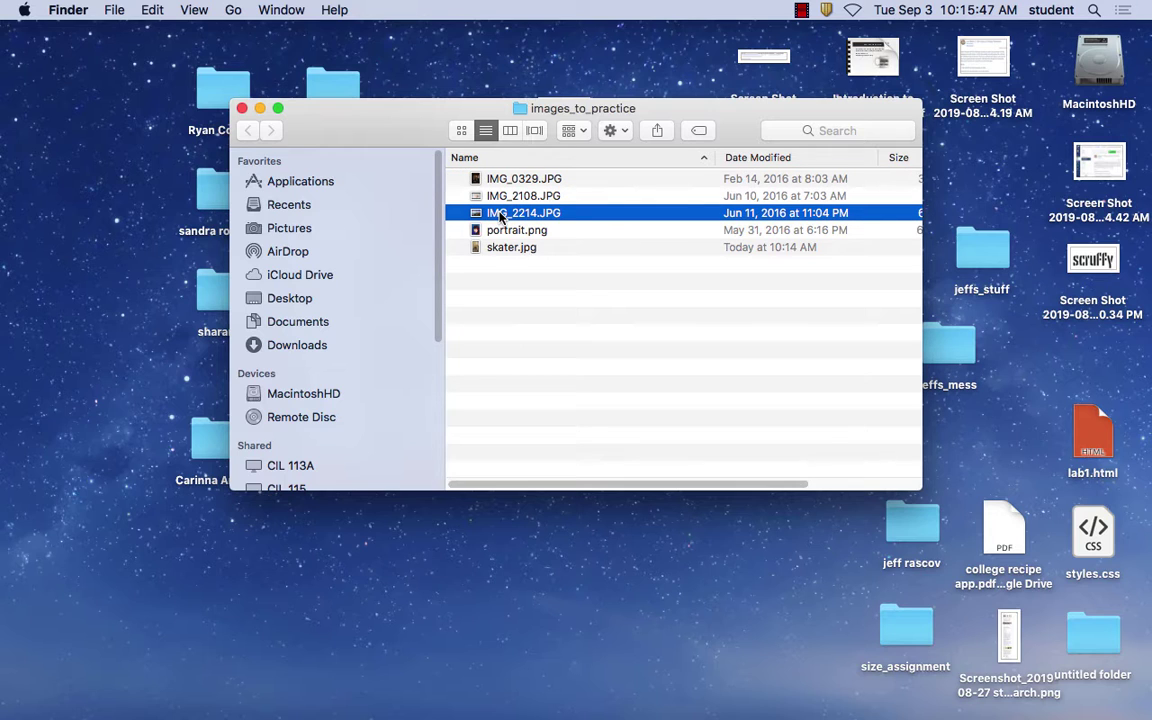
right_click(502, 216)
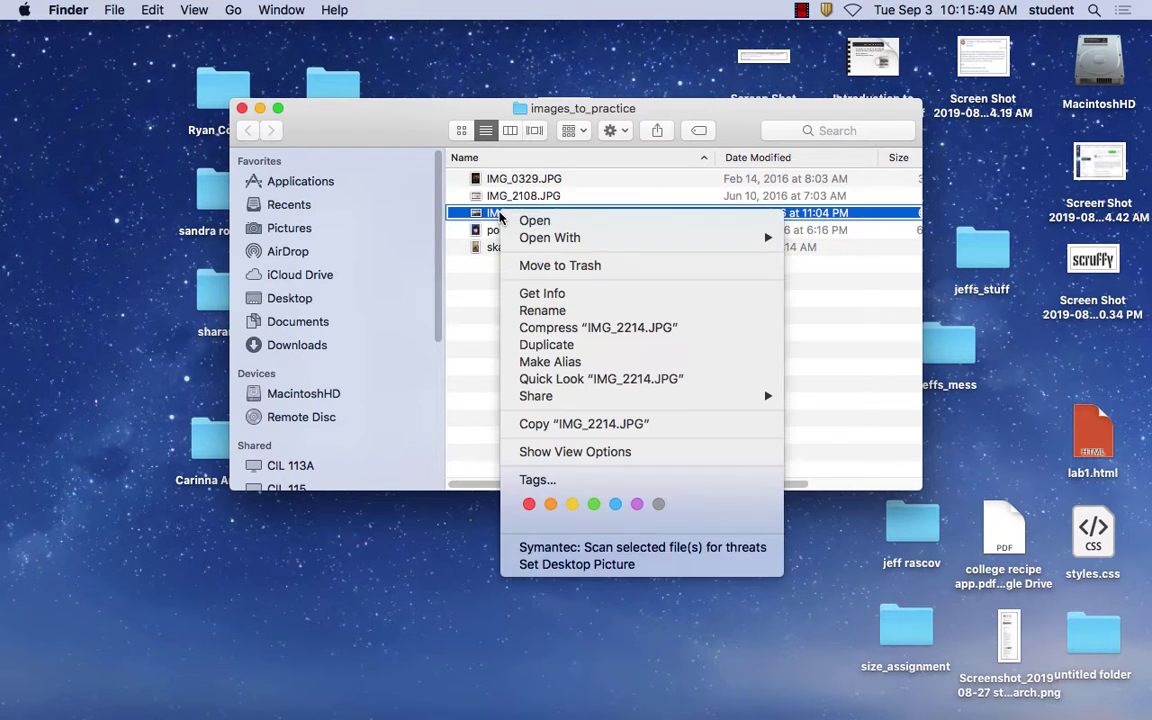
mouse_move(572, 246)
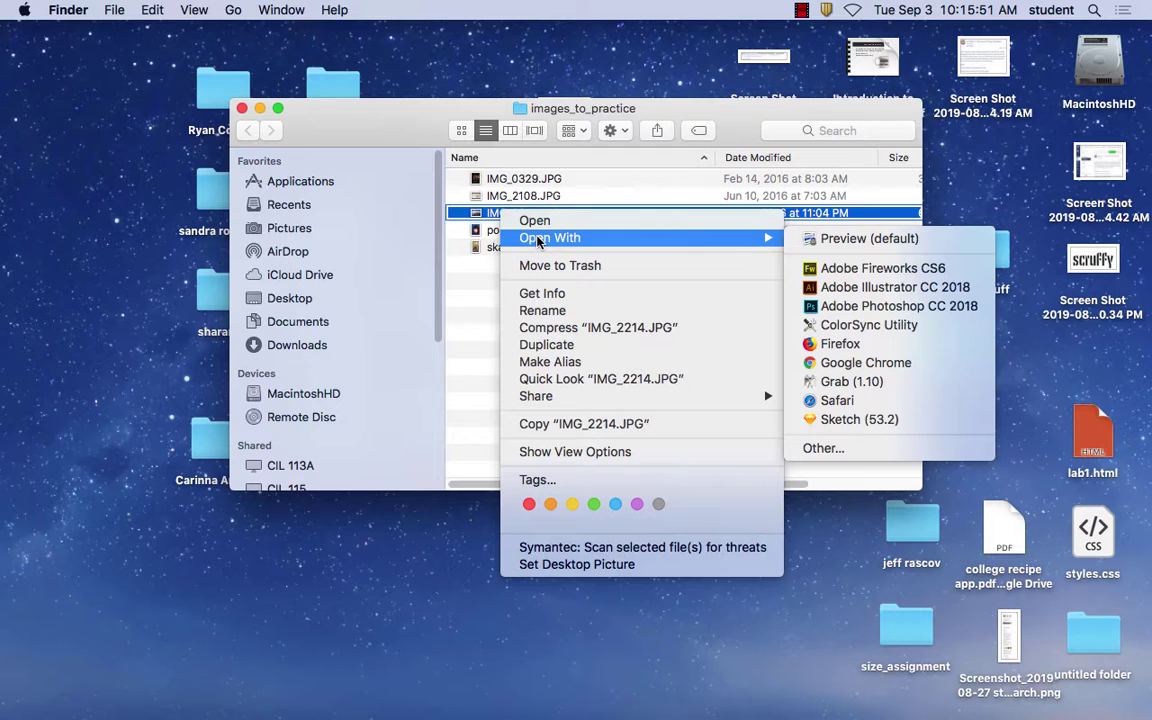
click(925, 311)
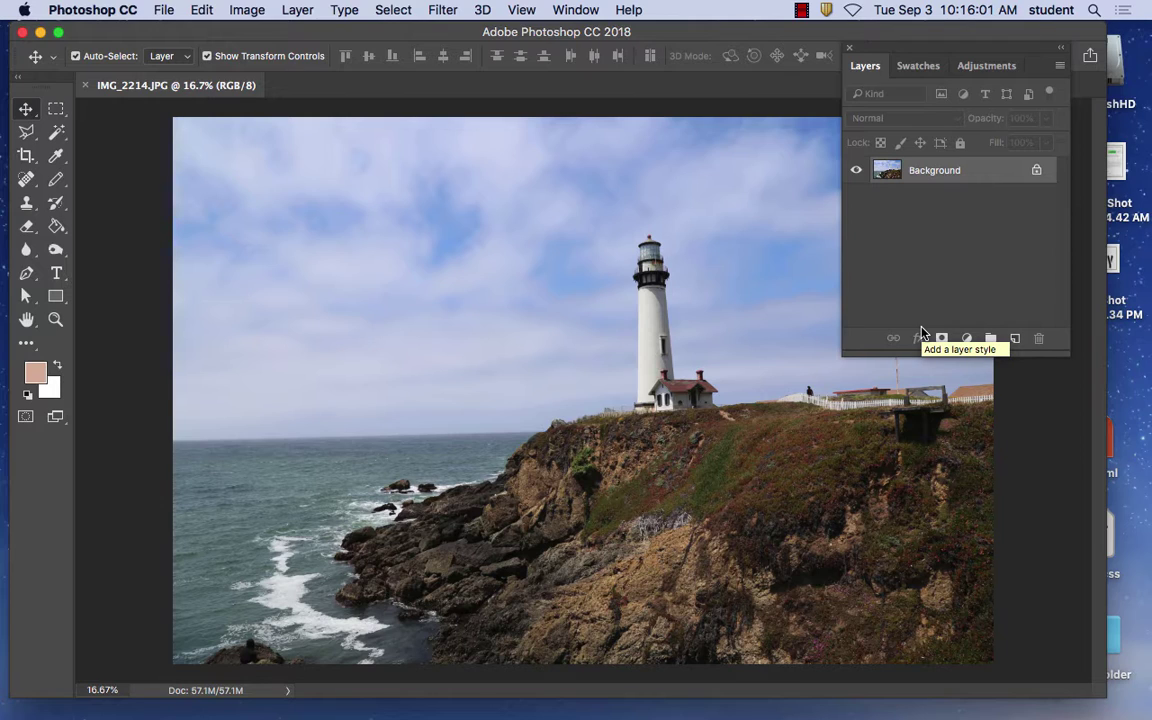
click(164, 9)
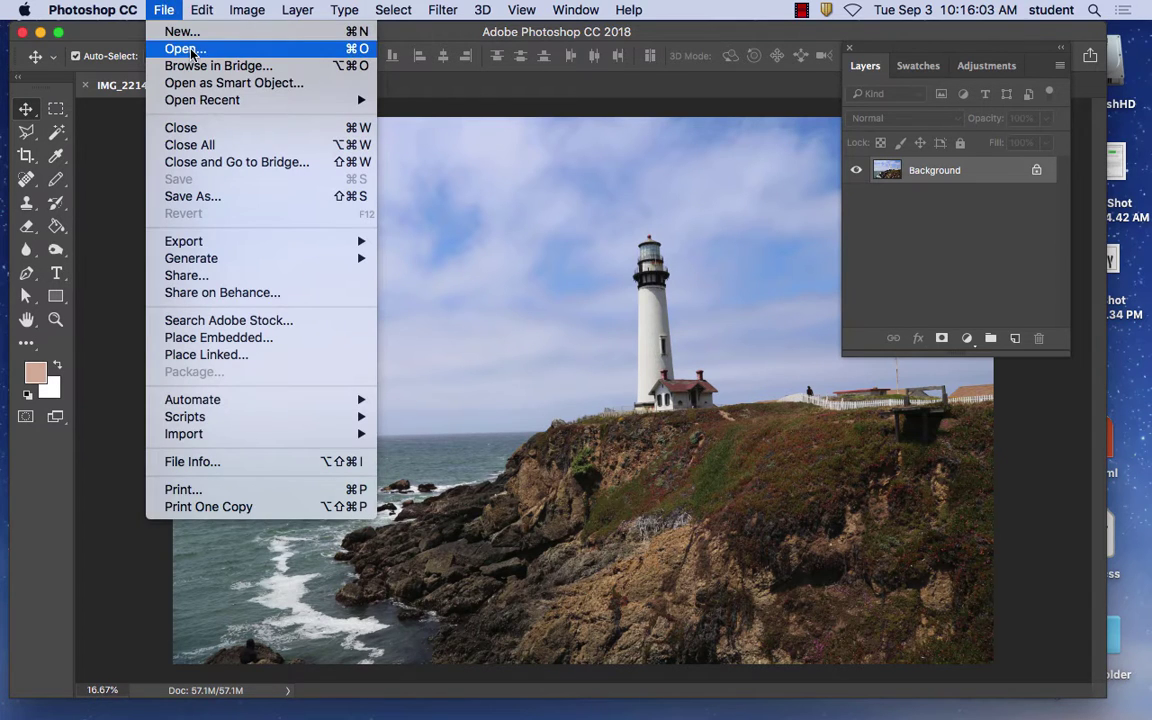
click(185, 48)
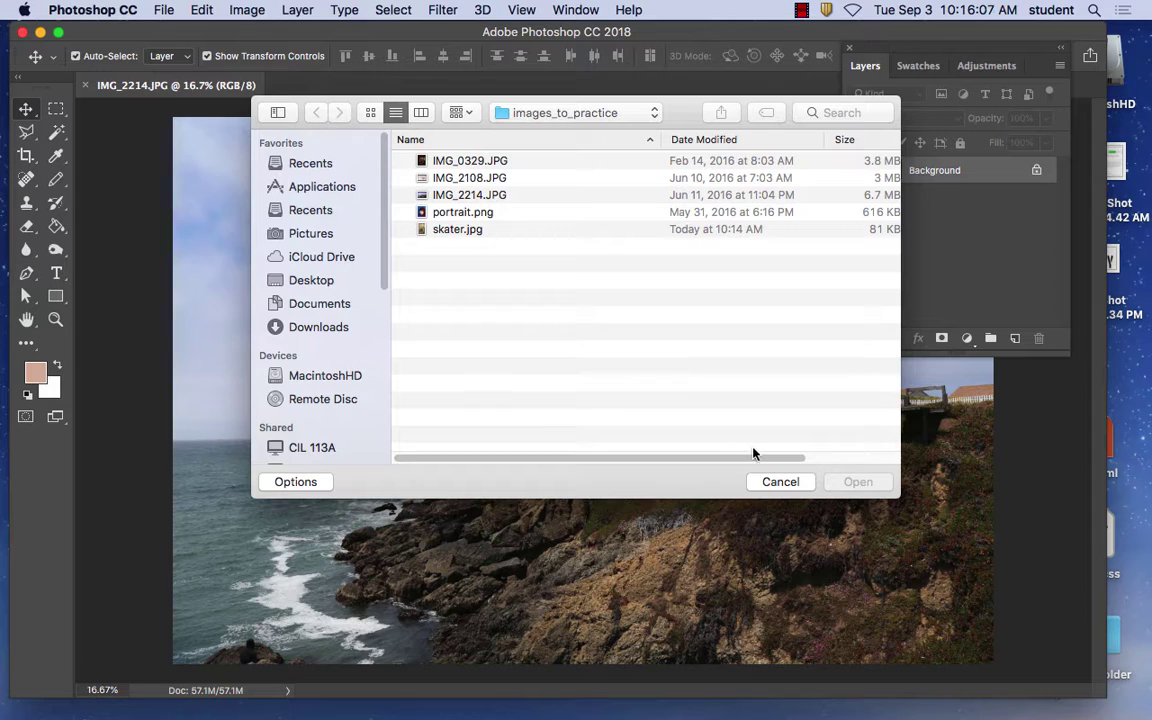
click(781, 482)
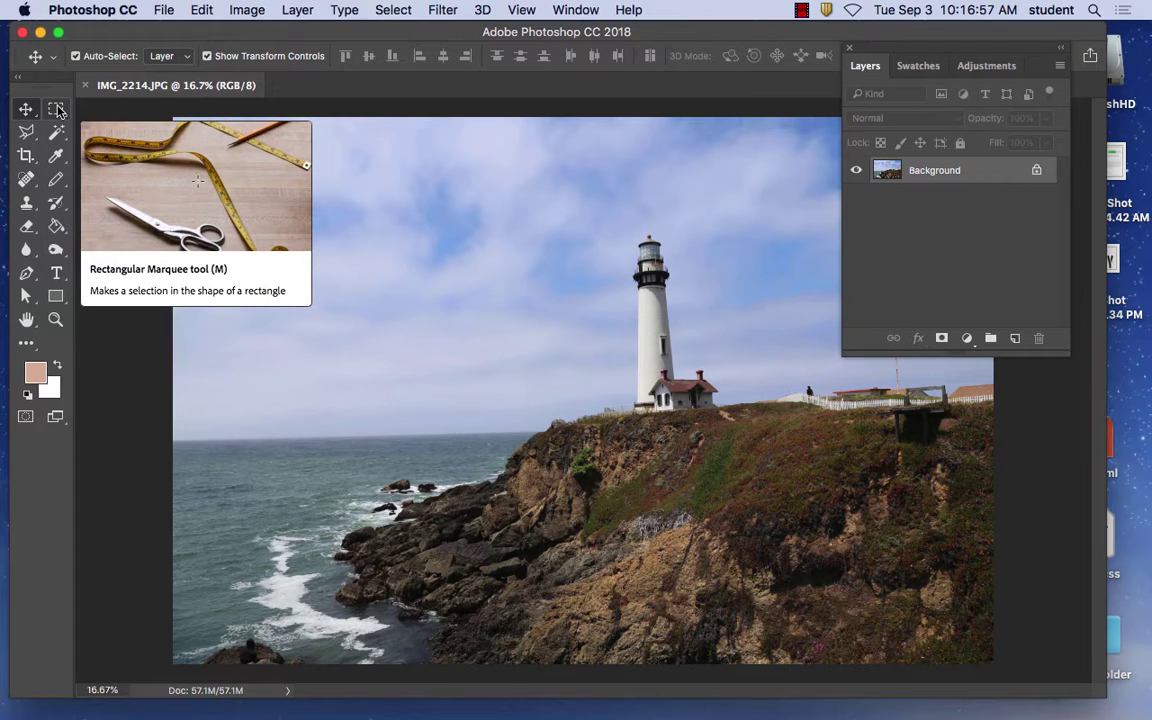
Step: Switch from the Eyedropper to the Ruler tool for measuring angles in the lighthouse photo
click(57, 158)
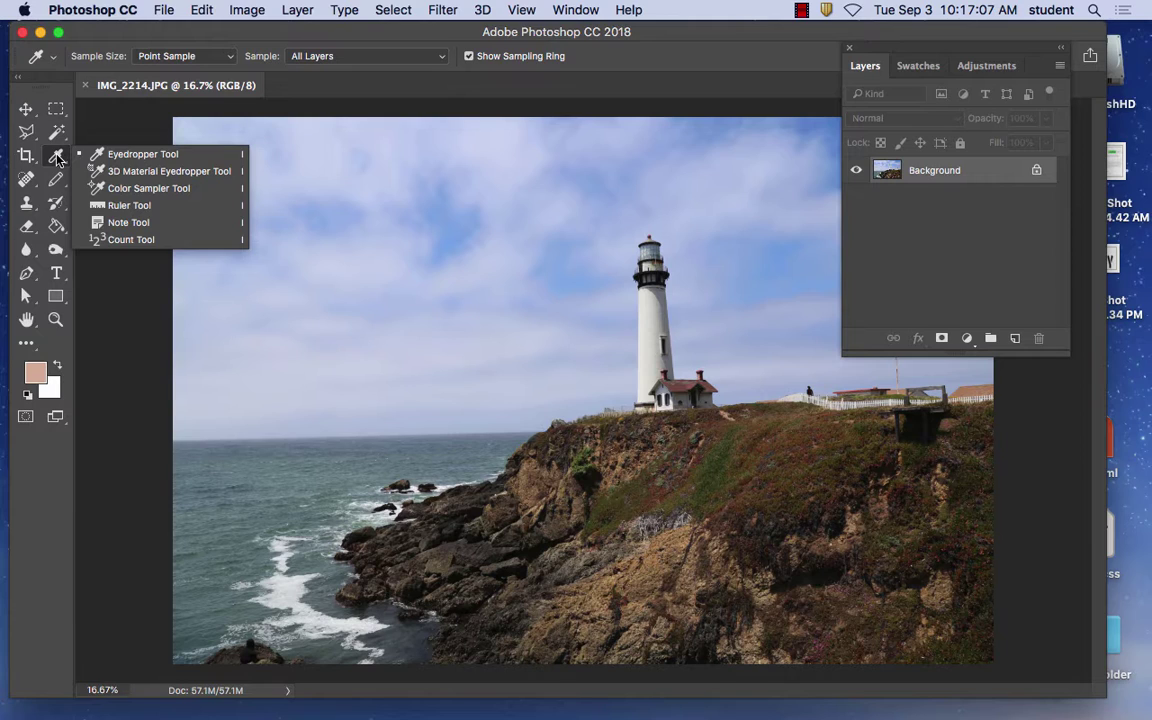
click(141, 208)
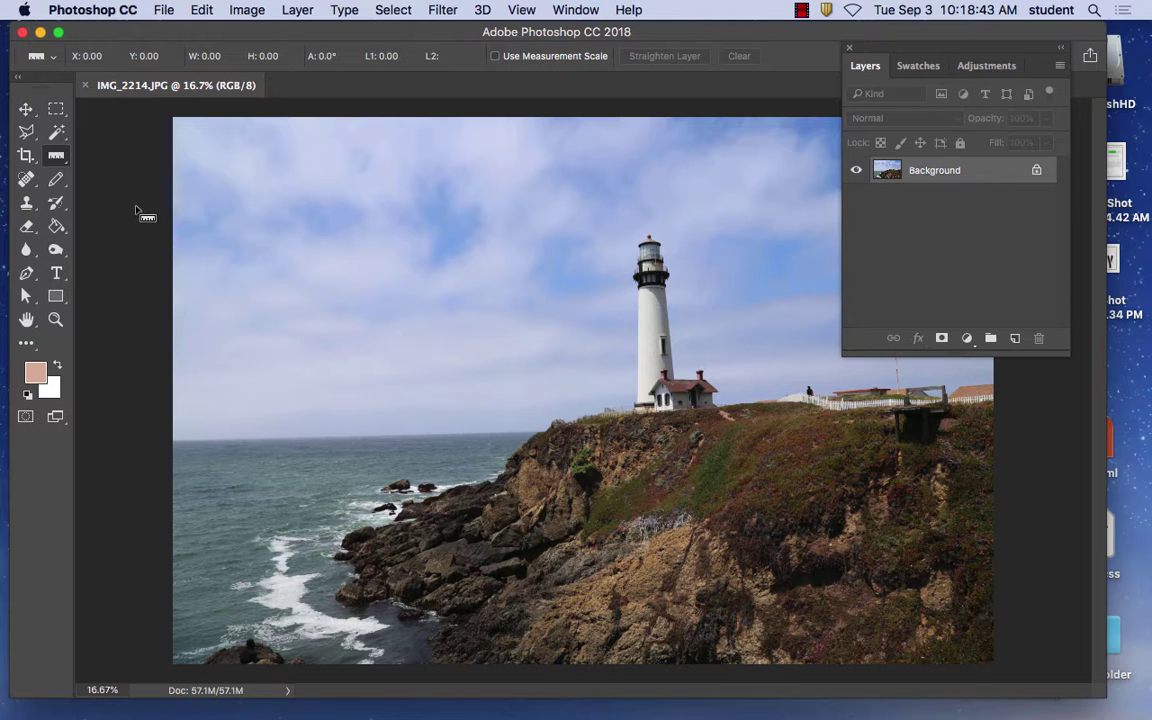
click(557, 12)
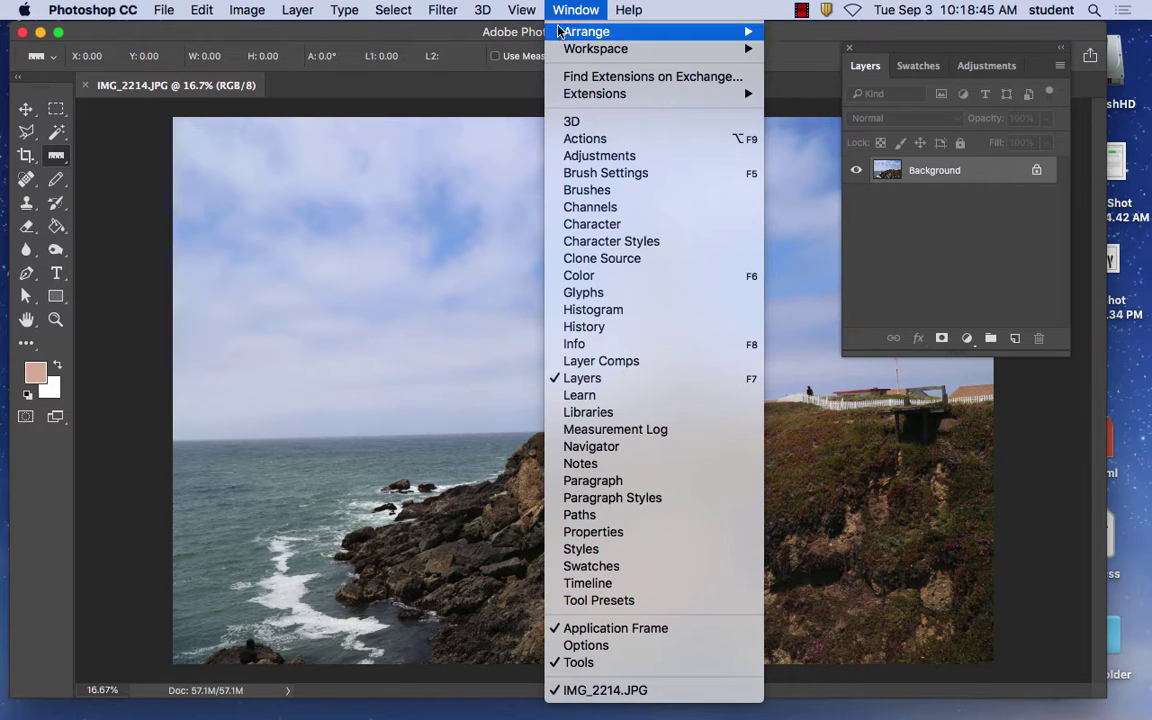
mouse_move(565, 52)
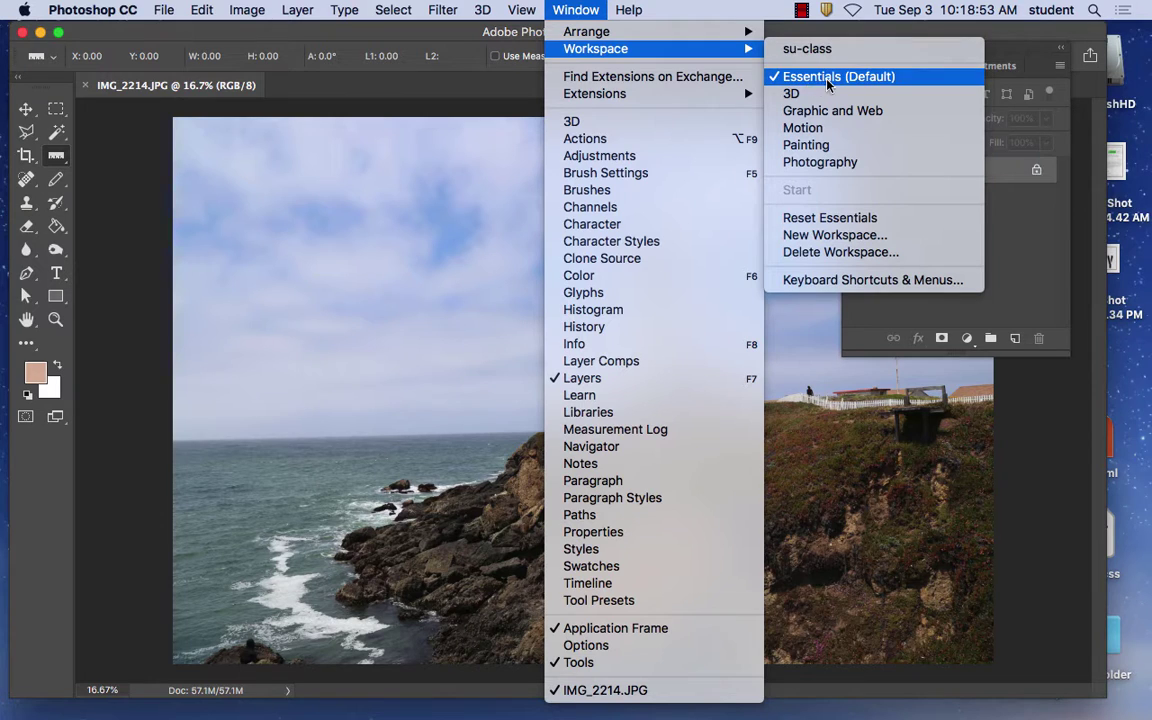
click(830, 218)
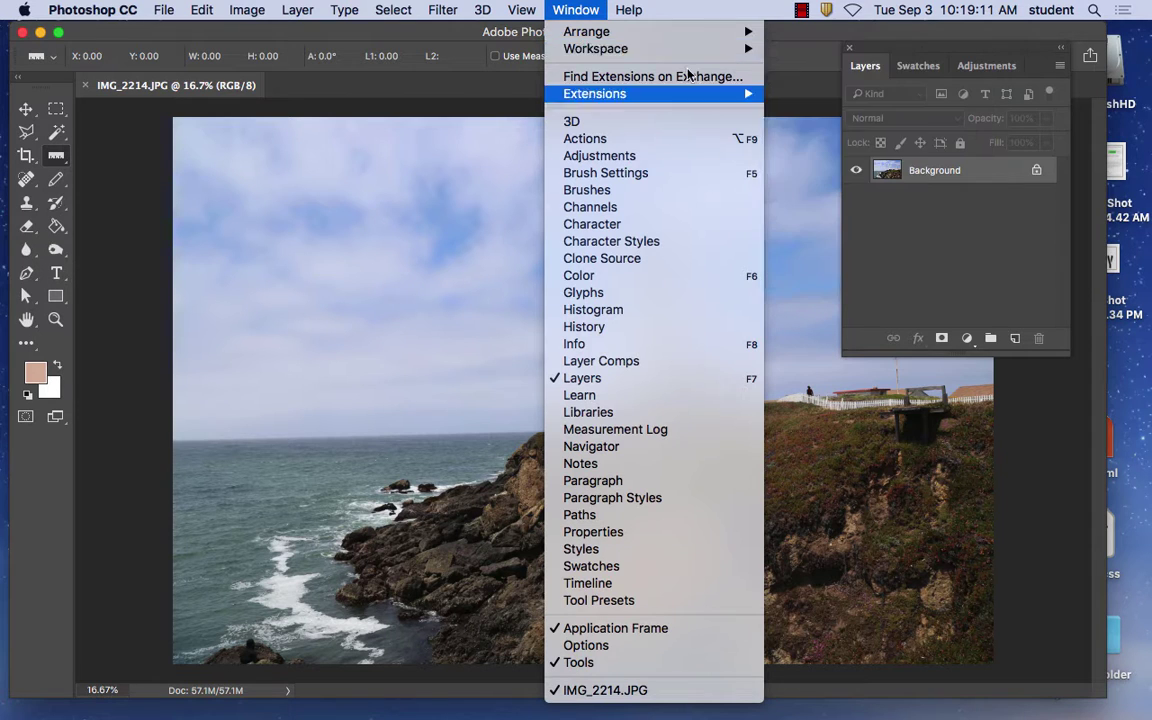
click(563, 9)
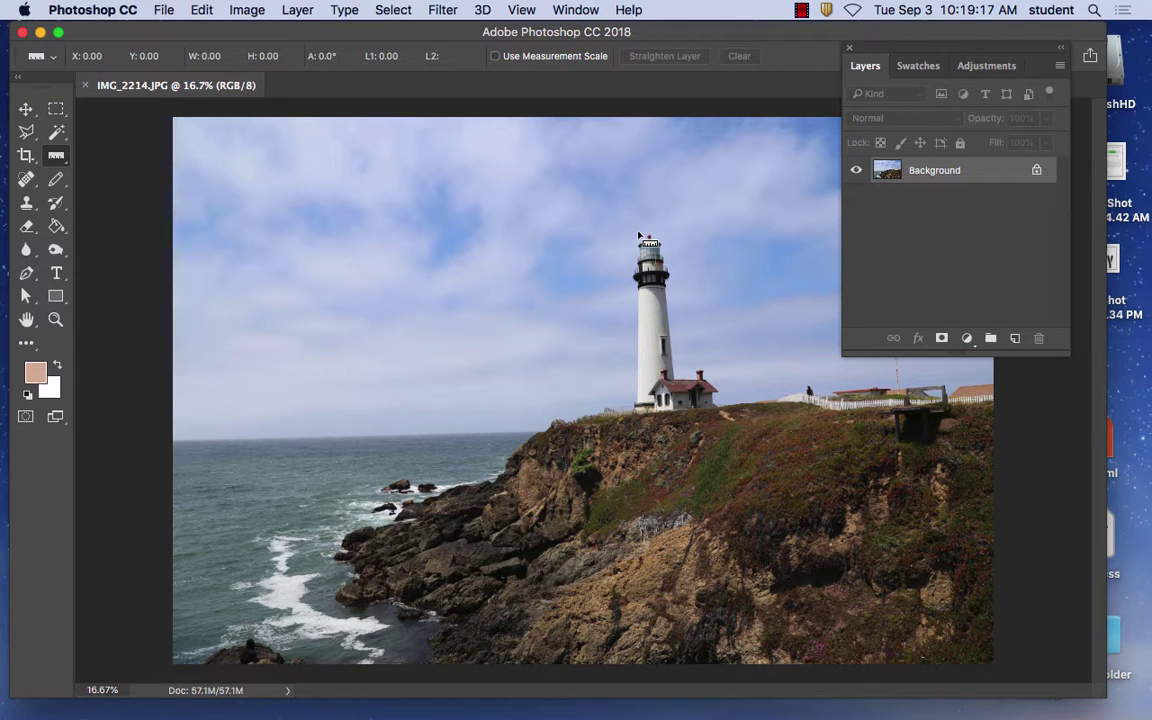
Step: Try several near-vertical ruler lines down the lighthouse from its tip to the cliff, ending with one at about -88.4°
key(super+plus)
key(super+plus)
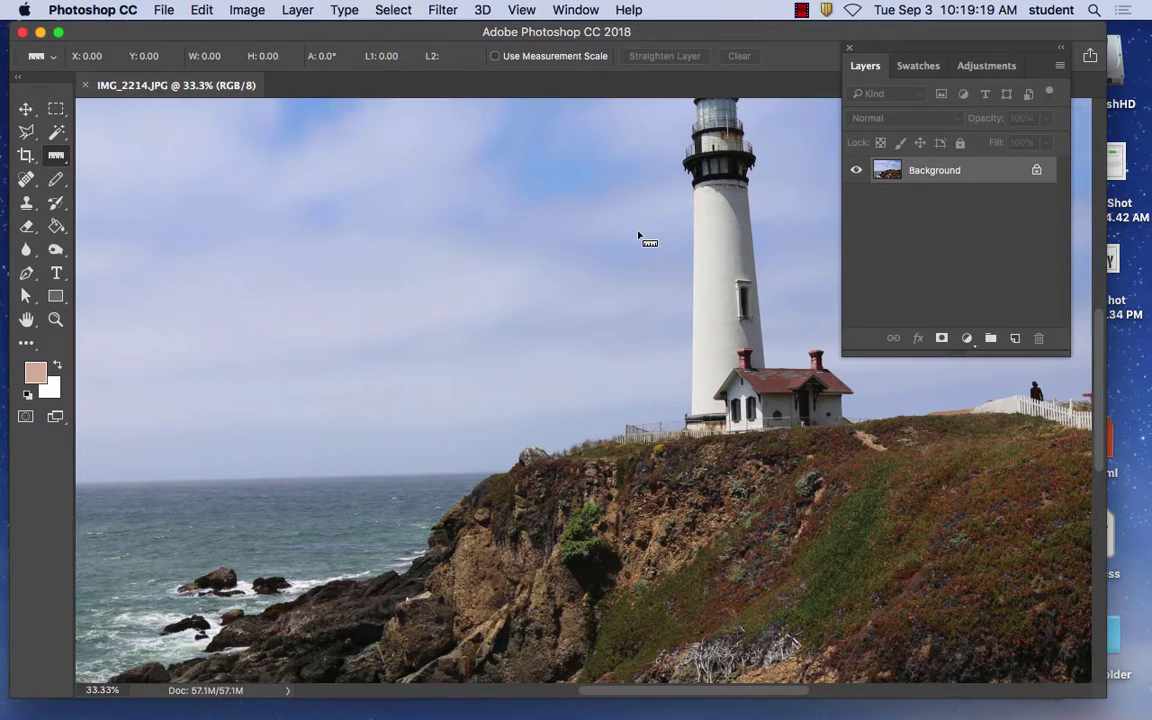
drag(676, 247, 453, 373)
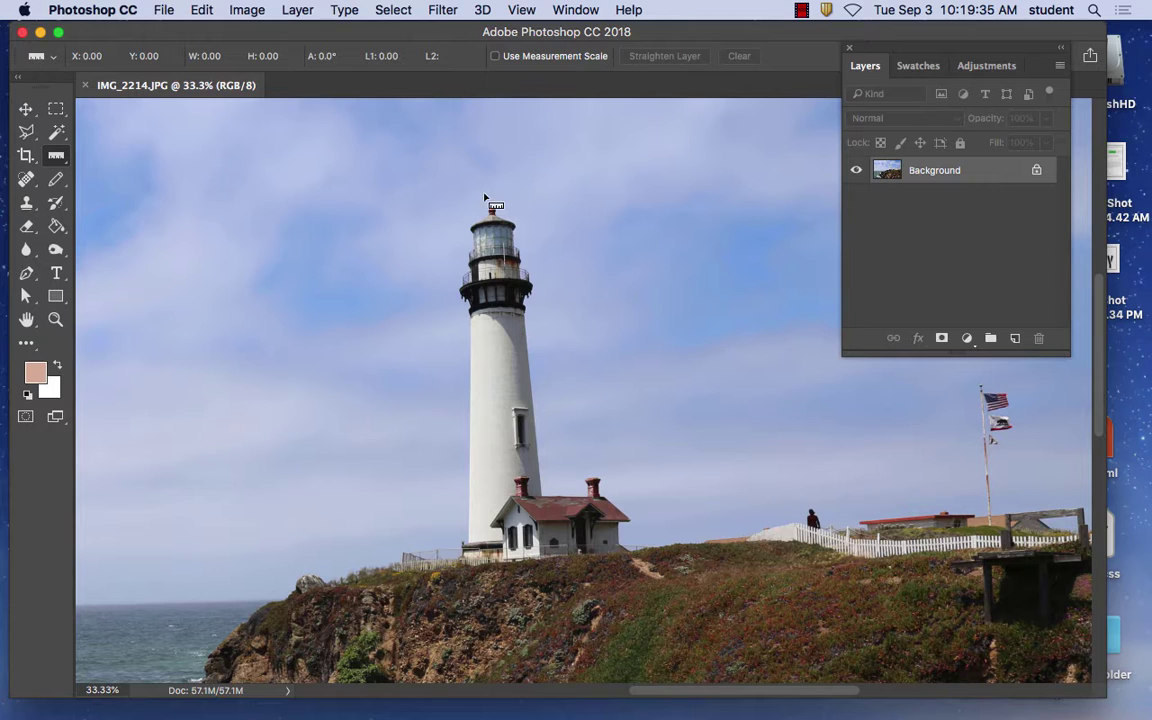
drag(491, 196, 506, 600)
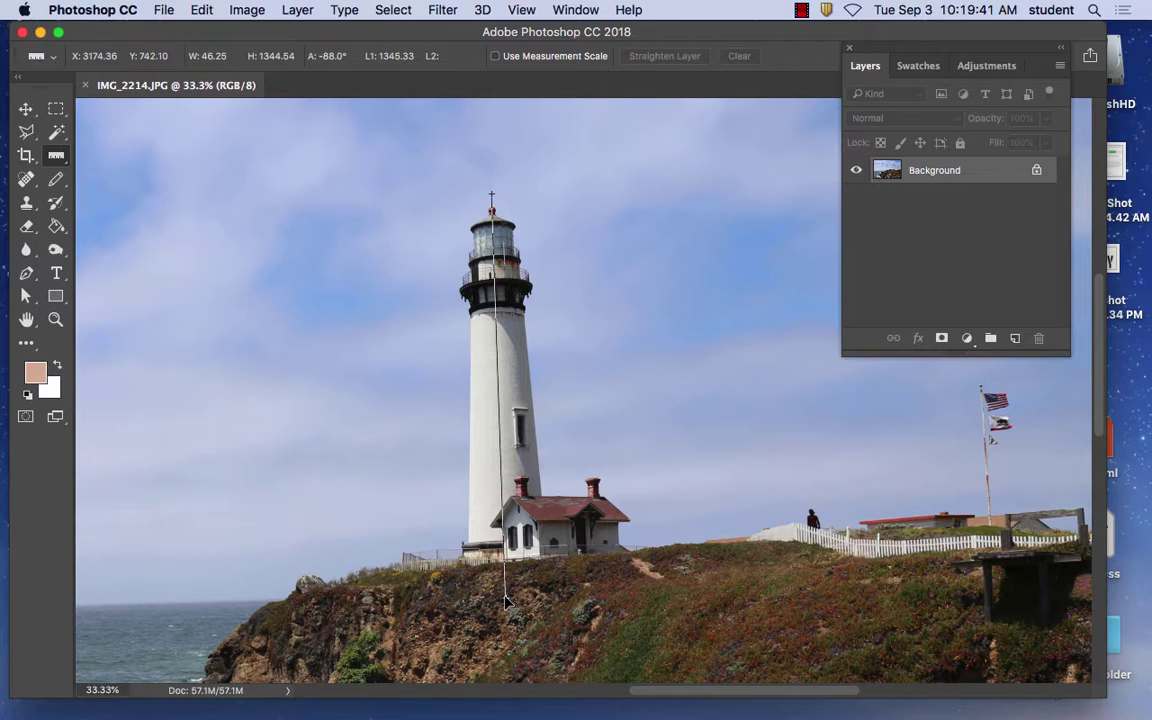
drag(505, 601, 505, 601)
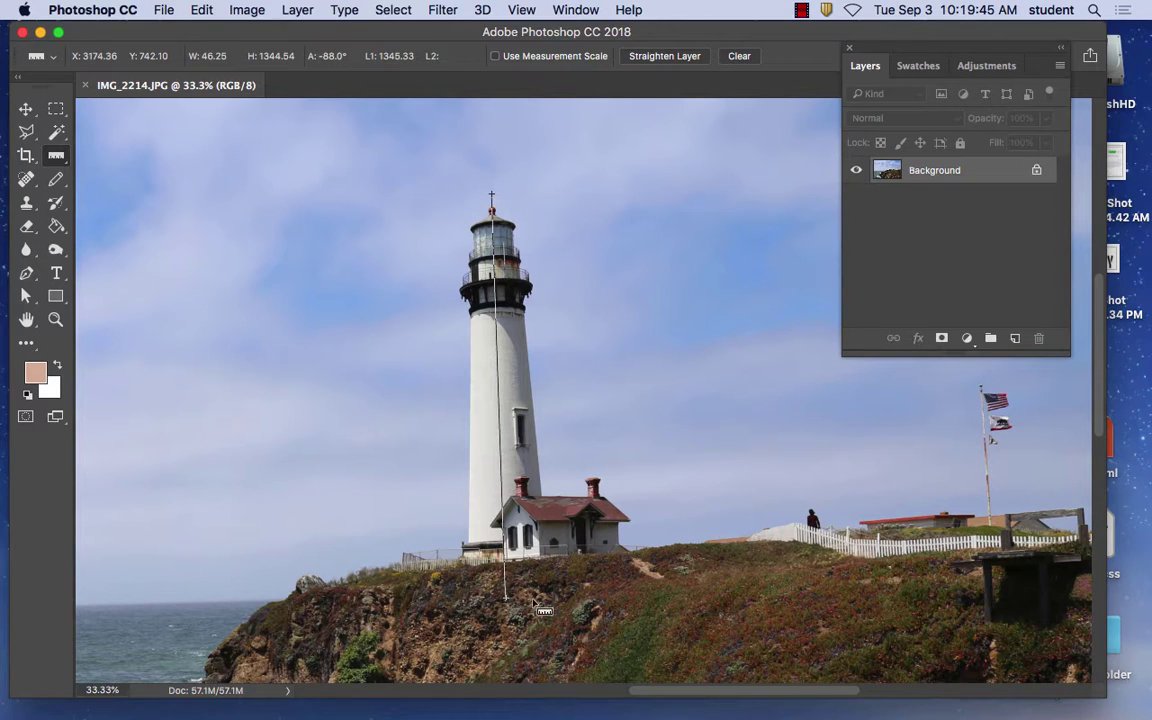
drag(499, 189, 518, 613)
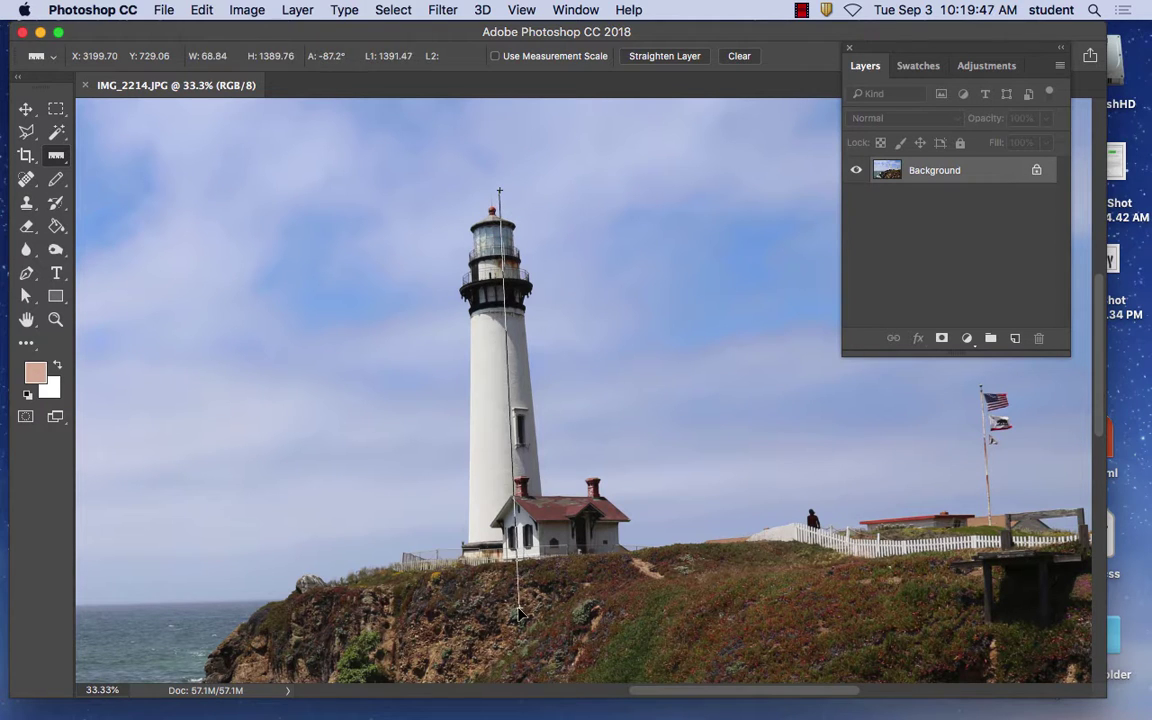
drag(499, 189, 501, 334)
drag(487, 199, 496, 612)
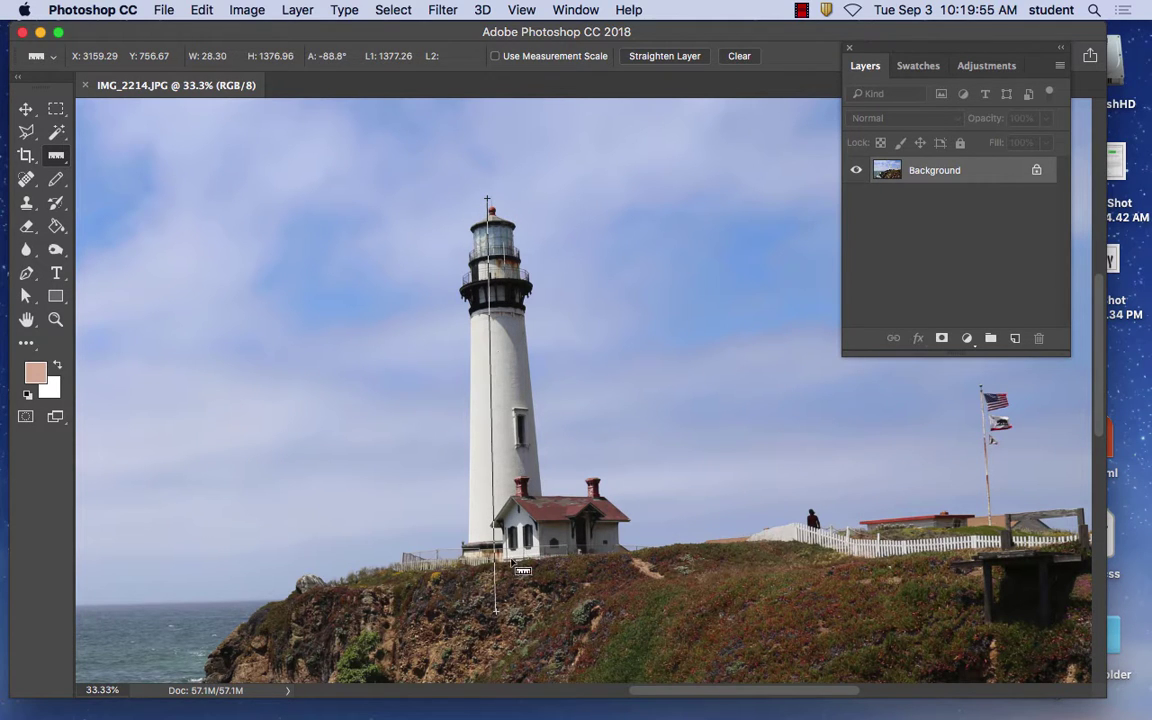
click(489, 199)
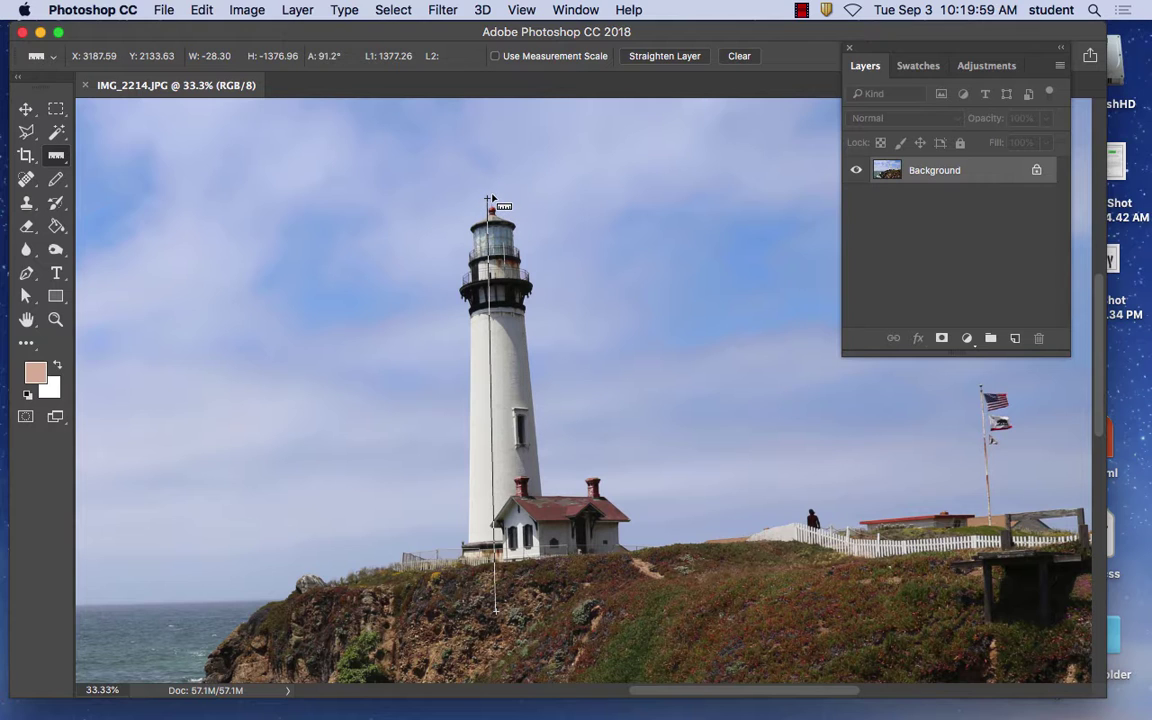
drag(491, 199, 500, 567)
drag(498, 198, 510, 613)
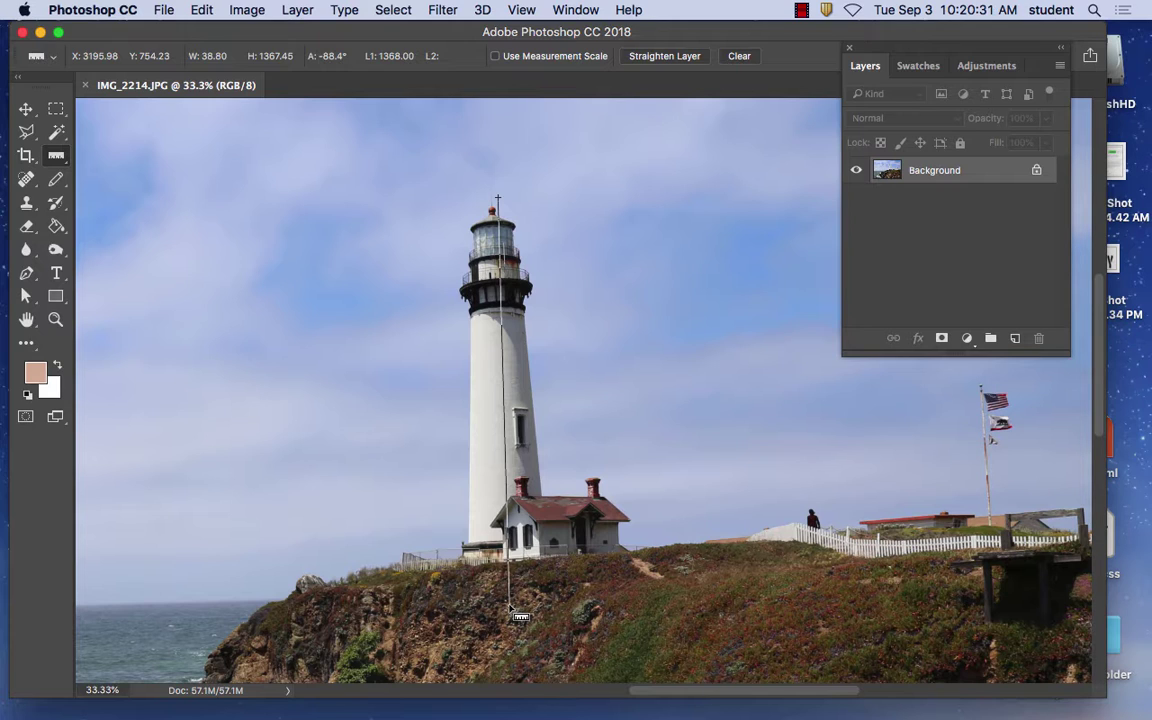
Step: Draw a ruler line along the flagpole at about -86.2° and rotate the canvas 3.84° clockwise to match it
drag(981, 389, 993, 553)
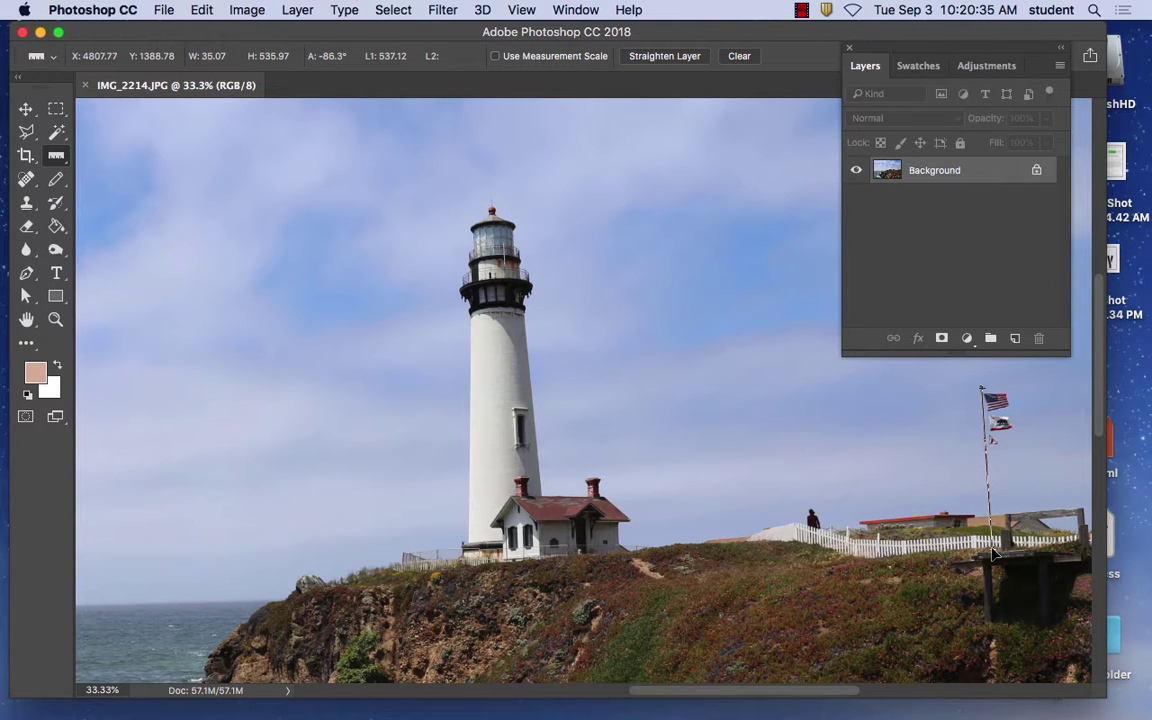
drag(992, 553, 990, 555)
click(249, 11)
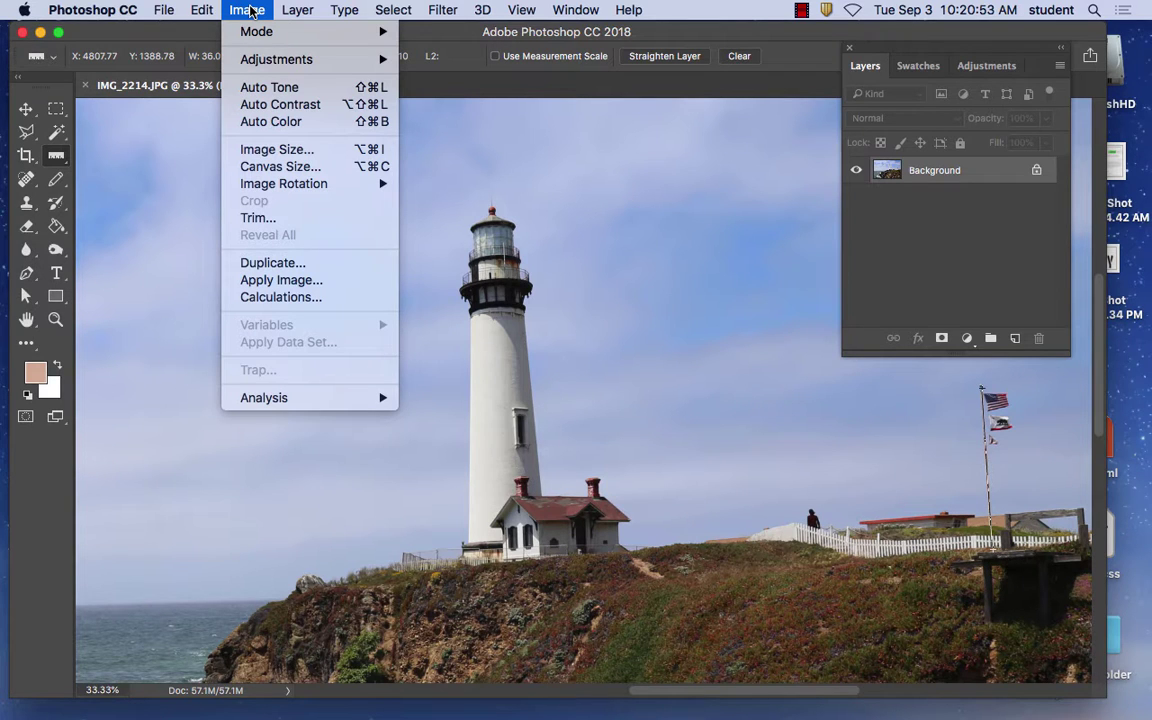
mouse_move(298, 184)
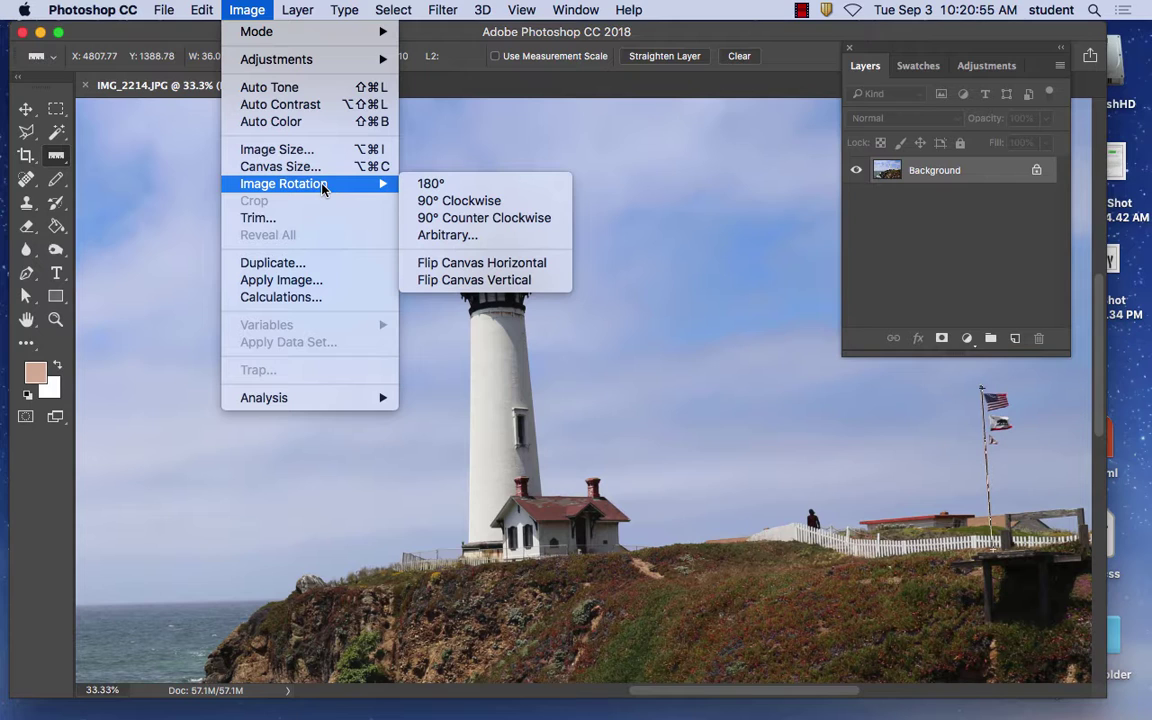
click(441, 236)
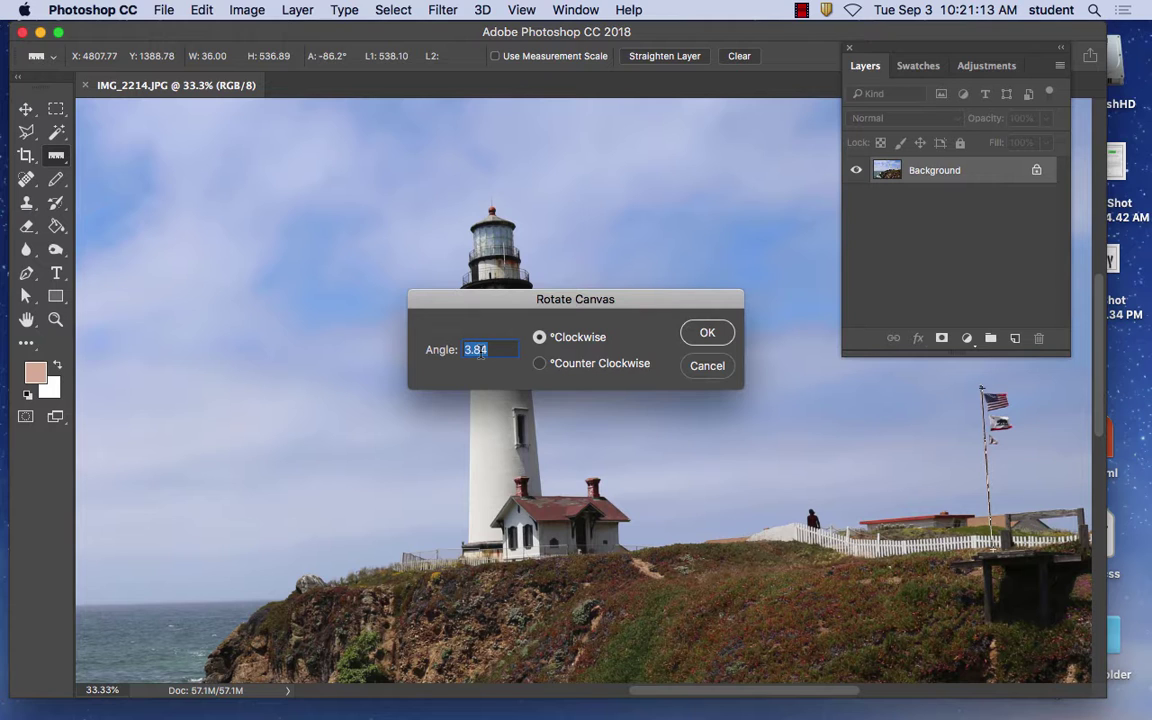
click(707, 332)
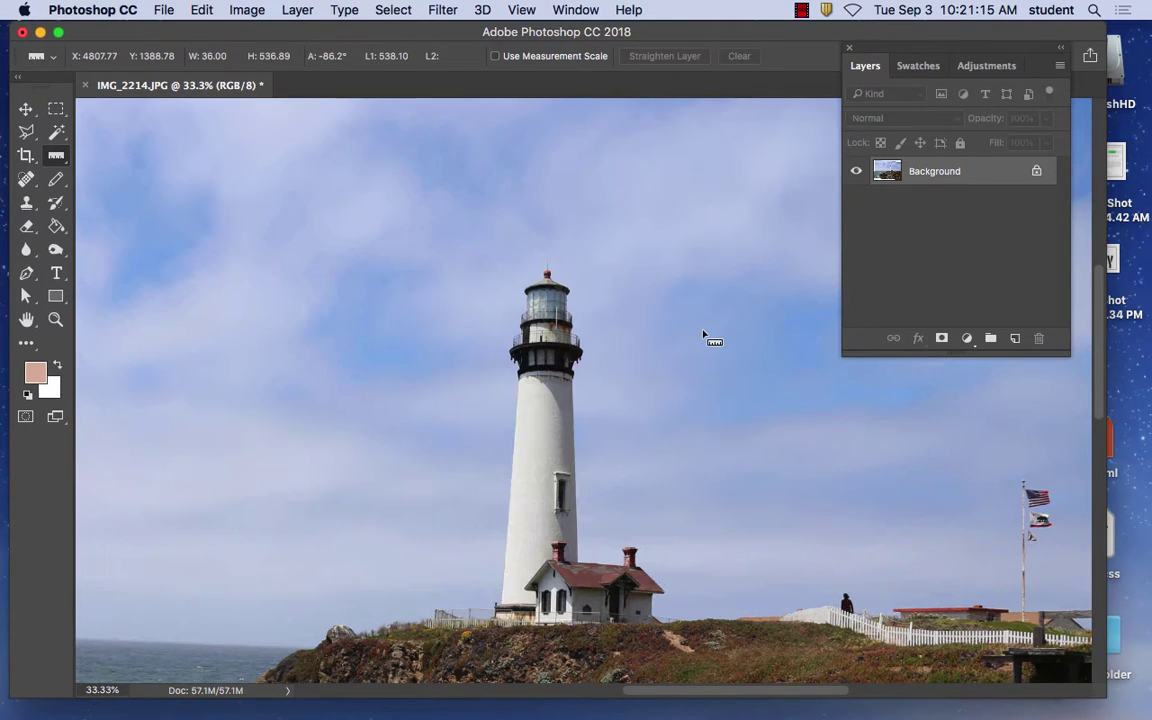
Step: Check the whole rotated photo and undo the canvas rotation
key(super+minus)
key(super+minus)
key(super+minus)
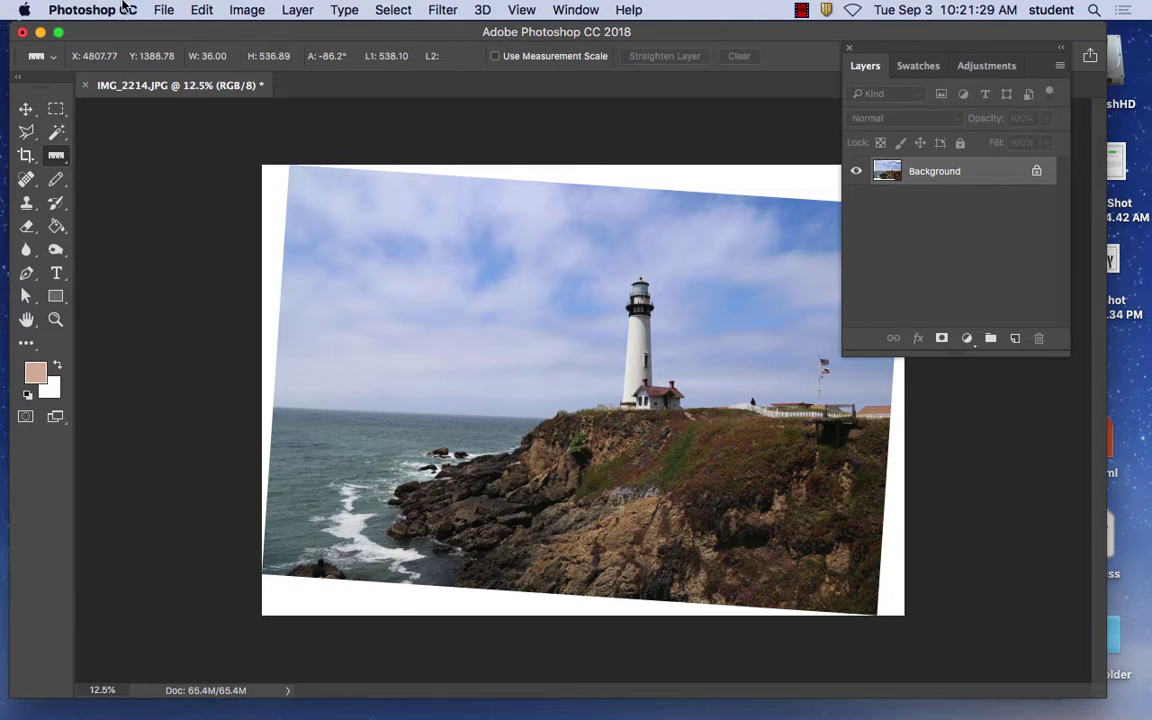
click(200, 9)
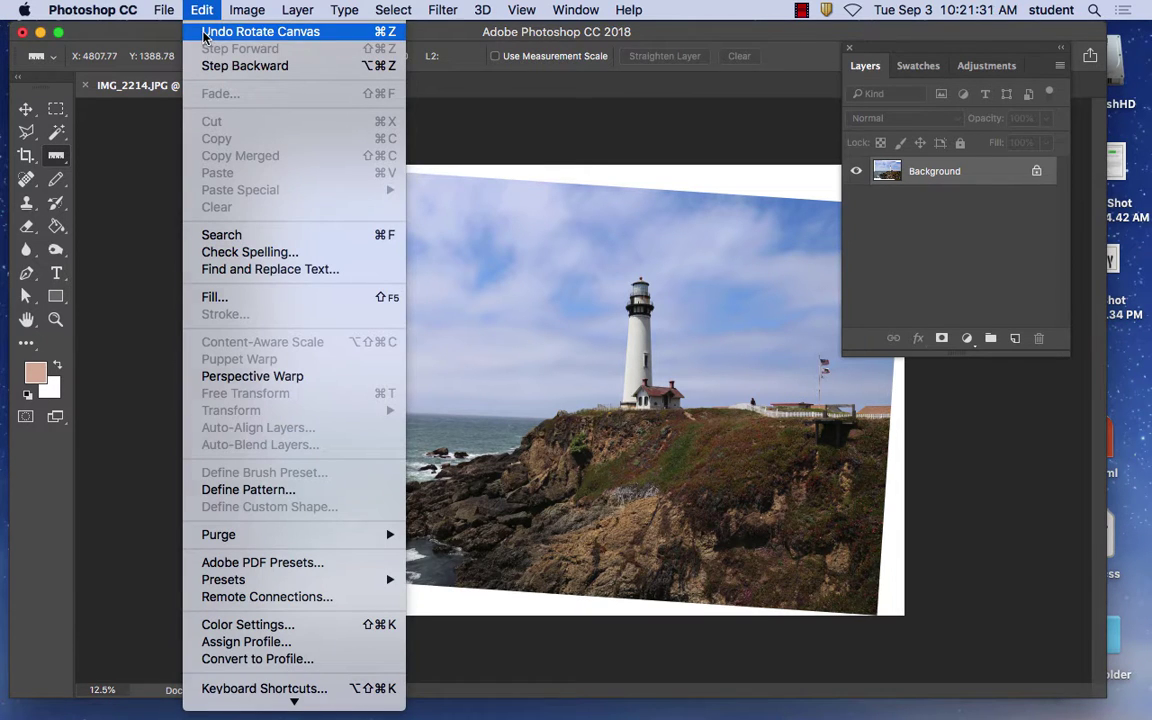
click(201, 32)
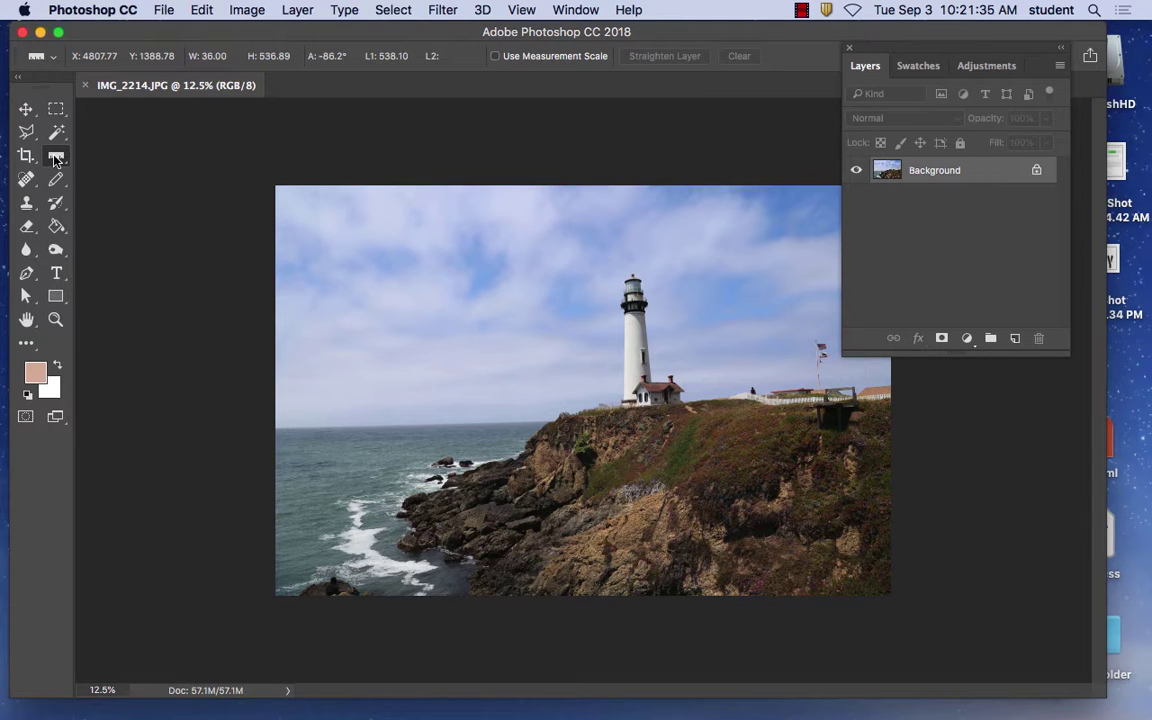
Step: Draw a ruler line down the middle of the lighthouse from its tip to the cliff below, at about -88.3°
key(super+equal)
key(super+equal)
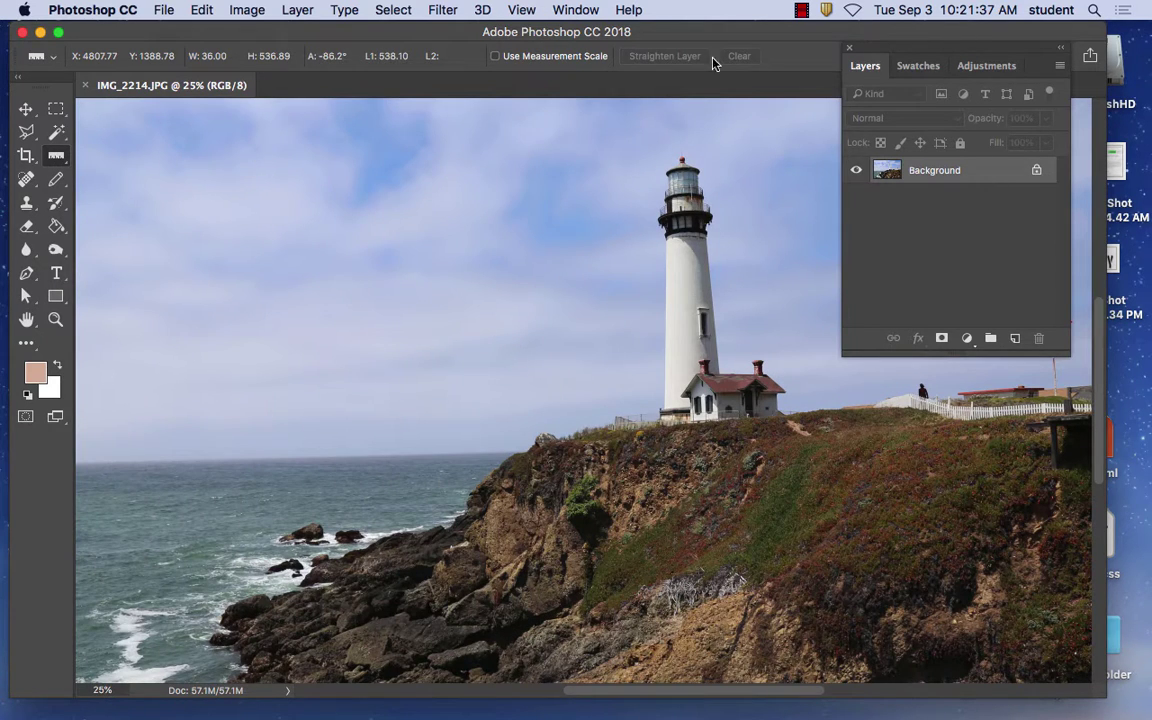
drag(681, 150, 692, 488)
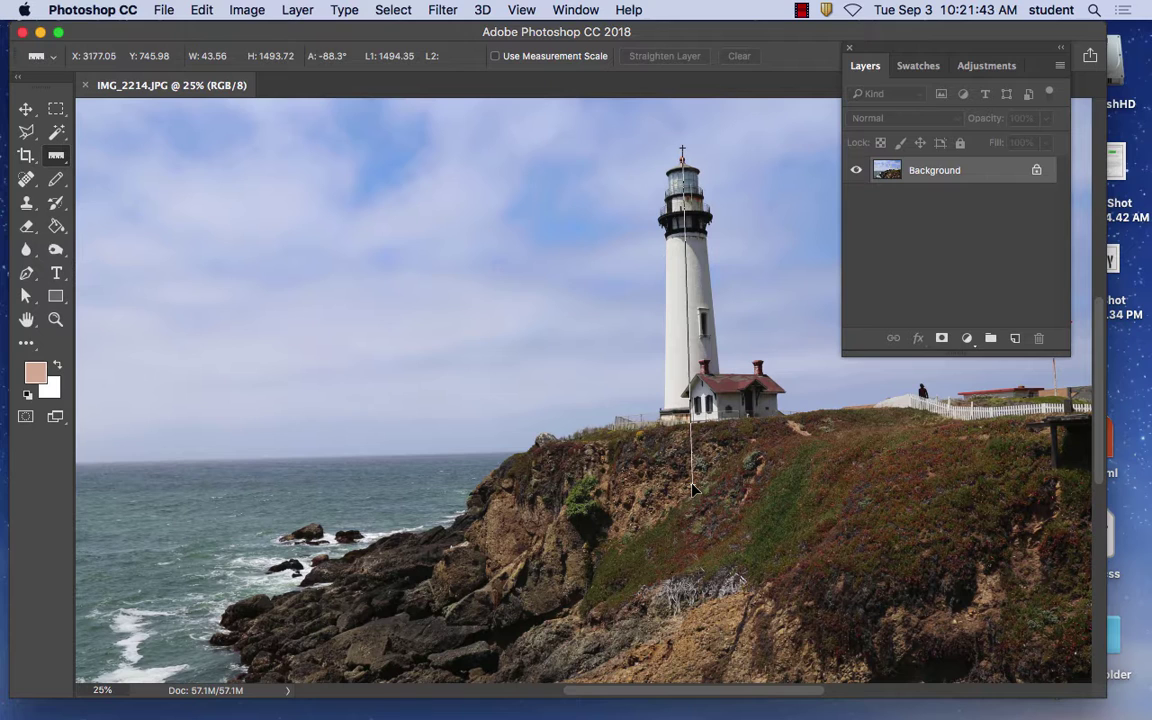
drag(692, 488, 692, 489)
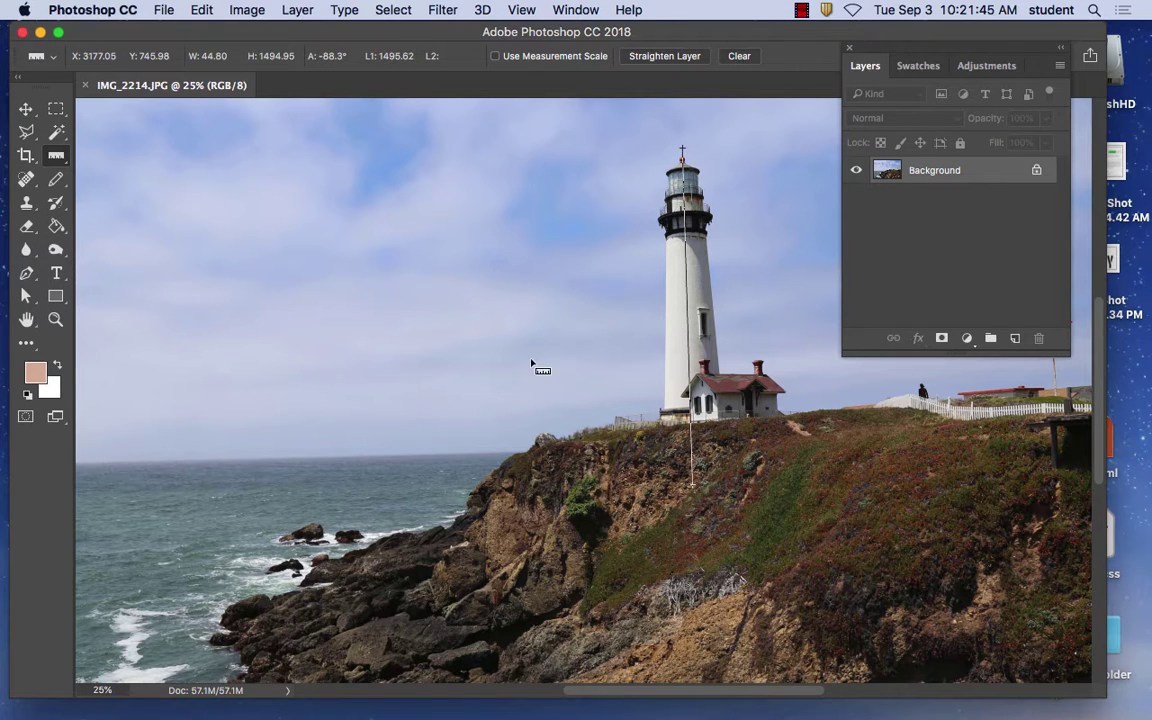
Step: Rotate the canvas by the ruler-derived angle of 1.72° clockwise to straighten the lighthouse
click(243, 8)
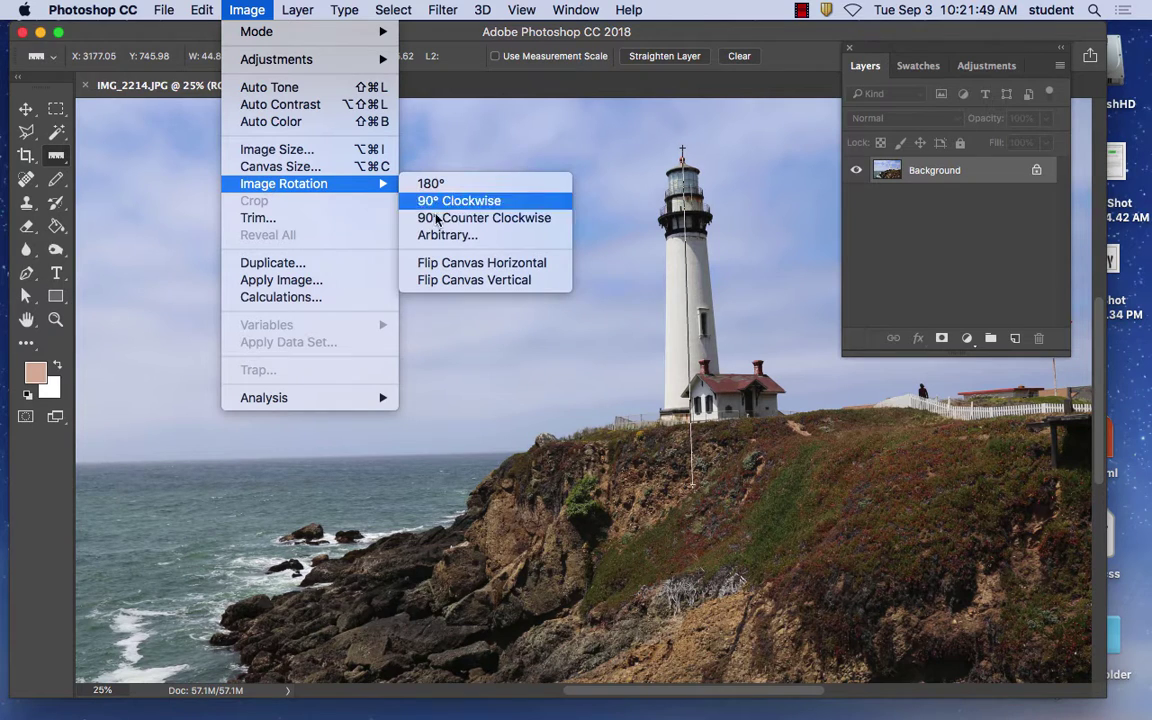
click(472, 235)
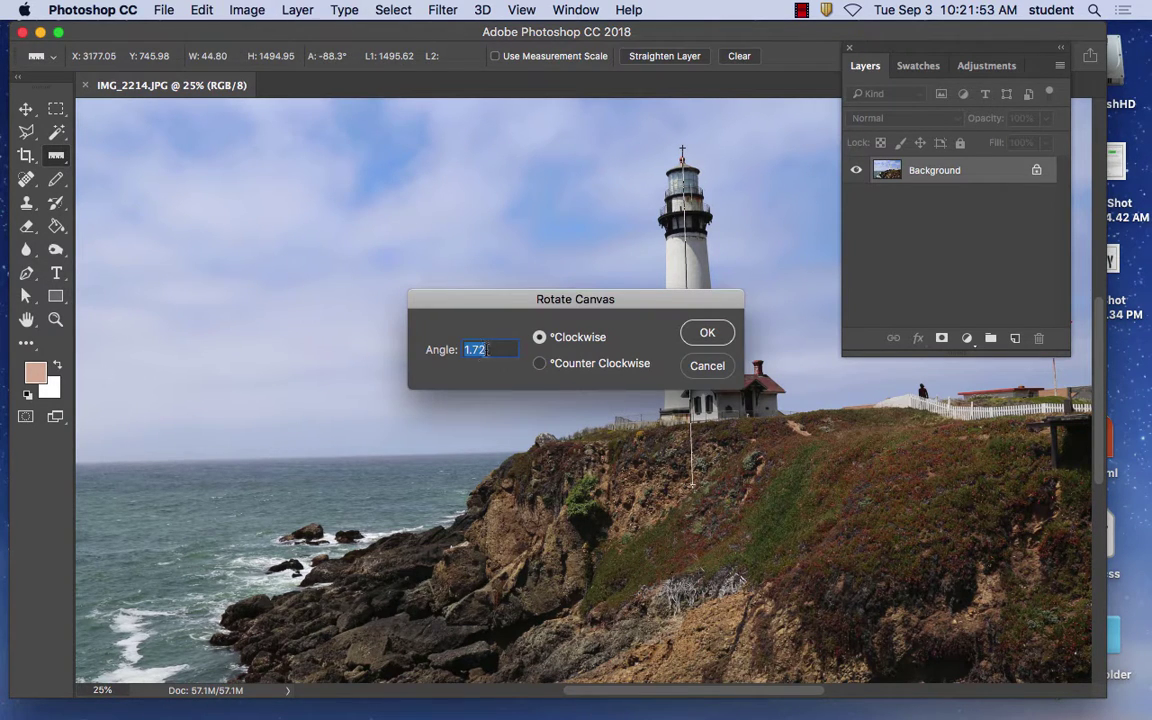
click(716, 334)
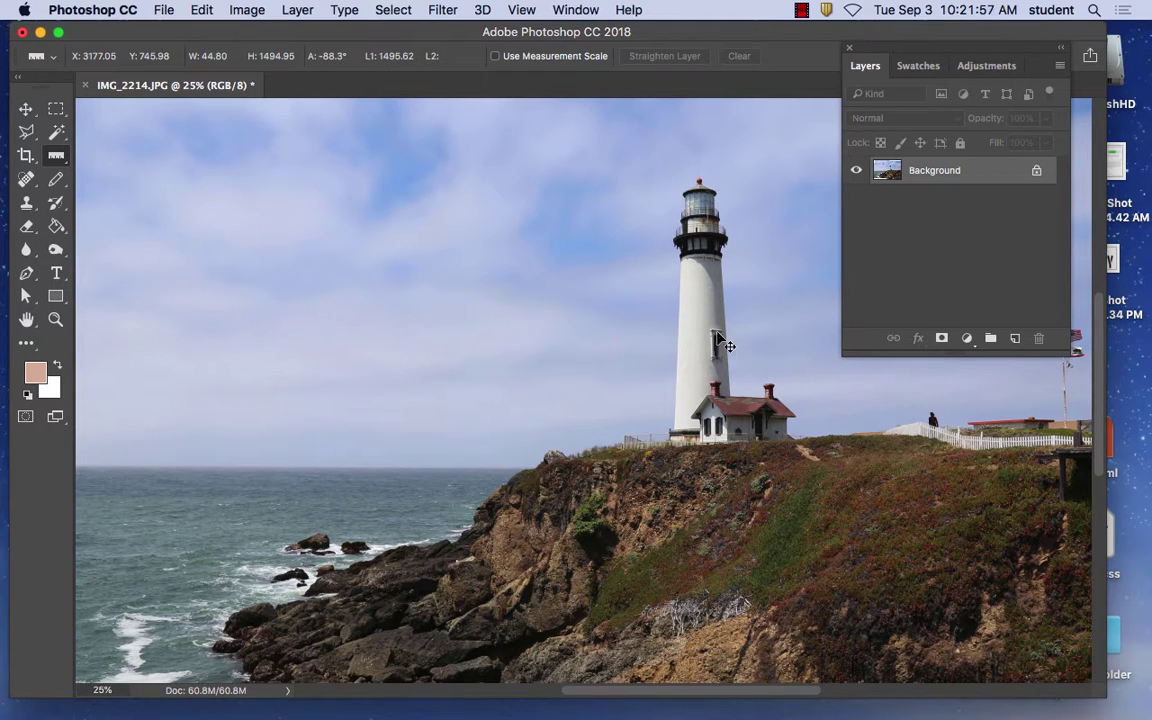
Step: Crop the rotated lighthouse photo to a rectangle inside the picture so all white edges are removed
key(super+minus)
key(super+minus)
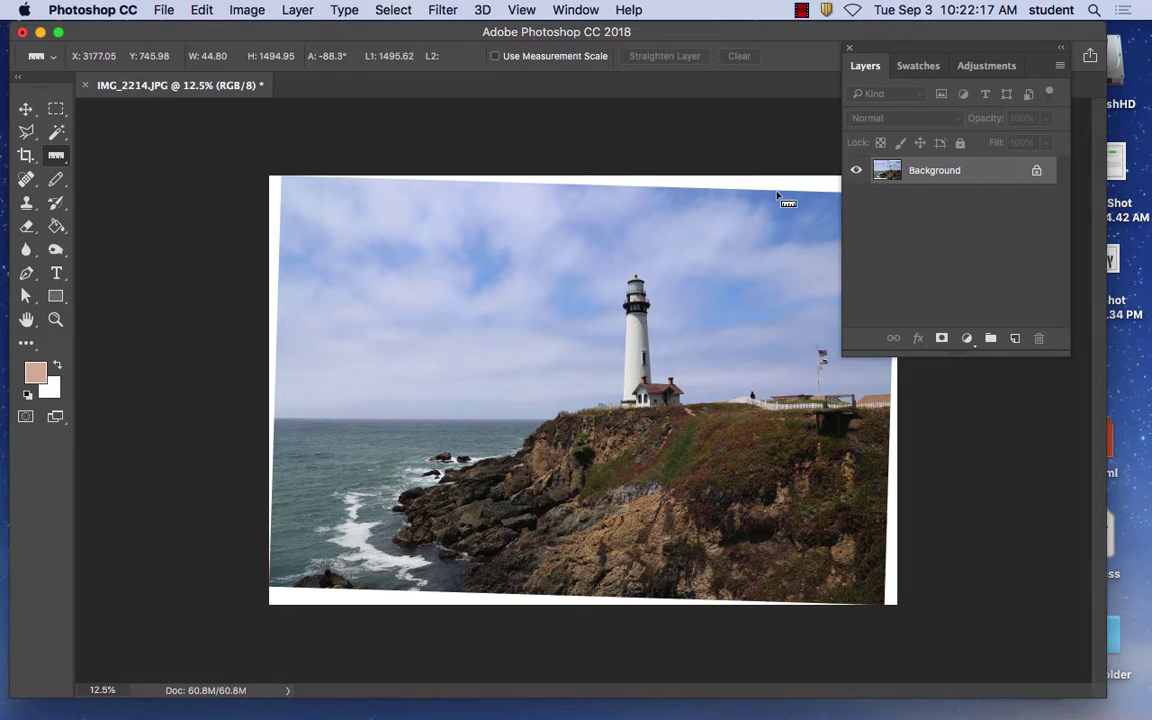
click(849, 49)
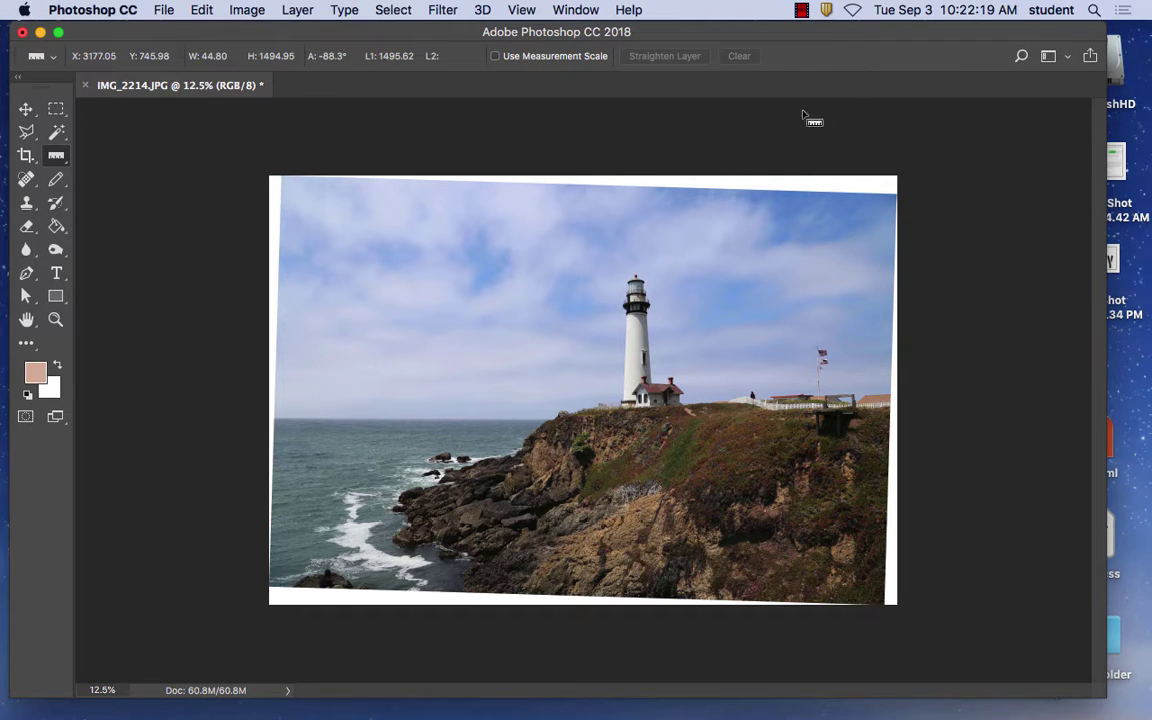
click(22, 157)
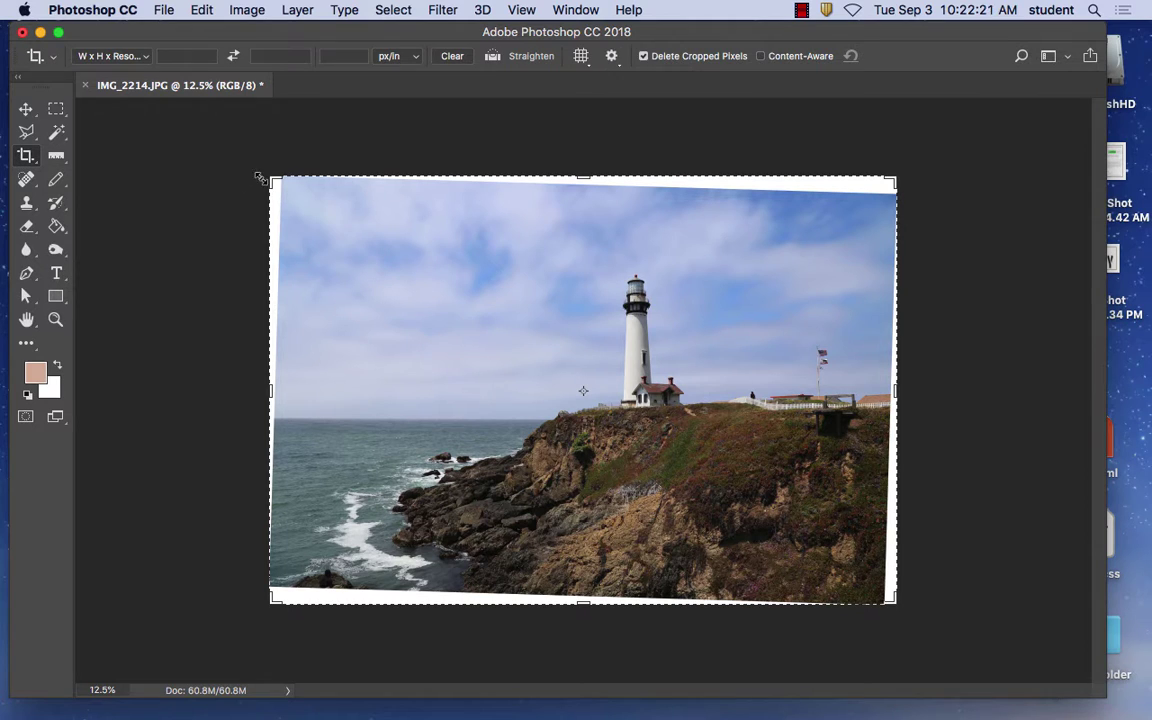
drag(271, 177, 279, 188)
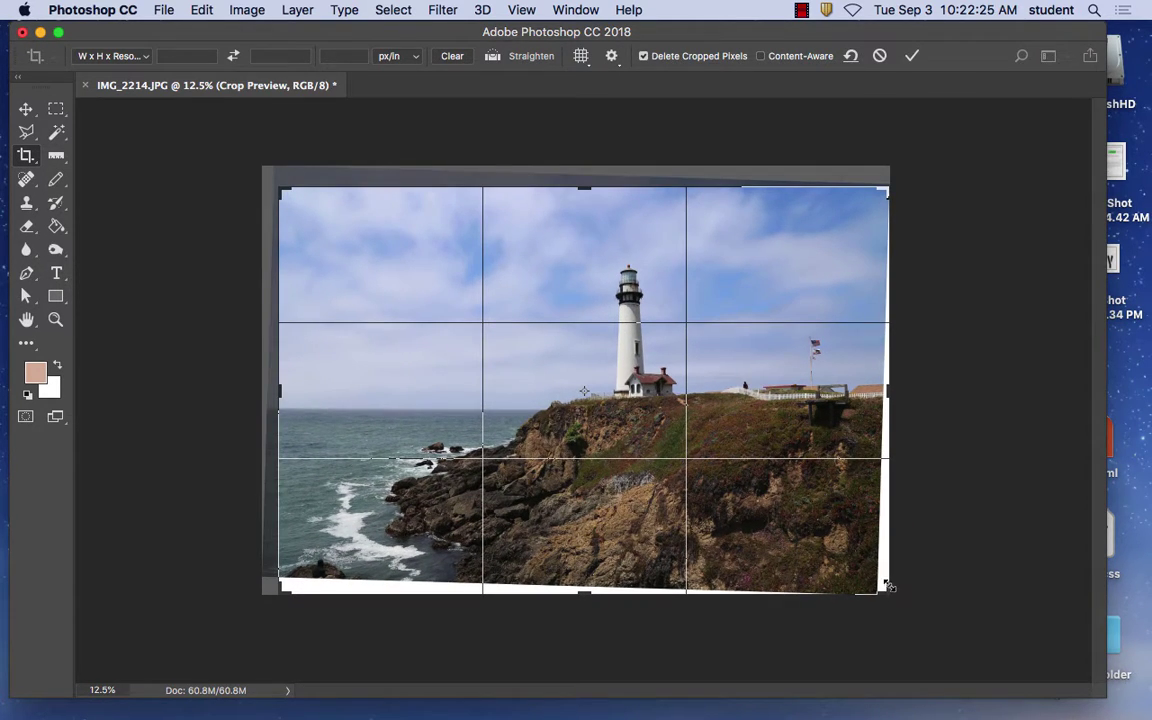
mouse_move(884, 590)
mouse_down()
mouse_move(862, 574)
mouse_move(880, 585)
mouse_up()
drag(289, 583, 296, 576)
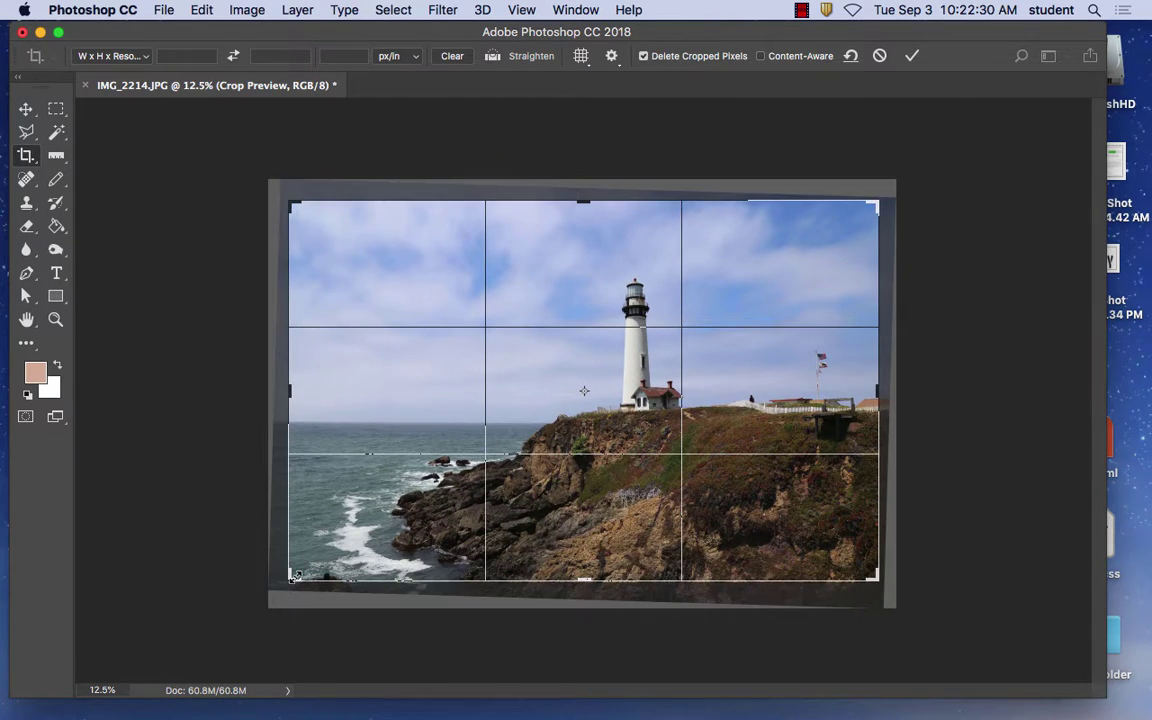
click(26, 110)
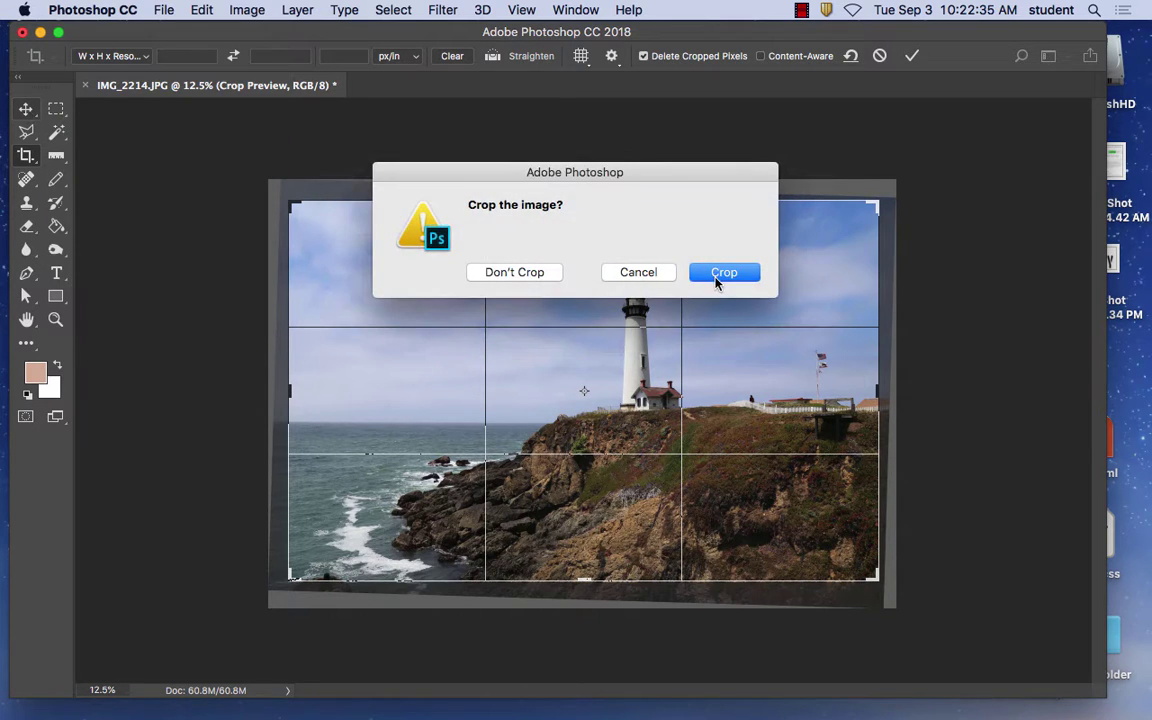
click(718, 273)
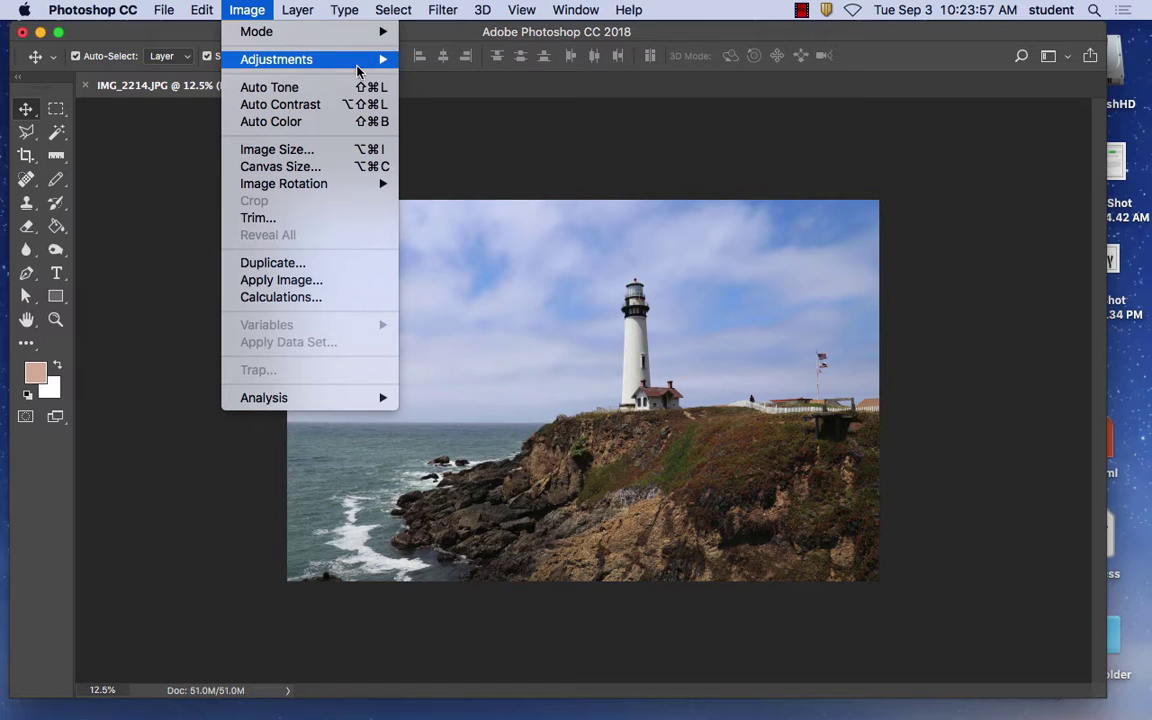
Step: Set the RGB input levels of the lighthouse photo to shadows 8, midtones 1.34 and highlights 221 using Levels
mouse_move(380, 60)
click(440, 77)
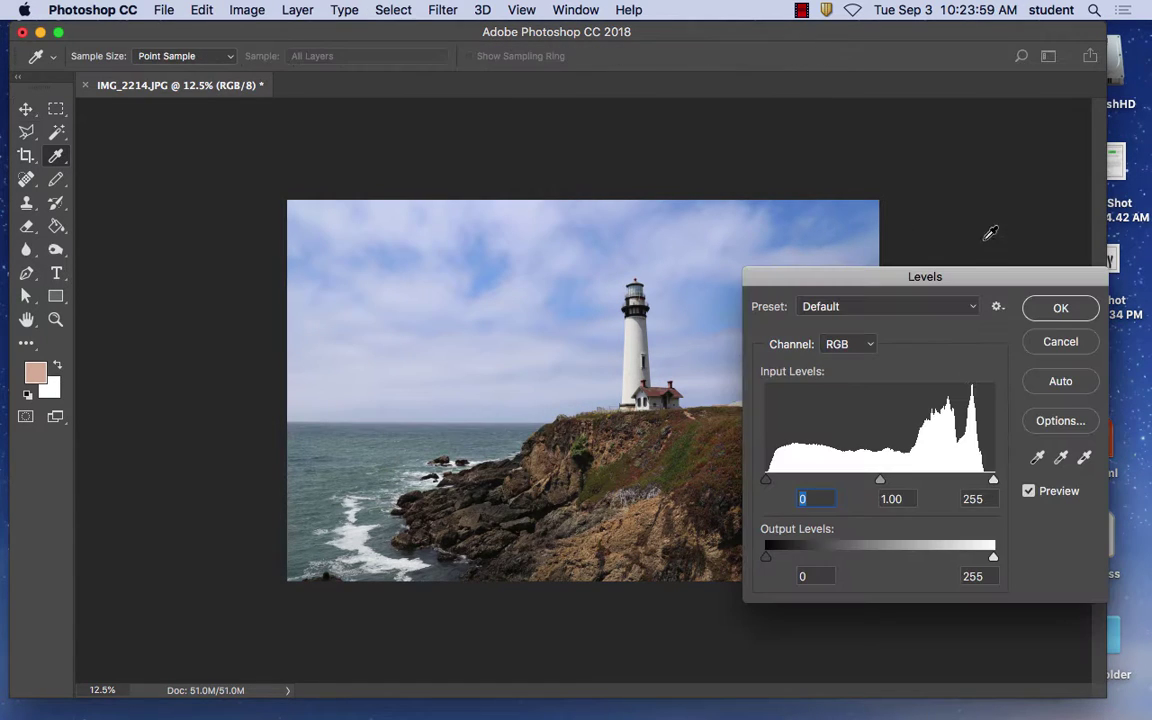
drag(993, 481, 963, 483)
mouse_move(866, 483)
mouse_down()
mouse_move(820, 479)
mouse_move(849, 481)
mouse_up()
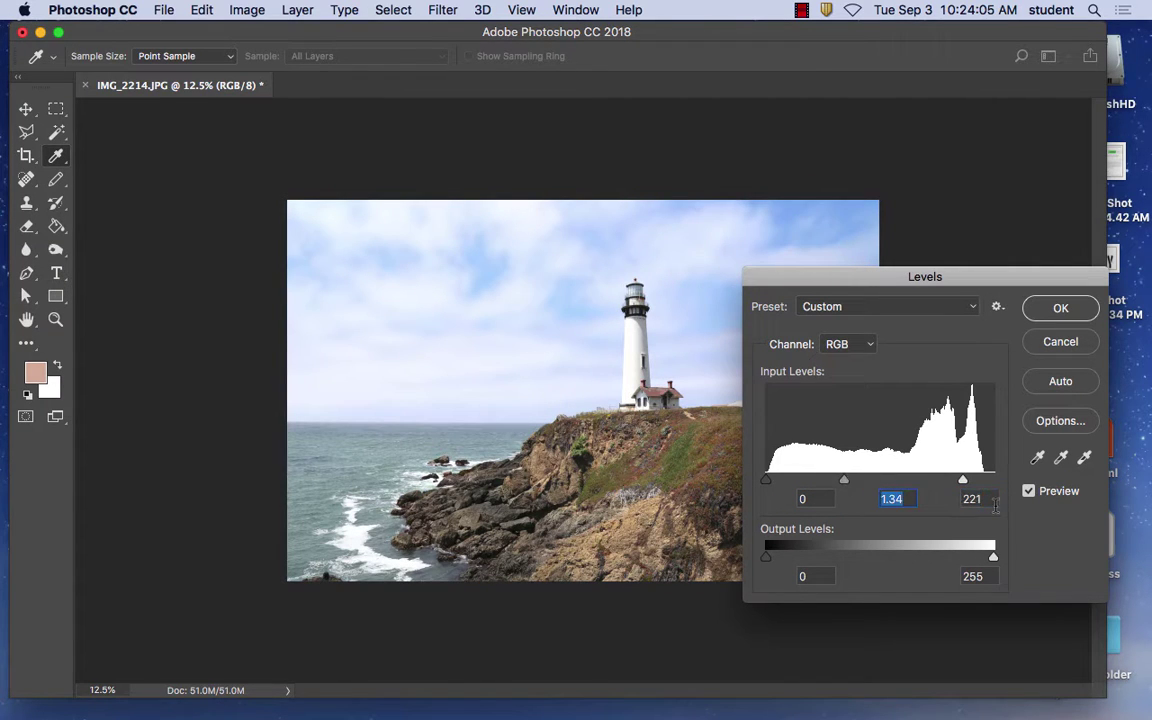
drag(765, 481, 774, 480)
Step: Compare the photo with and without the Levels preview, apply the adjustment and return to the Move tool
click(1029, 492)
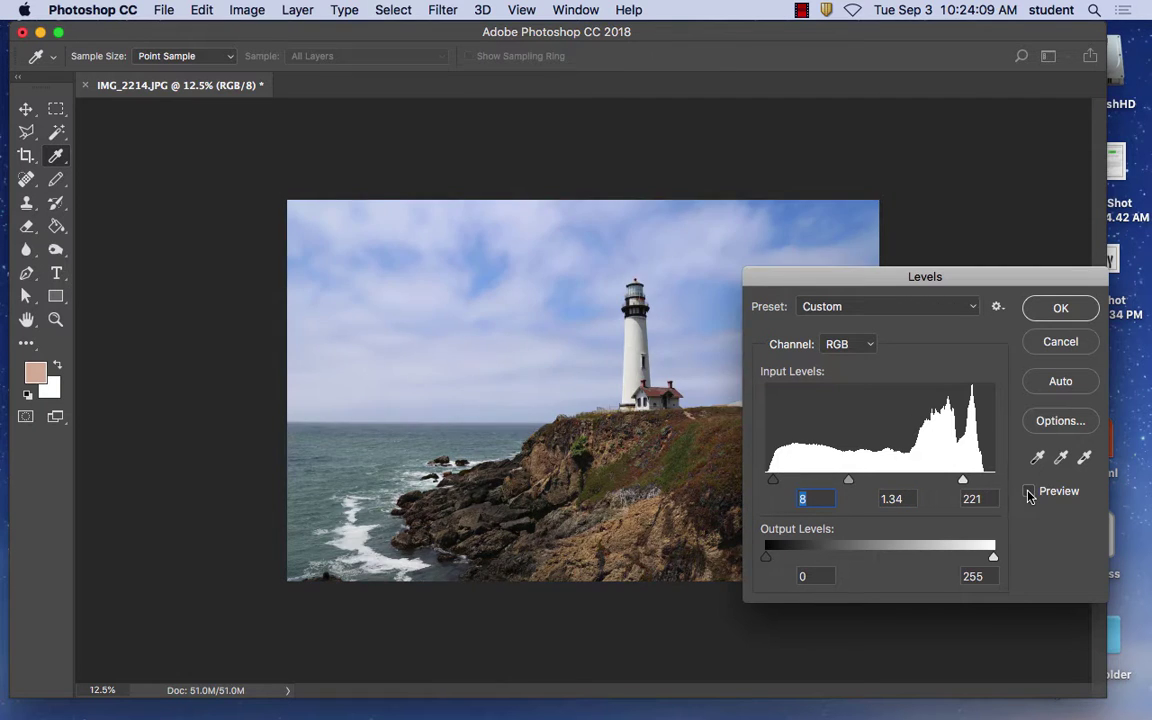
click(1029, 492)
click(1029, 492)
click(1029, 492)
click(1029, 492)
click(1029, 492)
click(1029, 492)
click(1029, 492)
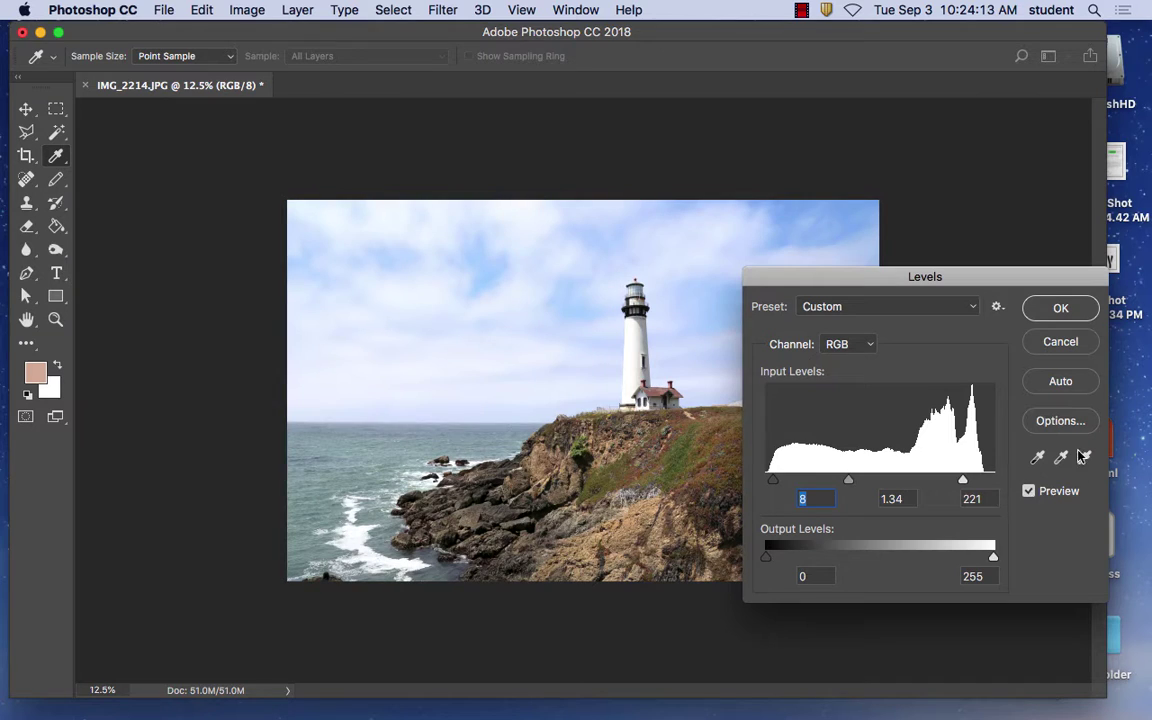
click(1058, 310)
key(v)
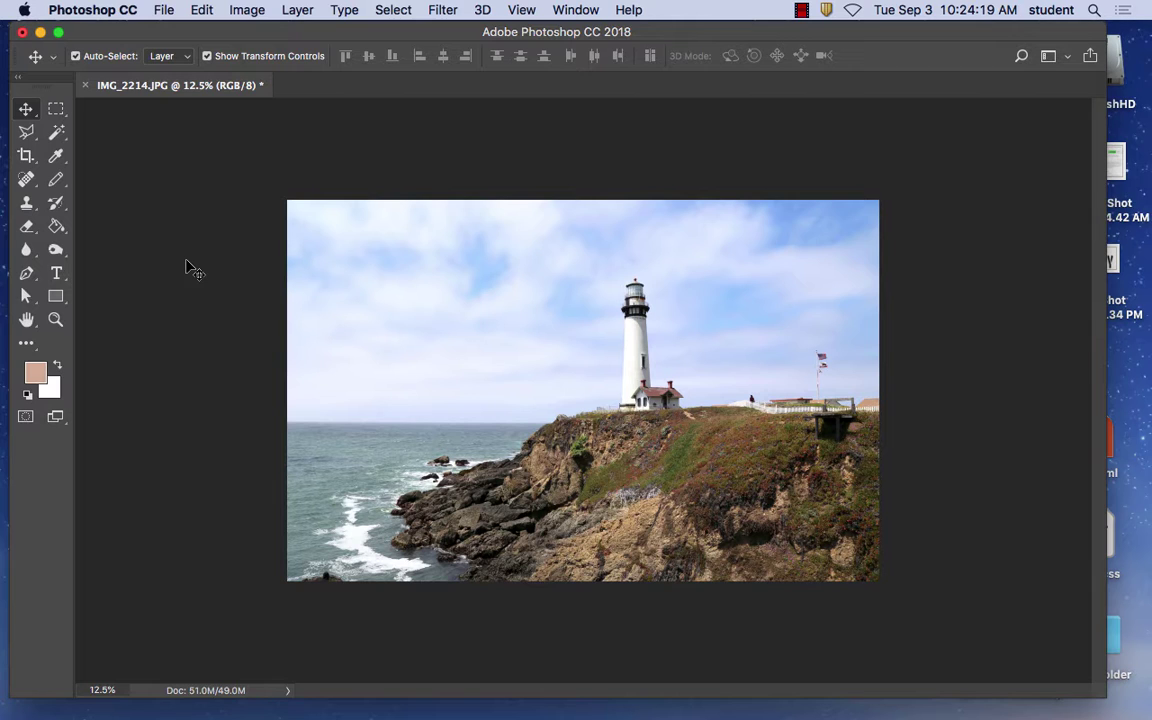
Step: Set the lighthouse photo's master hue to -8 and saturation to +33 in a Hue/Saturation adjustment
click(245, 12)
mouse_move(270, 59)
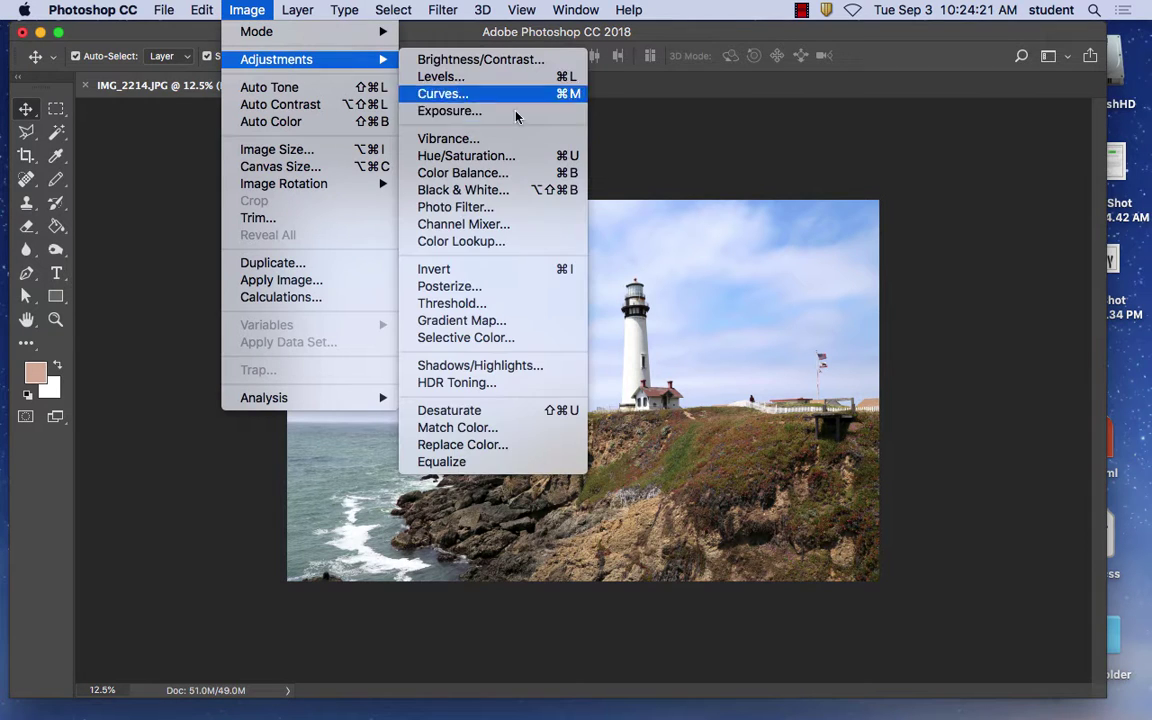
click(489, 158)
drag(720, 173, 790, 138)
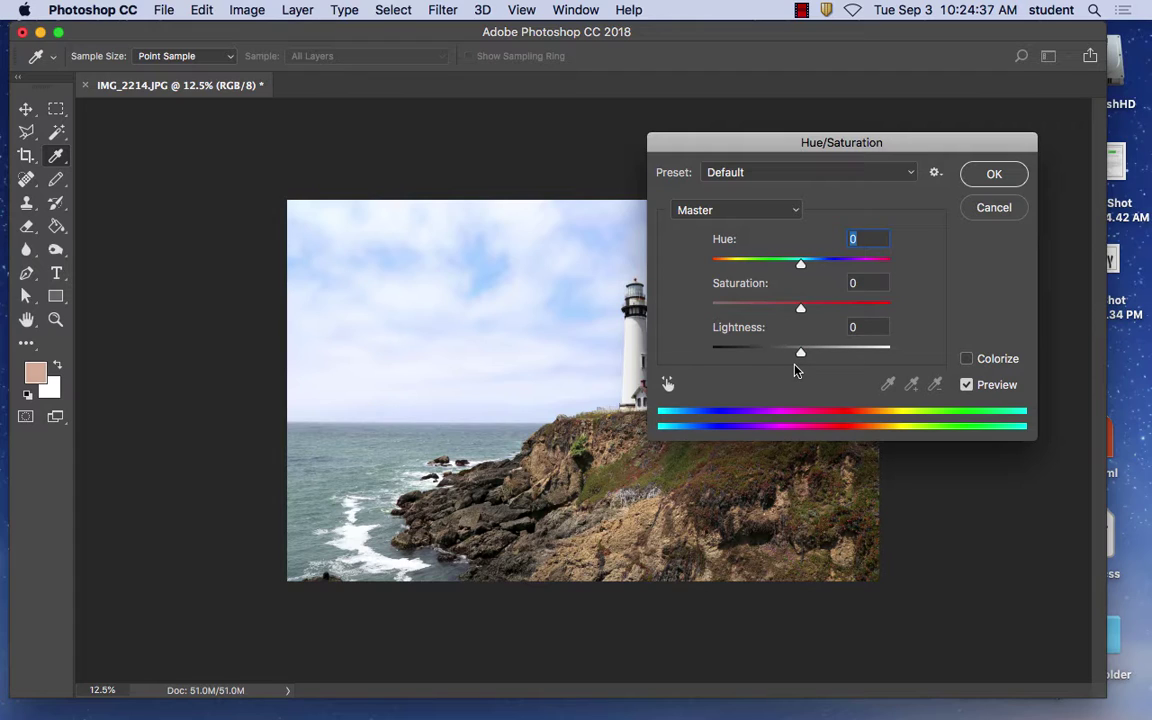
click(800, 312)
drag(800, 312, 764, 310)
drag(759, 145, 913, 184)
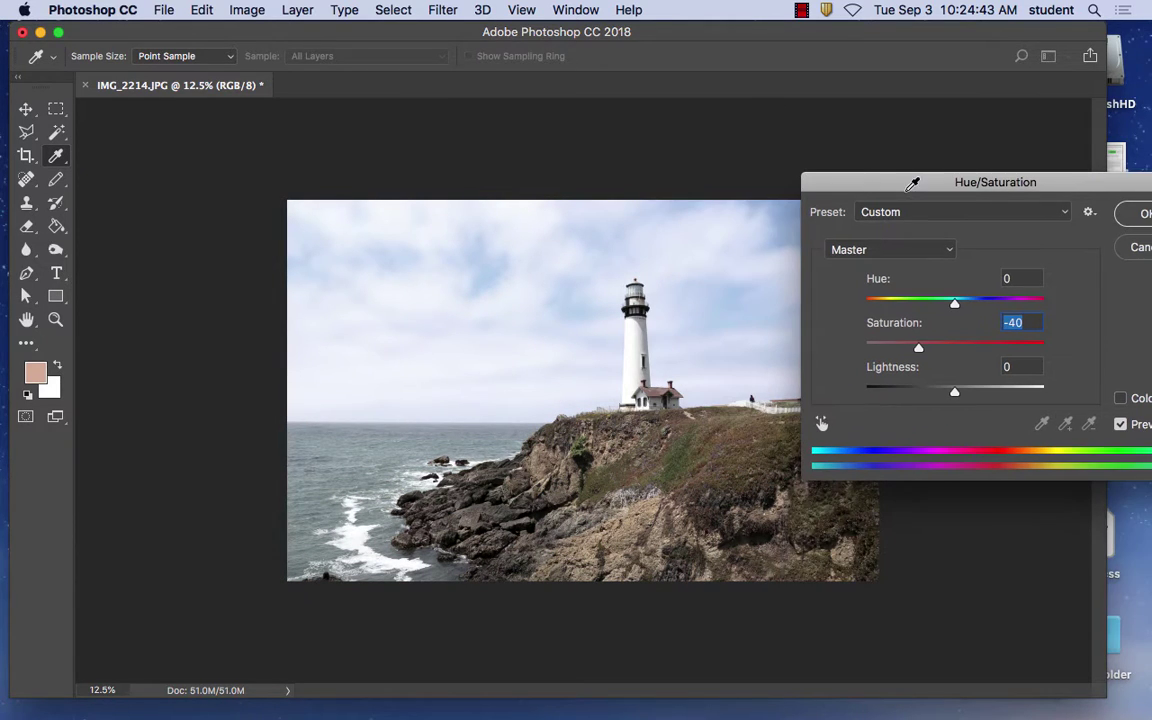
drag(920, 350, 952, 308)
drag(964, 182, 830, 250)
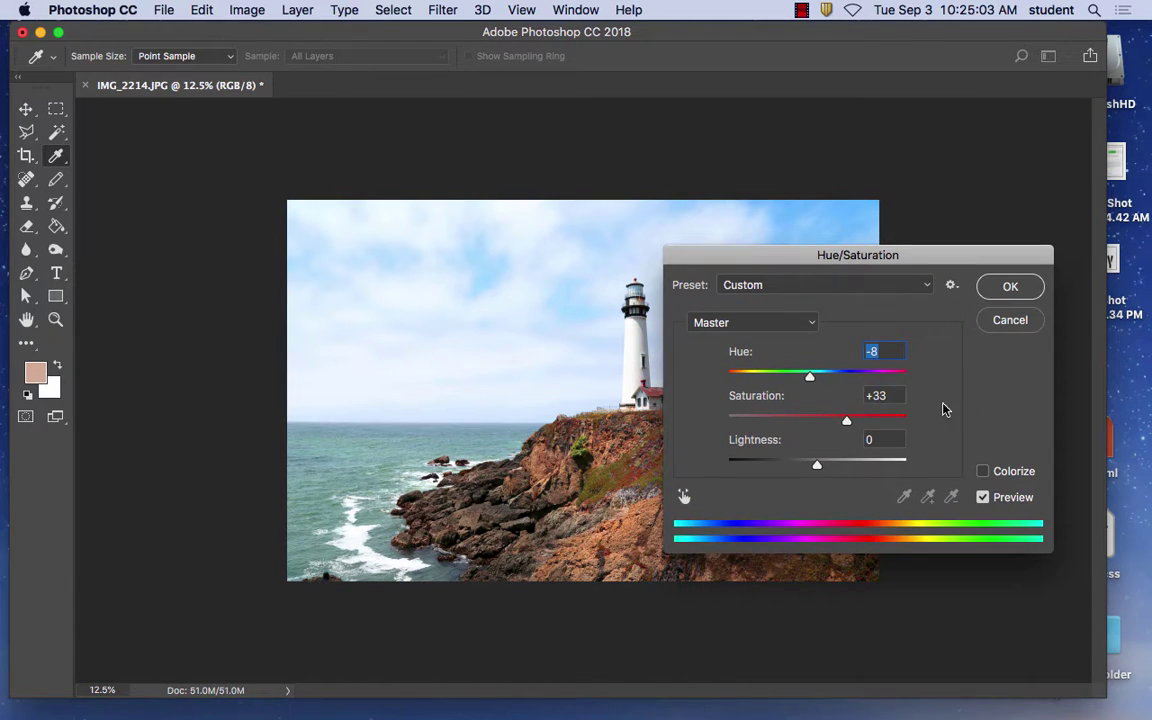
Step: Compare the photo with and without the Hue/Saturation preview and apply the adjustment
click(983, 498)
click(983, 498)
click(983, 498)
click(983, 498)
click(983, 498)
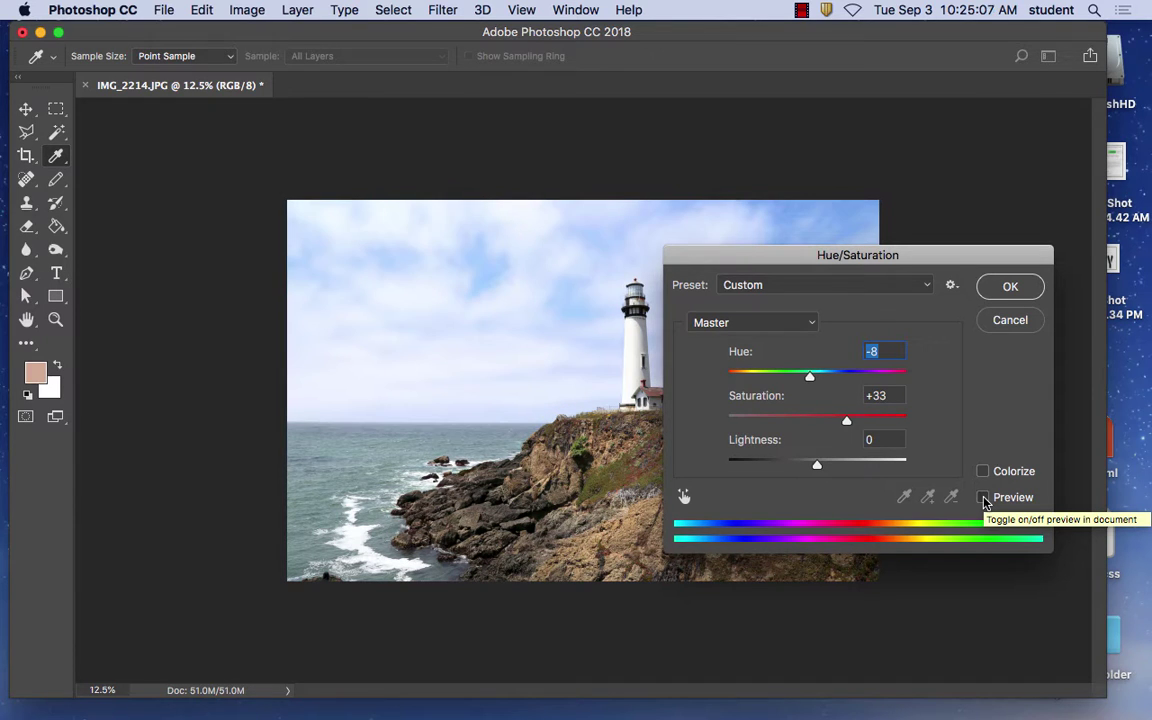
click(983, 498)
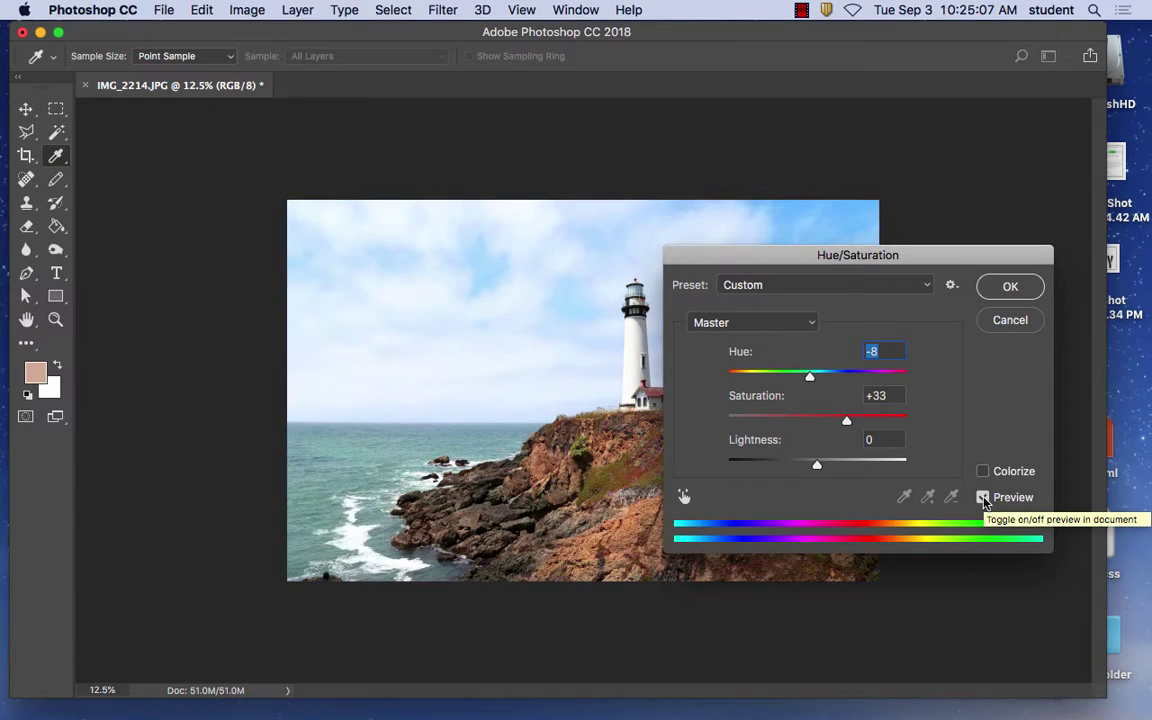
click(1010, 286)
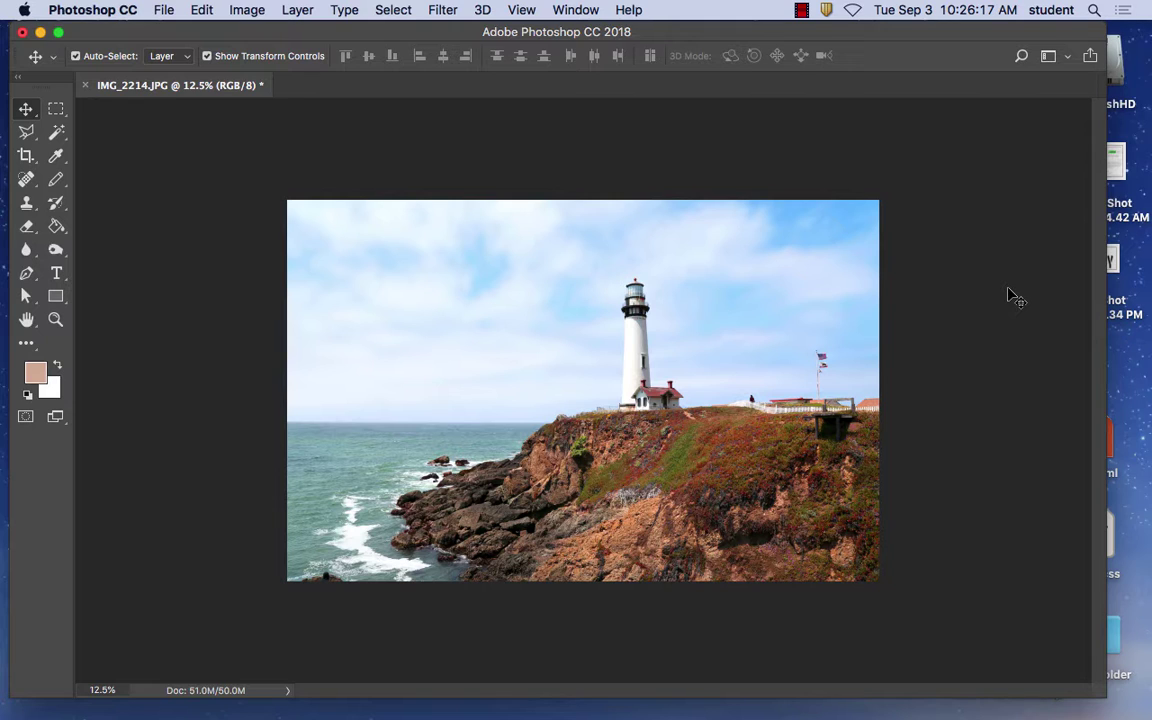
Step: Save the photo in PNG format as lighthouse.png in the images_to_practice folder, using the medium file size option
click(163, 10)
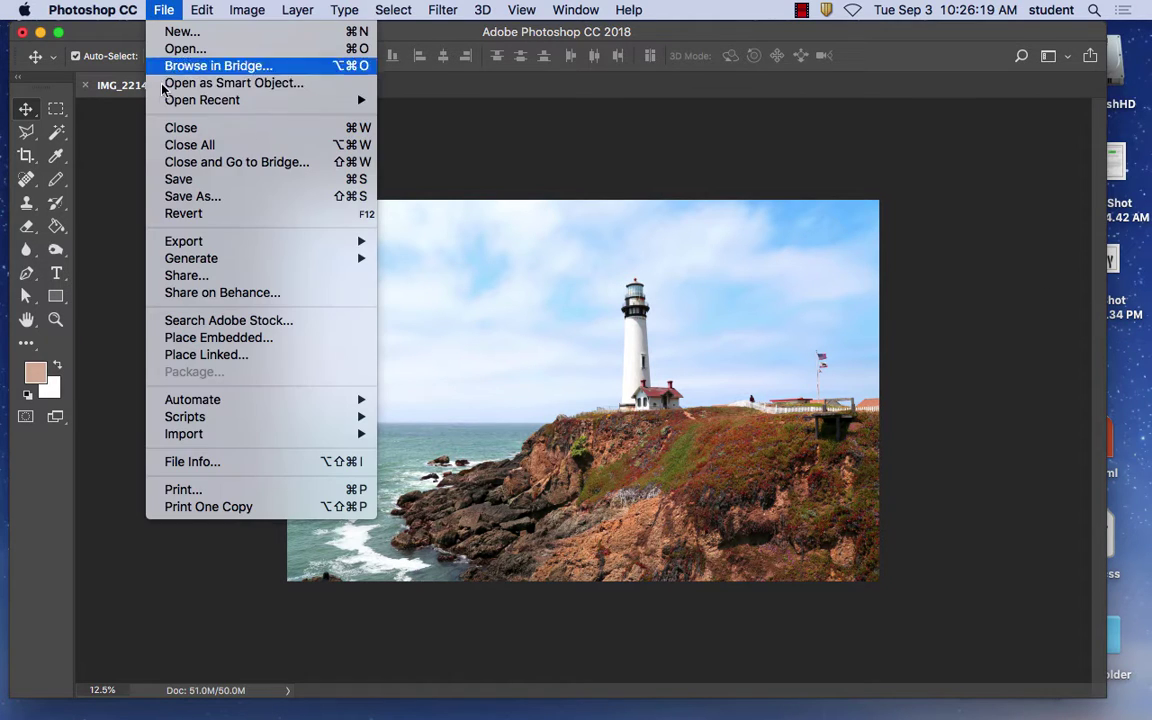
click(210, 197)
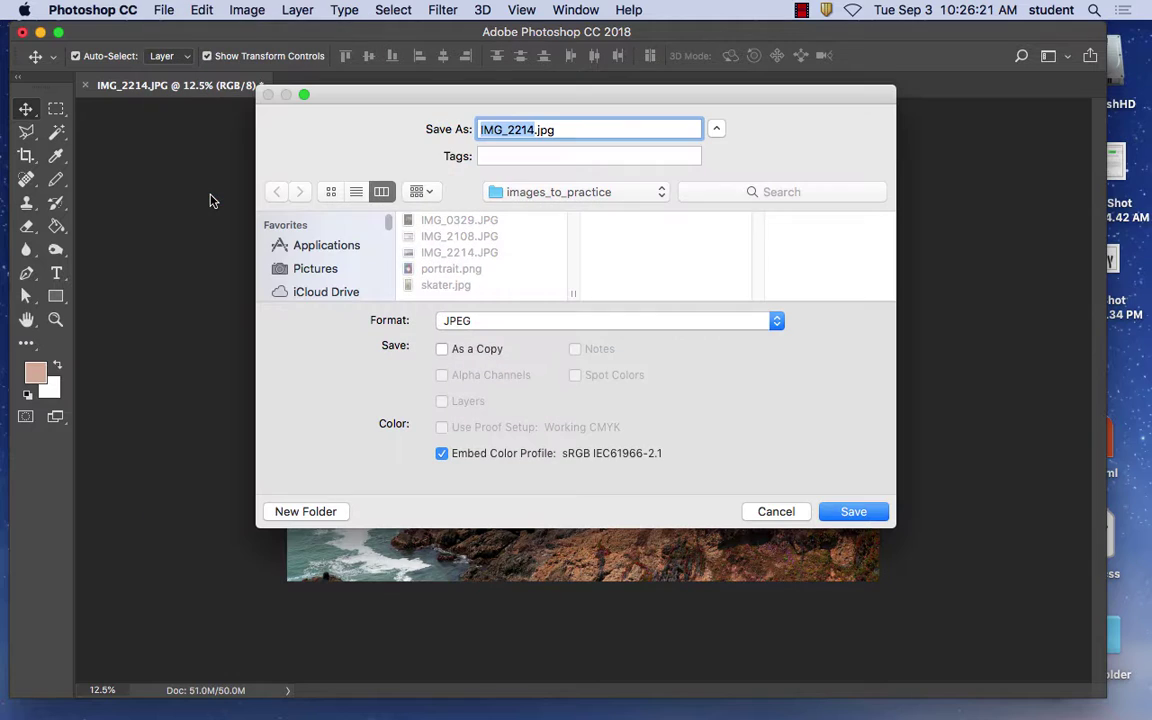
click(484, 321)
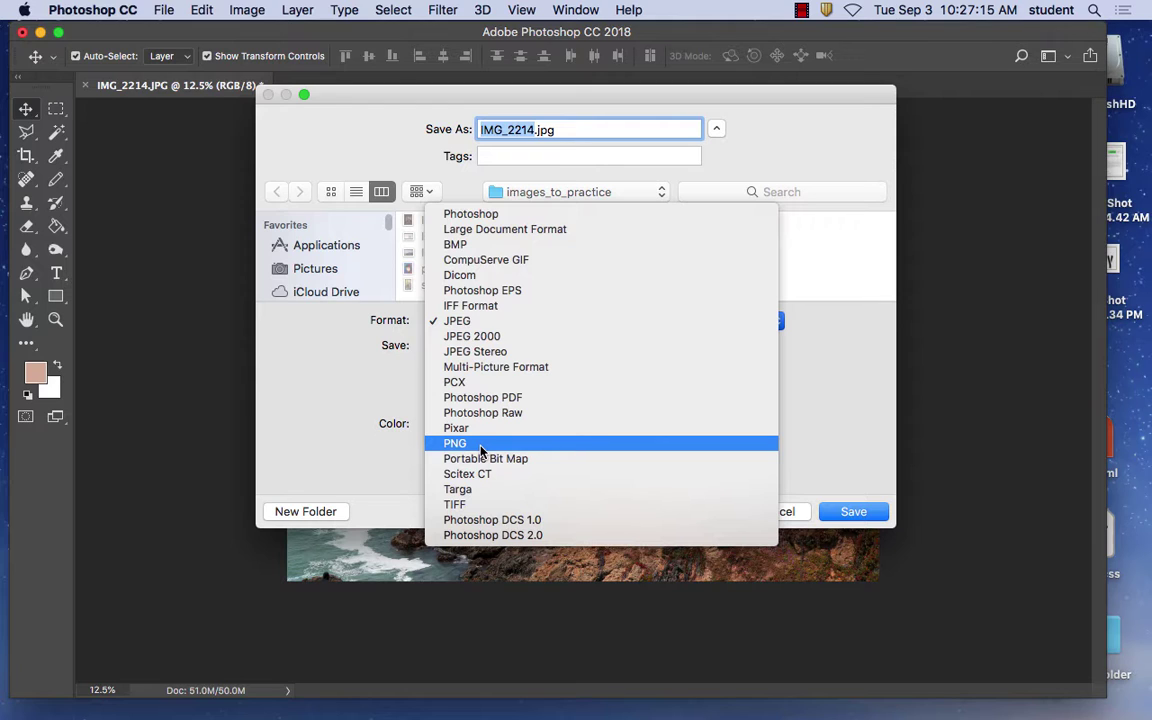
click(481, 451)
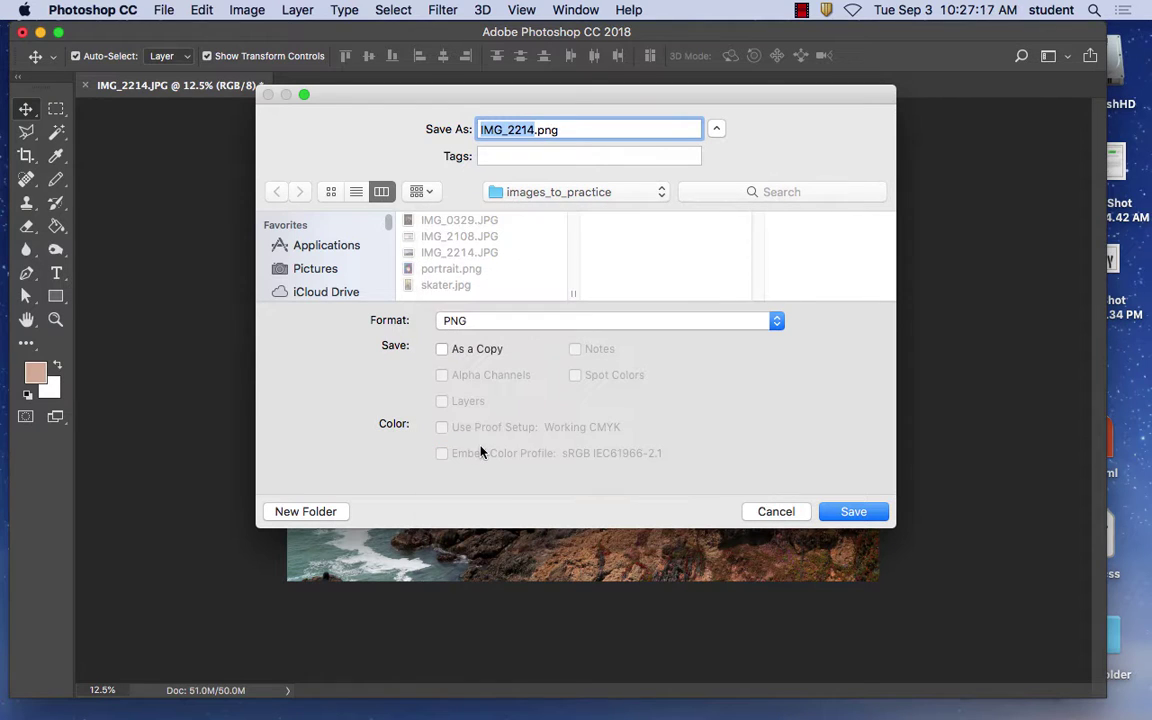
text(lightho)
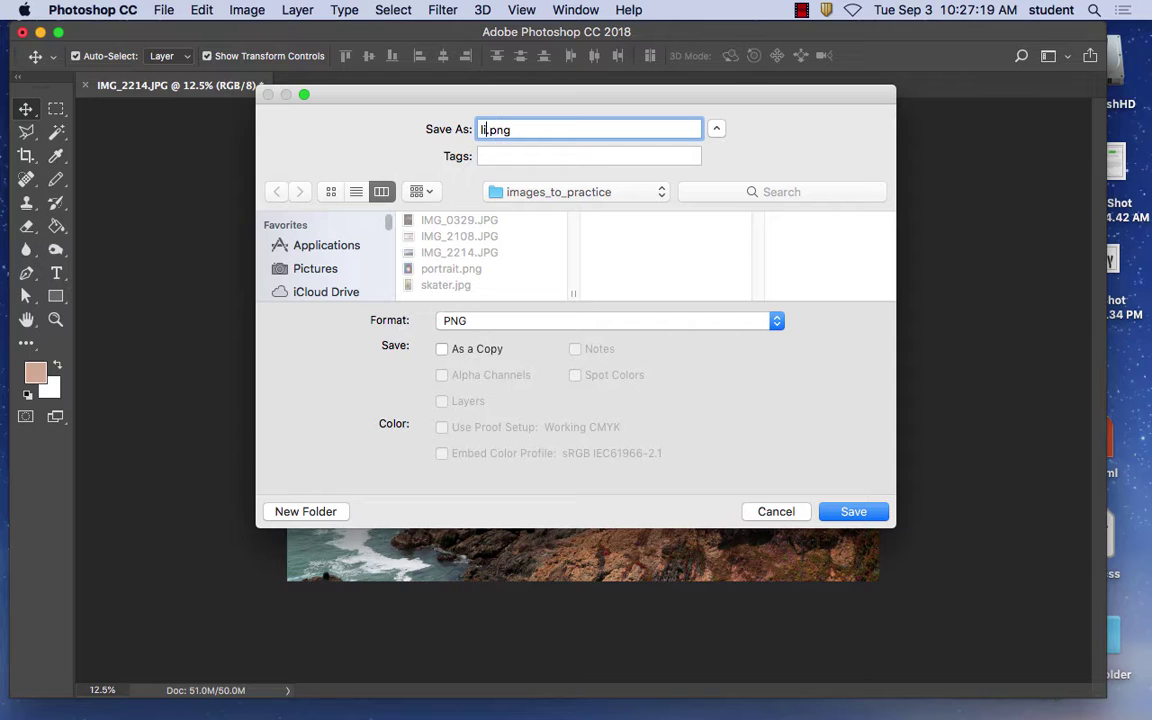
text(use)
click(872, 511)
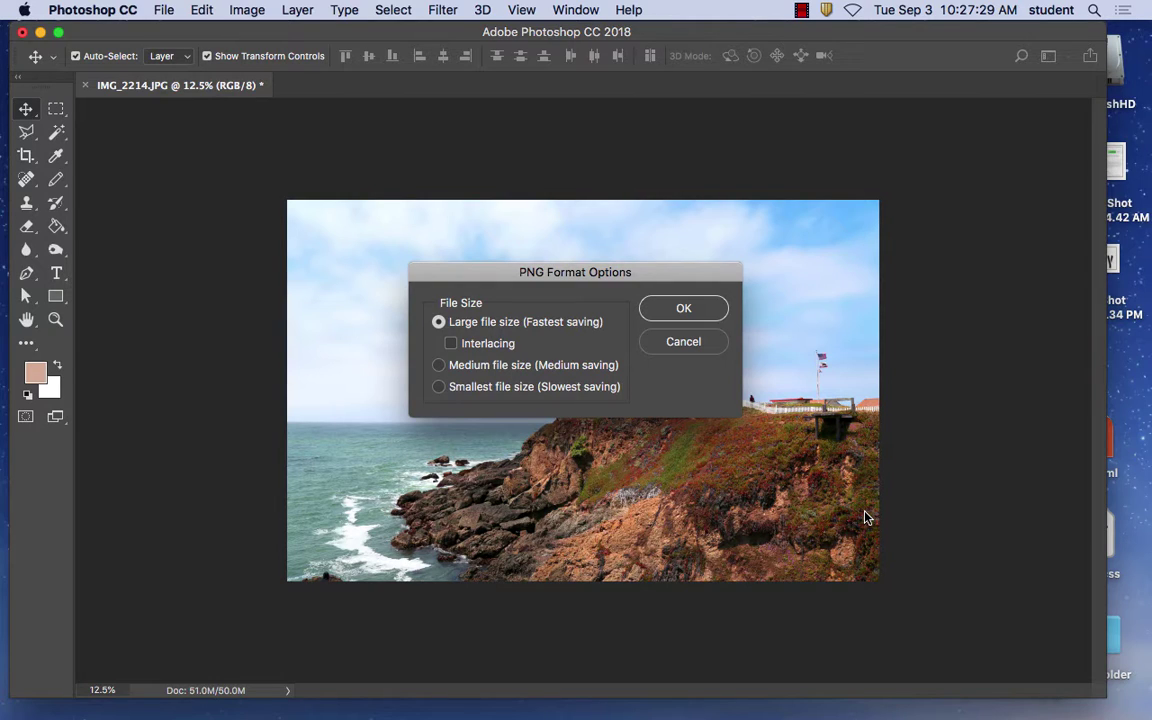
click(490, 366)
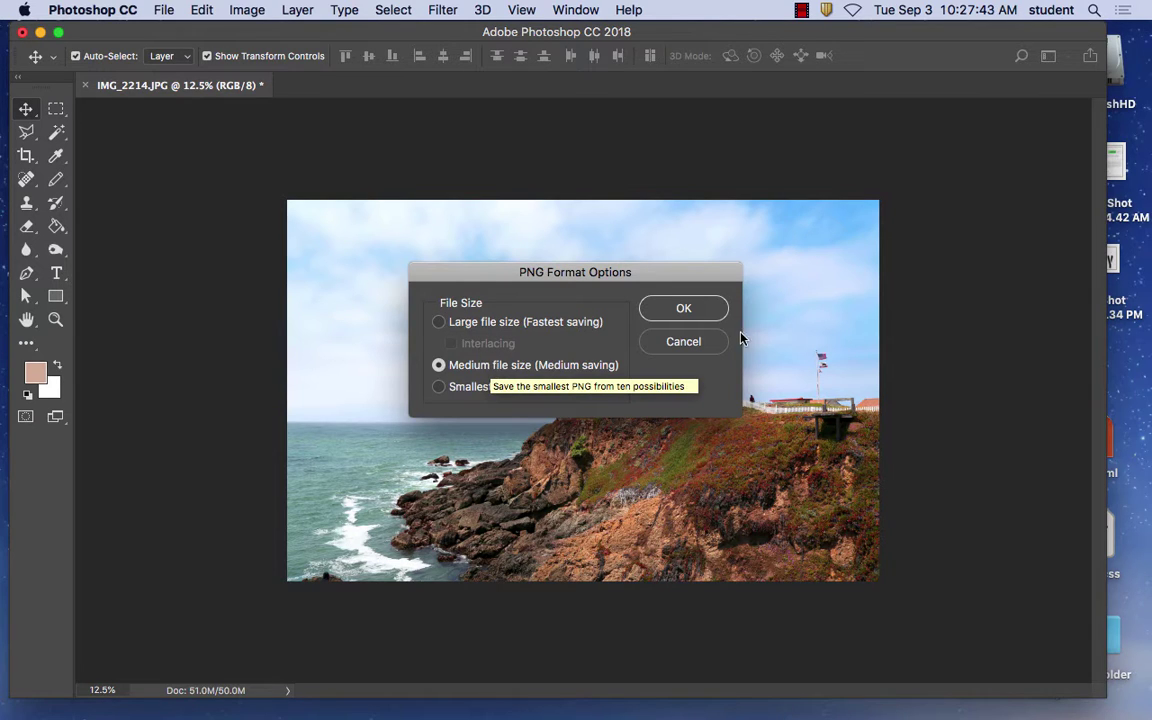
click(683, 308)
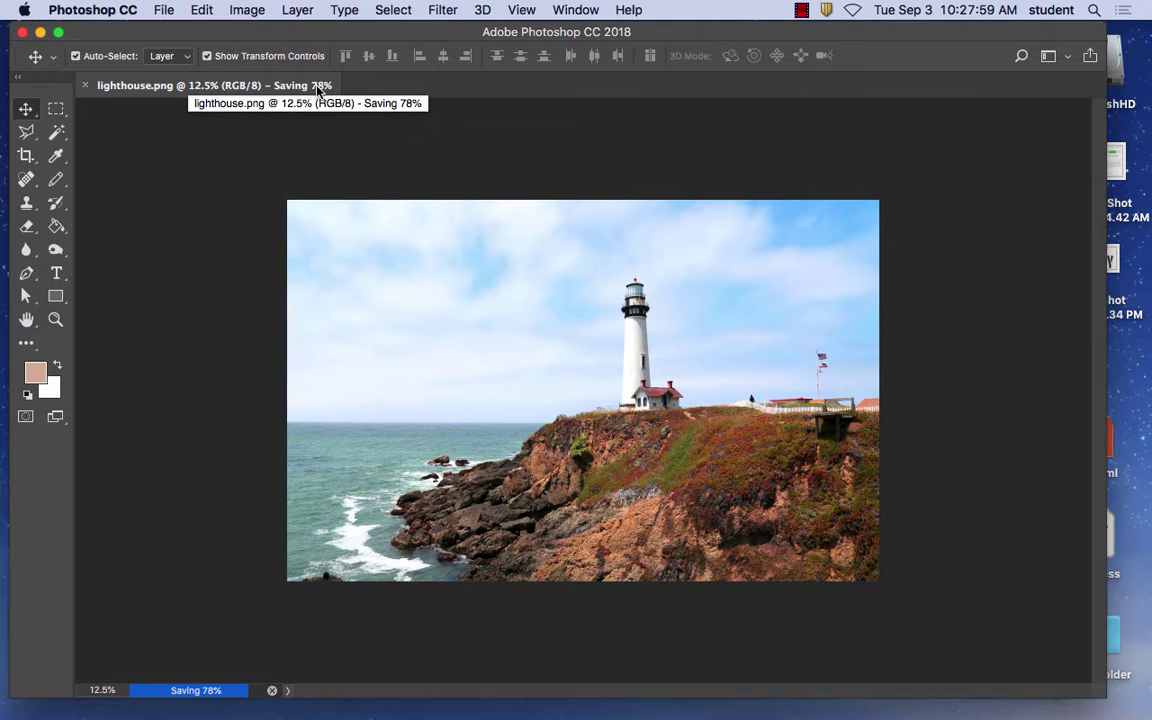
Step: Examine the edited lighthouse photo both up close and as a whole
key(super+1)
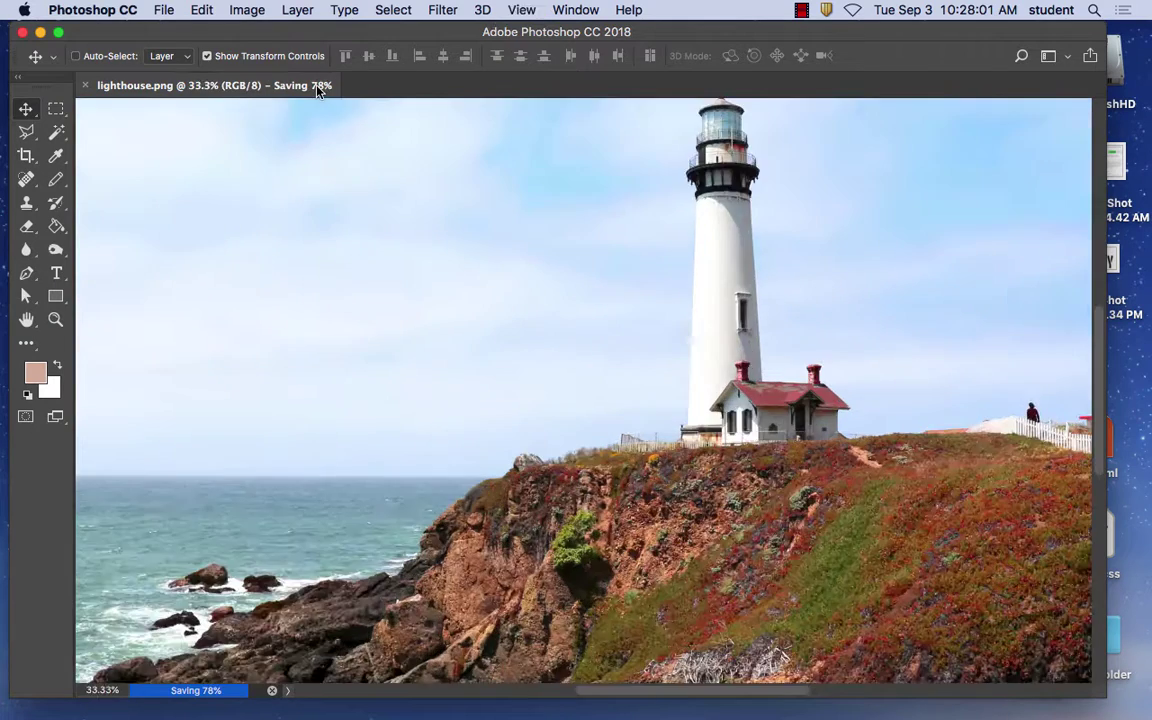
key(super+minus)
key(super+minus)
key(super+minus)
key(super+minus)
key(super+minus)
key(super+minus)
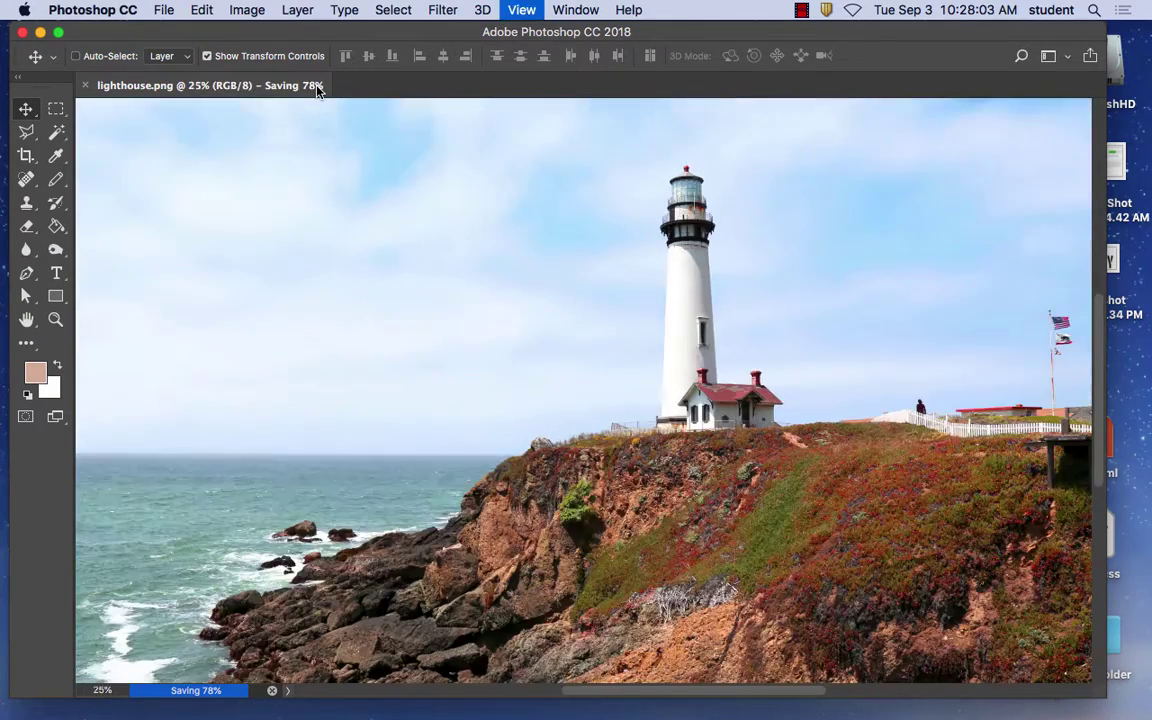
key(super+plus)
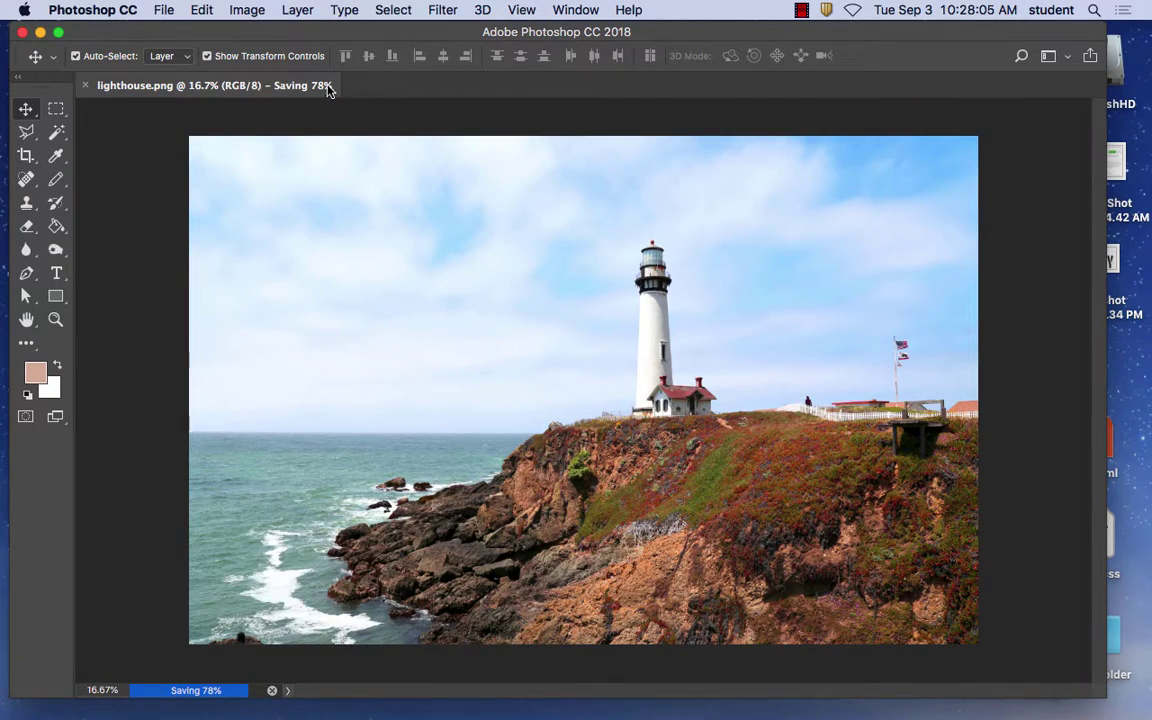
Step: Close lighthouse.png, switch to Finder and open IMG_2108.JPG from the images_to_practice folder in Adobe Photoshop CC 2018
click(86, 88)
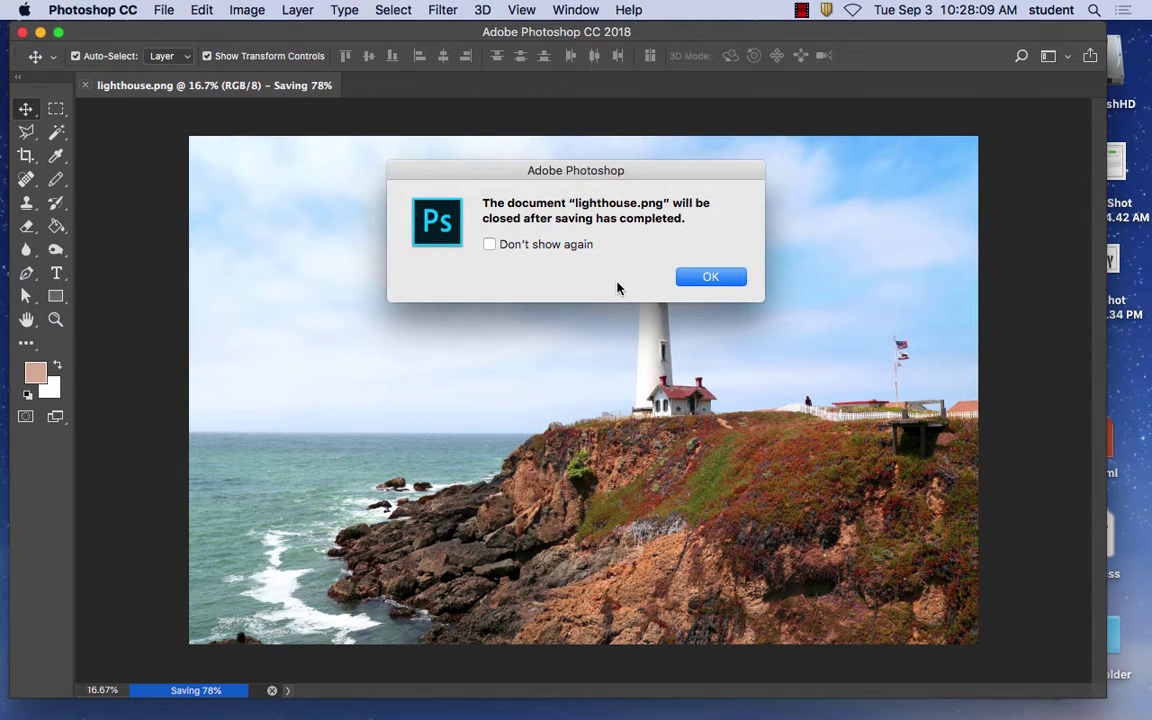
click(716, 278)
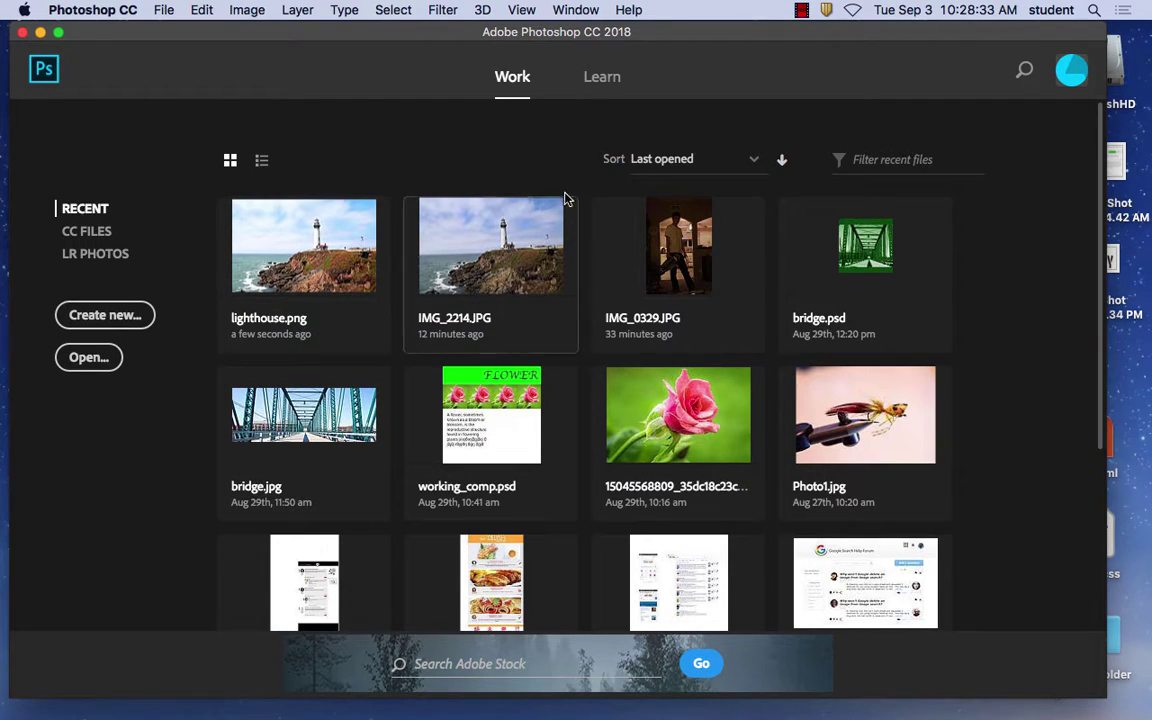
click(90, 9)
click(131, 127)
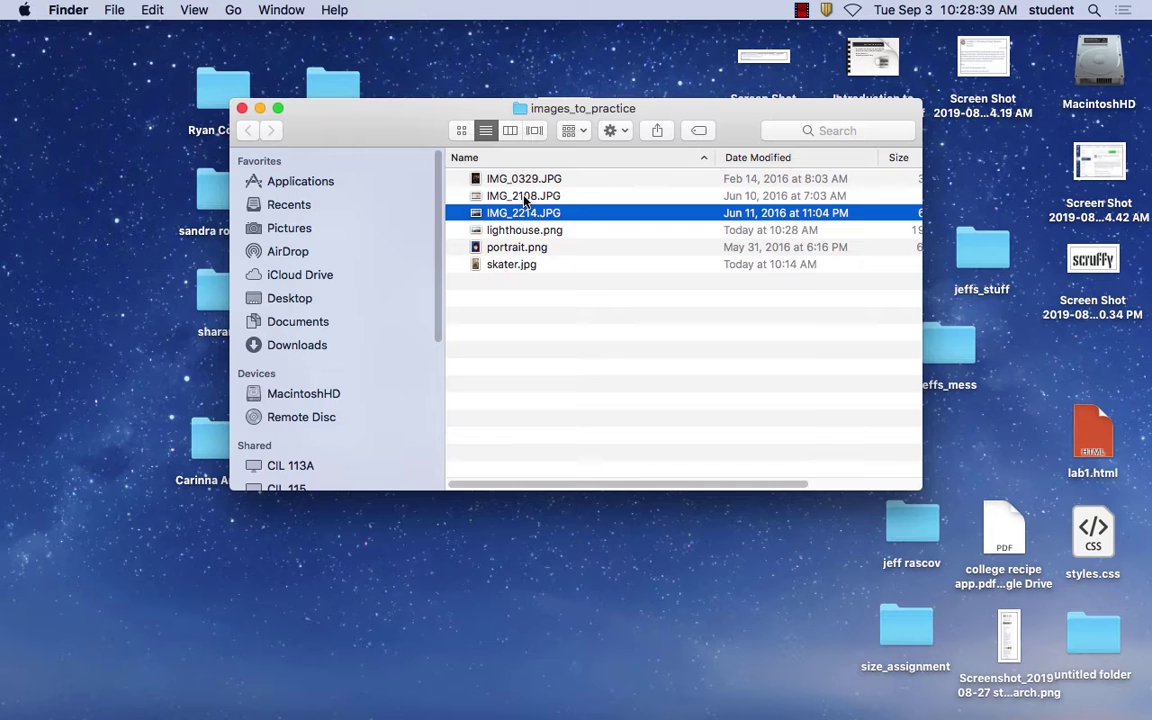
right_click(523, 200)
mouse_move(732, 220)
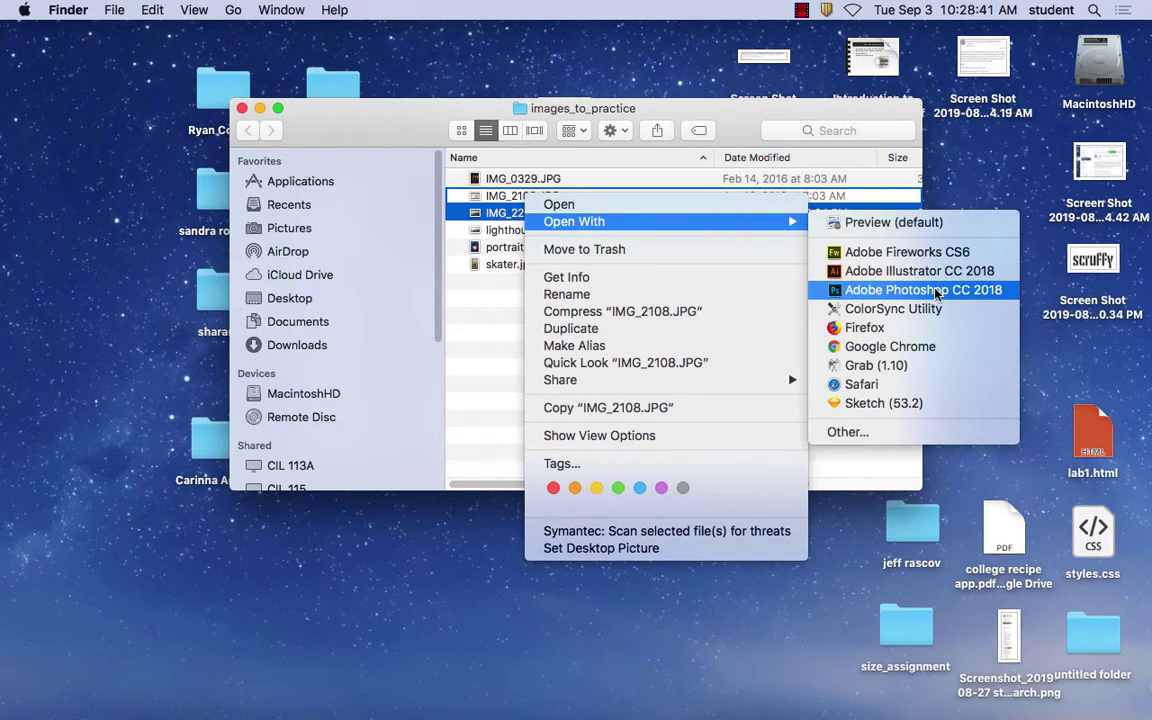
click(802, 262)
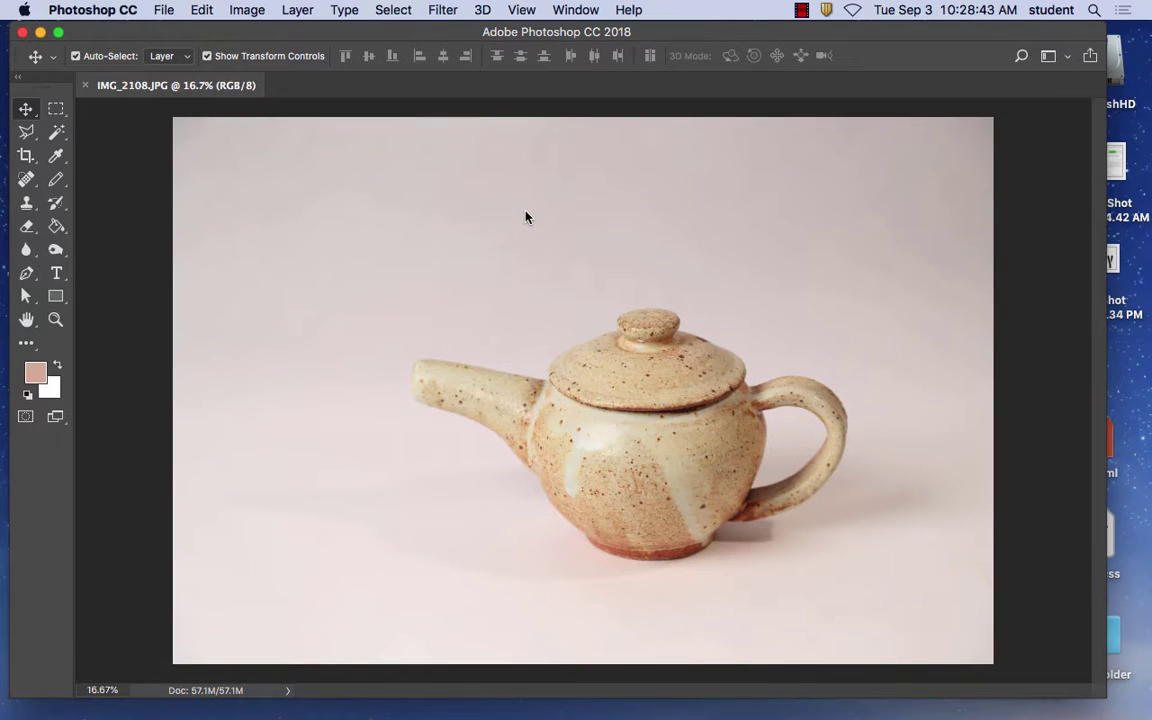
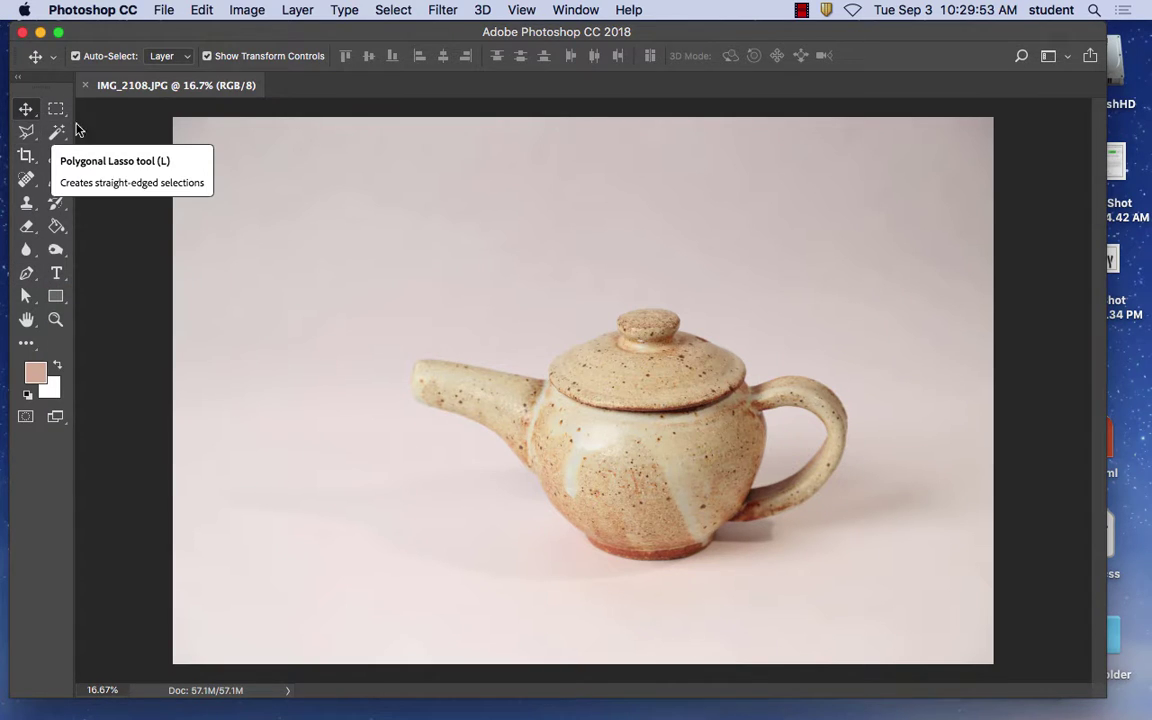
Step: Trace the teapot's spout with the Pen tool, from its top joint at the lid around the tip to its lower joint
click(26, 273)
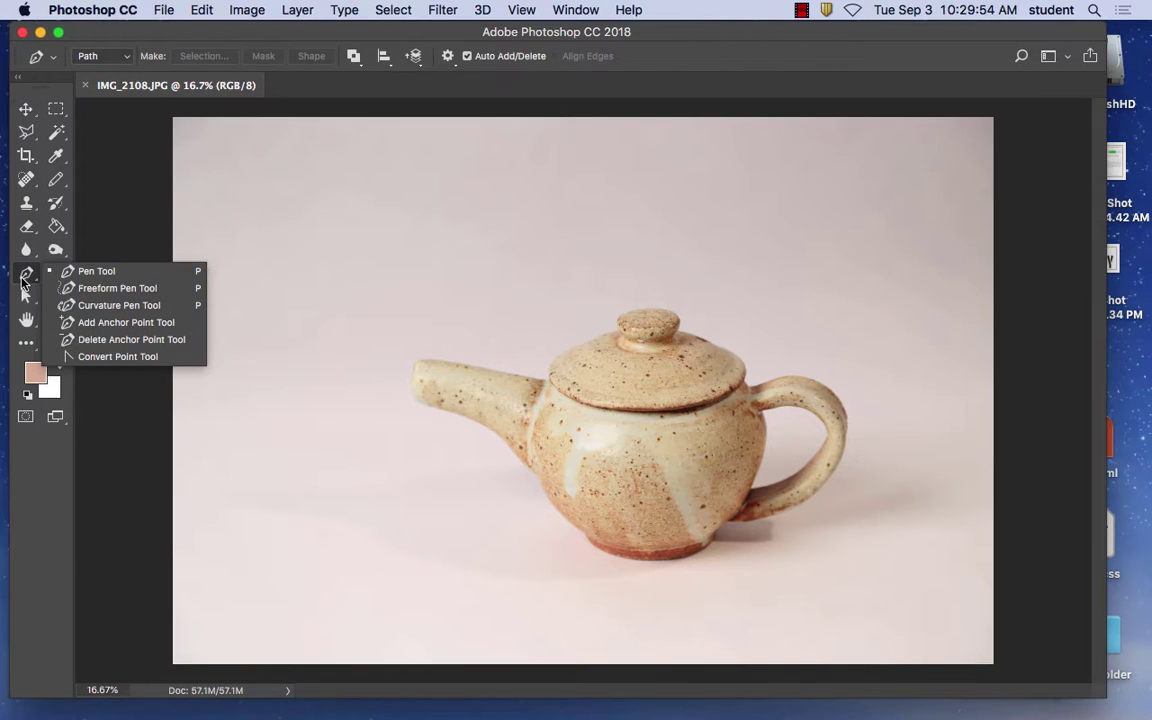
click(93, 275)
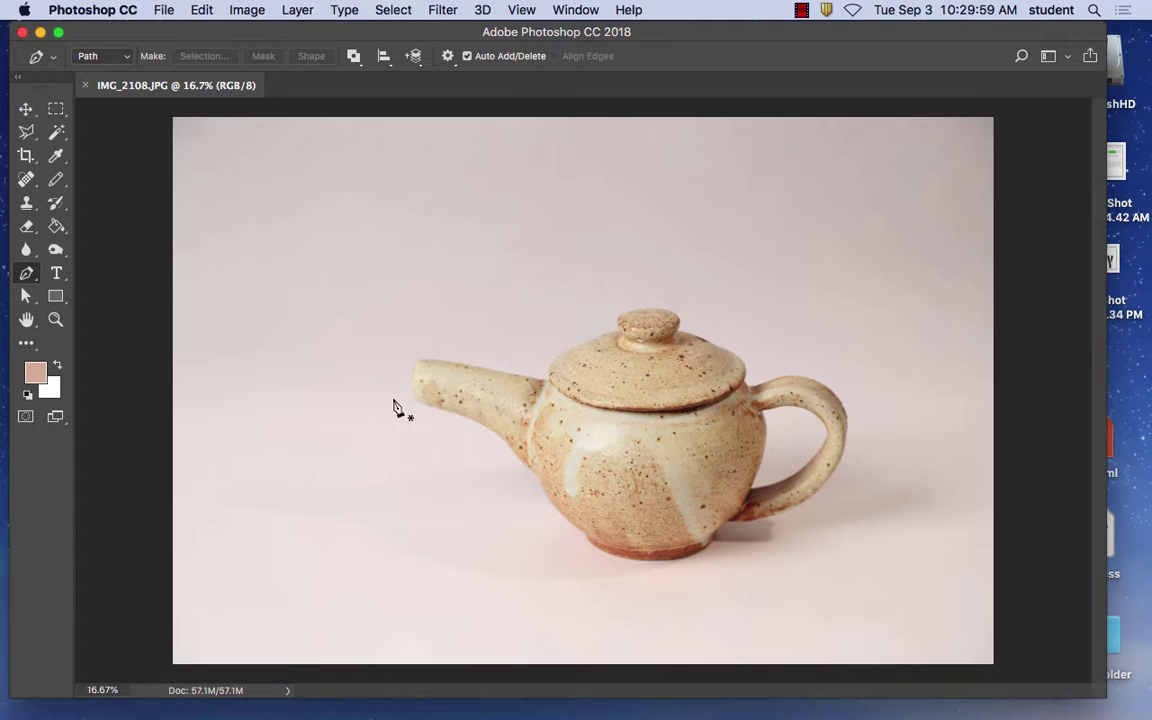
click(548, 380)
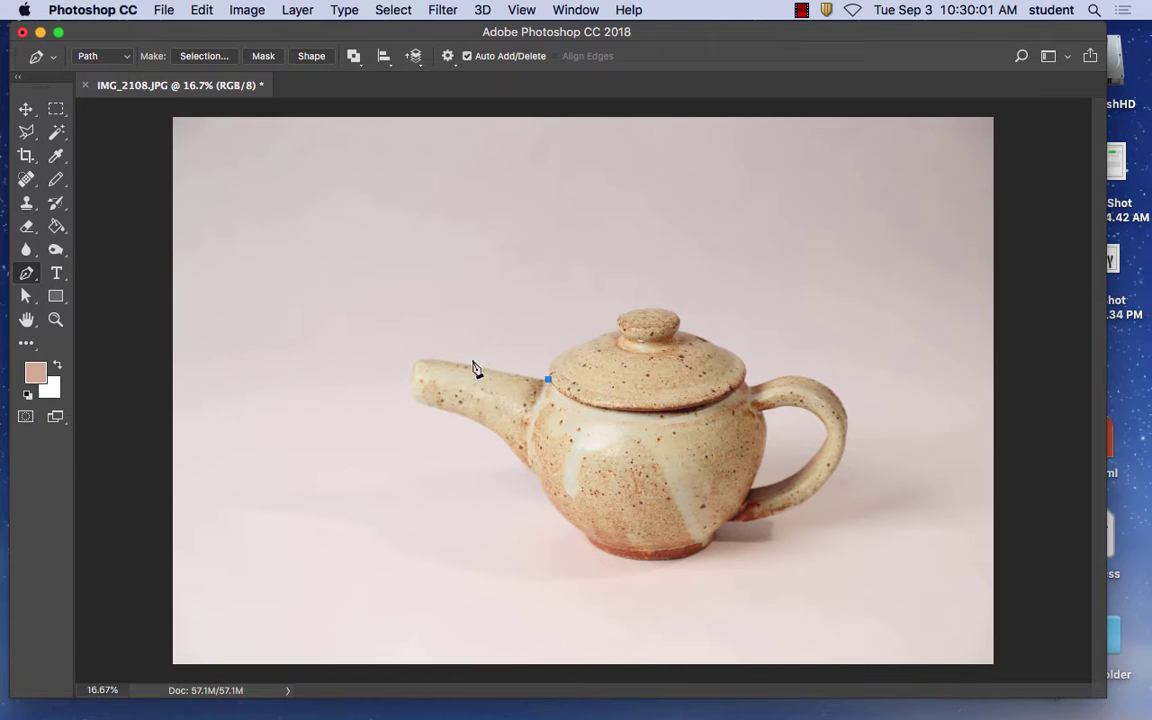
click(457, 364)
click(421, 361)
click(414, 364)
click(412, 384)
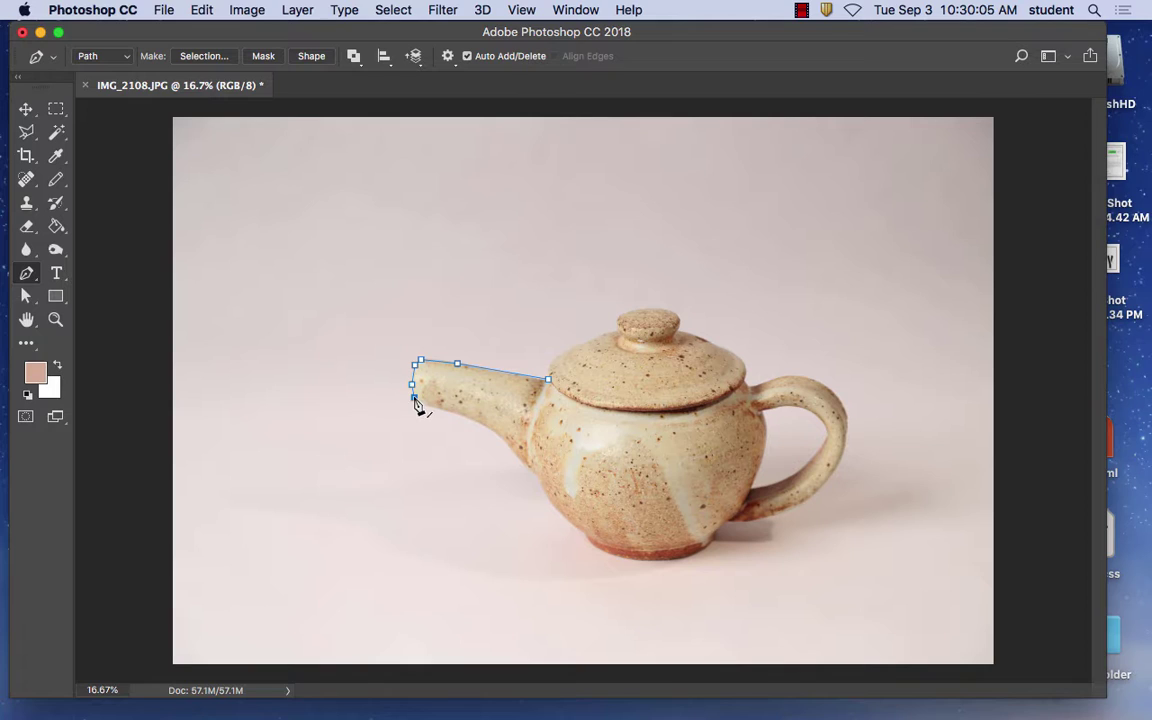
click(412, 397)
drag(431, 406, 509, 448)
click(527, 469)
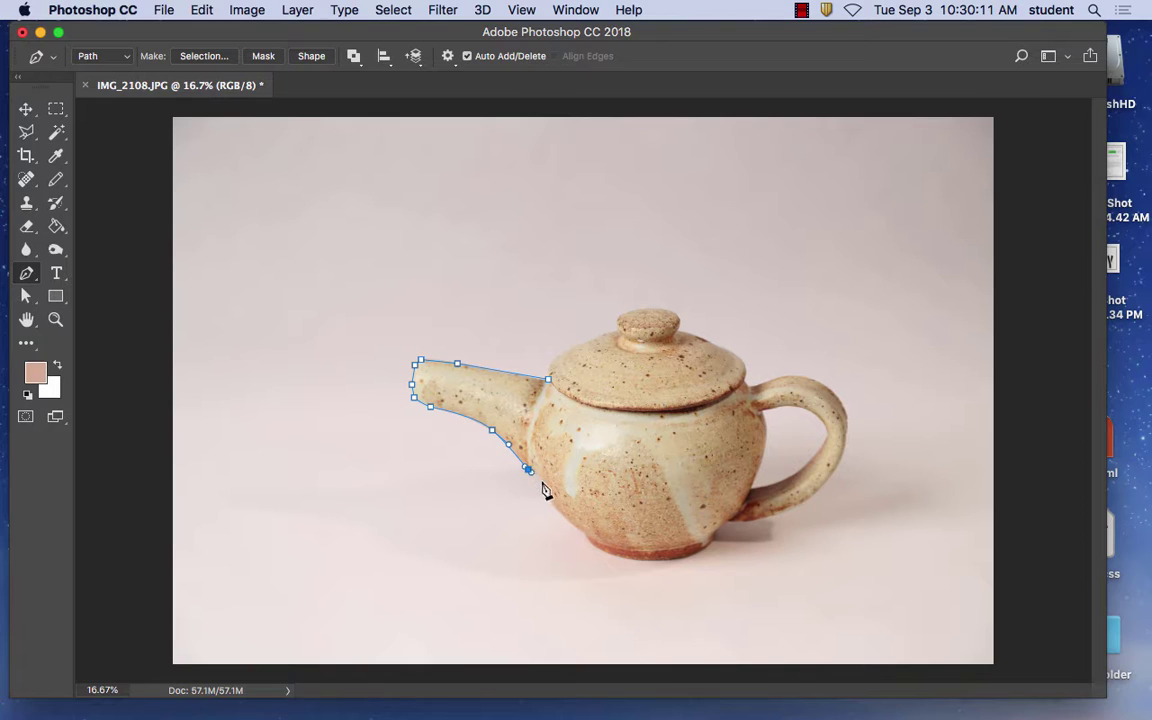
Step: Continue the pen path along the teapot's lower body and base and around the outer edge of the handle
click(536, 479)
drag(557, 511, 751, 523)
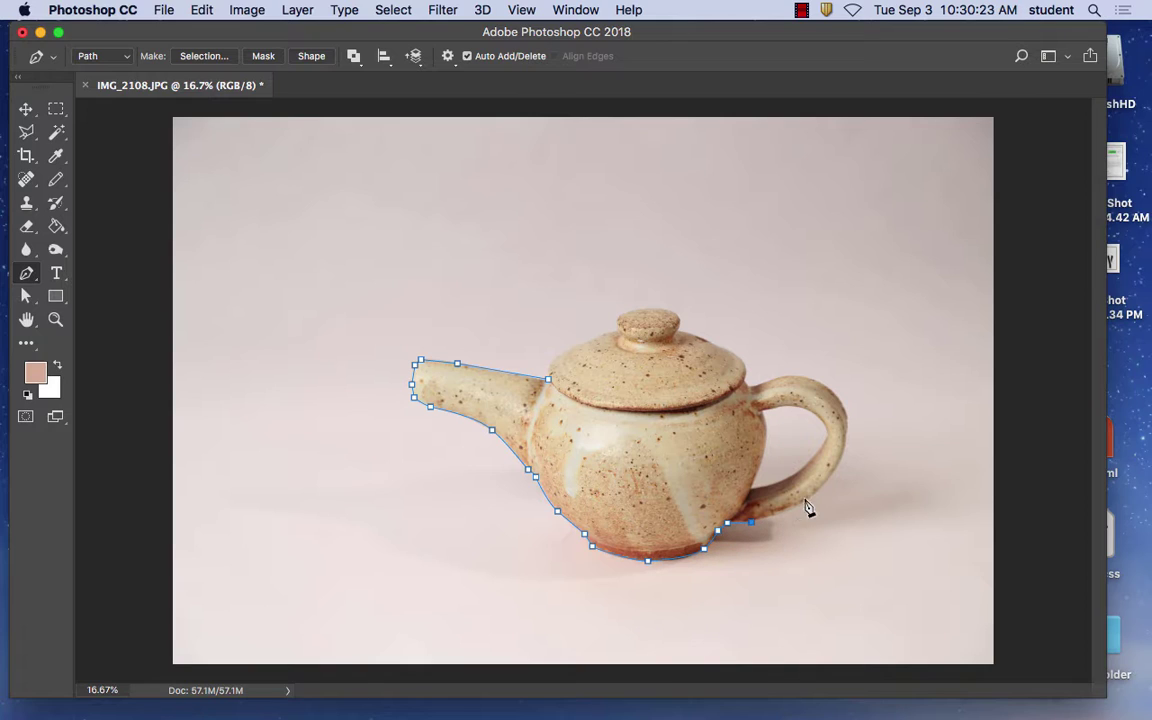
drag(812, 496, 829, 486)
drag(847, 422, 800, 381)
click(846, 391)
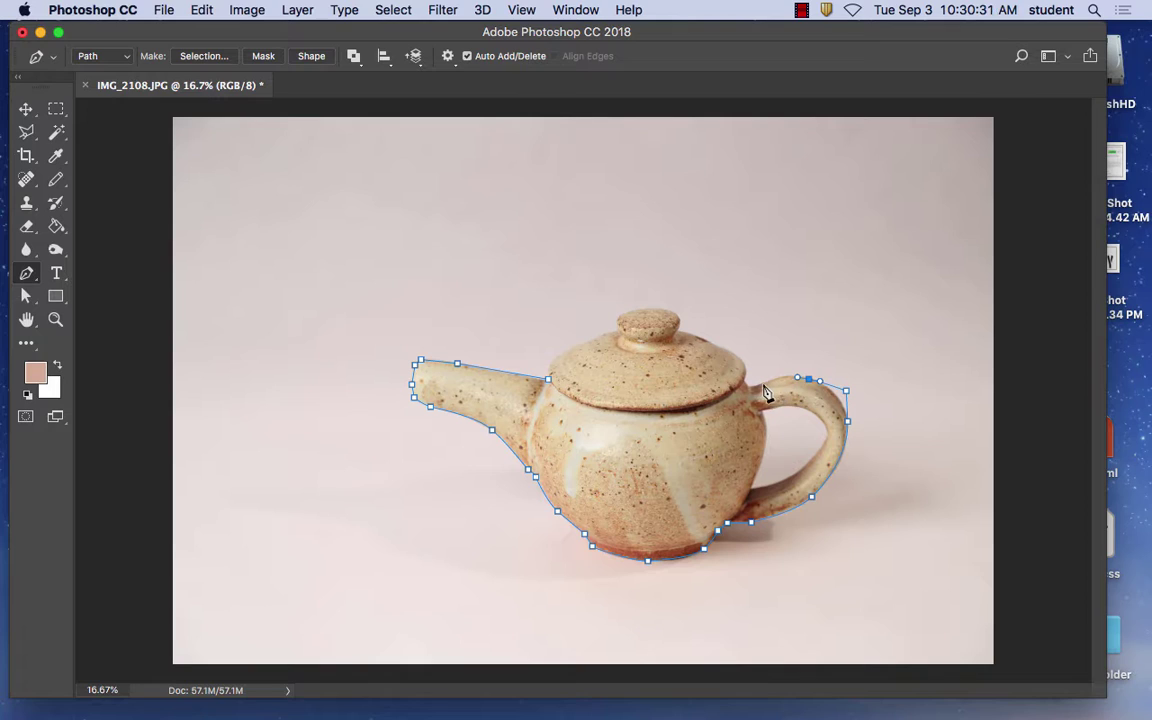
Step: Continue the pen path over the lid and knob and close it at the starting point beside the spout
click(760, 384)
click(747, 385)
drag(720, 351, 728, 348)
right_click(677, 320)
key(Escape)
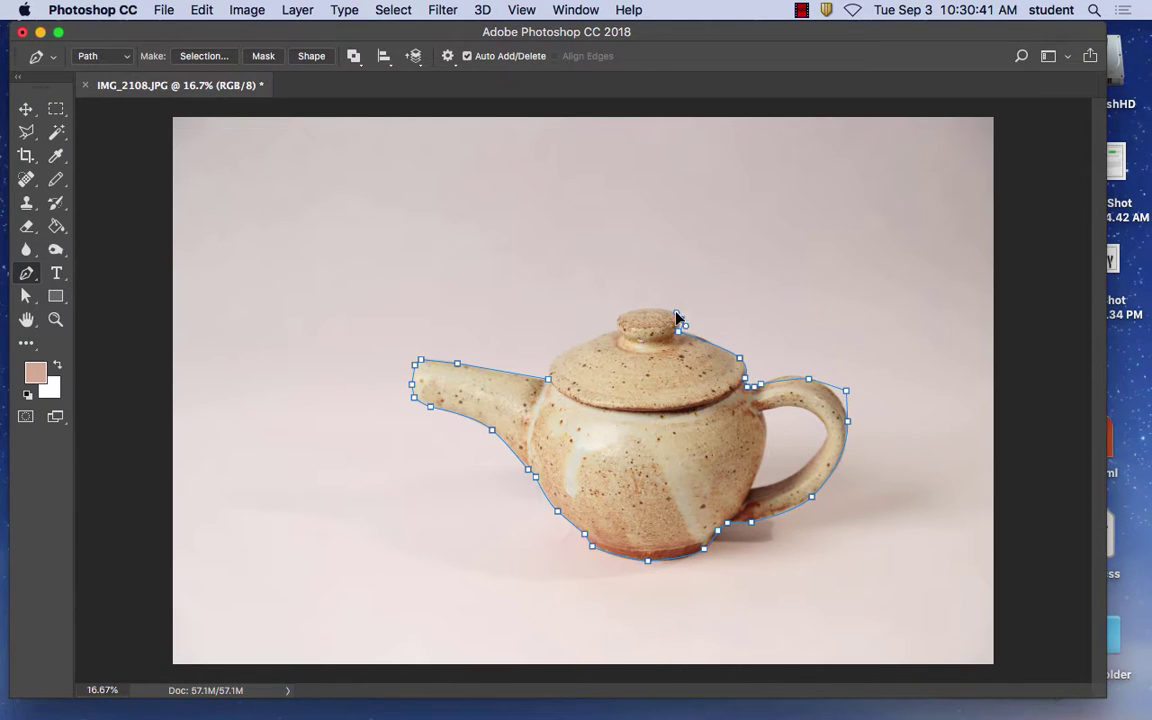
click(650, 309)
click(621, 314)
click(611, 329)
click(572, 348)
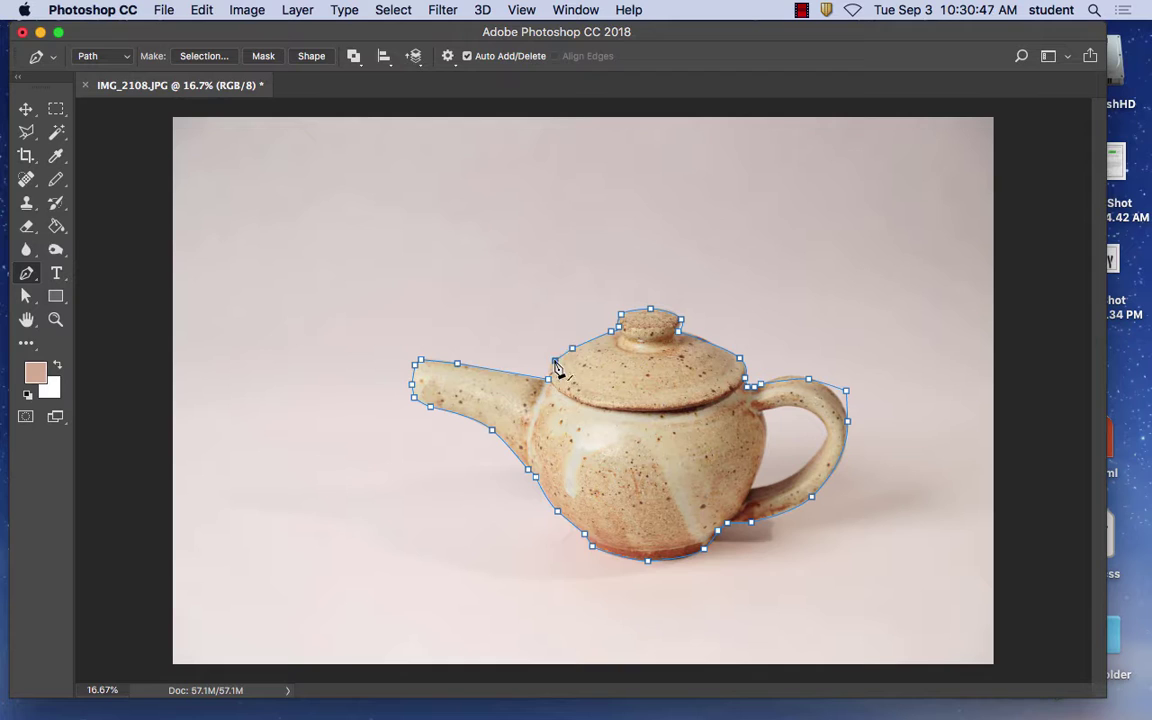
click(555, 361)
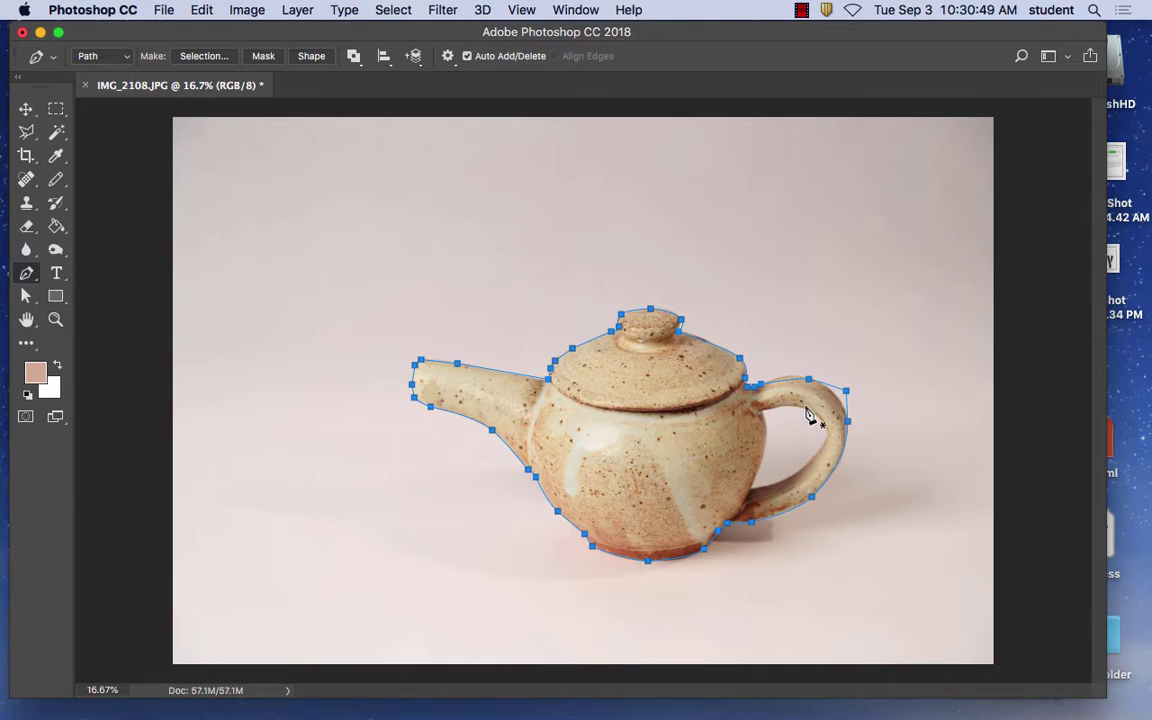
Step: Move the anchor point at the handle's upper outer bend inward and reshape its curve to follow the handle's edge
click(26, 296)
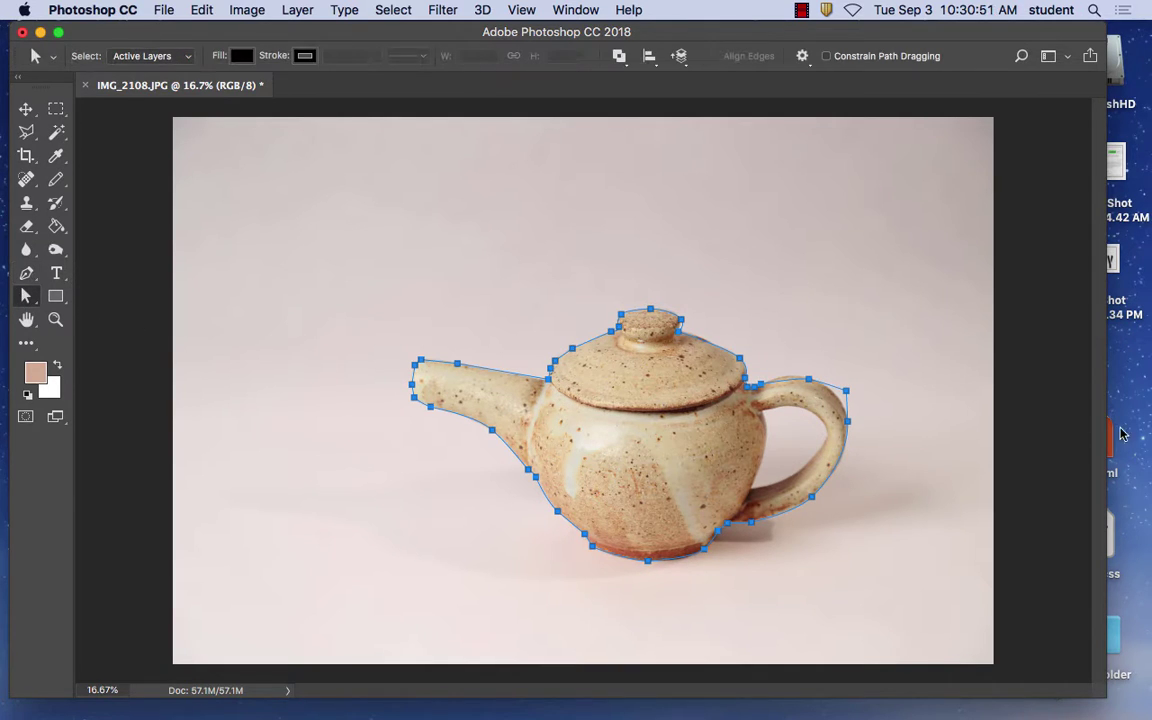
click(843, 399)
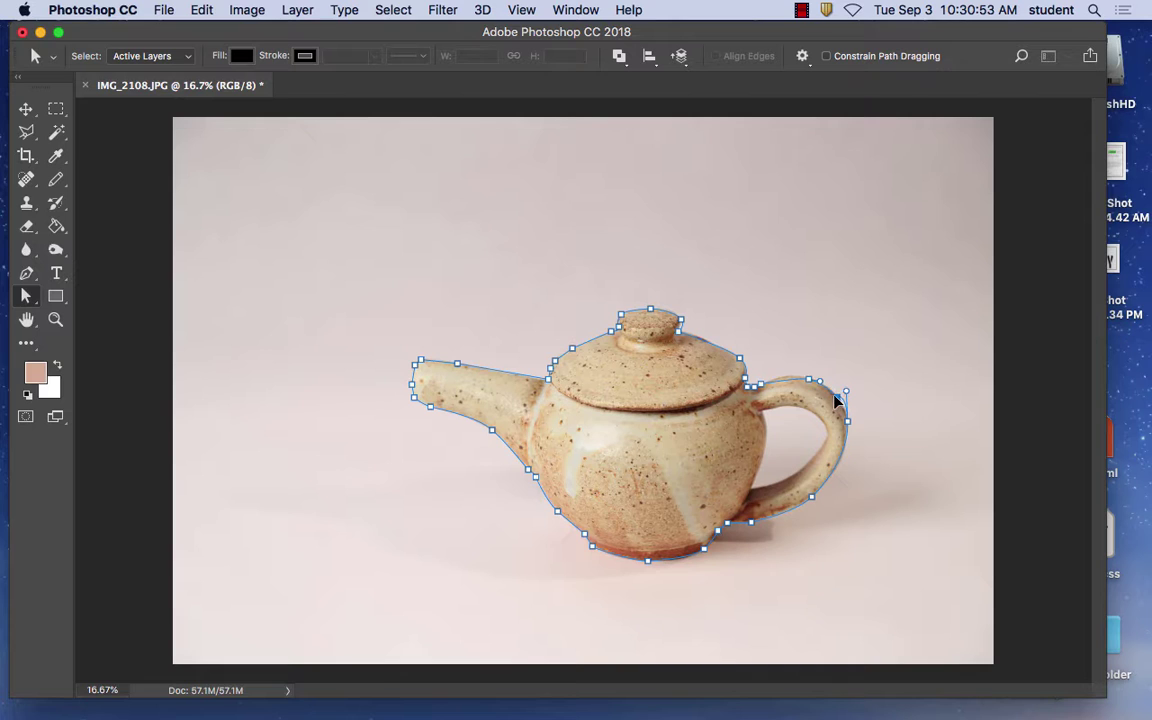
click(832, 397)
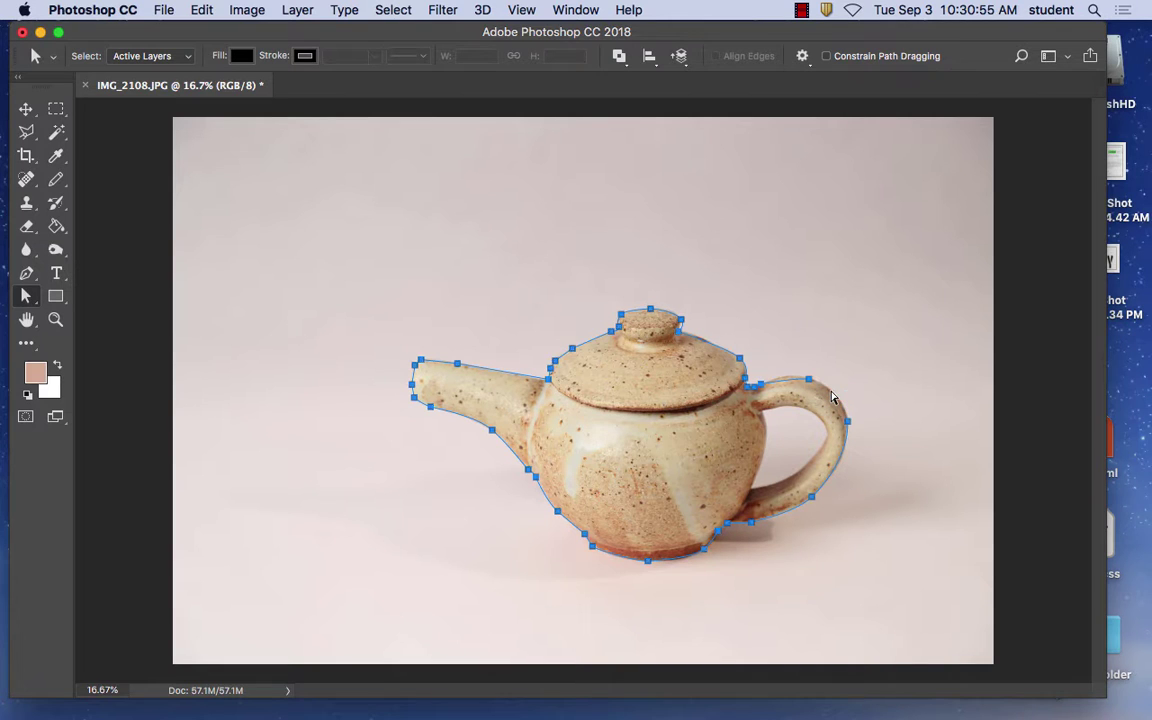
click(203, 10)
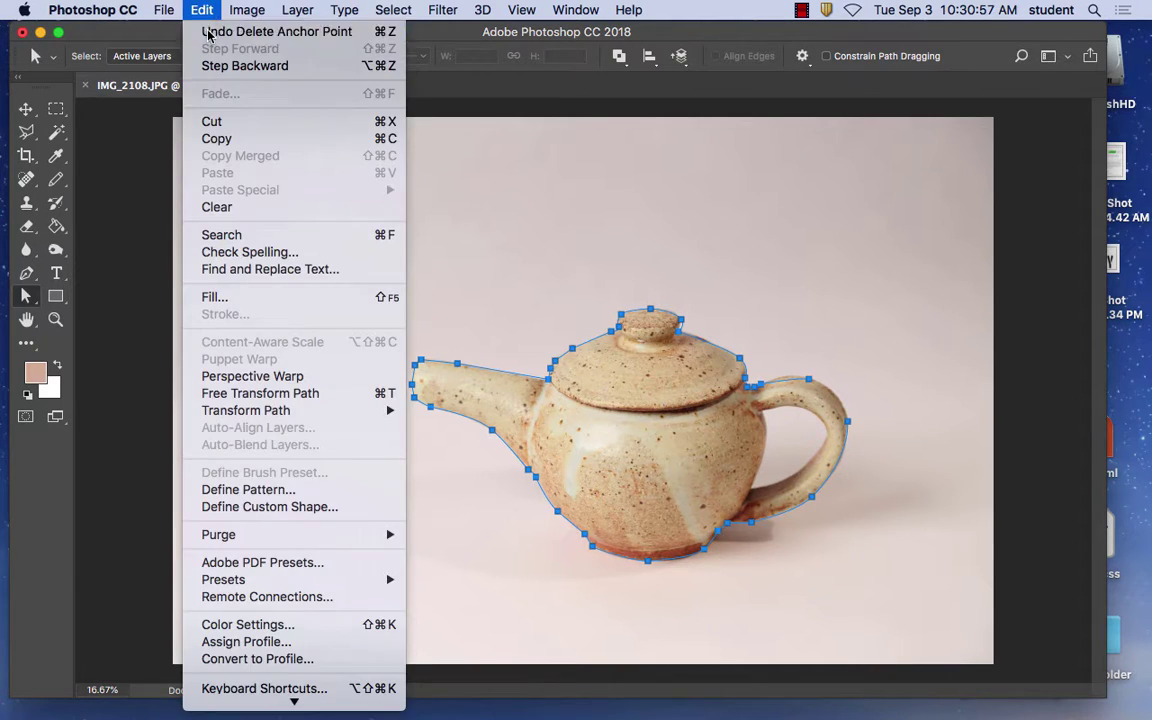
click(260, 31)
drag(845, 400, 846, 410)
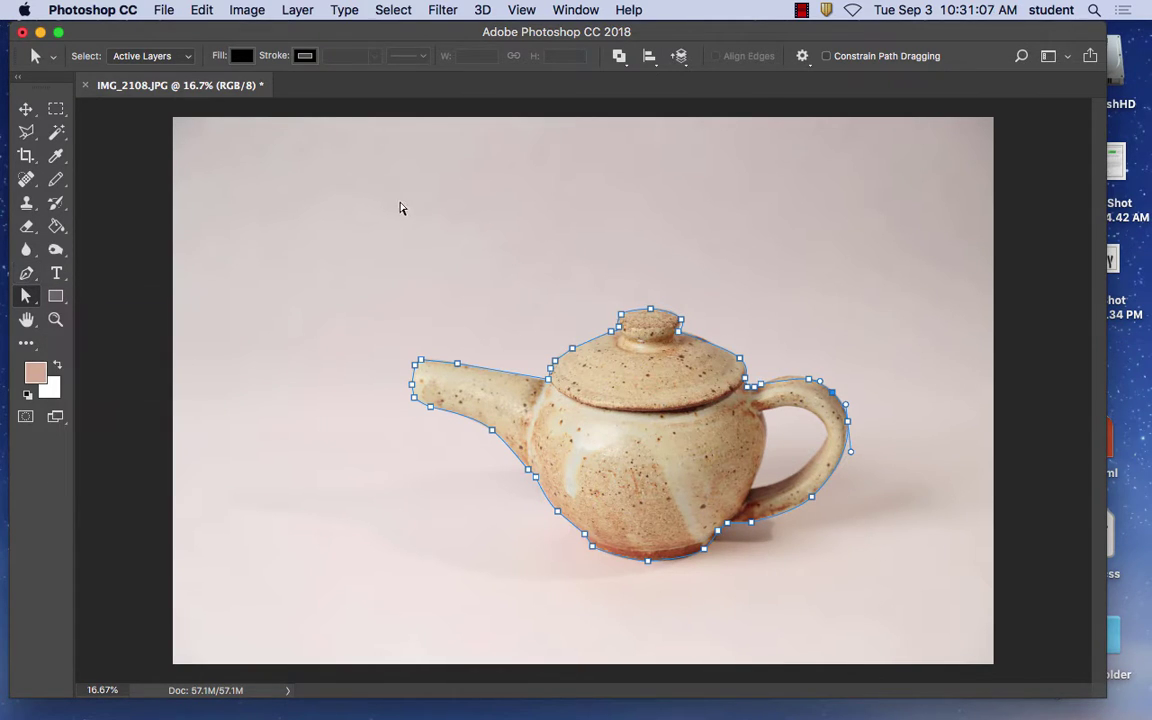
Step: Load the work path as a selection and subtract the opening inside the handle with the Polygonal Lasso tool
click(566, 10)
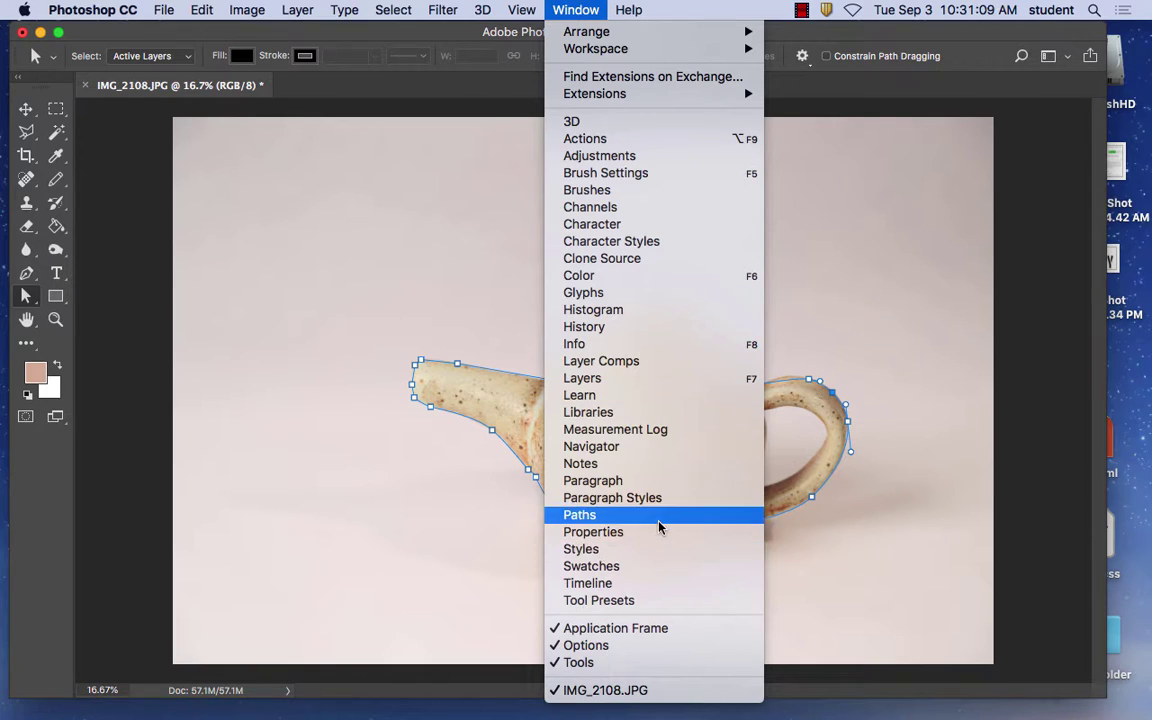
click(662, 516)
drag(1030, 420, 438, 168)
click(476, 270)
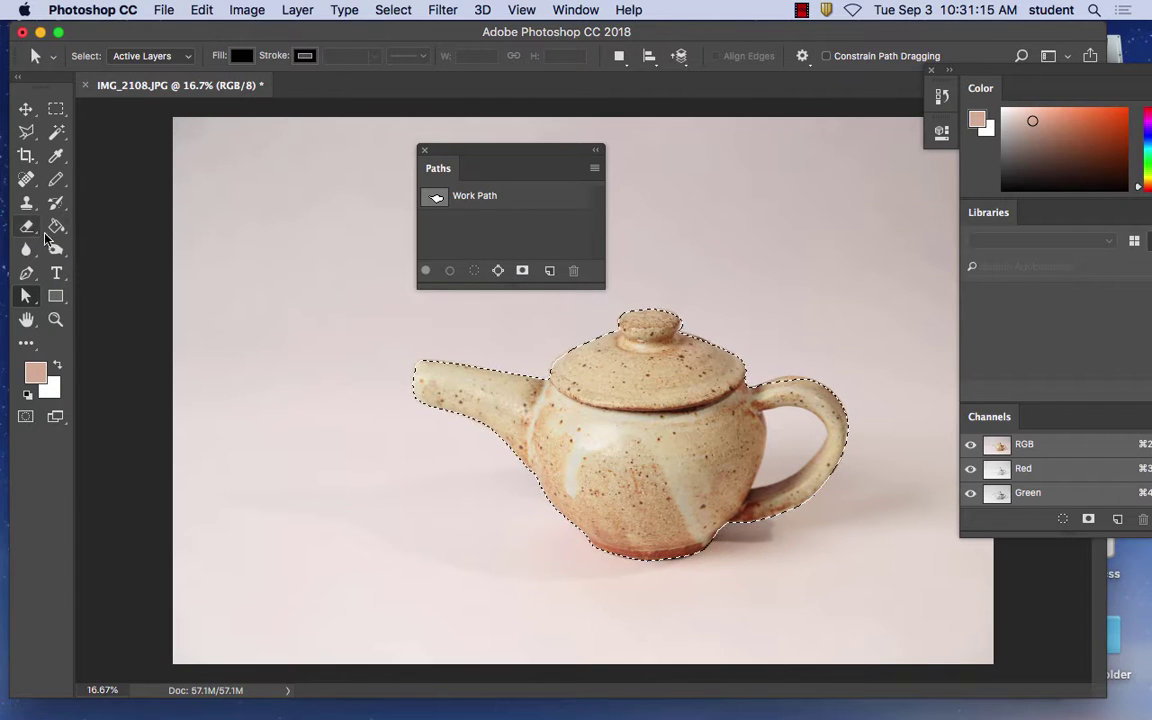
key(l)
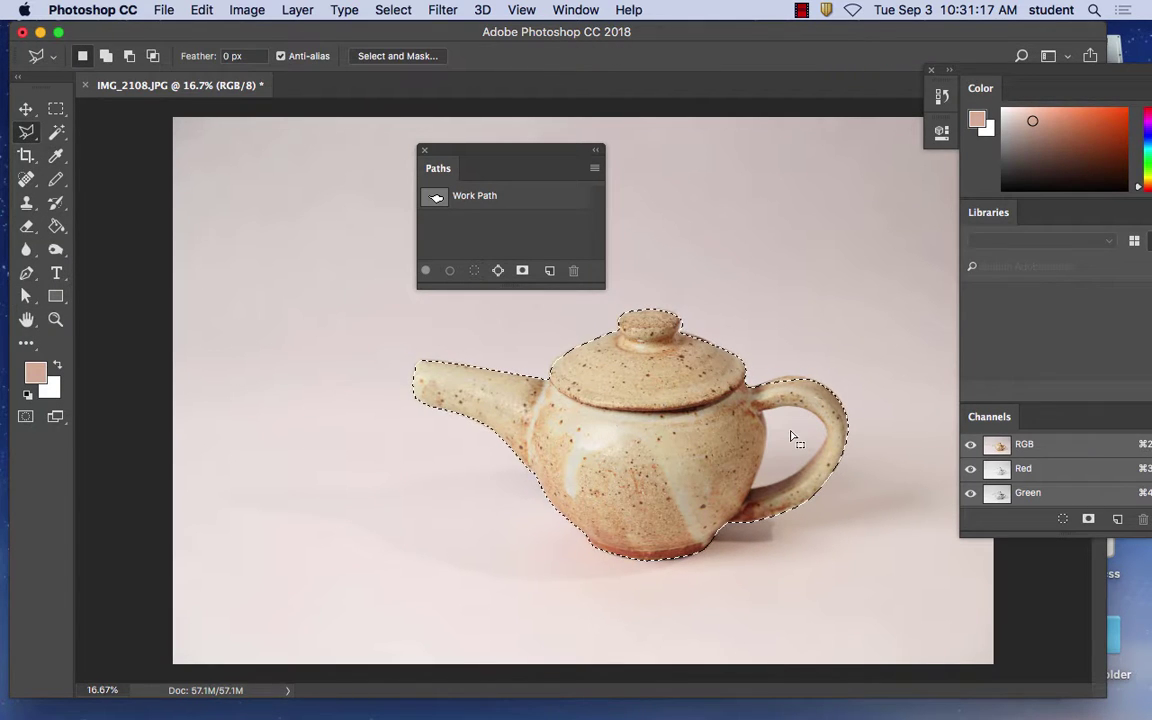
key(alt)
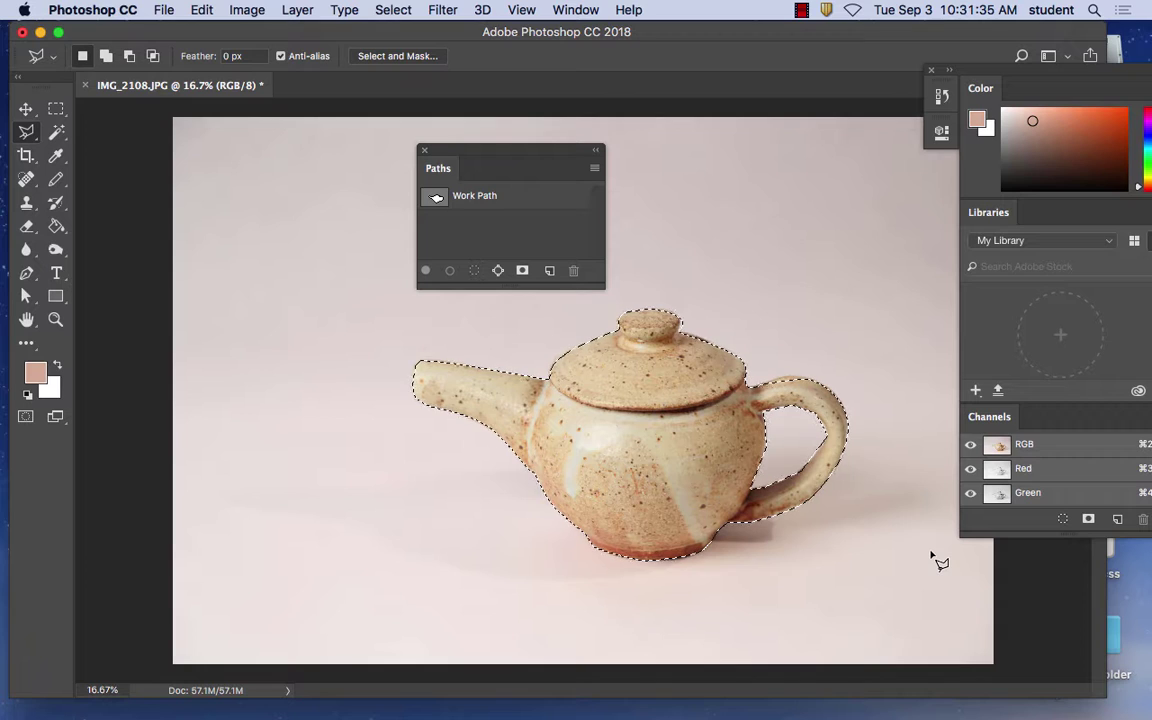
Step: Deselect the teapot and close the Paths panel and the other floating panels
key(super+d)
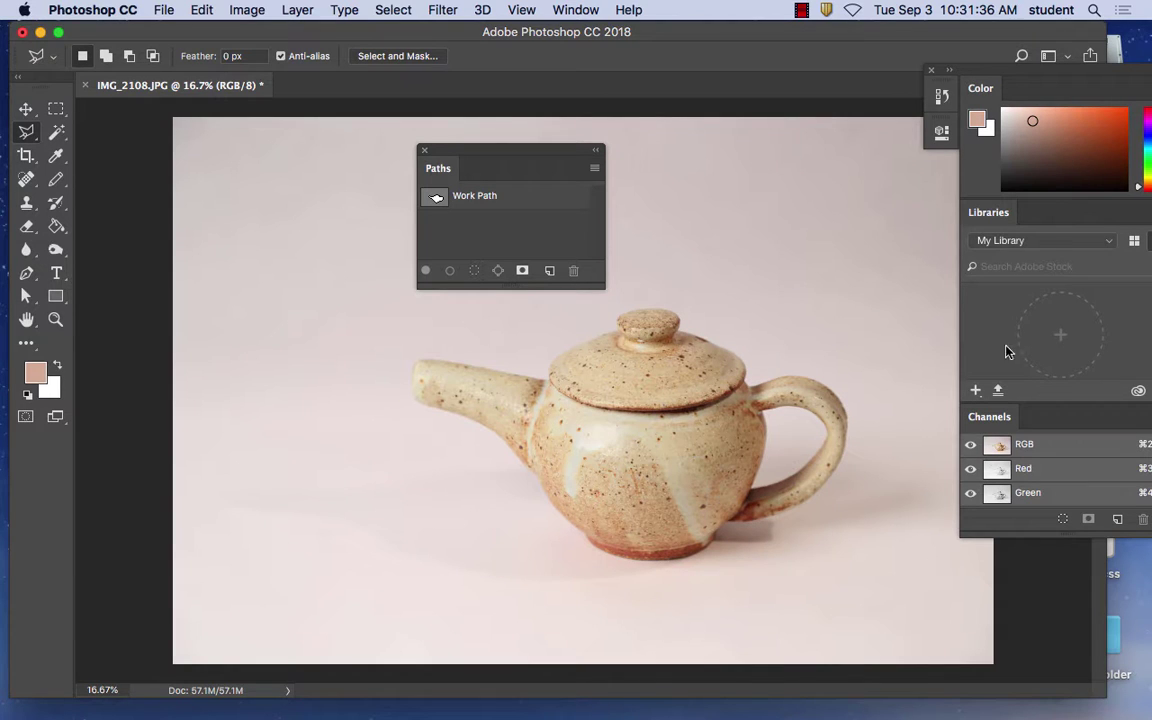
click(424, 150)
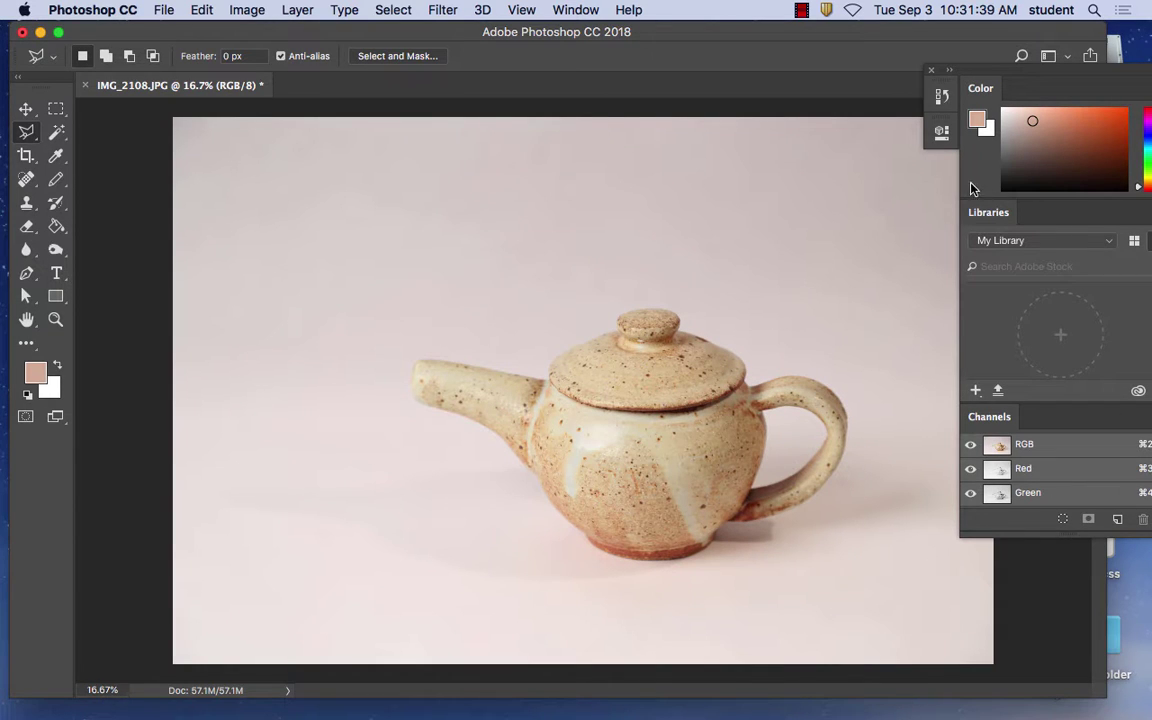
click(949, 71)
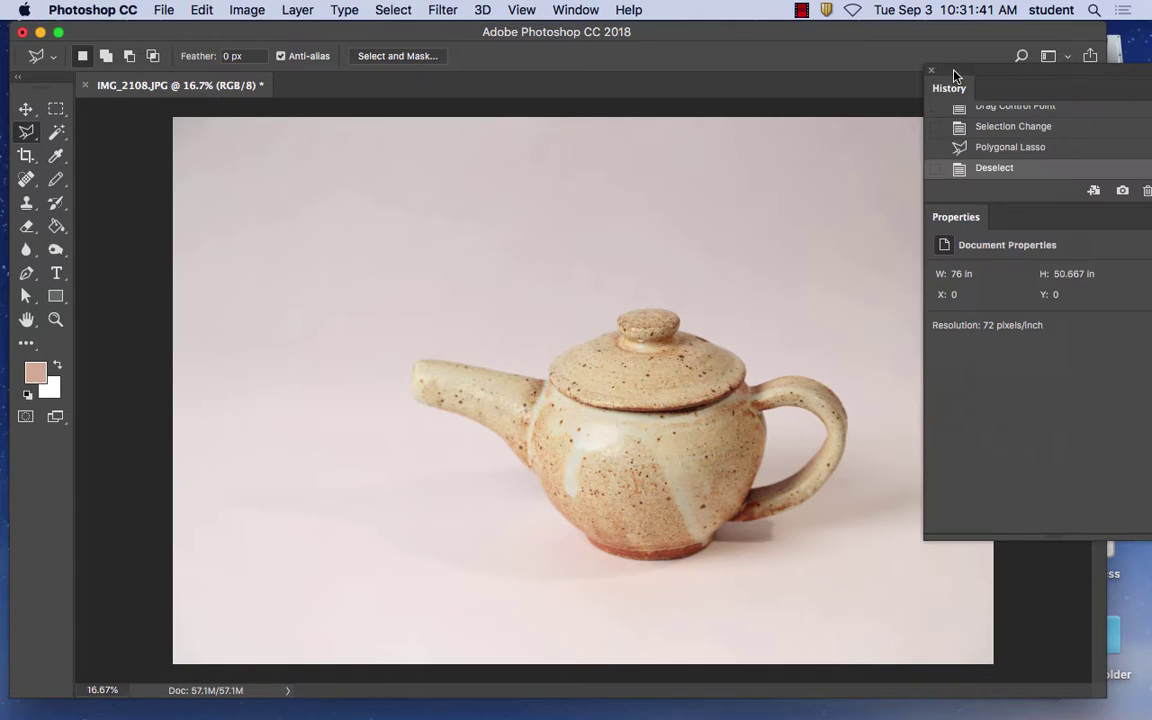
click(930, 74)
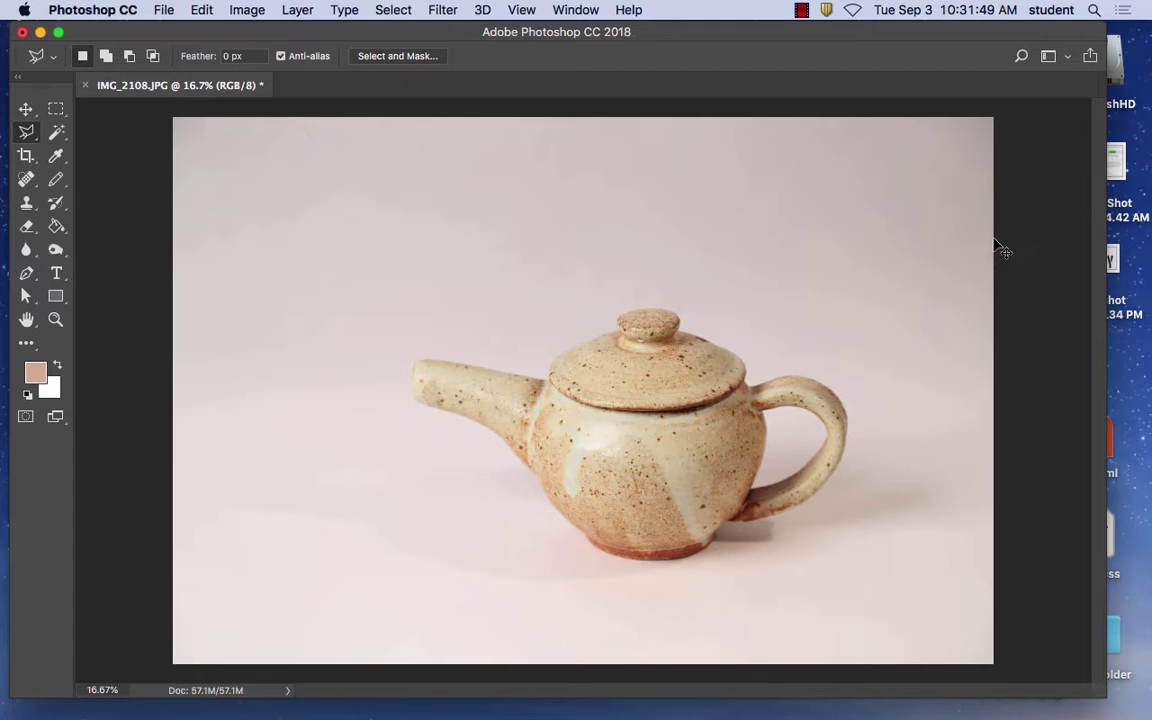
Step: Select the whole teapot outline with the Magnetic Lasso tool, starting and closing at the tip of the spout
key(super+plus)
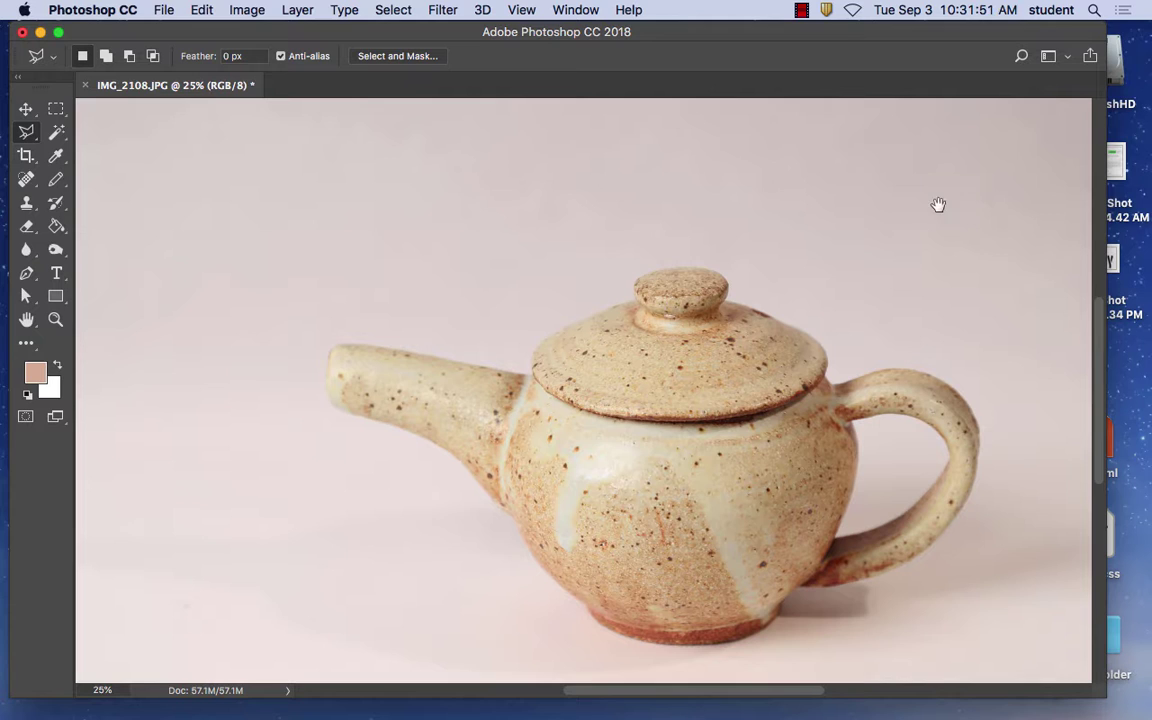
mouse_move(770, 312)
mouse_down()
mouse_move(512, 226)
mouse_move(678, 299)
mouse_move(594, 267)
mouse_move(600, 287)
mouse_up()
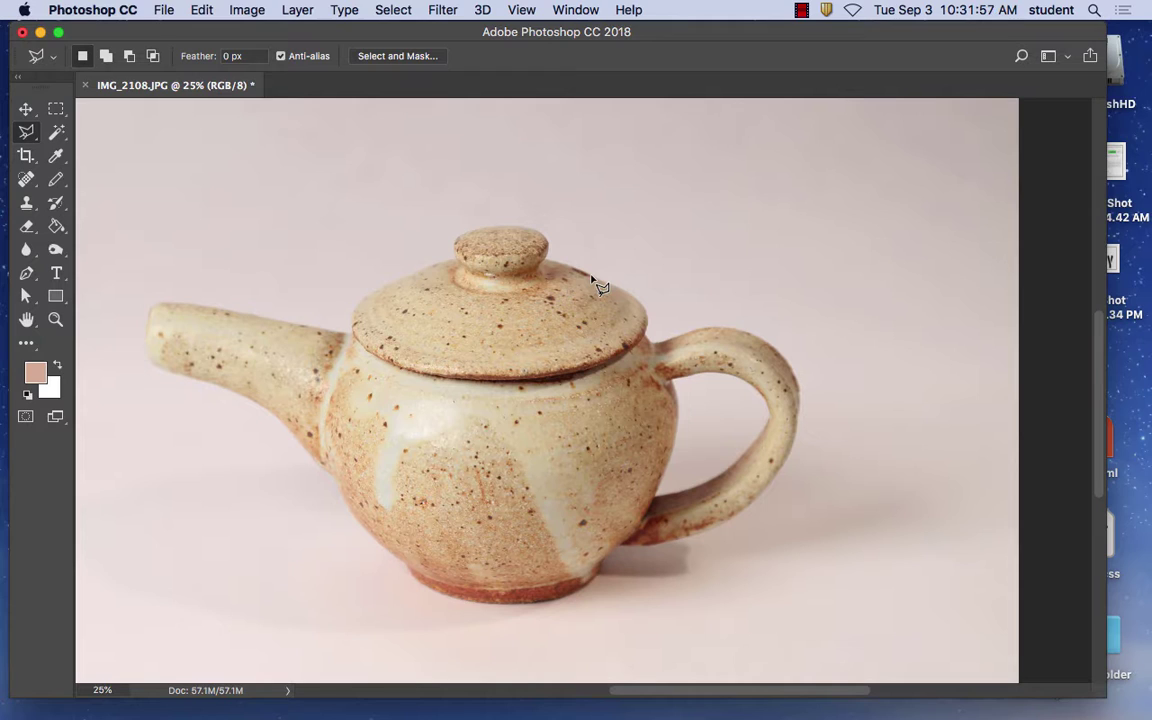
click(28, 139)
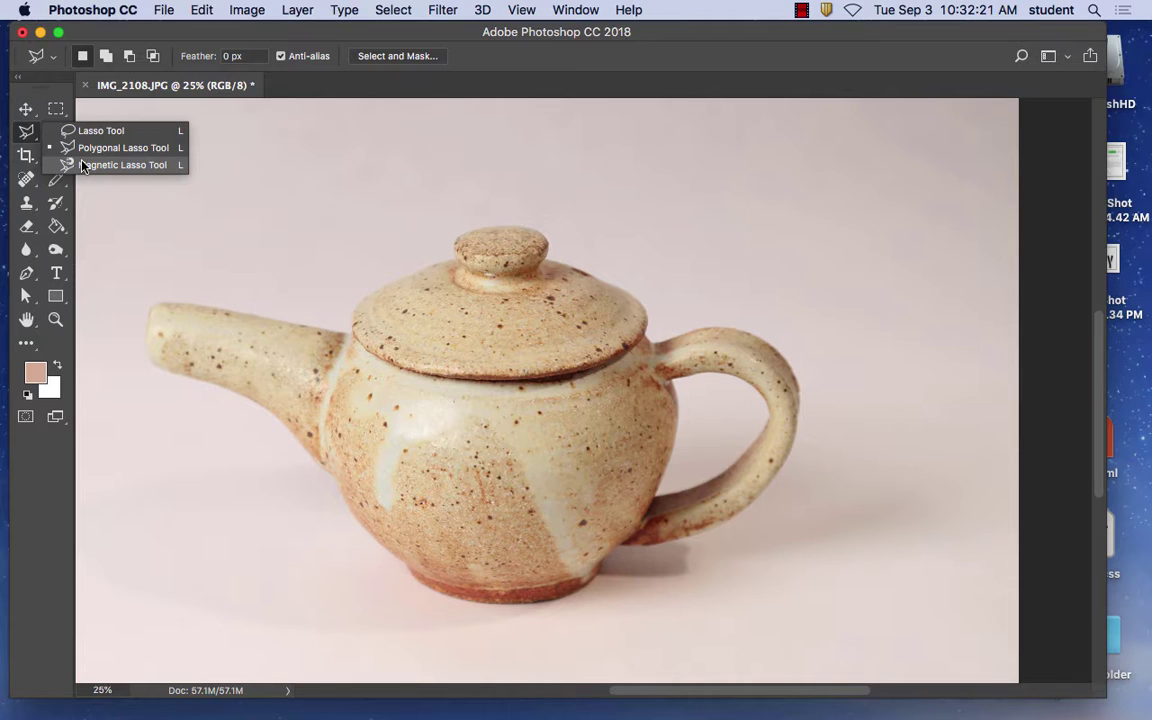
click(120, 165)
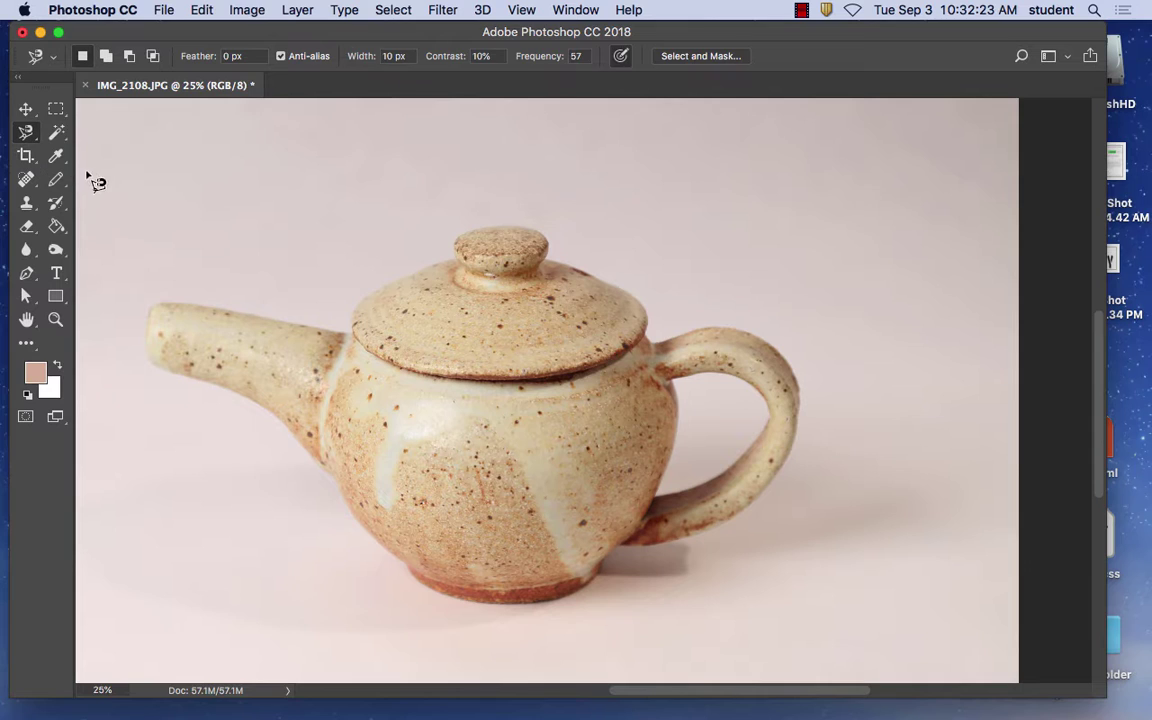
click(163, 304)
mouse_move(178, 306)
mouse_down()
mouse_move(354, 337)
mouse_move(357, 295)
mouse_move(457, 257)
mouse_move(459, 237)
mouse_move(526, 223)
mouse_move(547, 232)
mouse_move(547, 262)
mouse_move(638, 297)
mouse_move(650, 344)
mouse_move(725, 330)
mouse_move(786, 354)
mouse_move(803, 393)
mouse_move(795, 451)
mouse_move(776, 492)
mouse_move(719, 529)
mouse_move(610, 548)
mouse_move(598, 581)
mouse_move(571, 596)
mouse_move(465, 605)
mouse_move(408, 572)
mouse_move(255, 402)
mouse_move(163, 365)
mouse_move(145, 340)
mouse_up()
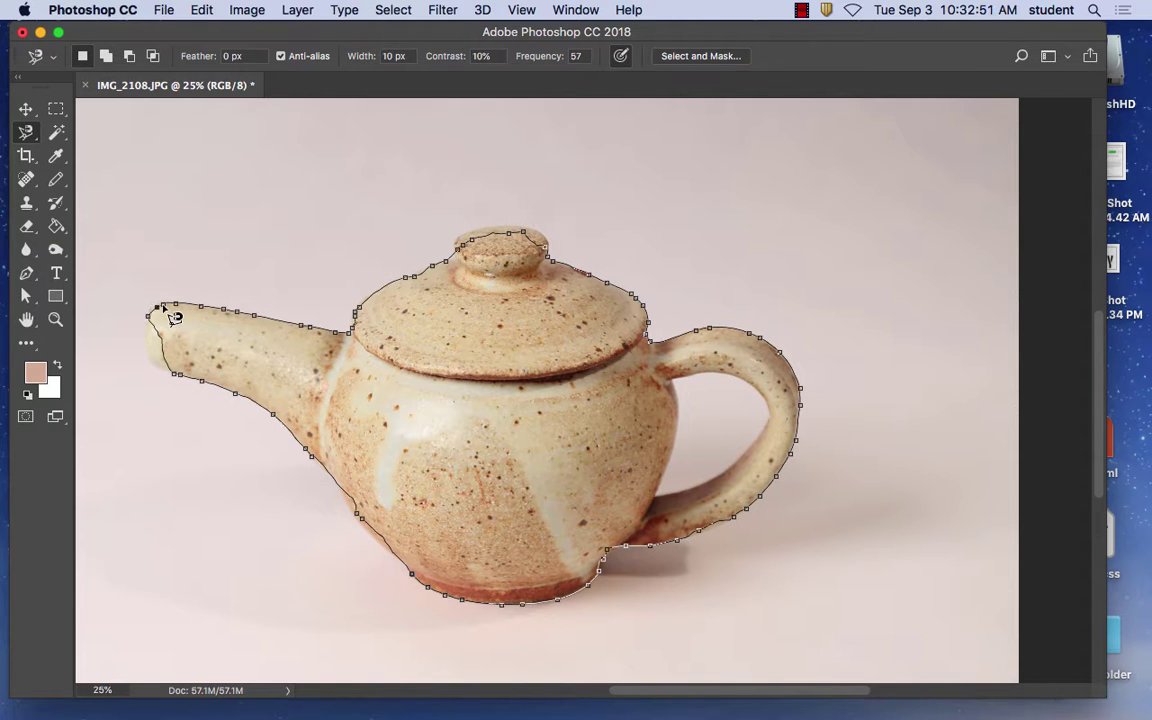
click(174, 317)
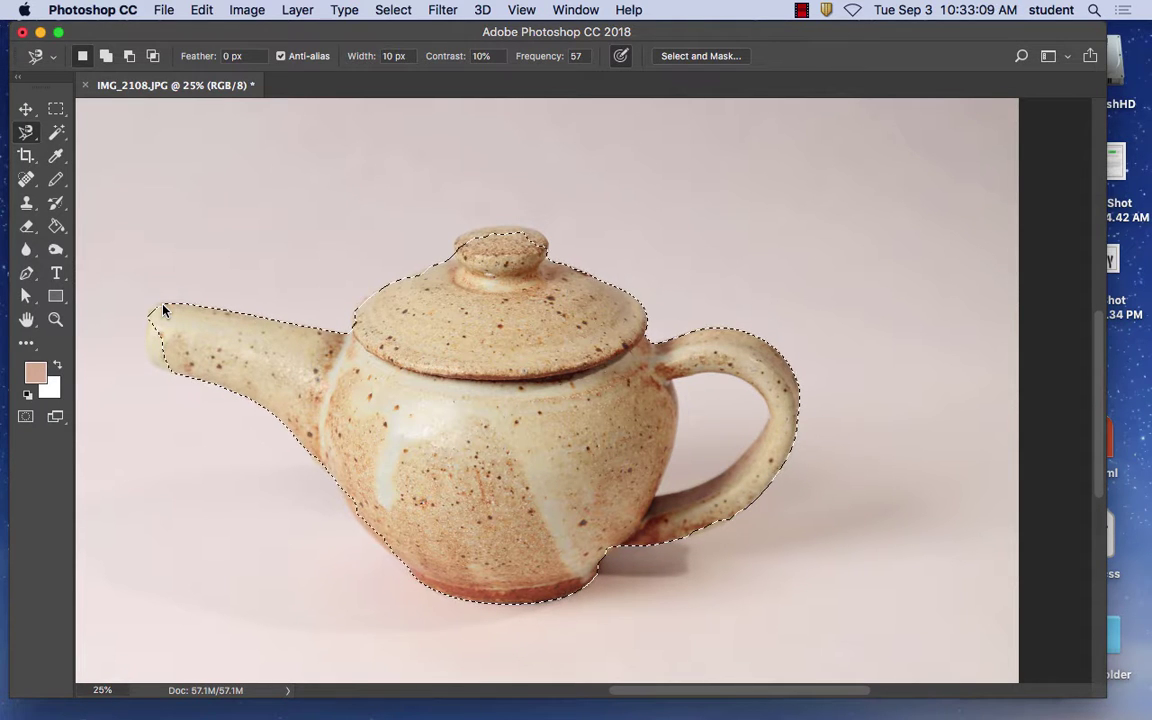
Step: Add the missed tip of the spout to the selection with the freehand Lasso tool
right_click(40, 137)
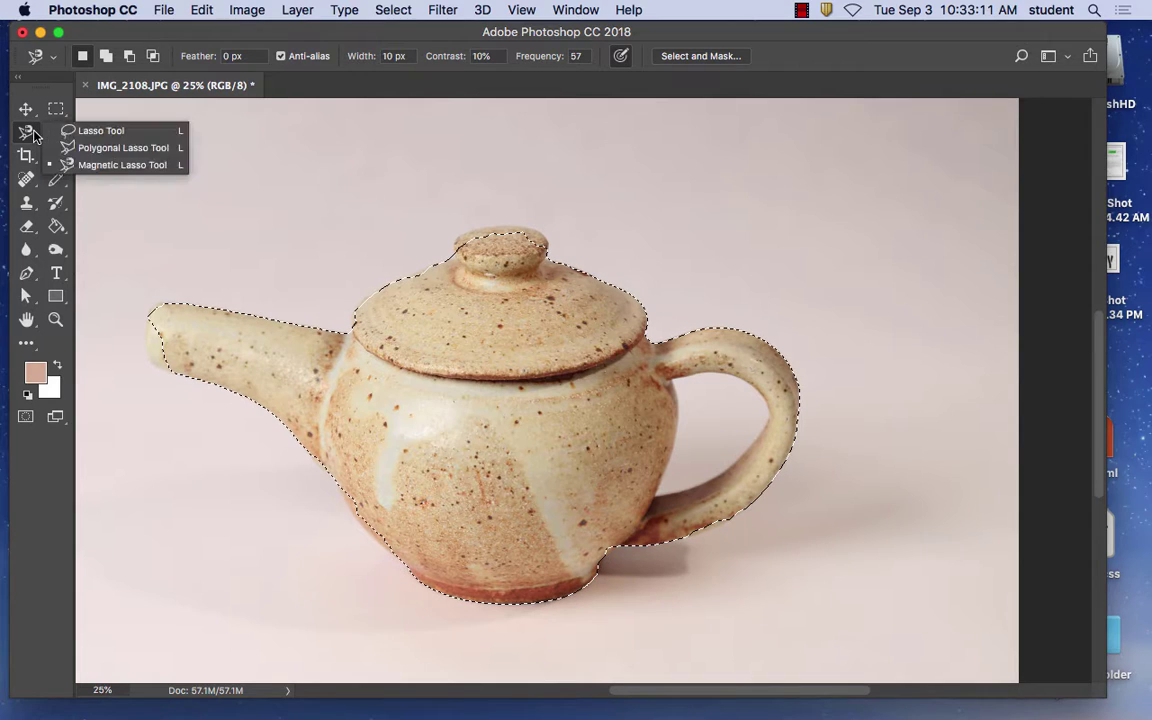
click(85, 134)
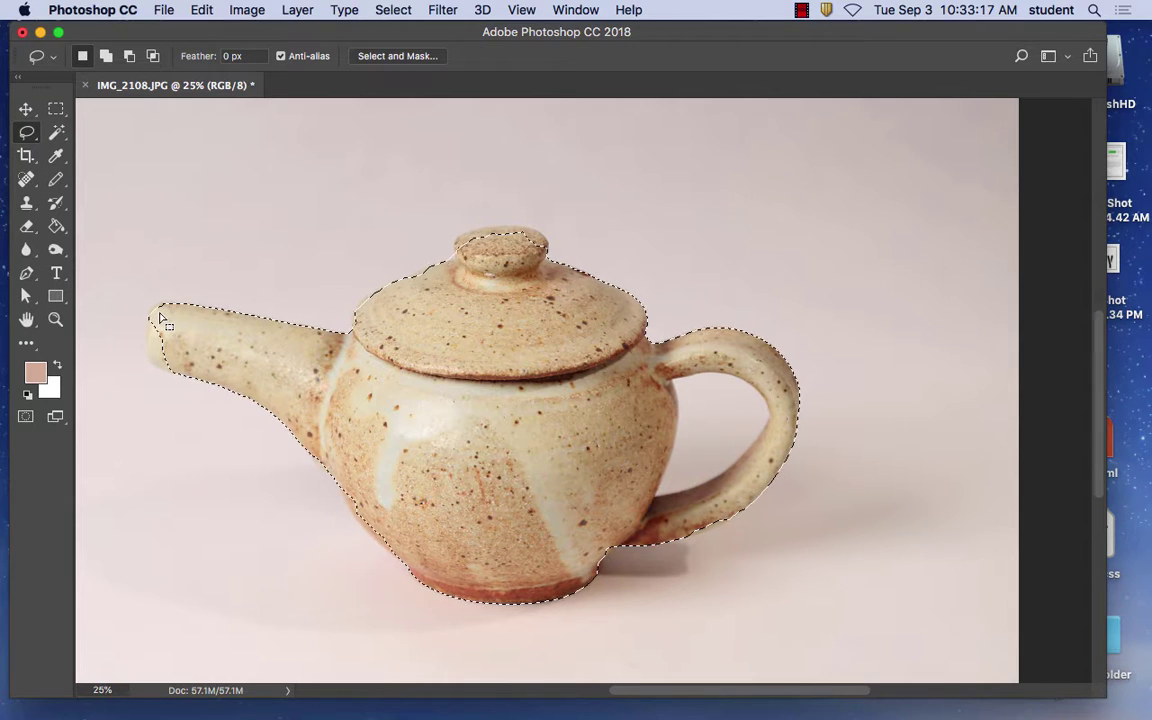
key(shift)
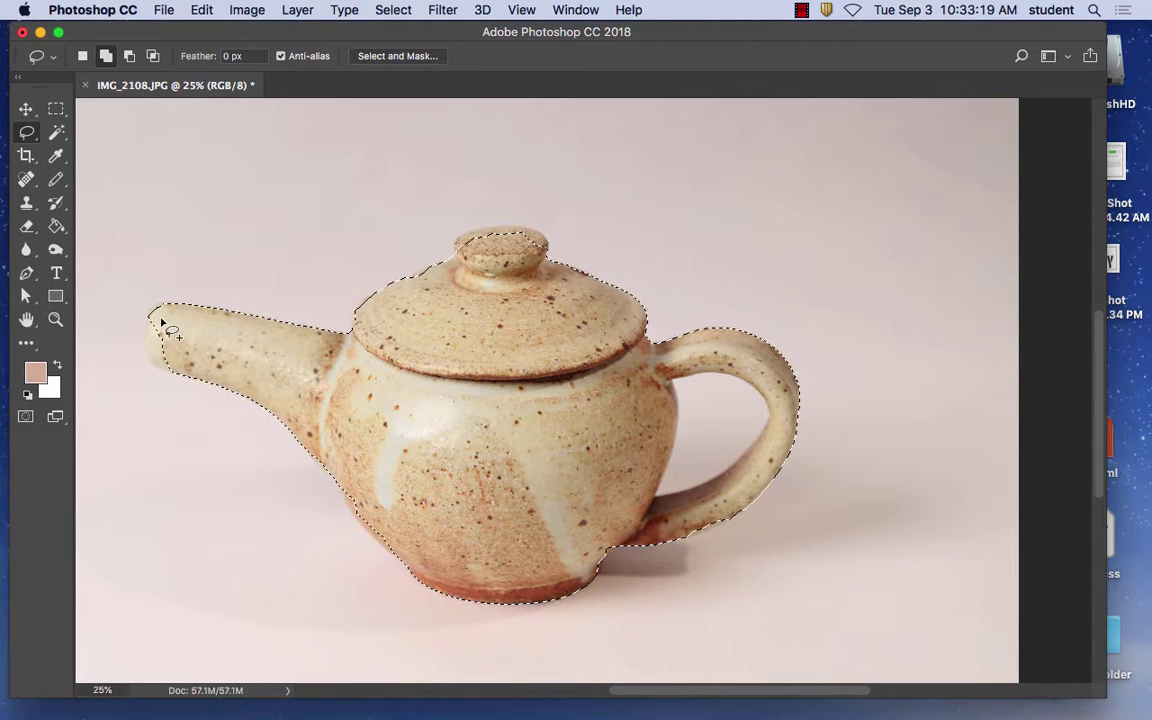
mouse_move(152, 311)
mouse_down()
mouse_move(136, 312)
mouse_move(152, 358)
mouse_move(182, 330)
mouse_move(170, 301)
mouse_move(155, 310)
mouse_up()
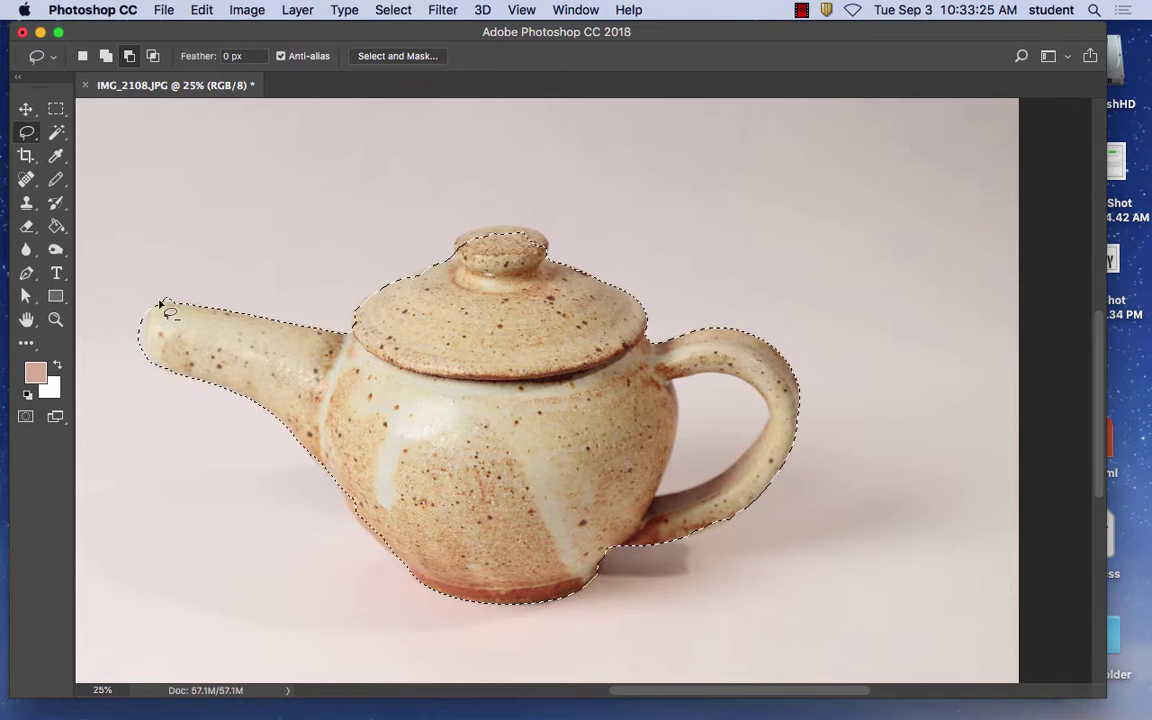
Step: Subtract the excess background around the spout tip from the selection with the Lasso tool
key(shift)
key(alt)
mouse_move(160, 304)
mouse_down()
mouse_move(150, 285)
mouse_move(170, 266)
mouse_move(163, 319)
mouse_move(141, 300)
mouse_move(138, 345)
mouse_move(152, 304)
mouse_up()
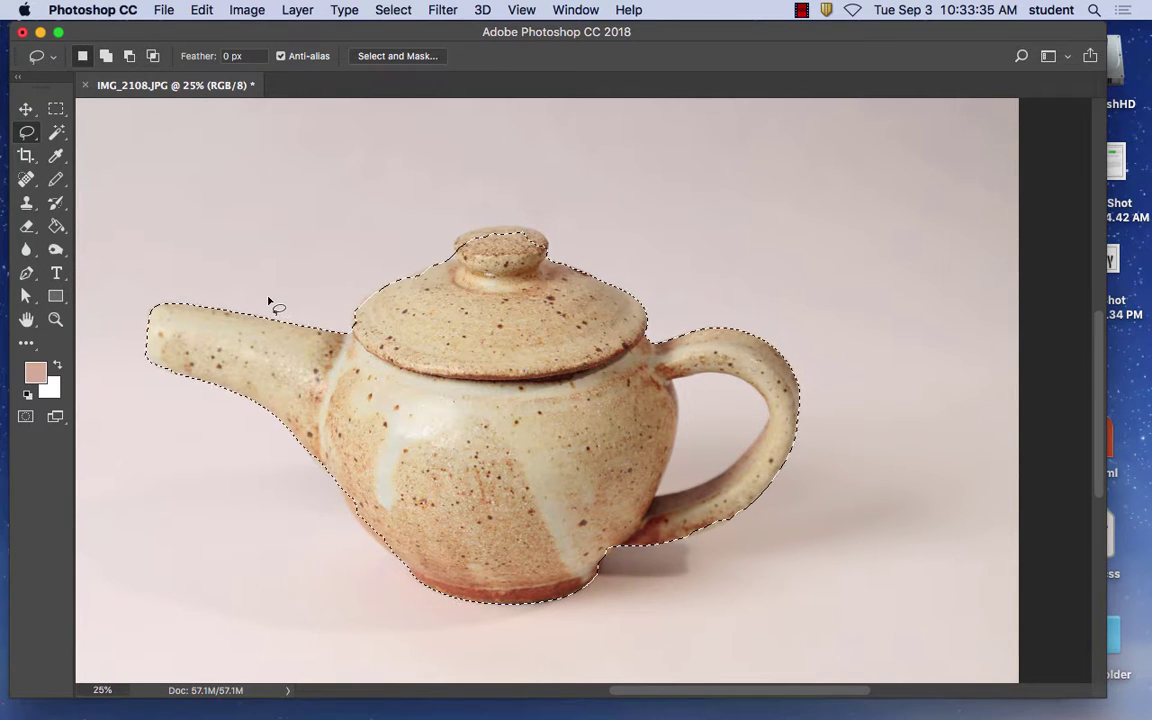
Step: Add the missed areas along the teapot's lower body, the lid knob and the lid's spout-side edge to the selection with the Lasso tool
key(shift)
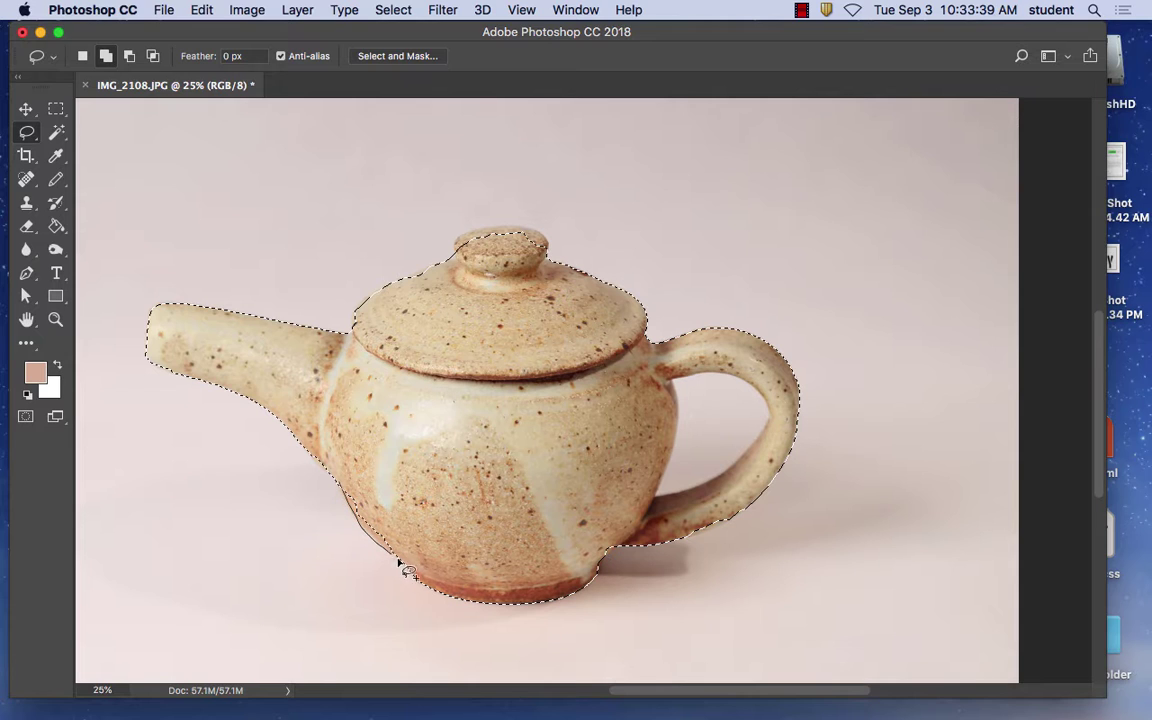
drag(350, 492, 346, 487)
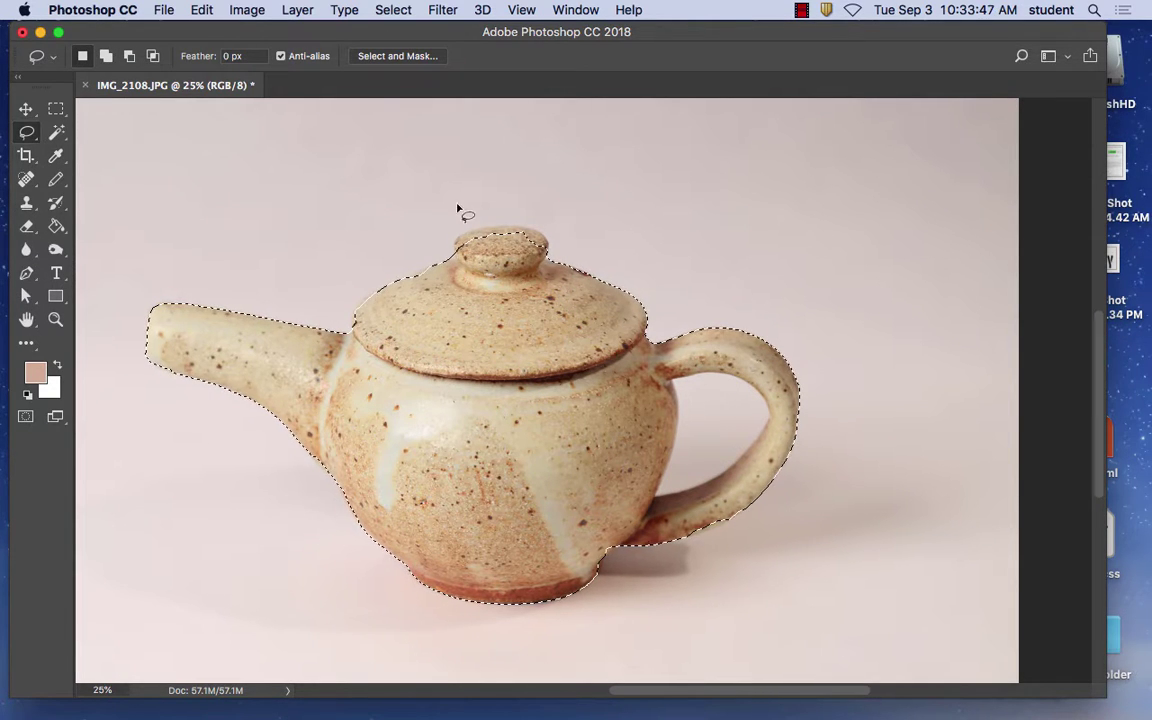
key(shift)
mouse_move(457, 256)
mouse_down()
mouse_move(461, 238)
mouse_move(509, 229)
mouse_move(541, 241)
mouse_move(548, 273)
mouse_up()
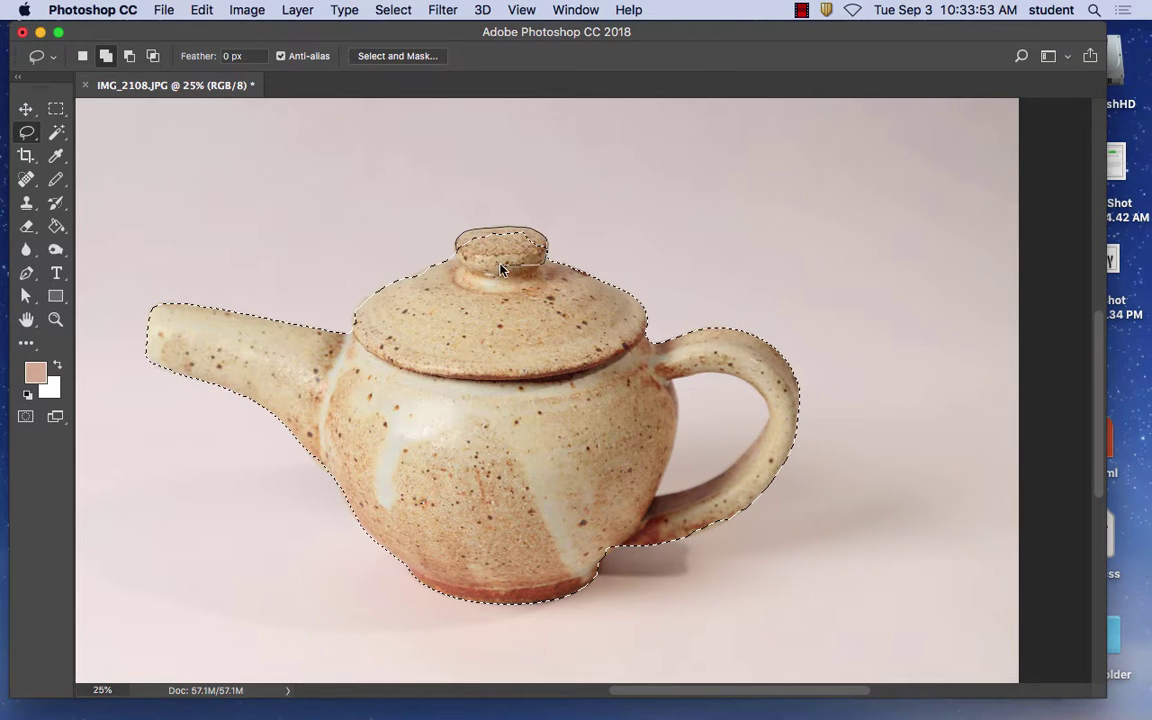
key(shift)
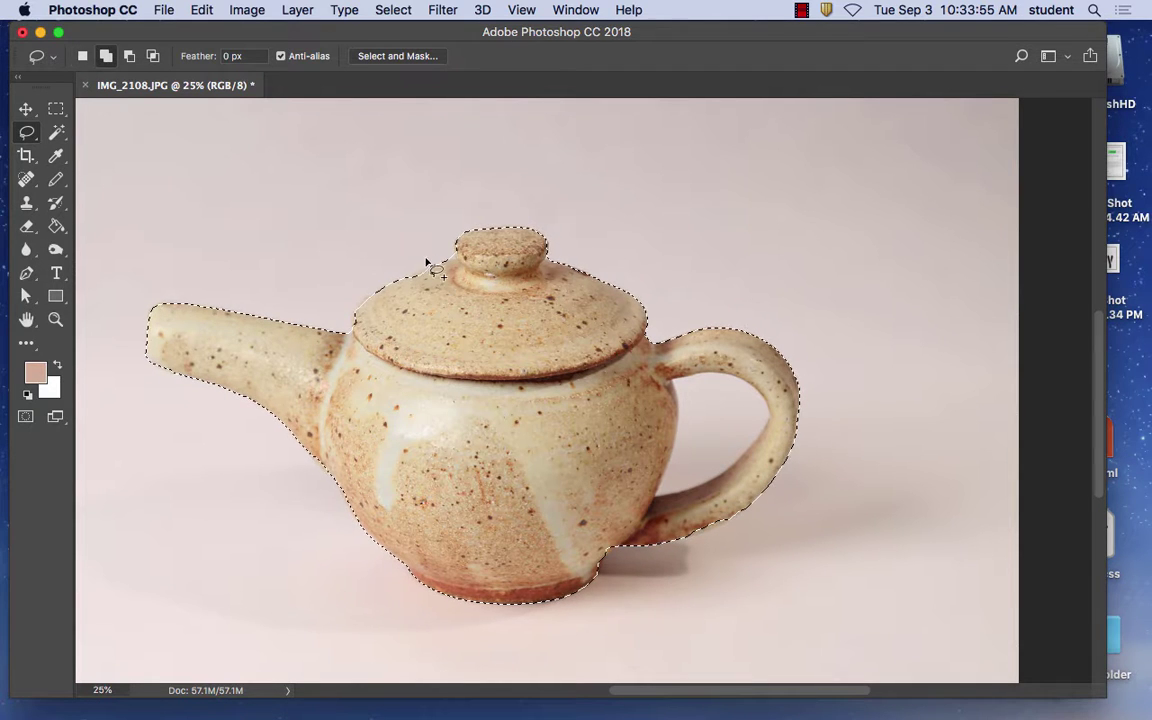
drag(411, 278, 356, 322)
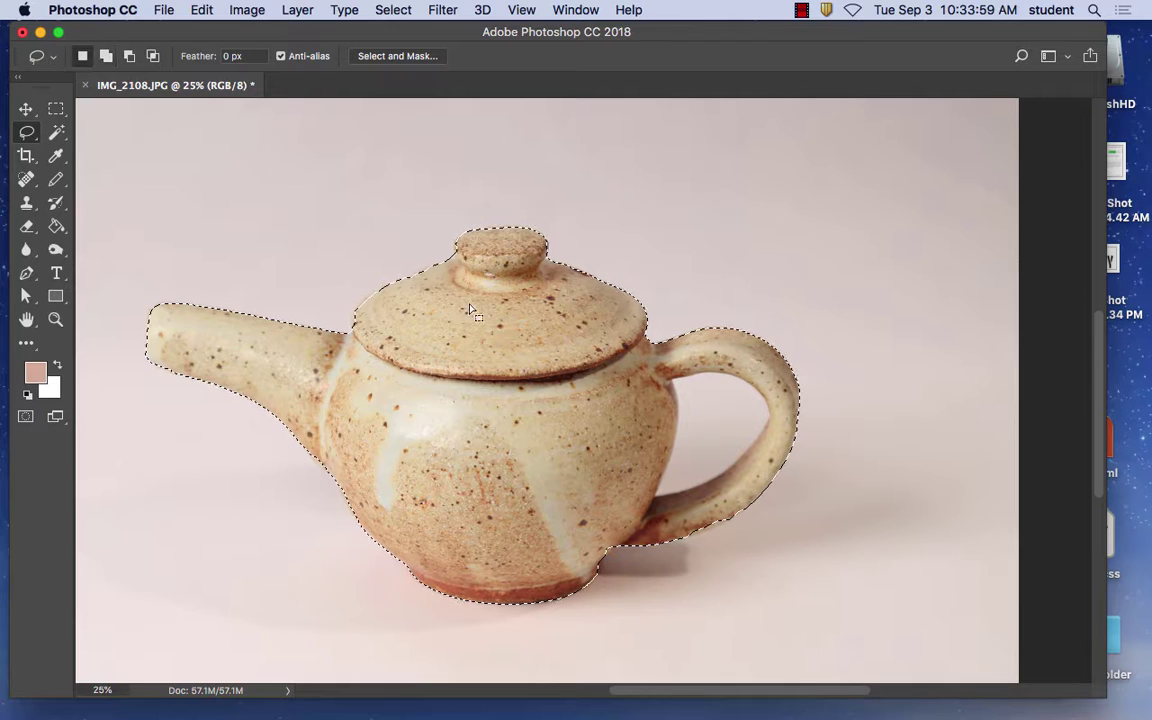
Step: Subtract the excess background beside the lid's spout-side edge and the opening inside the handle from the selection with the Lasso tool
key(alt)
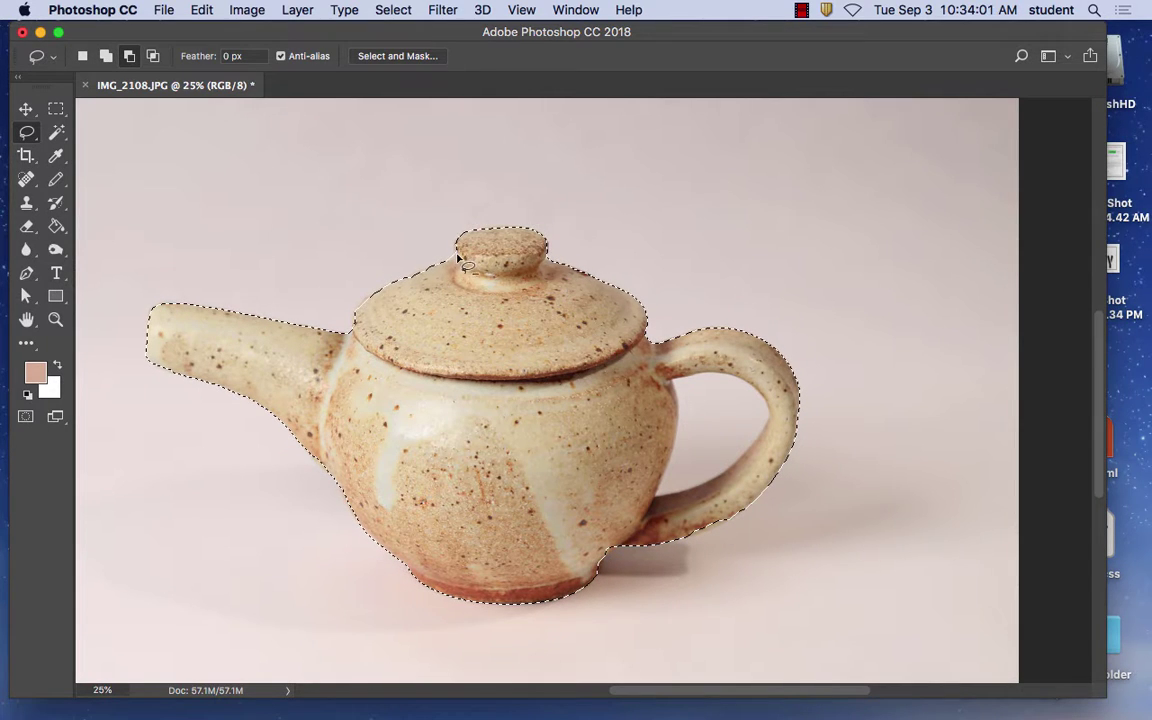
drag(384, 294, 356, 317)
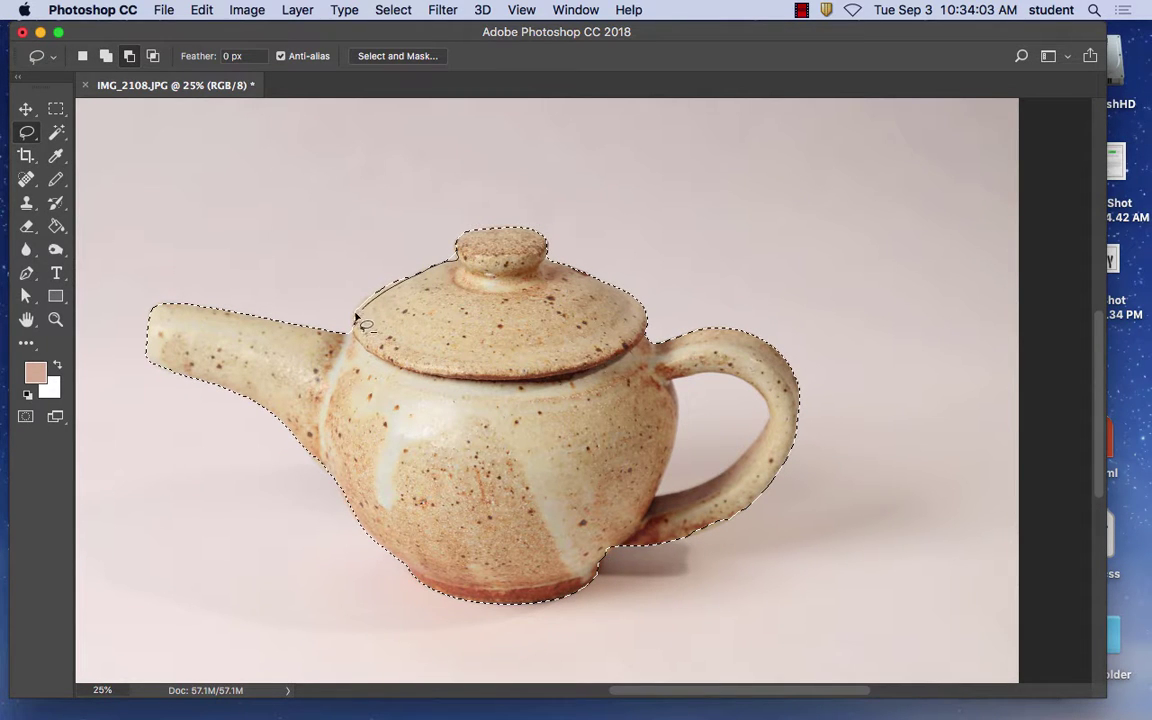
mouse_move(383, 270)
mouse_down()
mouse_move(386, 215)
mouse_move(372, 250)
mouse_up()
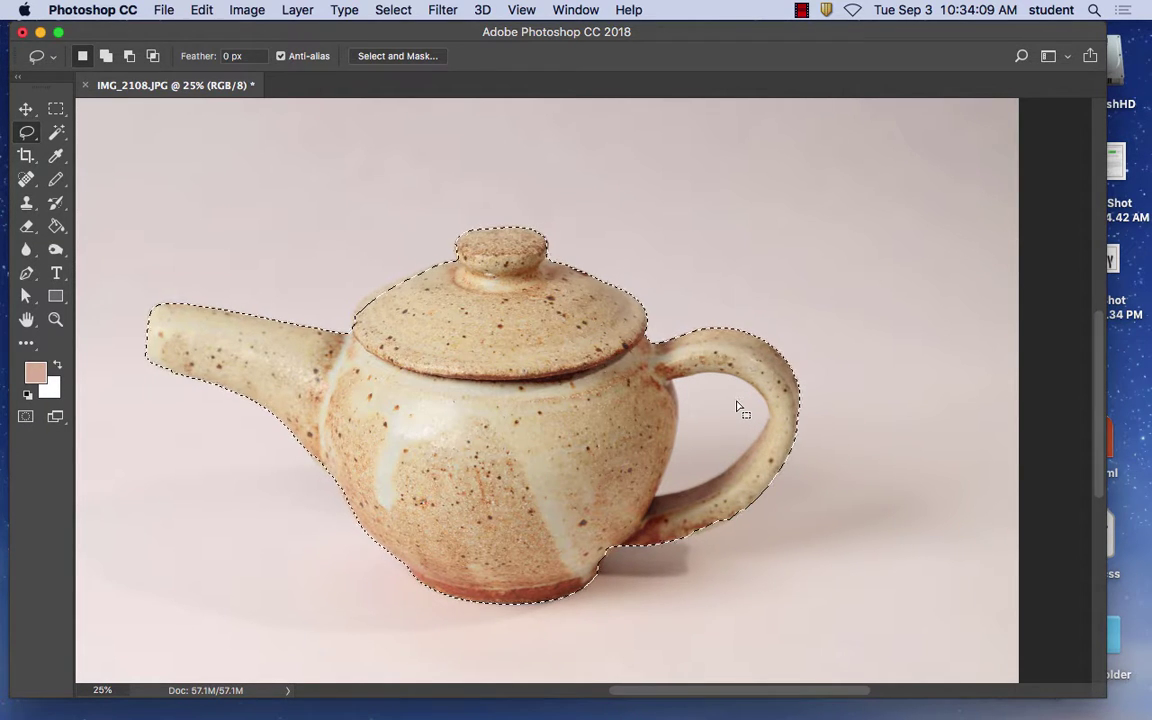
key(alt)
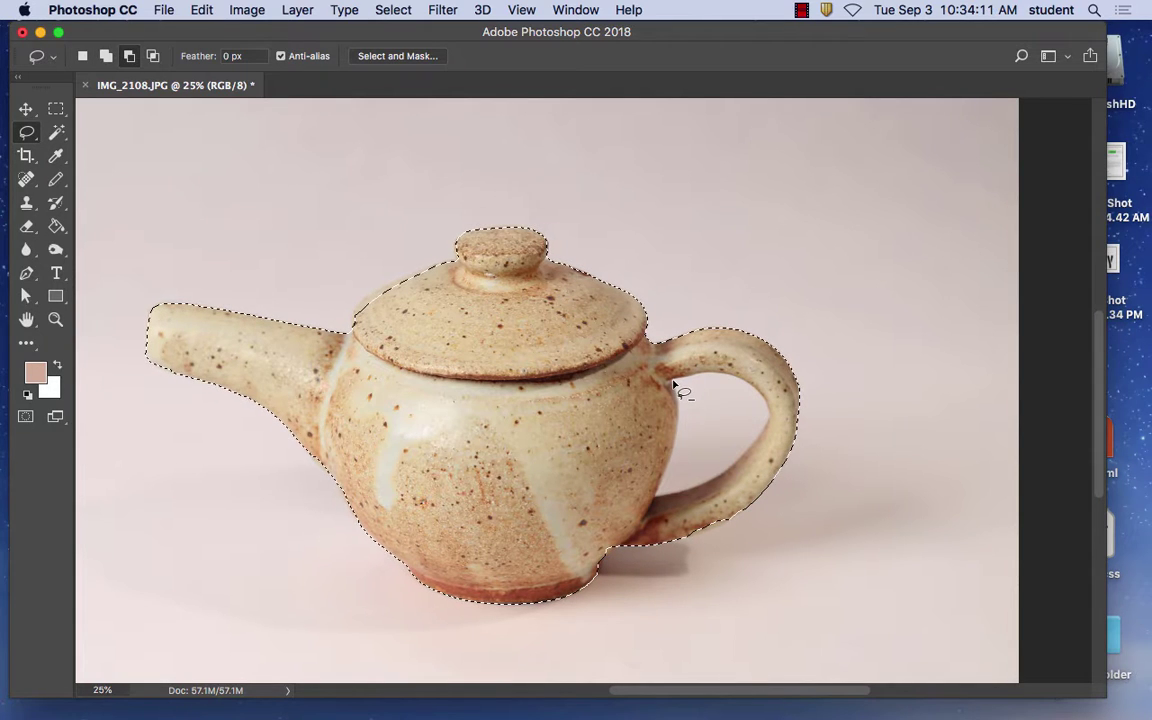
mouse_move(674, 377)
mouse_down()
mouse_move(750, 385)
mouse_move(767, 418)
mouse_move(715, 476)
mouse_move(652, 495)
mouse_move(674, 380)
mouse_up()
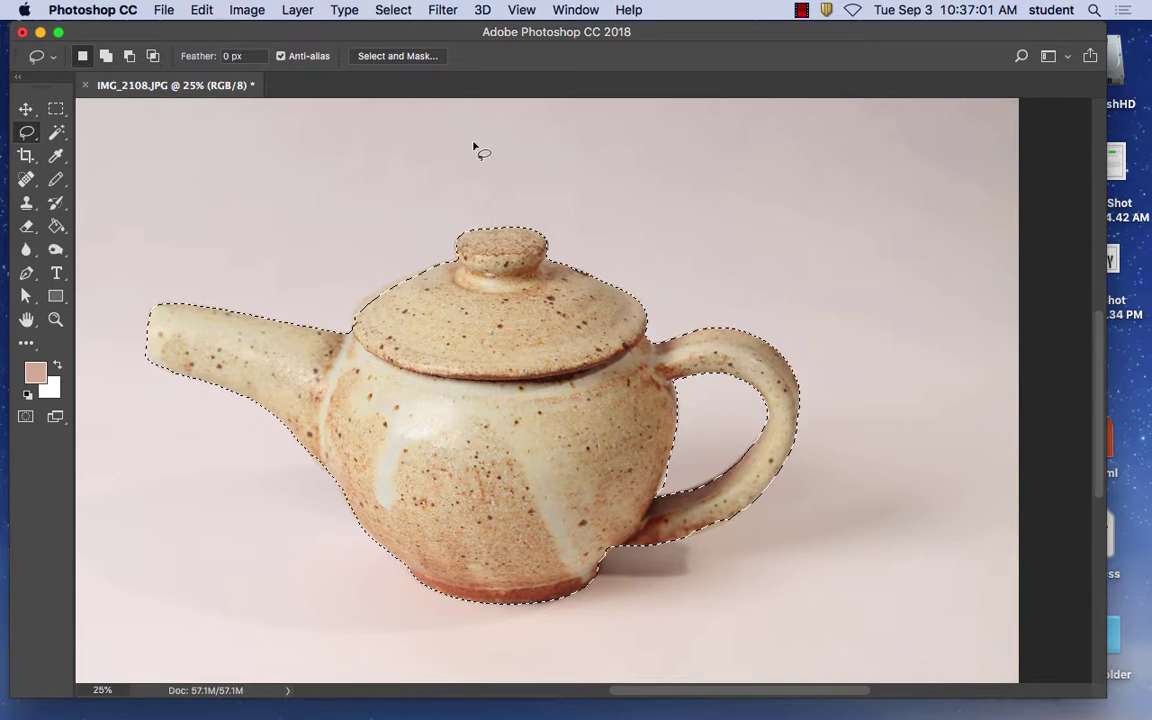
Step: Invert the selection to cover the background and fill it with white
click(407, 9)
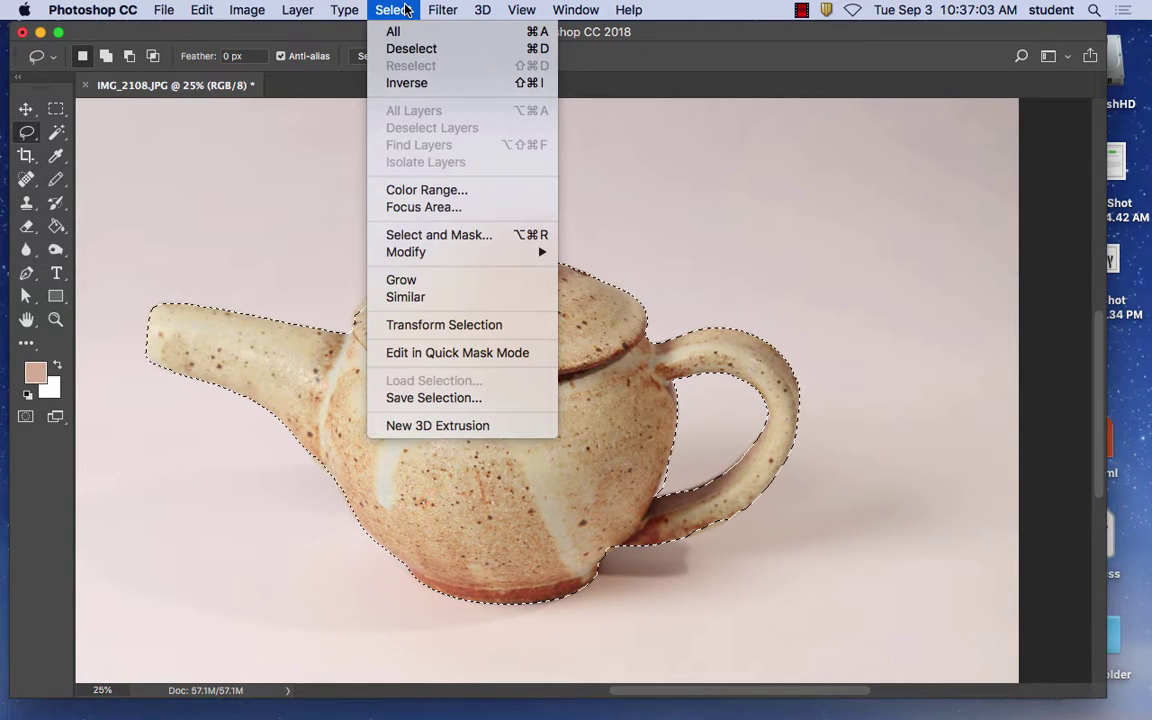
click(405, 82)
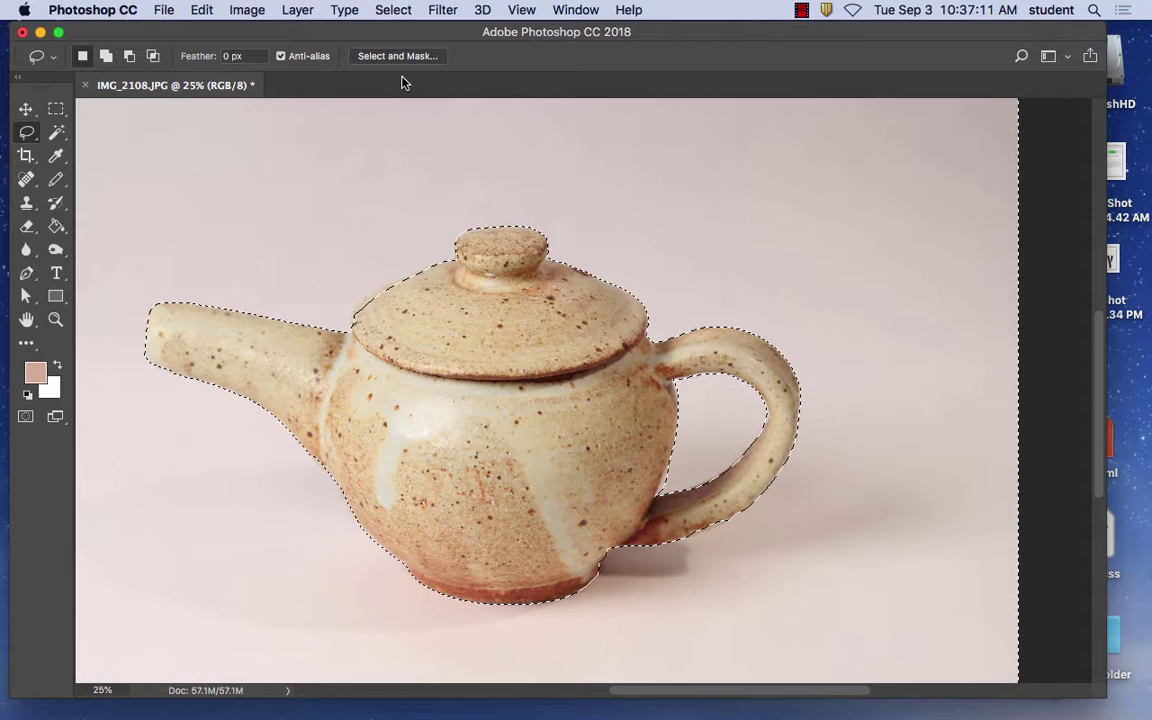
key(shift+BackSpace)
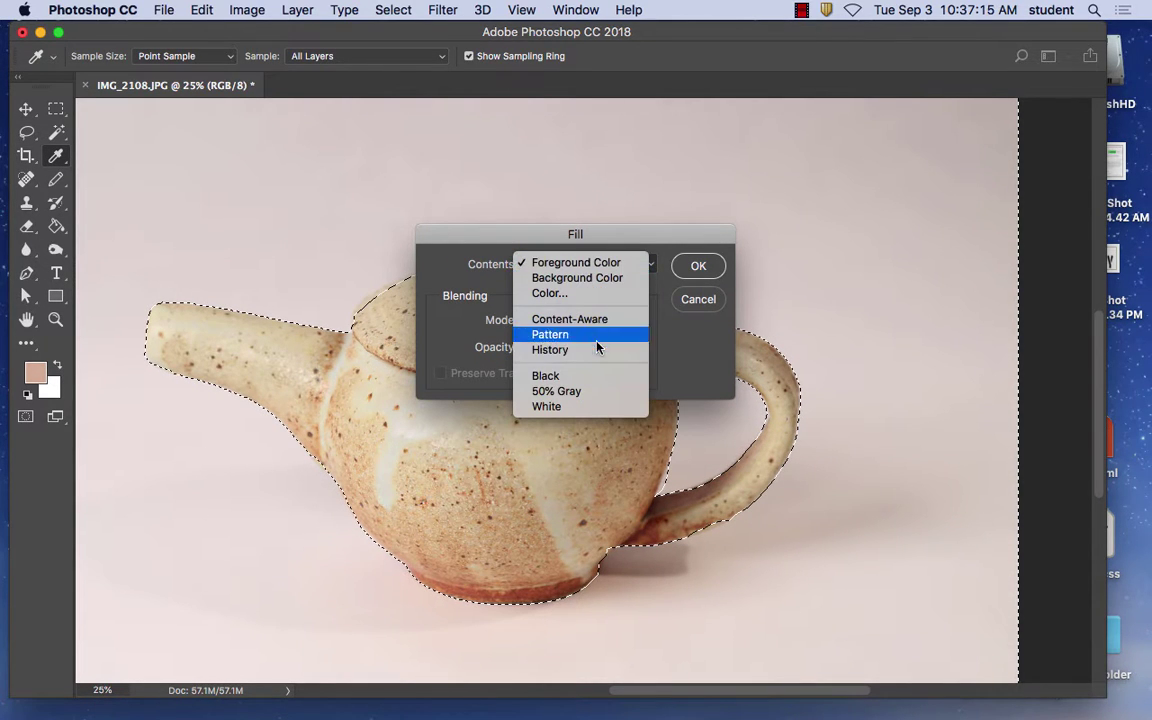
click(594, 405)
click(698, 268)
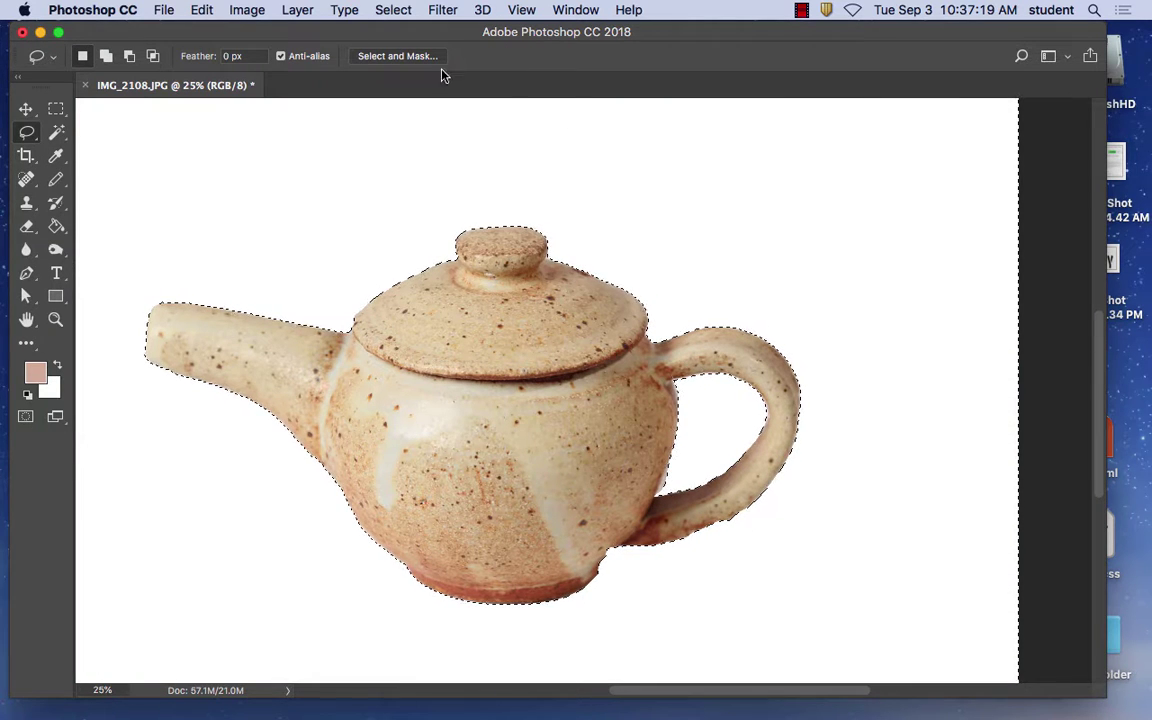
Step: Undo the white fill and invert the selection back to the teapot
click(201, 10)
click(200, 34)
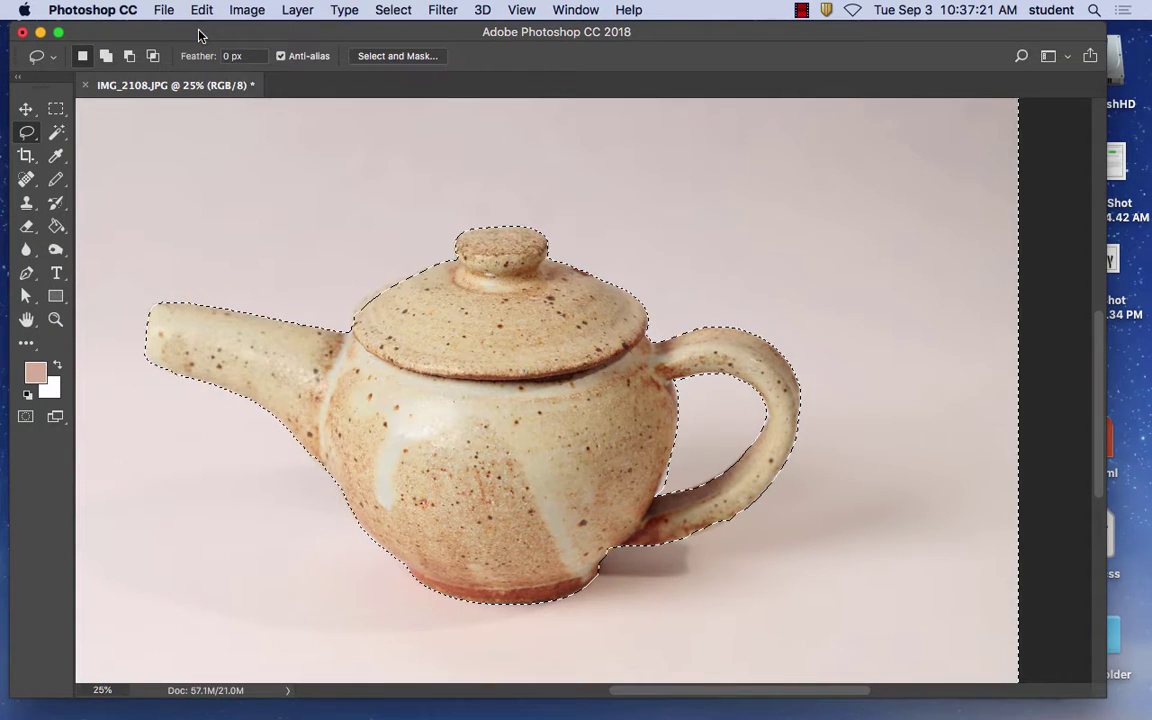
click(405, 8)
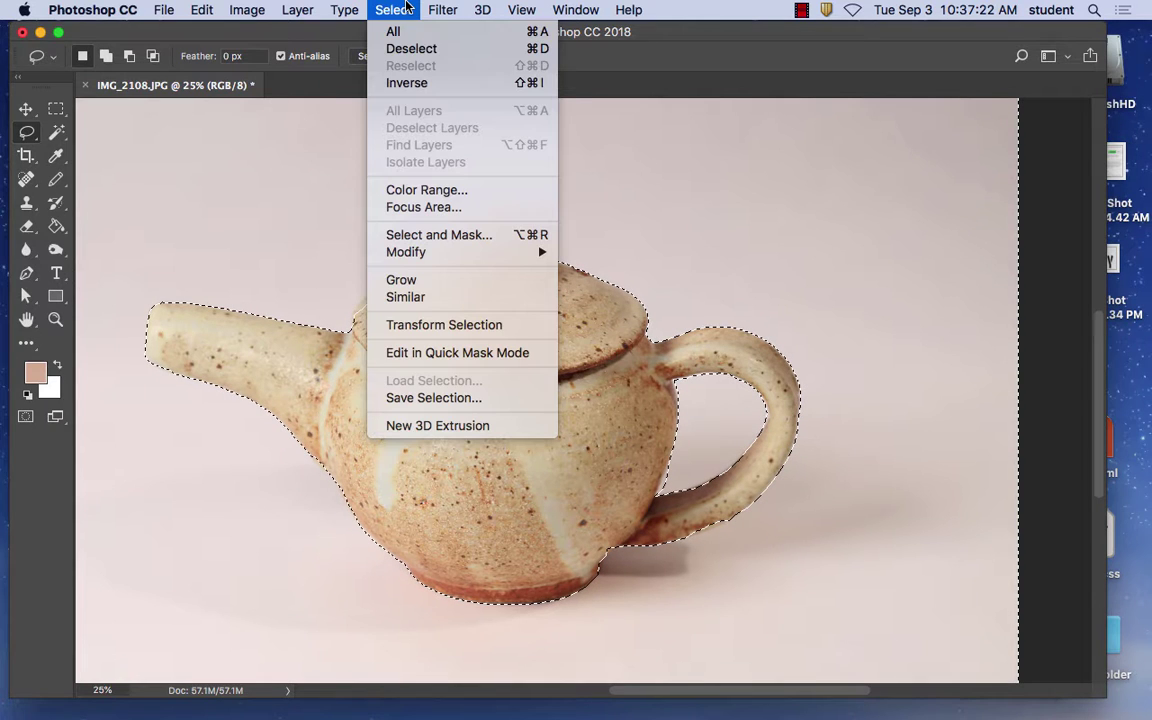
click(428, 86)
Step: Invert the teapot selection again and fill the selected background with white in Normal mode at 100% opacity
click(396, 9)
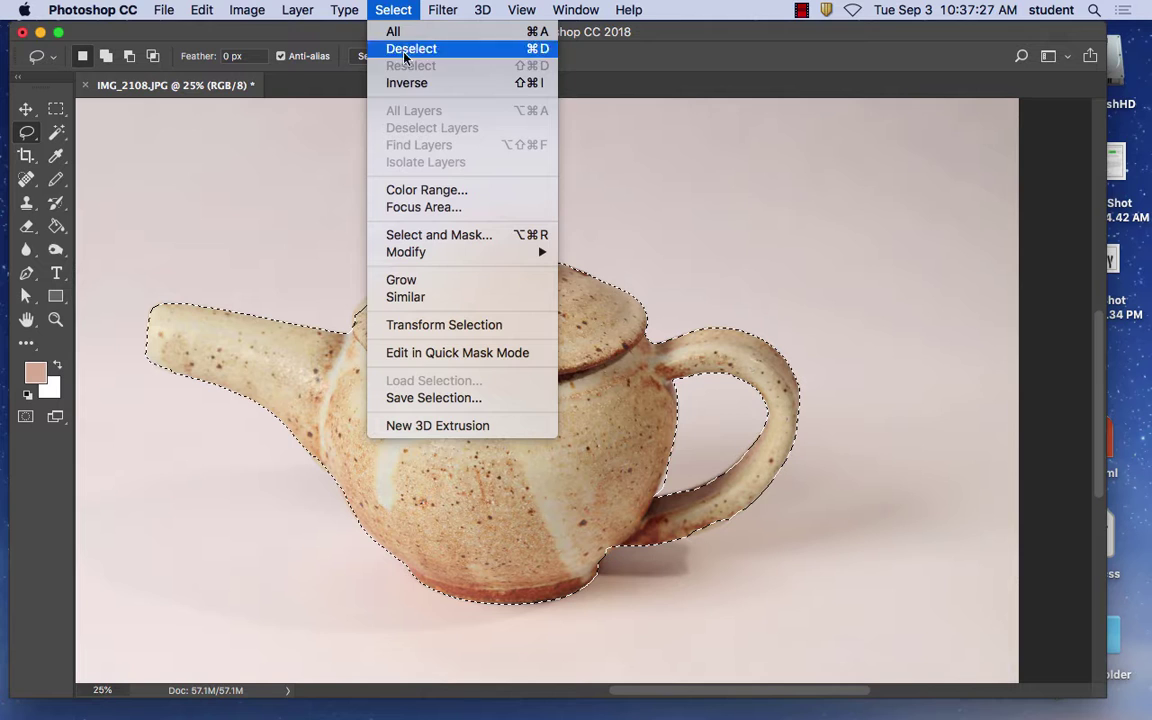
click(375, 80)
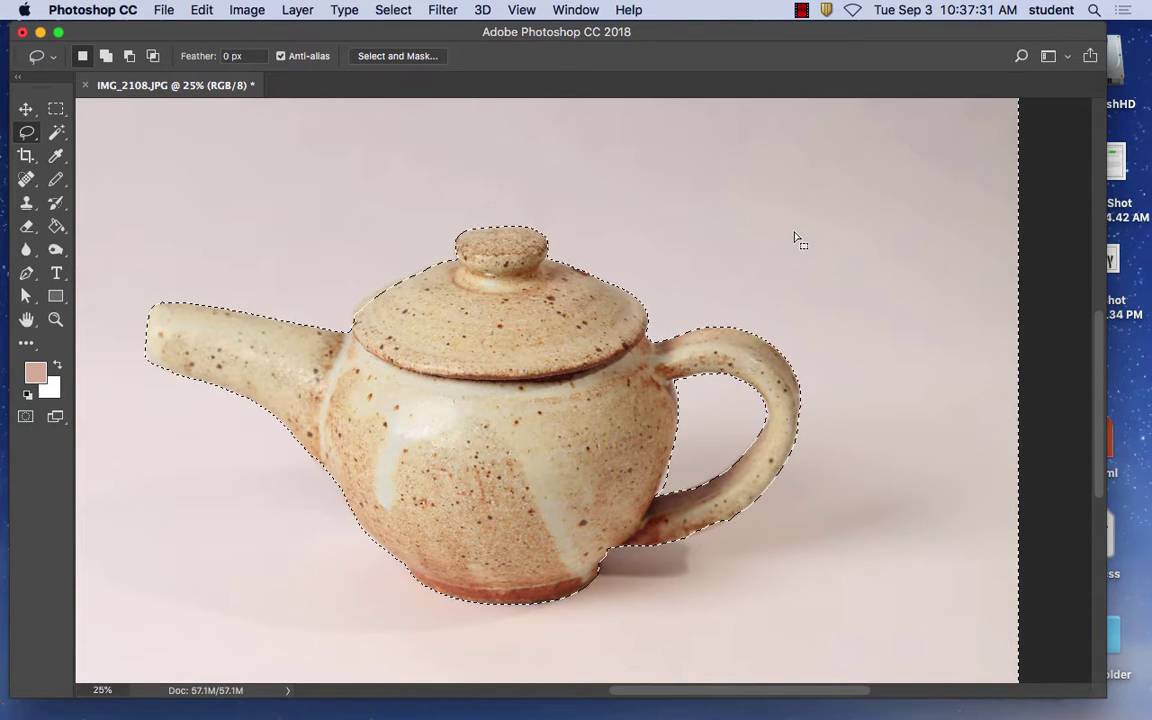
key(shift+BackSpace)
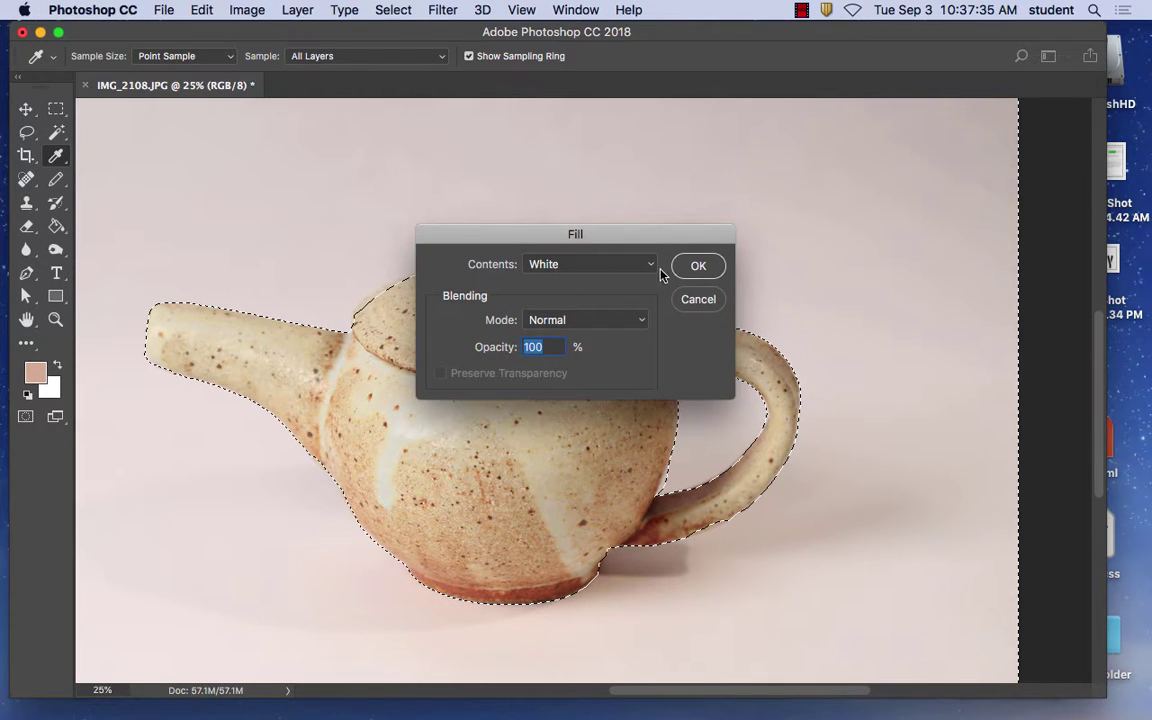
click(699, 267)
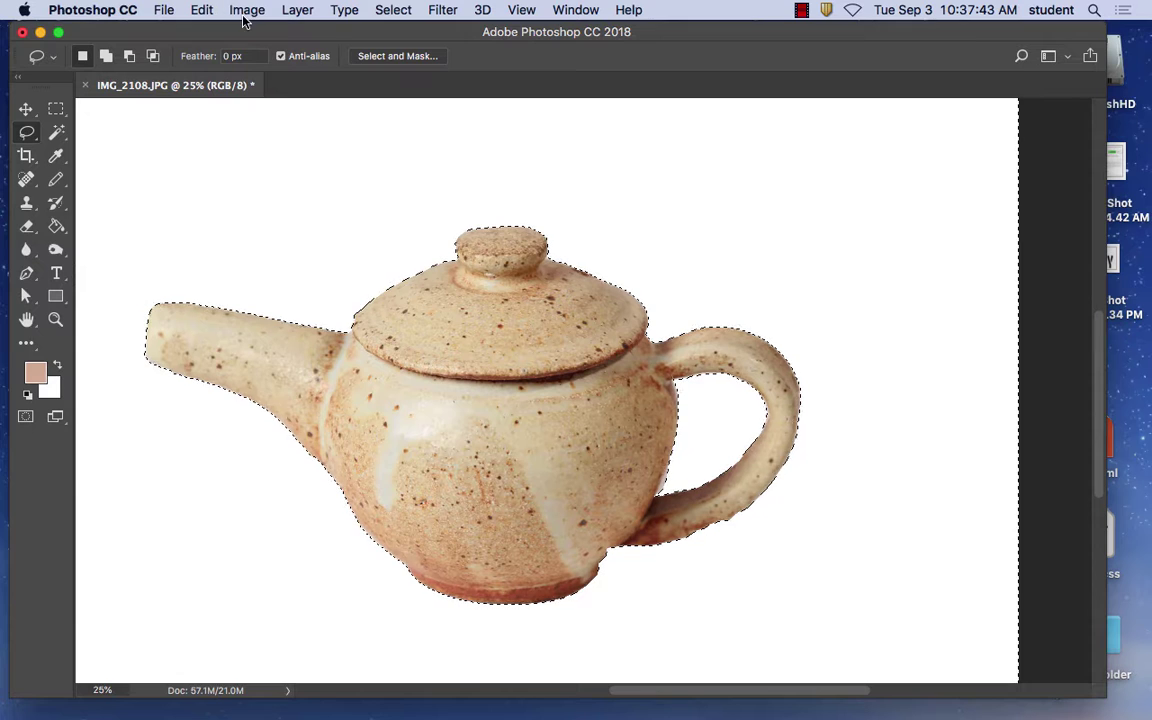
Step: Undo the last fill and reapply a white fill to the selected background at 100% opacity
click(204, 11)
click(209, 34)
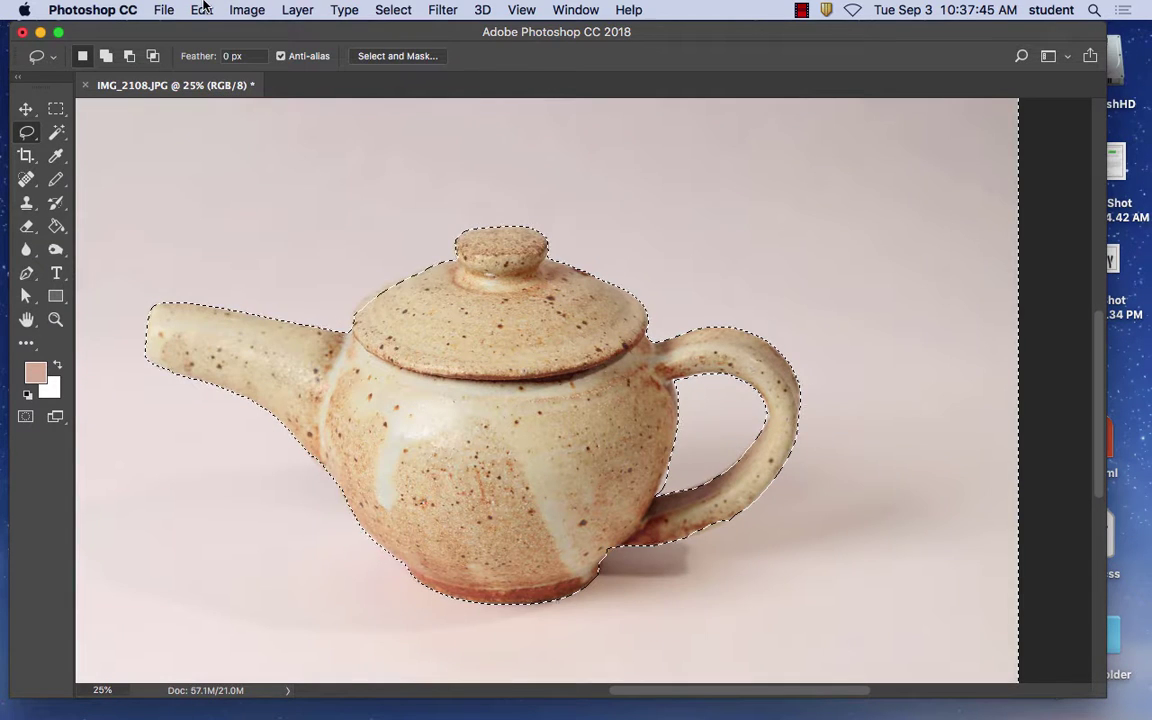
click(203, 8)
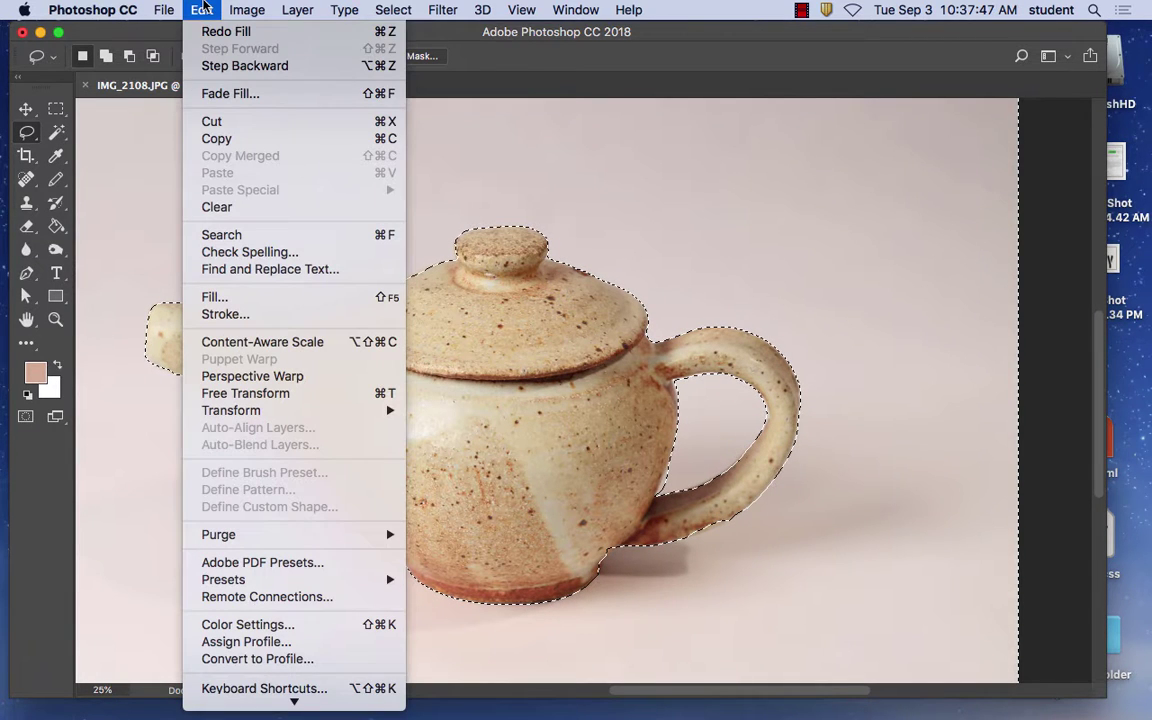
click(279, 303)
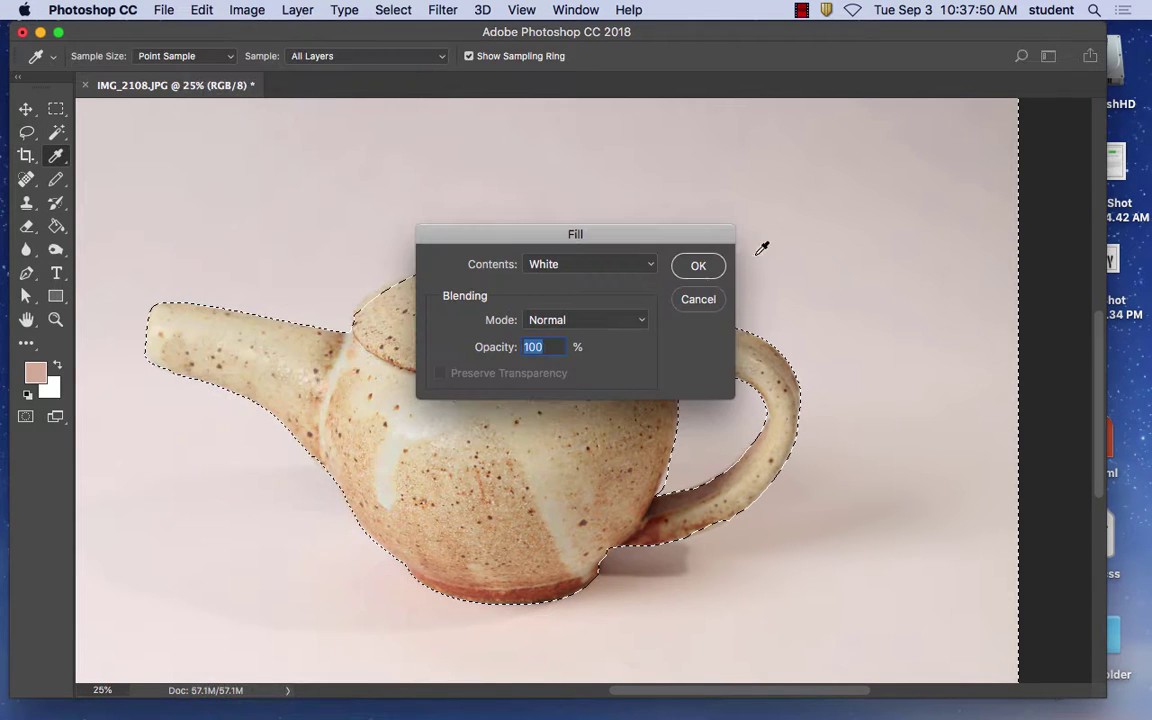
click(700, 266)
key(l)
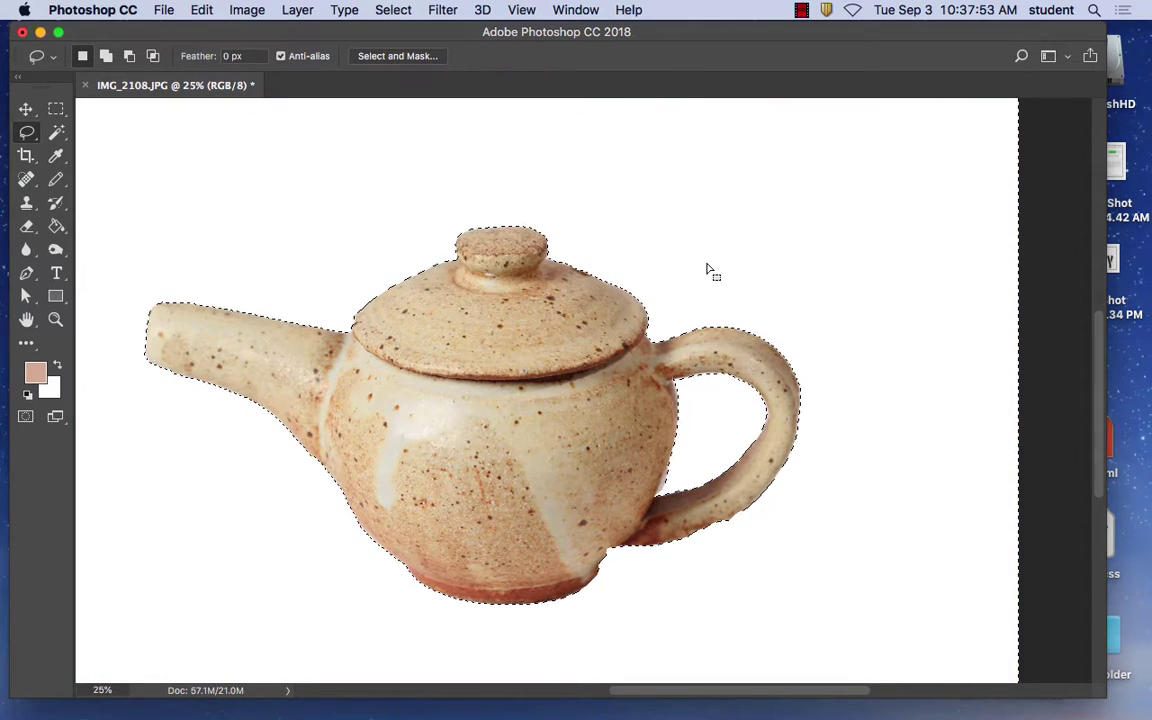
Step: Deselect the white background around the teapot
key(super+minus)
key(super+minus)
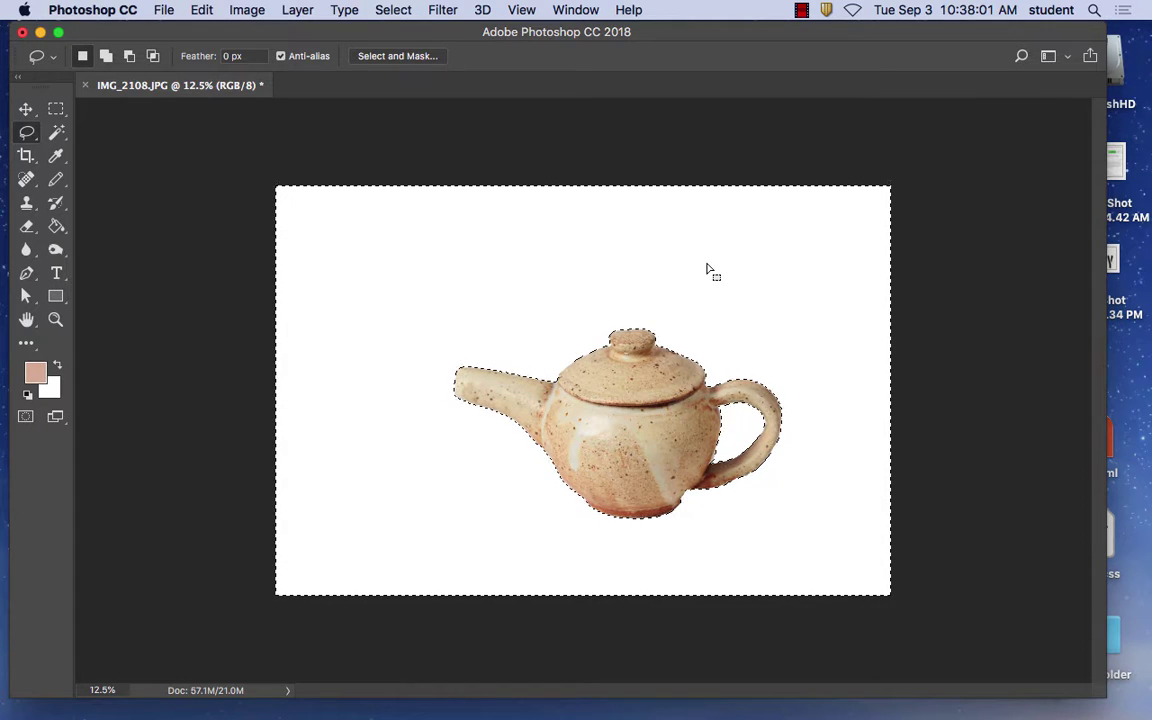
key(super+d)
Step: Hide Photoshop and, from the images_to_practice folder in Finder, open portrait.png with Adobe Photoshop CC 2018
click(85, 9)
mouse_move(155, 8)
mouse_move(90, 8)
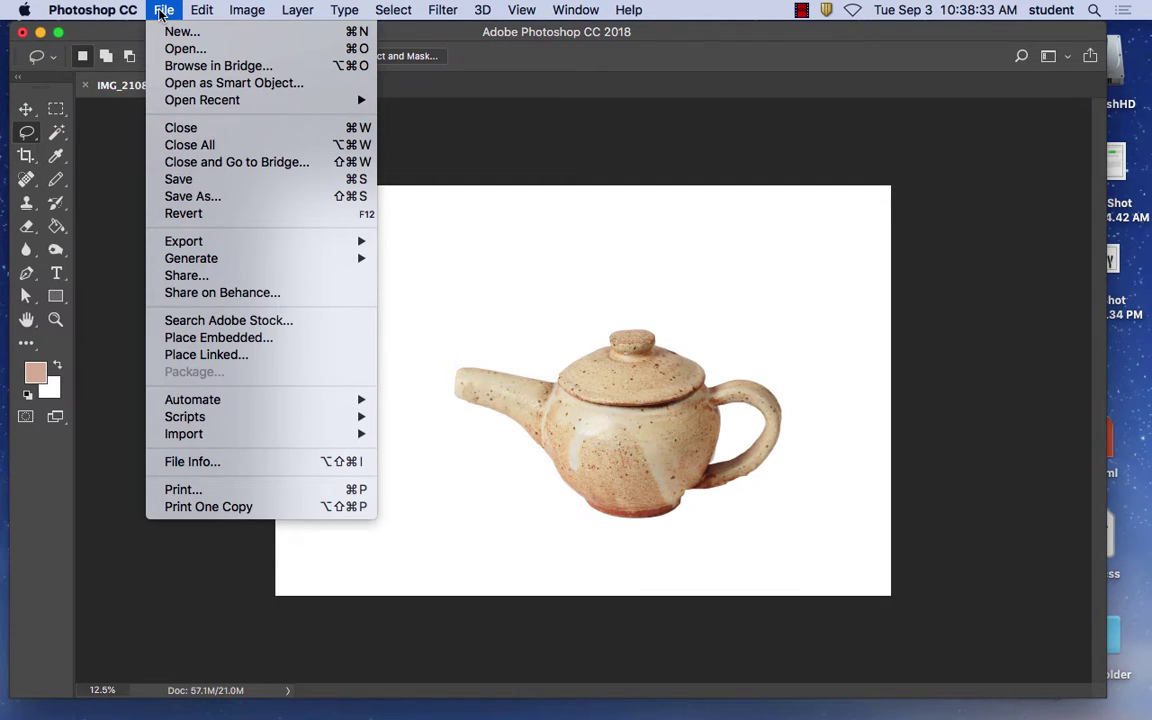
click(100, 120)
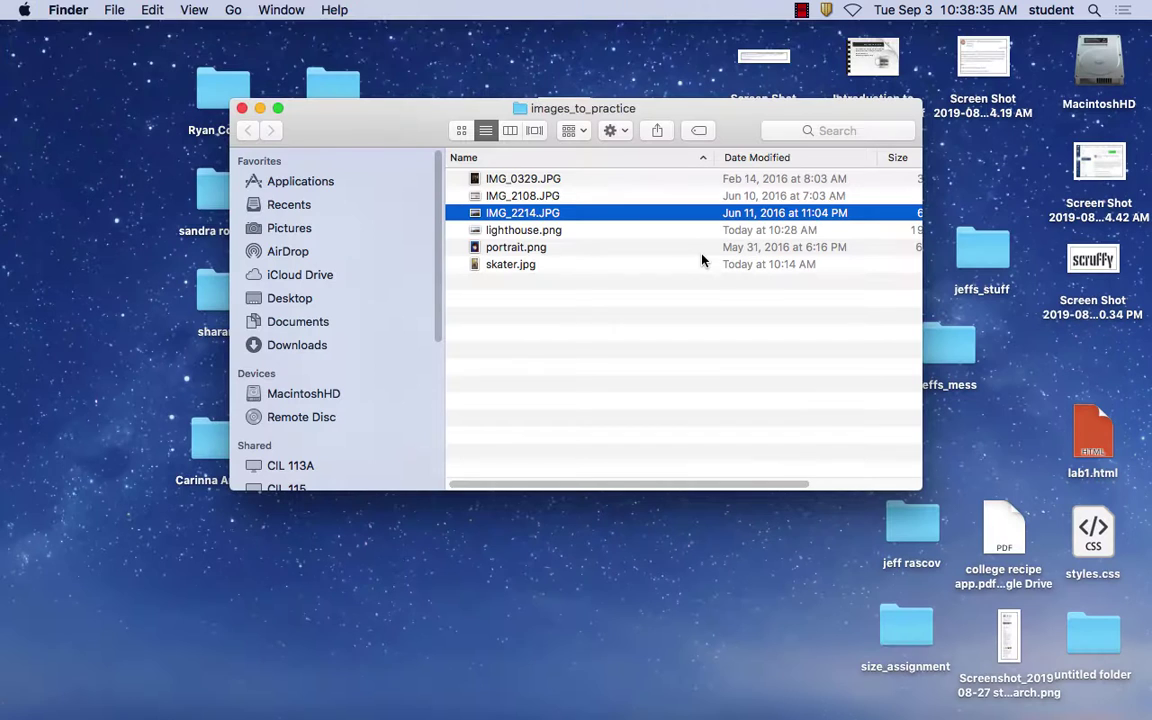
click(516, 249)
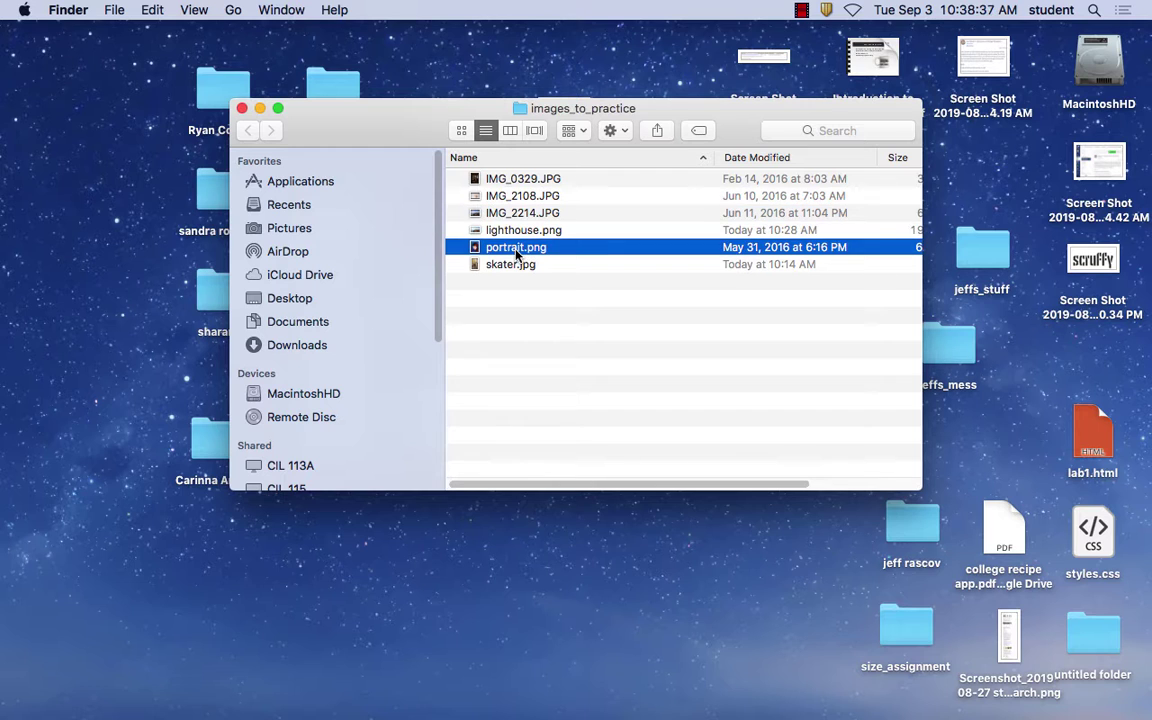
right_click(517, 252)
mouse_move(620, 275)
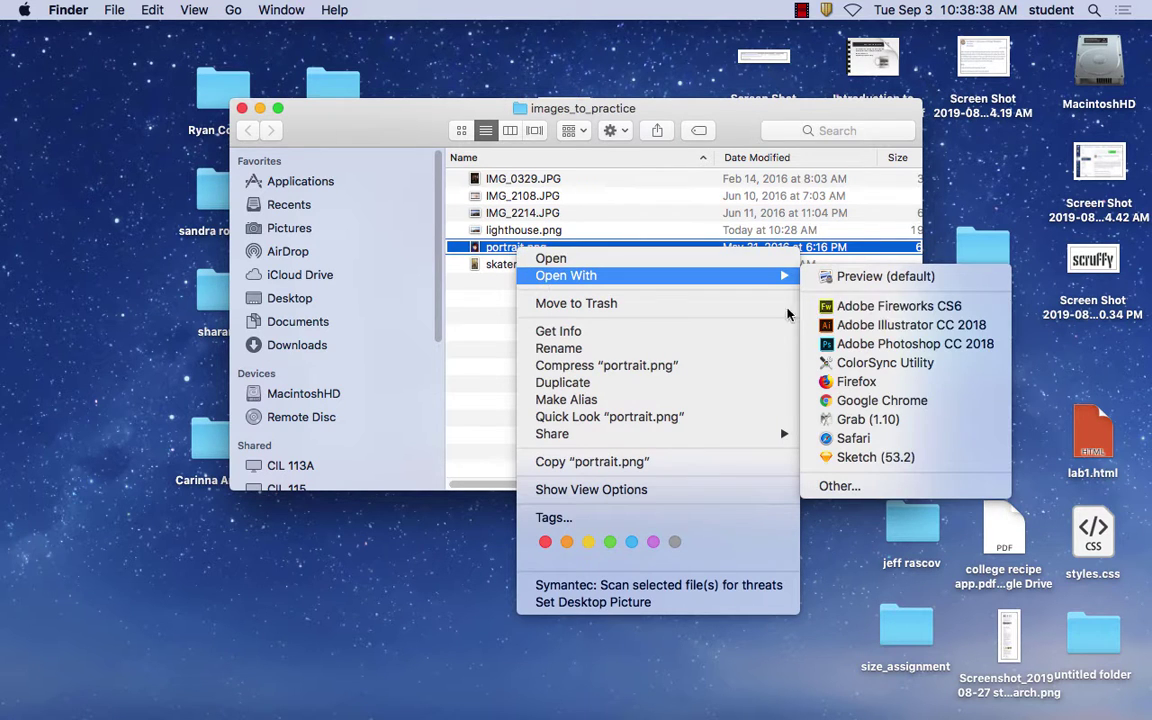
click(877, 343)
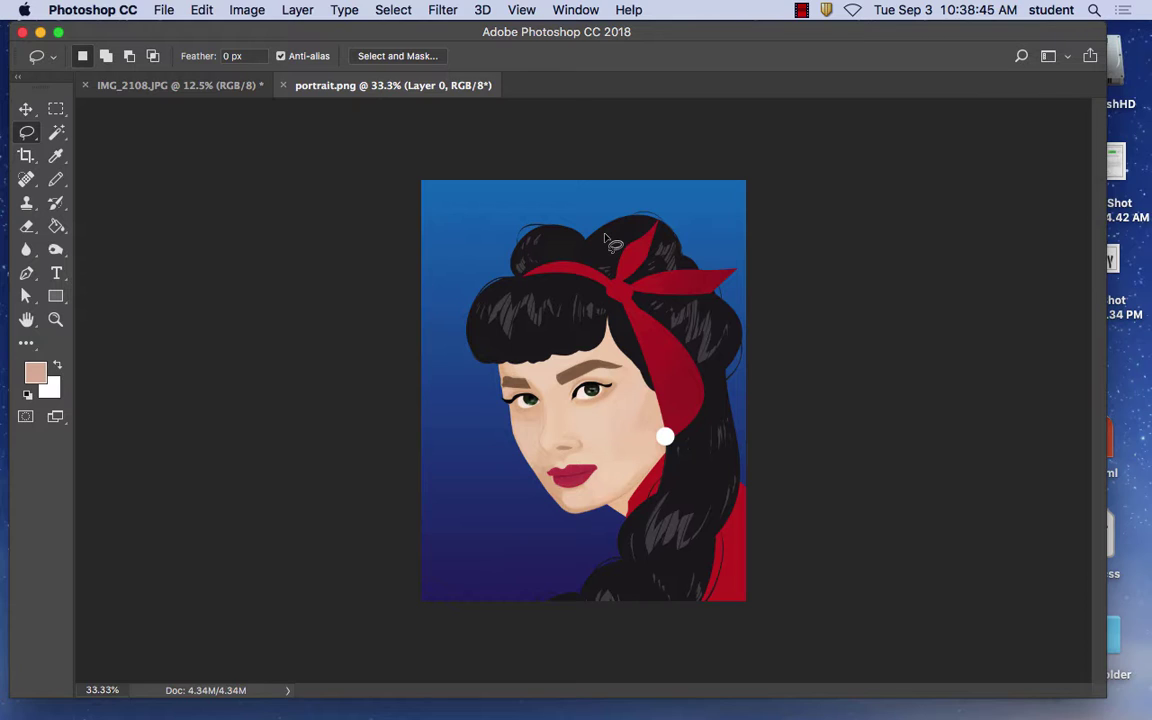
Step: Select the red headscarf in the portrait with the Magic Wand tool
click(59, 134)
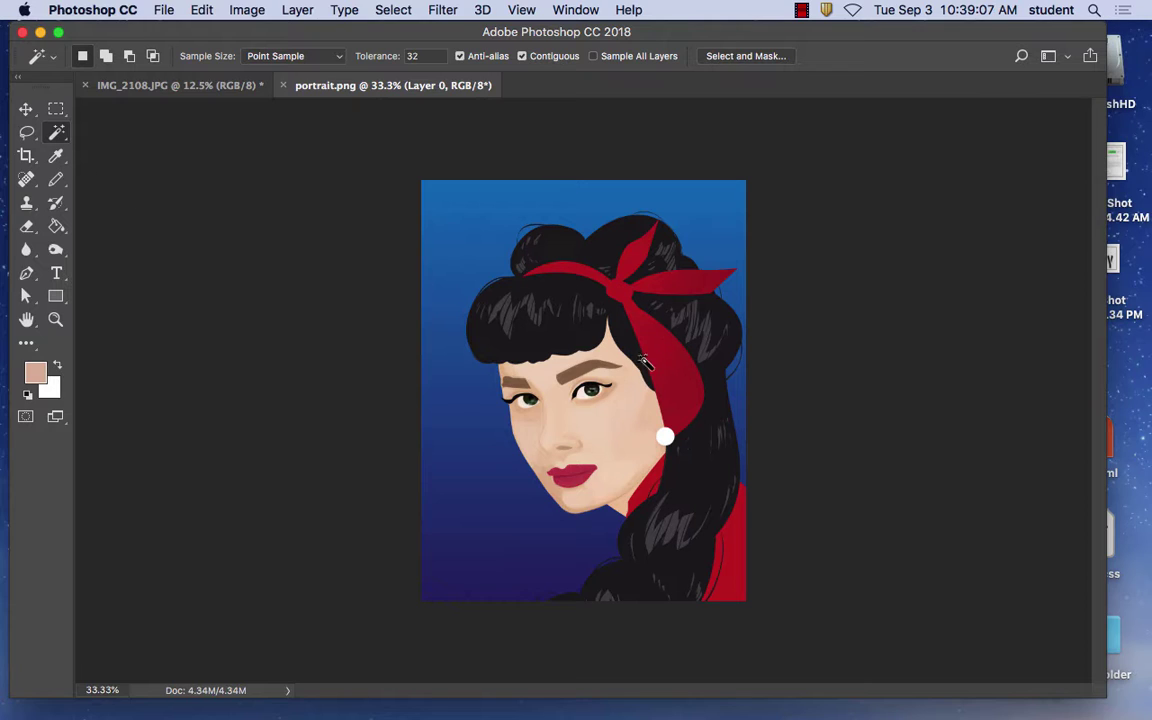
right_click(57, 137)
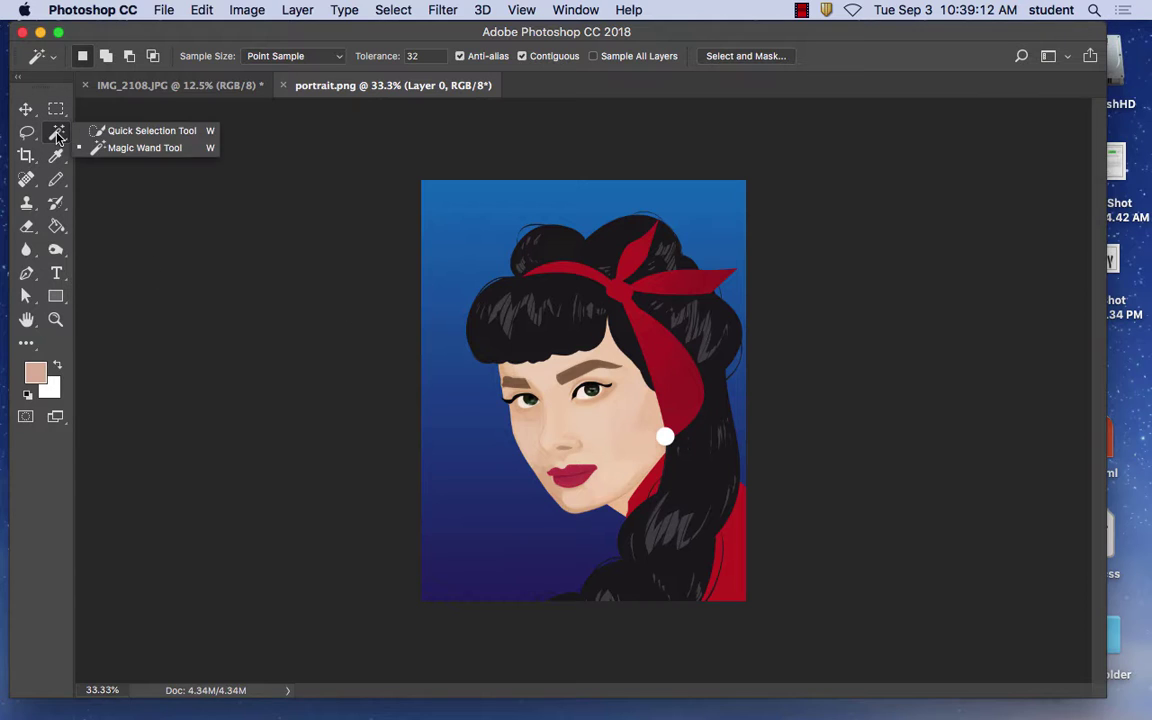
click(160, 149)
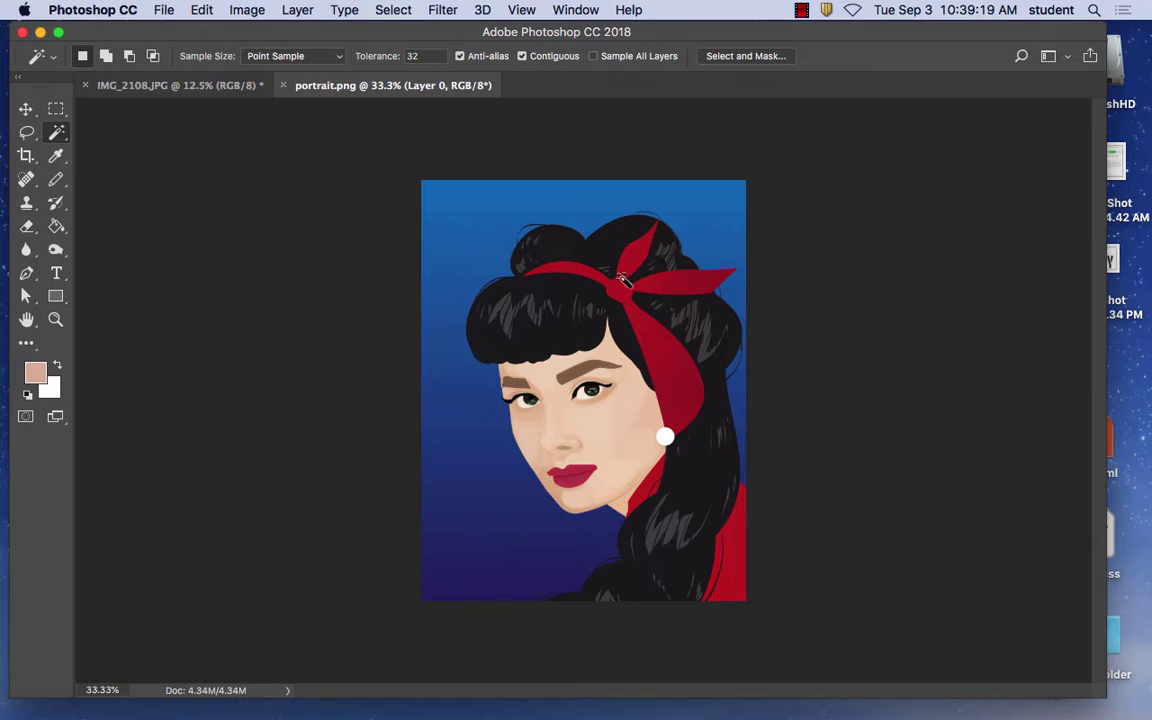
click(591, 276)
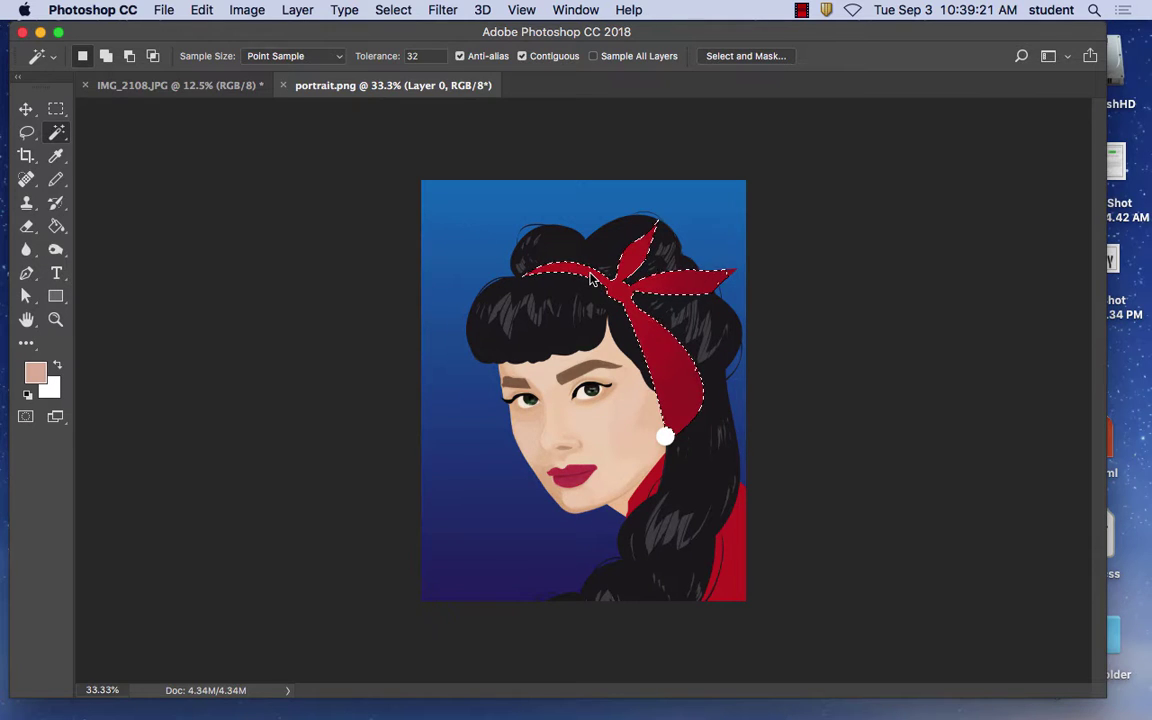
Step: Set the Magic Wand tolerance to 10 and reselect the red headscarf from its upper bow tip
click(404, 55)
text(10)
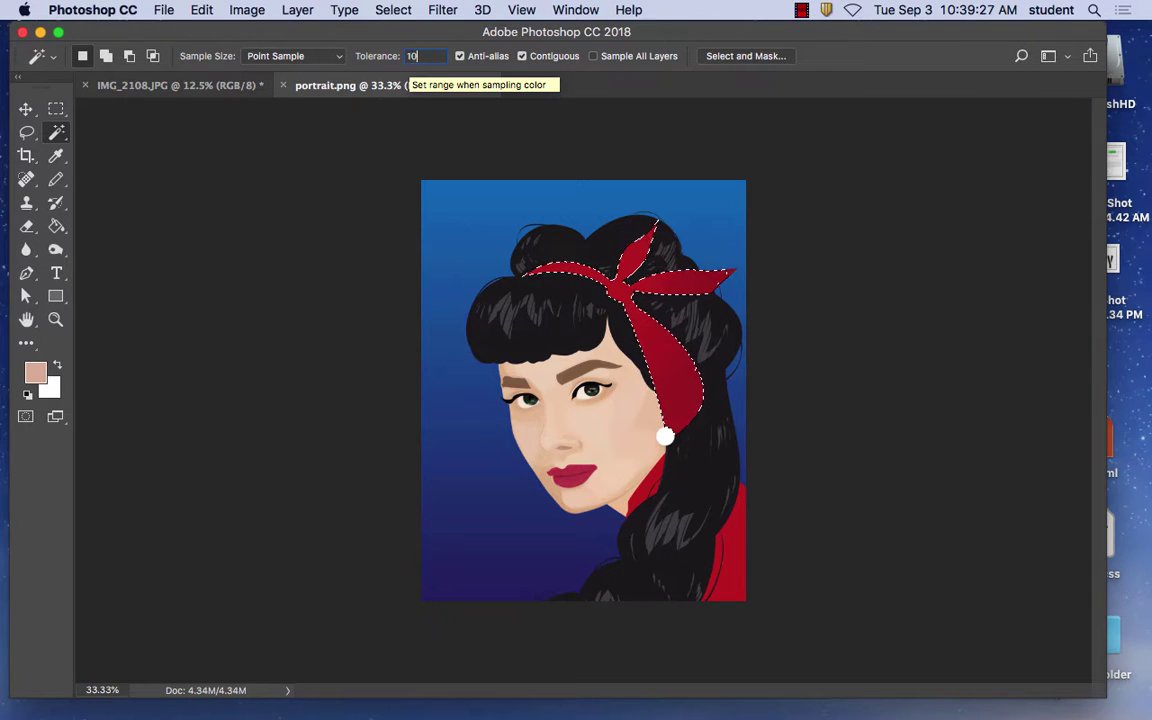
click(643, 258)
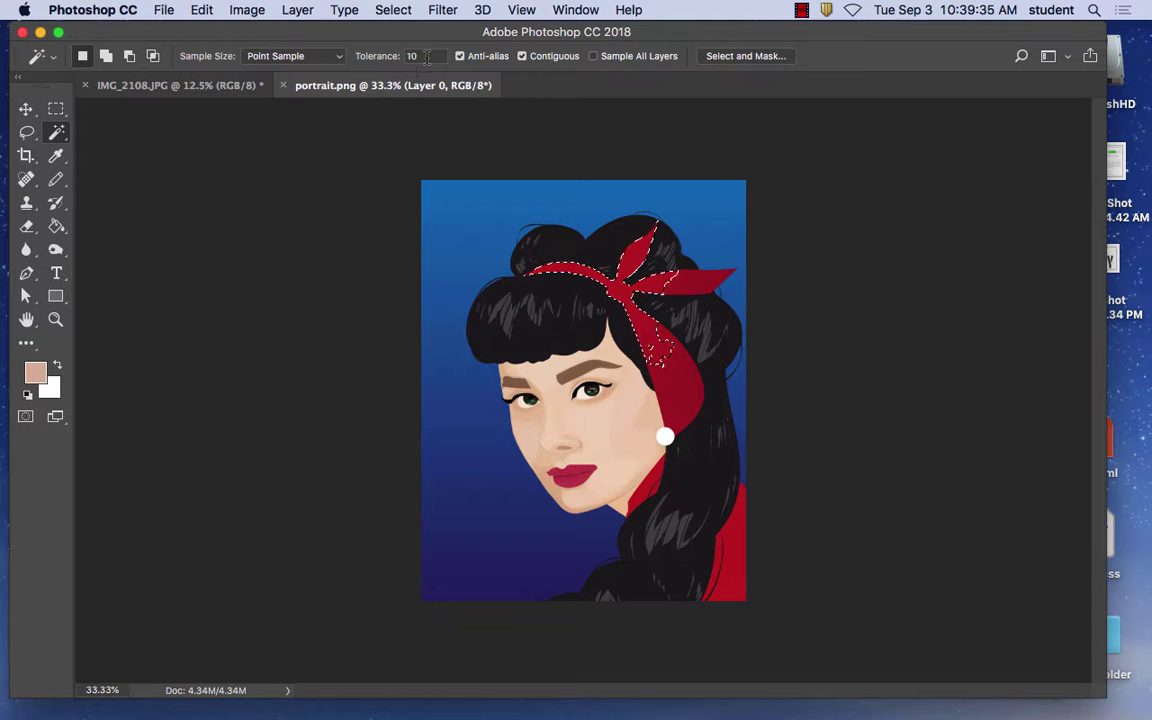
Step: Set the Magic Wand tolerance to 32 and select the red headscarf again
click(390, 55)
text(32)
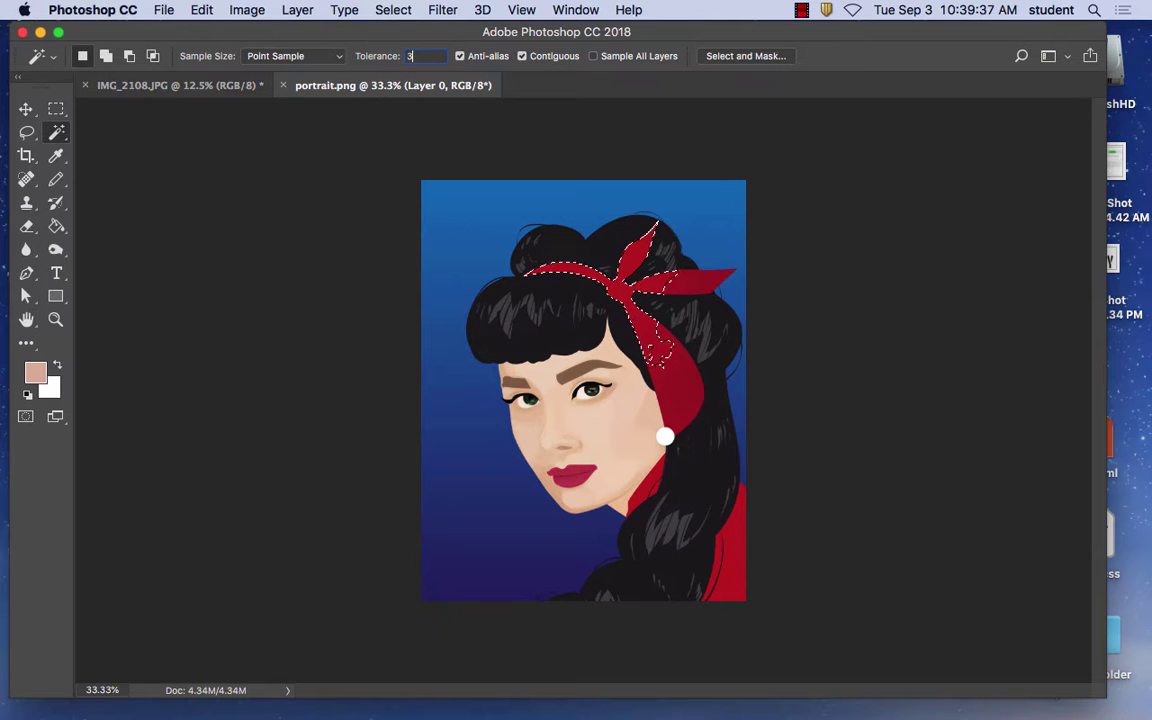
click(630, 274)
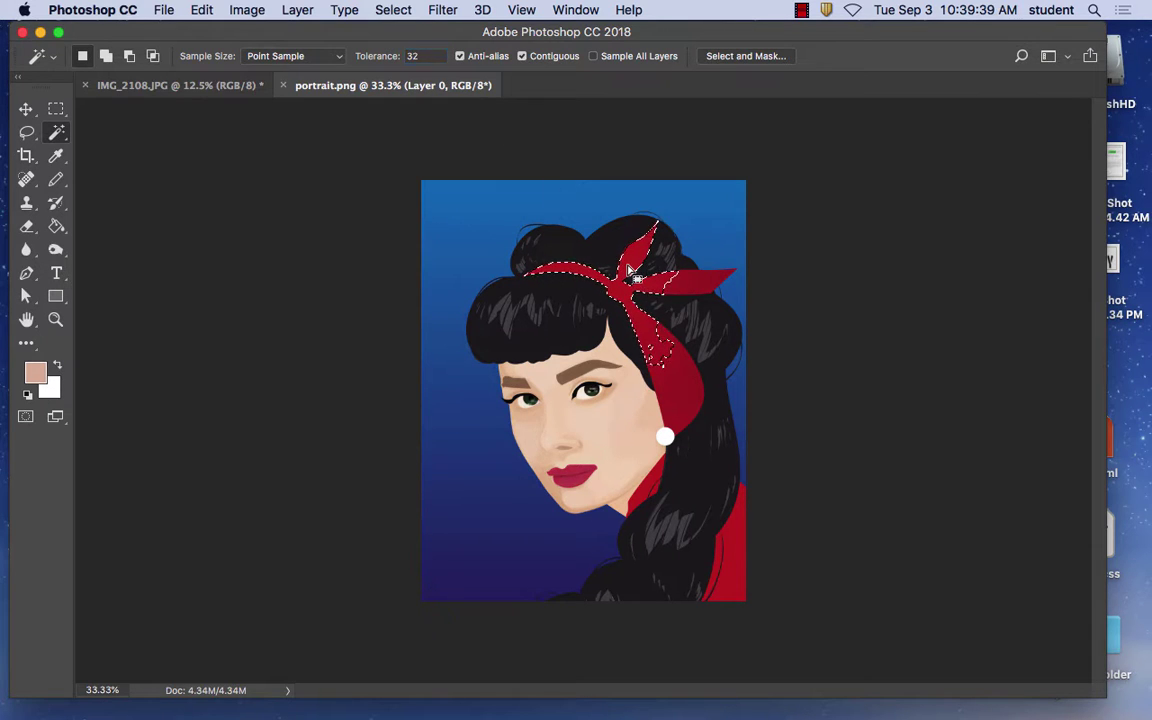
click(632, 264)
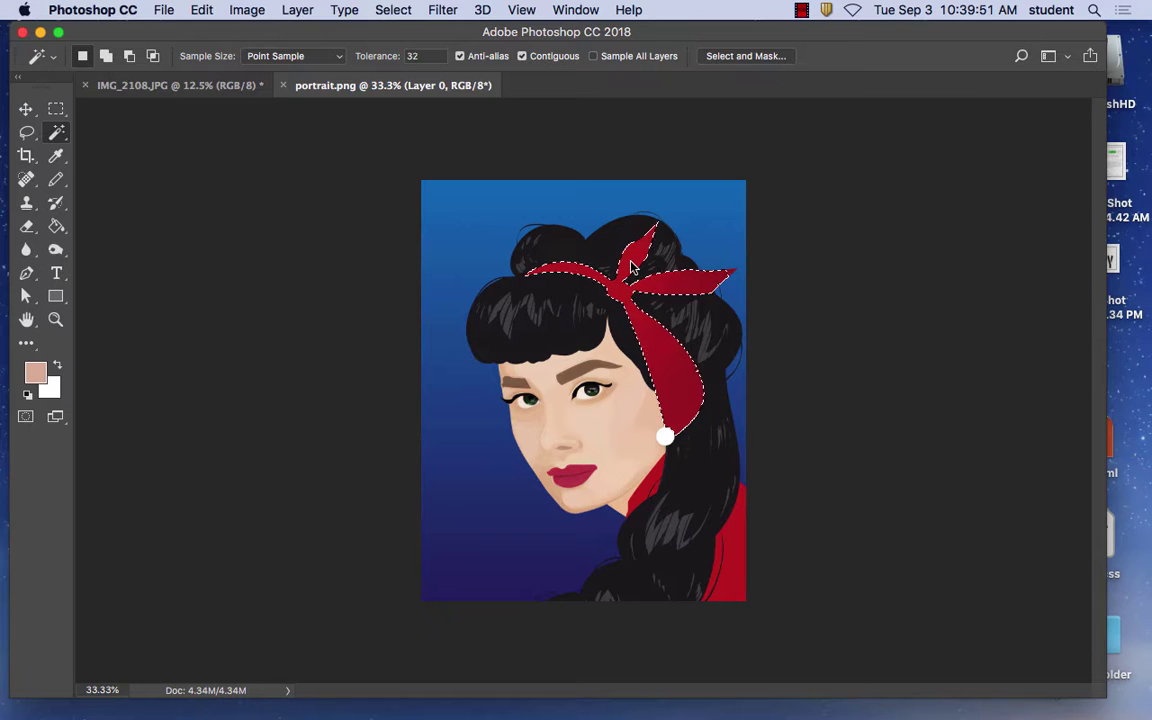
Step: Fill the selected headscarf with the custom yellow color f5e81e in Normal mode at 100% opacity
click(200, 8)
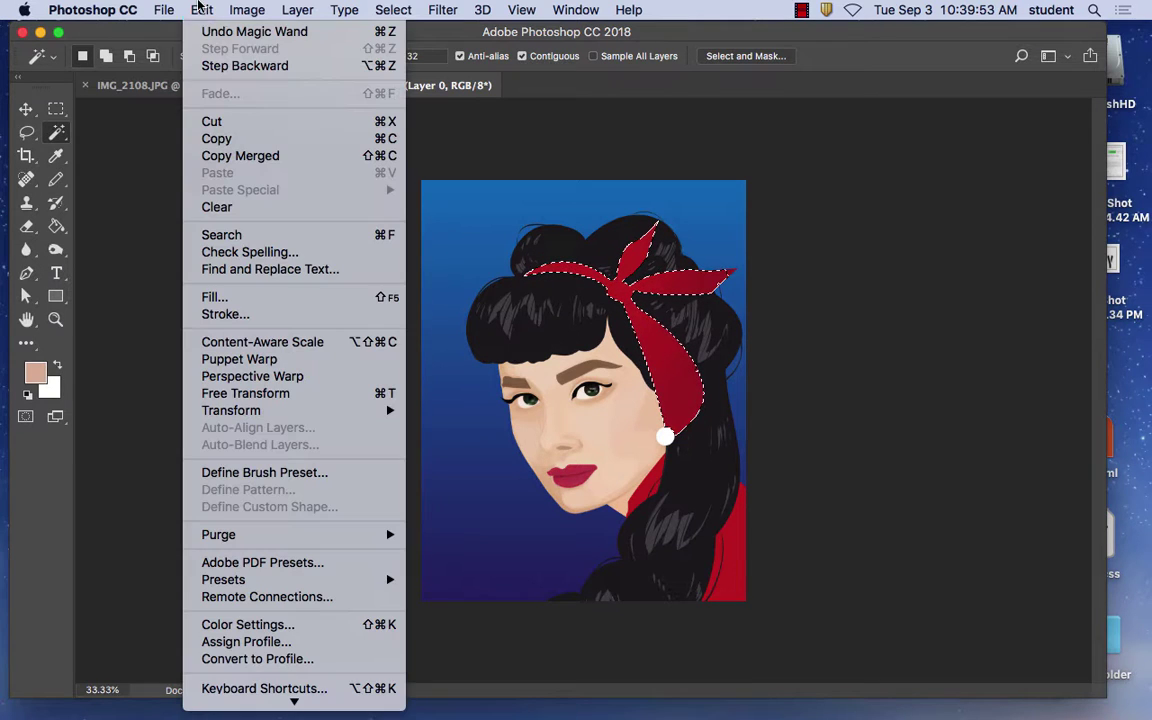
click(294, 298)
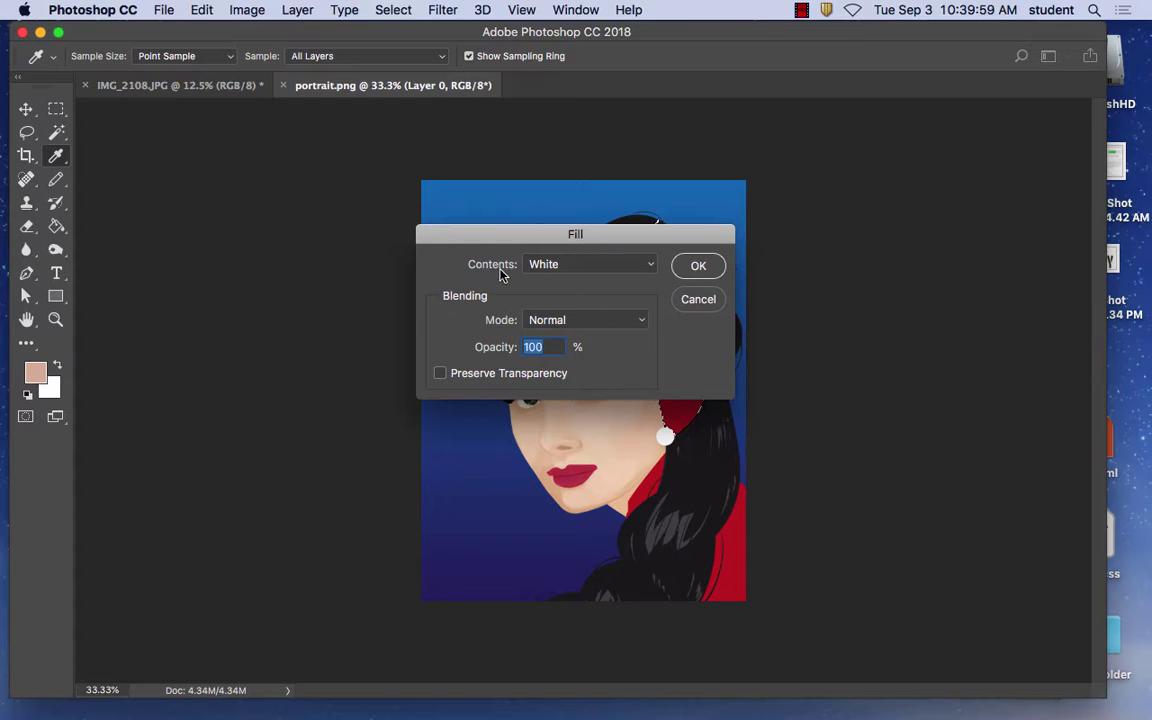
click(563, 265)
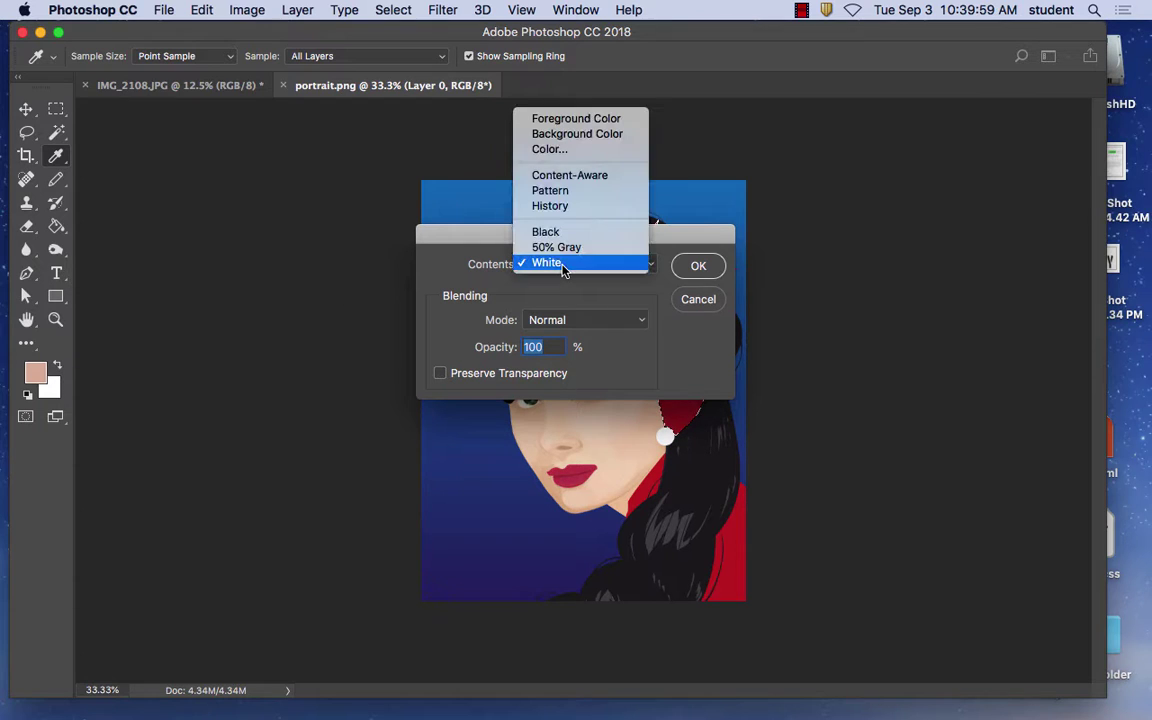
click(561, 150)
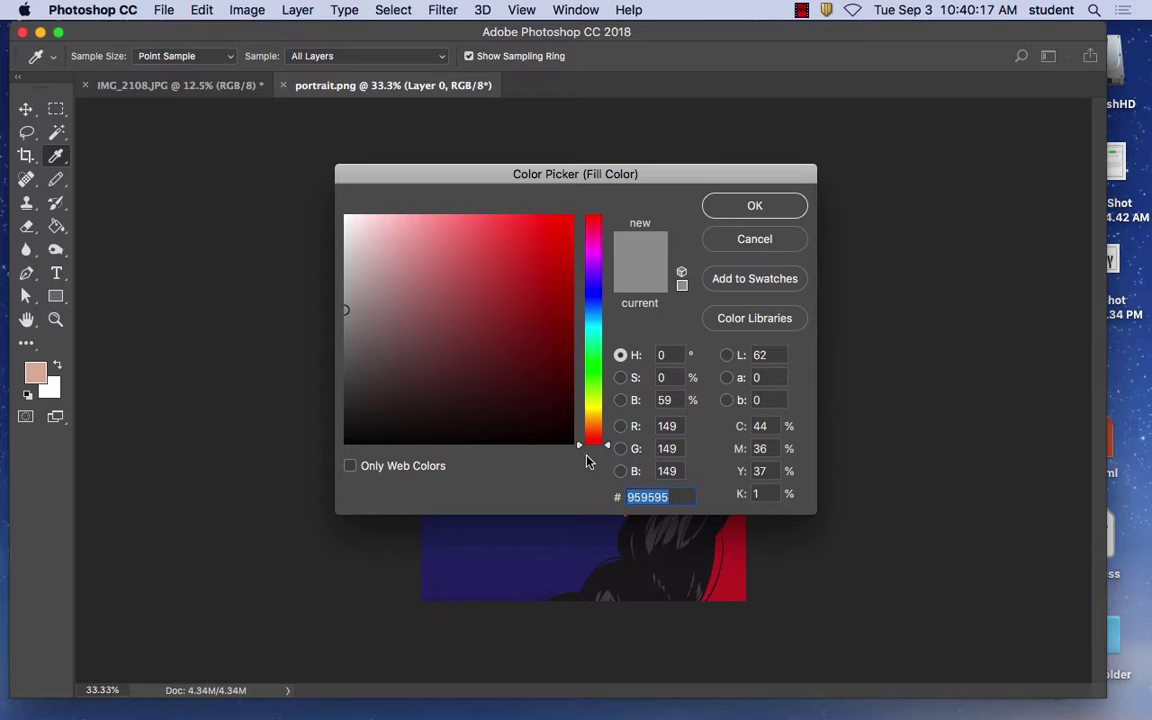
drag(601, 455, 612, 409)
mouse_move(488, 268)
mouse_down()
mouse_move(579, 169)
mouse_move(545, 223)
mouse_up()
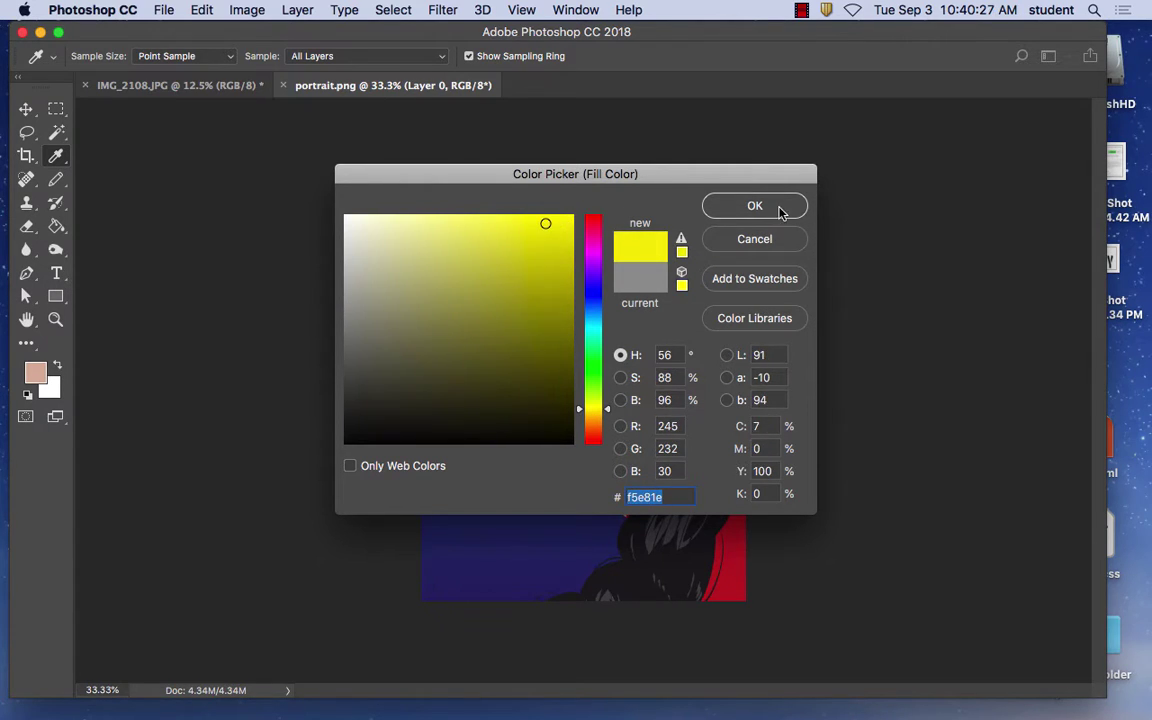
click(780, 210)
click(697, 265)
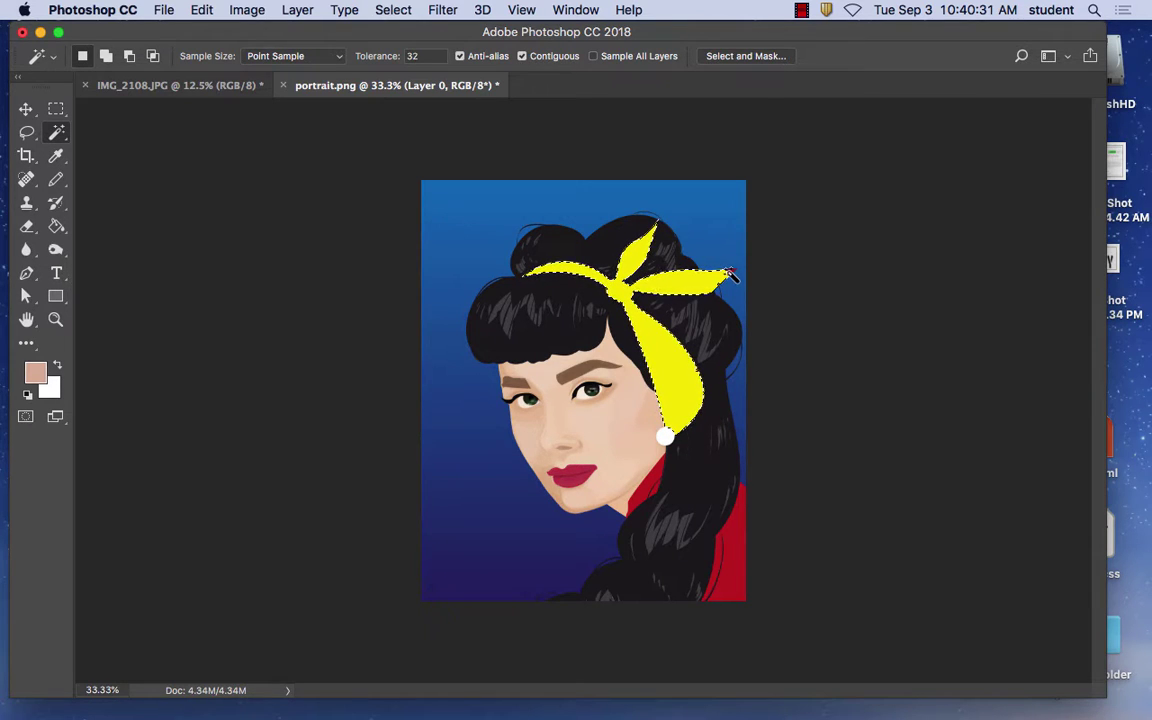
Step: Replace the selection with the leftover red tip of the headscarf's bow and fill it with the same yellow
key(super+d)
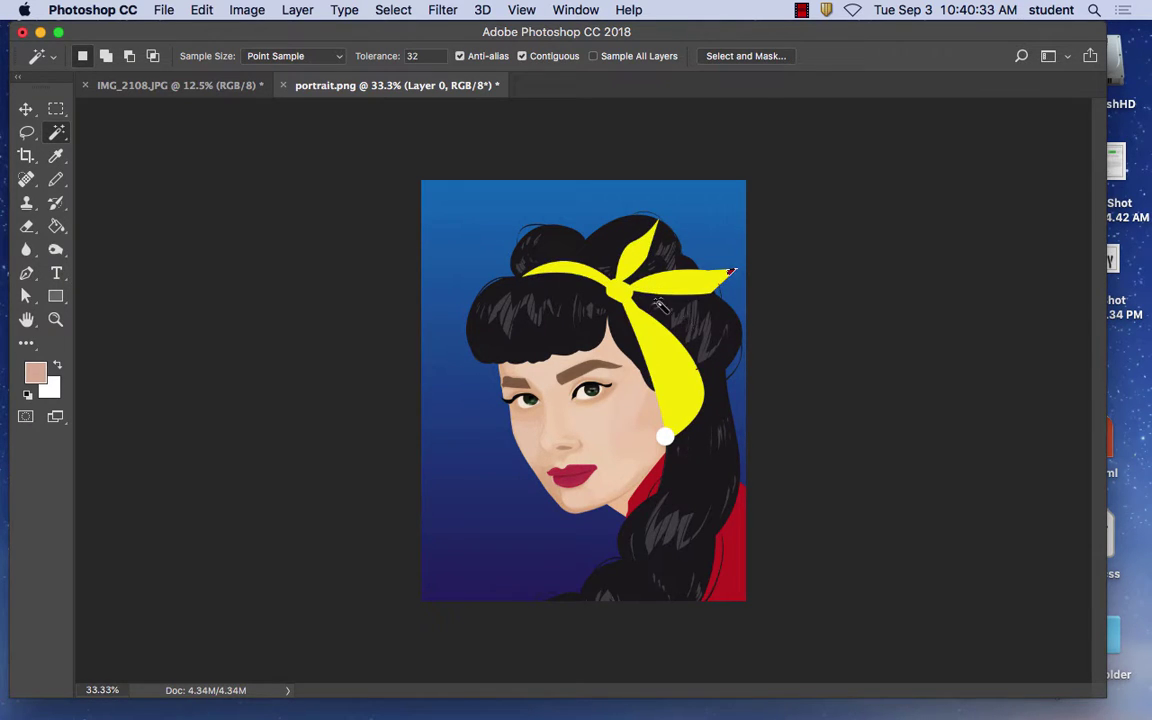
click(201, 10)
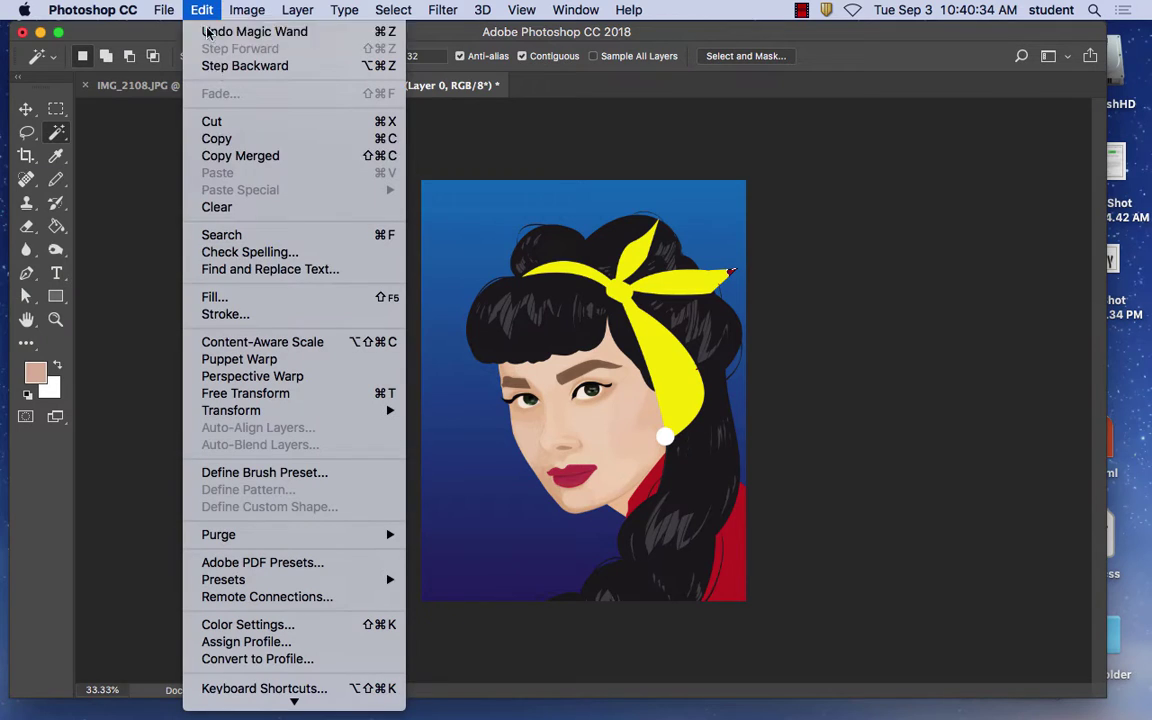
click(316, 296)
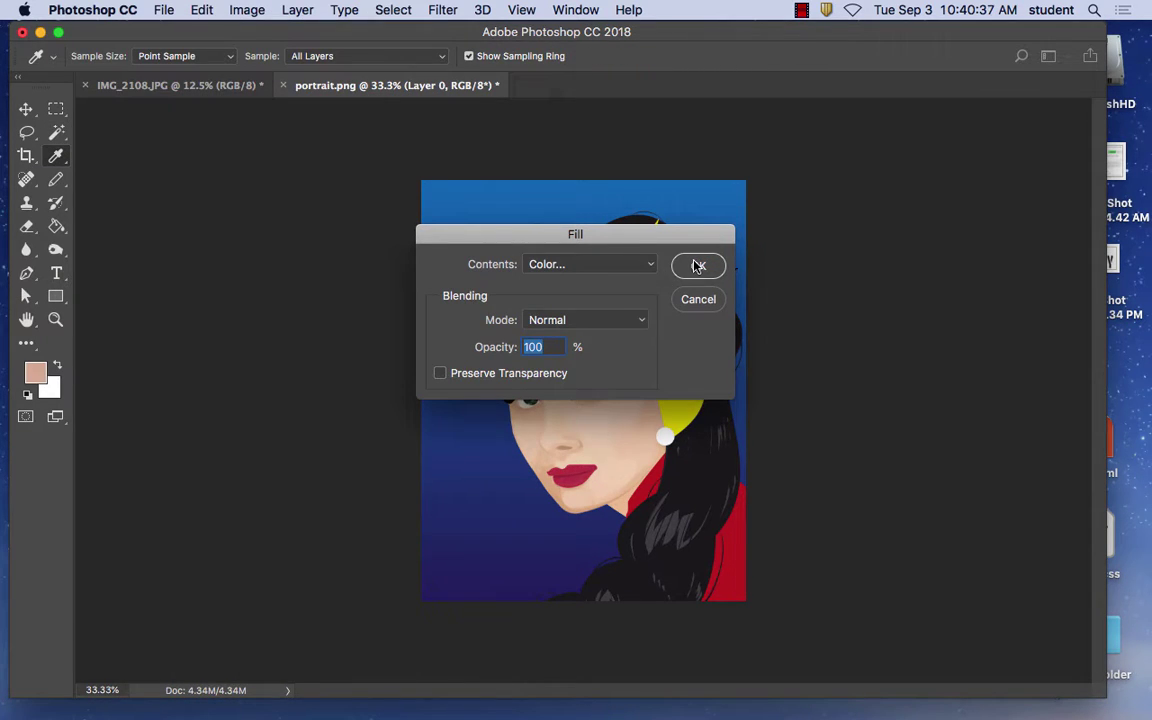
click(698, 265)
Step: Select the yellow headscarf with the Magic Wand tool and start a Fill that uses a custom color
key(w)
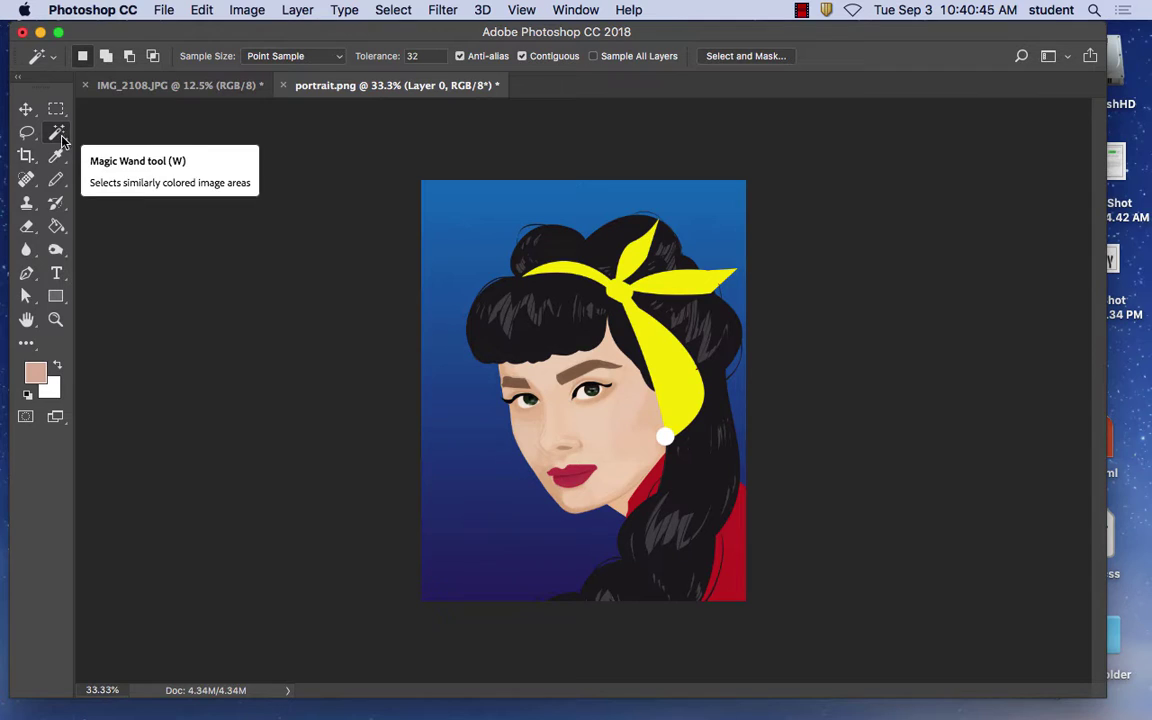
click(631, 271)
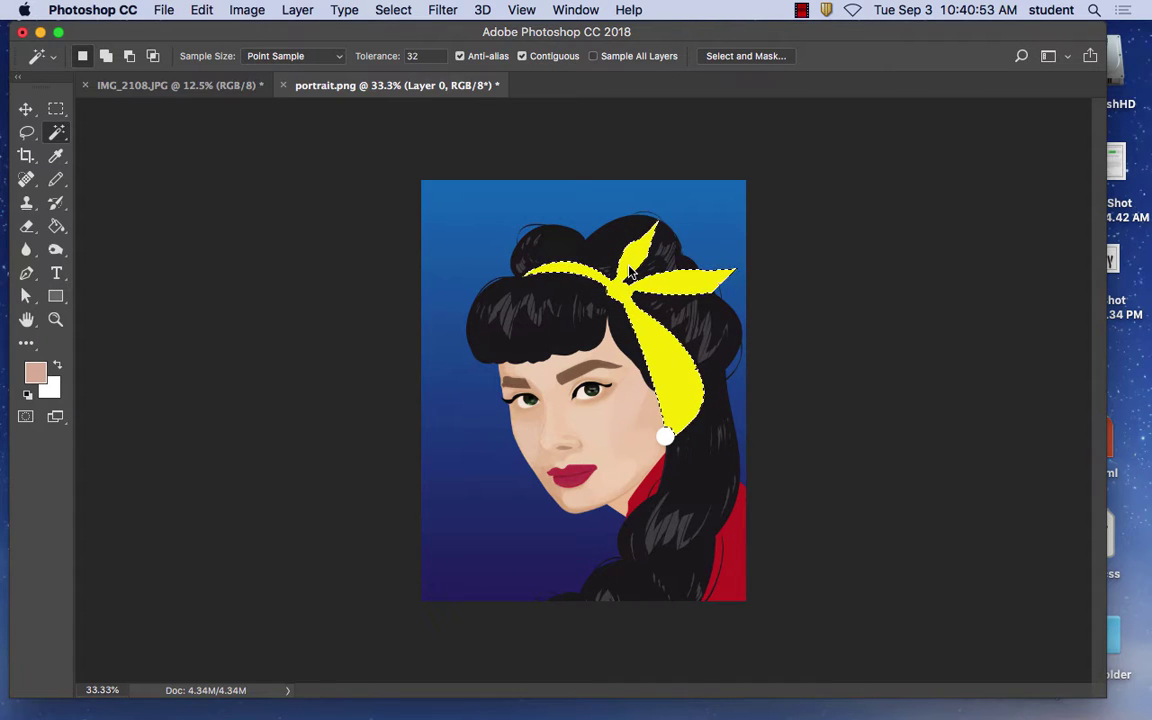
click(205, 10)
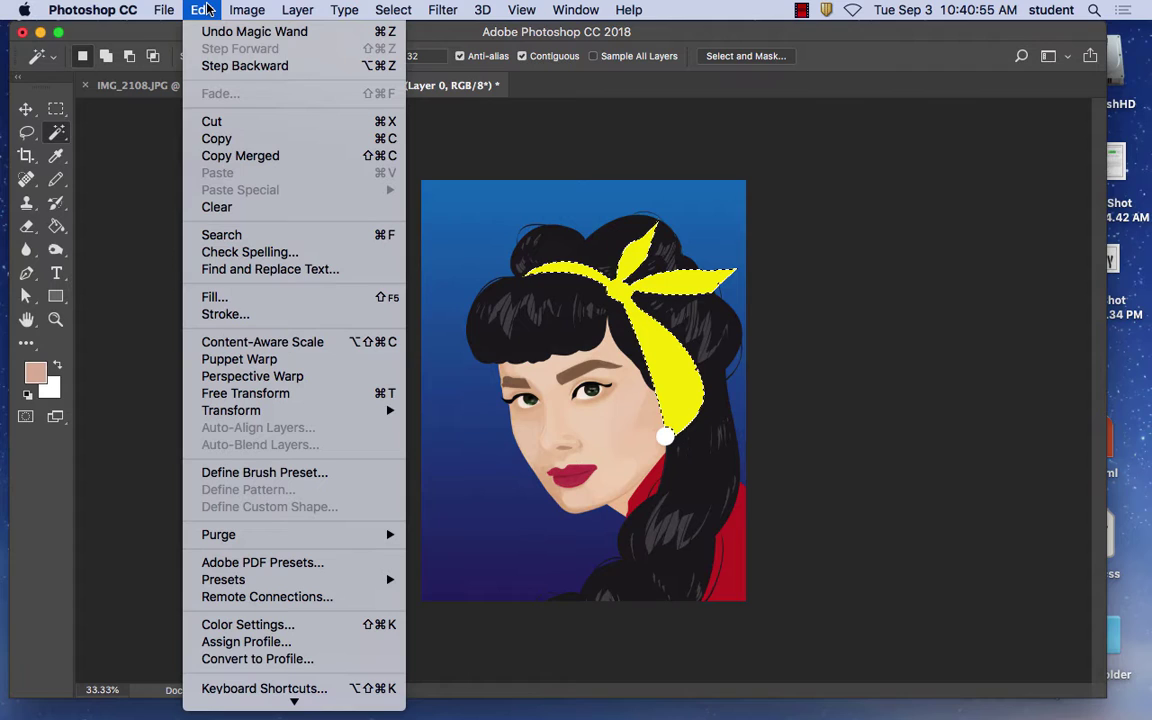
click(258, 300)
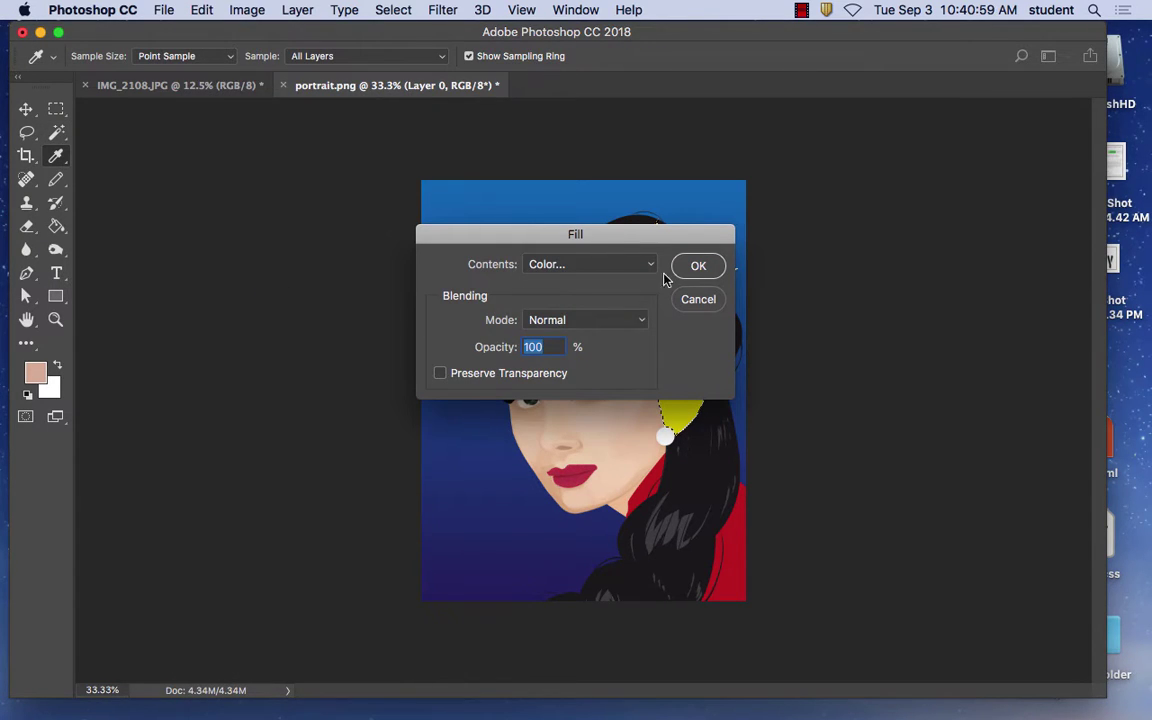
drag(620, 236, 380, 168)
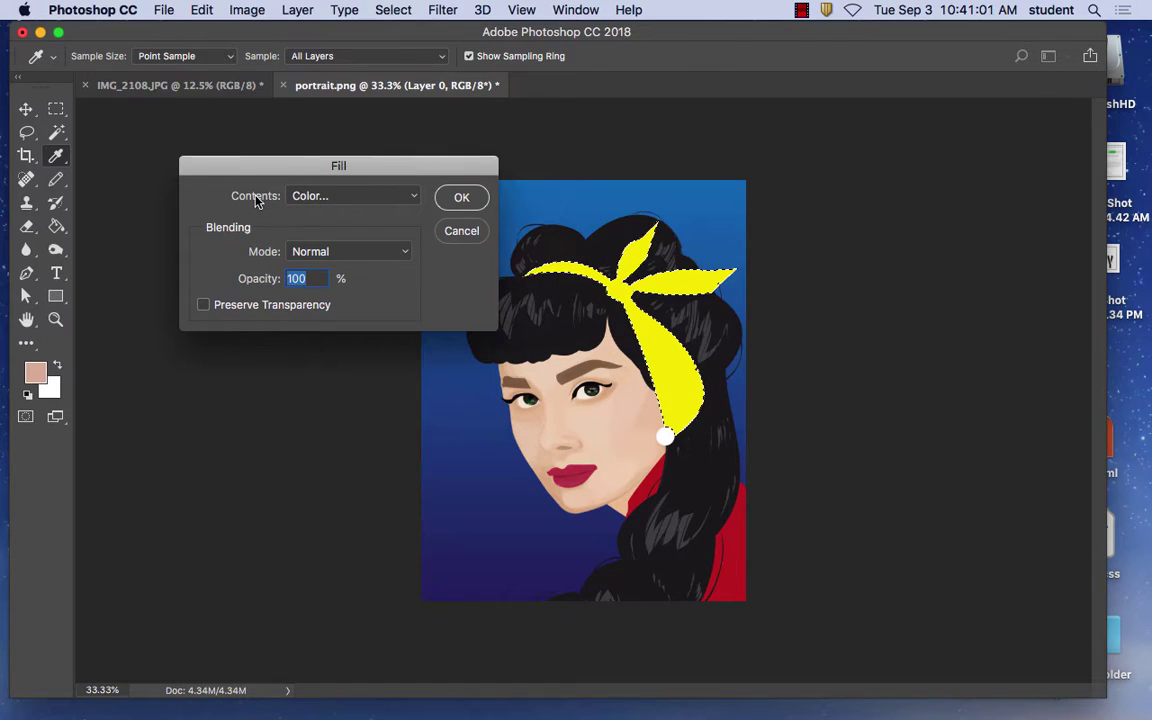
click(300, 197)
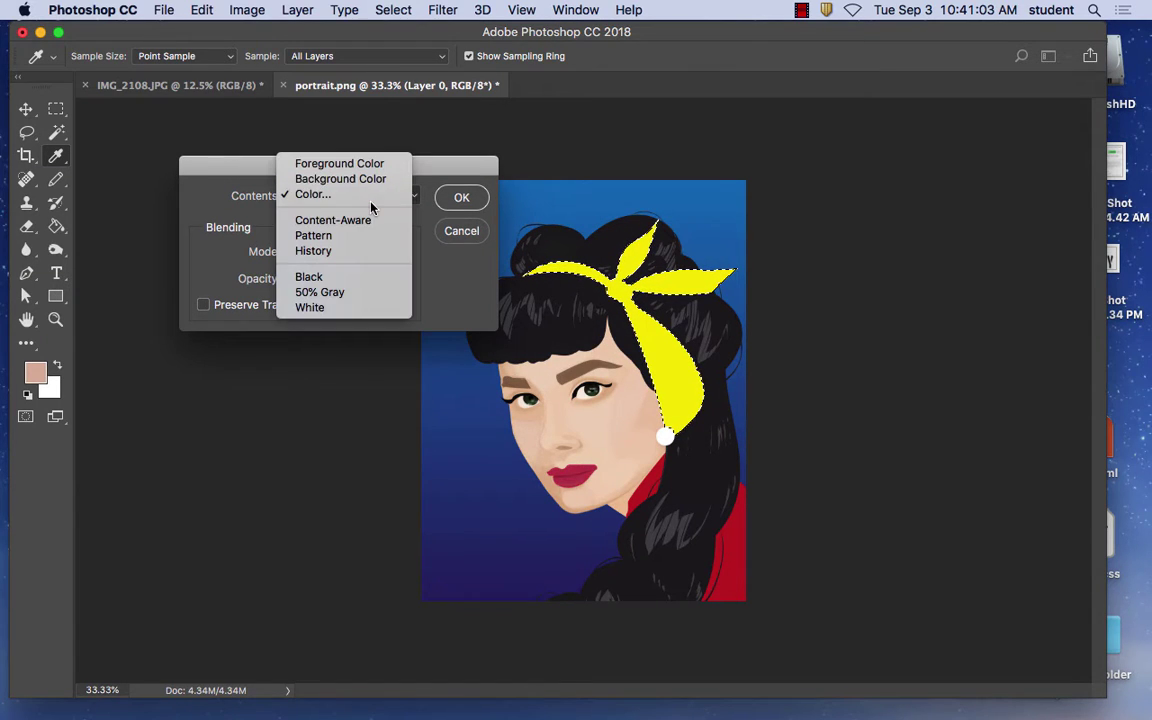
click(361, 197)
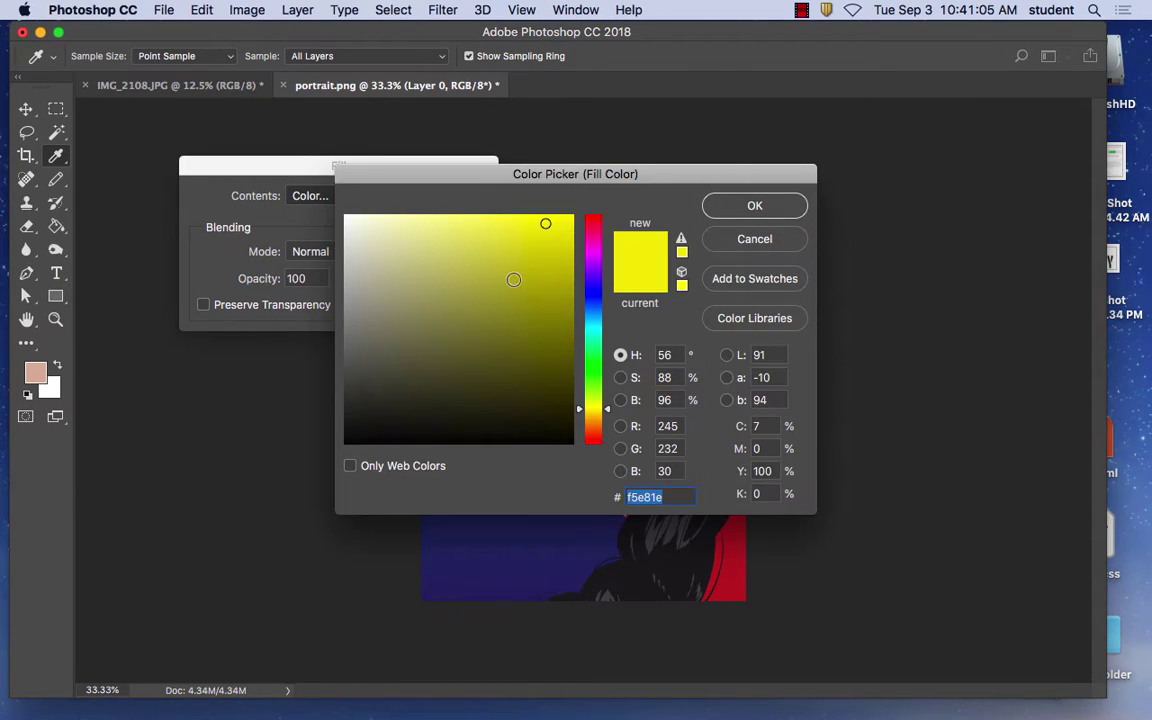
Step: Choose orange f27e20 as the fill color, apply it to the headscarf at 100% opacity, and deselect
mouse_move(593, 377)
mouse_down()
mouse_move(600, 216)
mouse_move(591, 340)
mouse_move(603, 438)
mouse_move(600, 389)
mouse_up()
click(516, 228)
click(534, 230)
drag(593, 300, 593, 427)
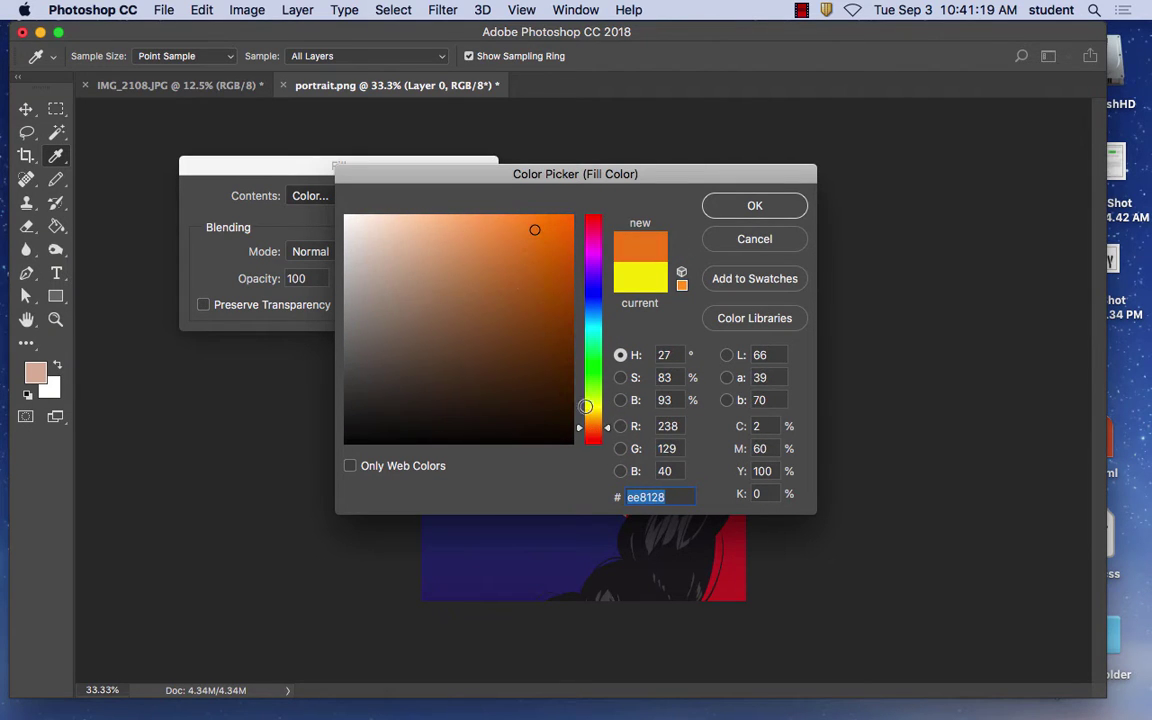
click(543, 226)
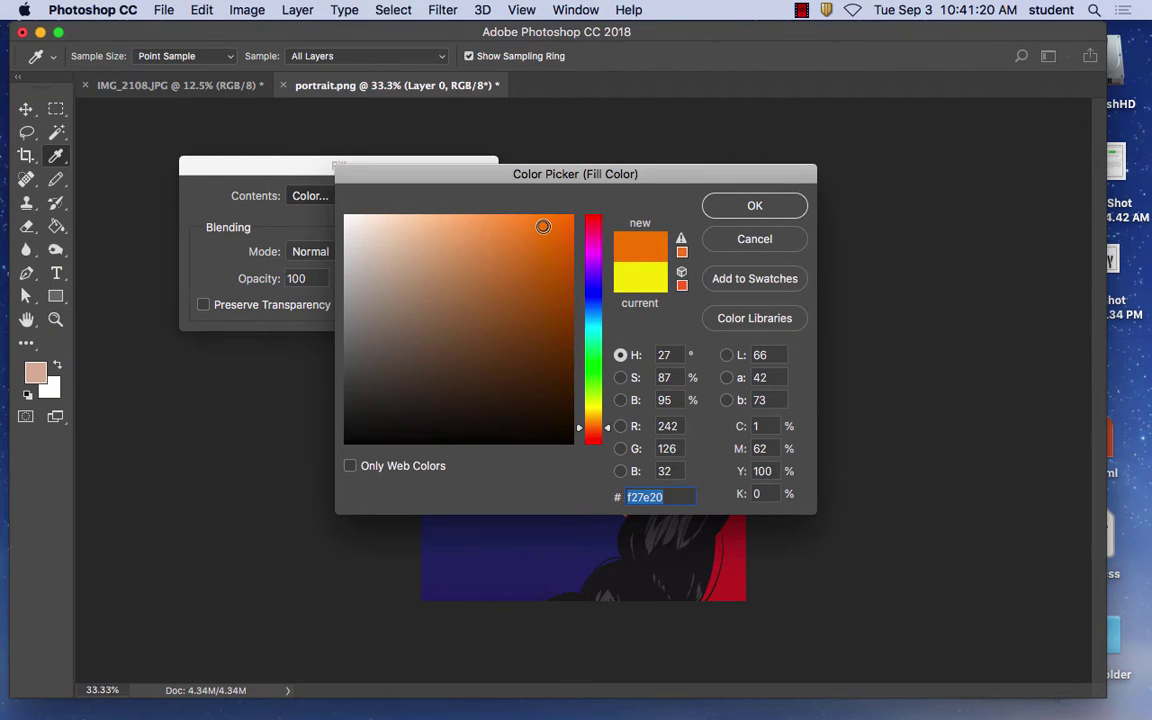
click(752, 207)
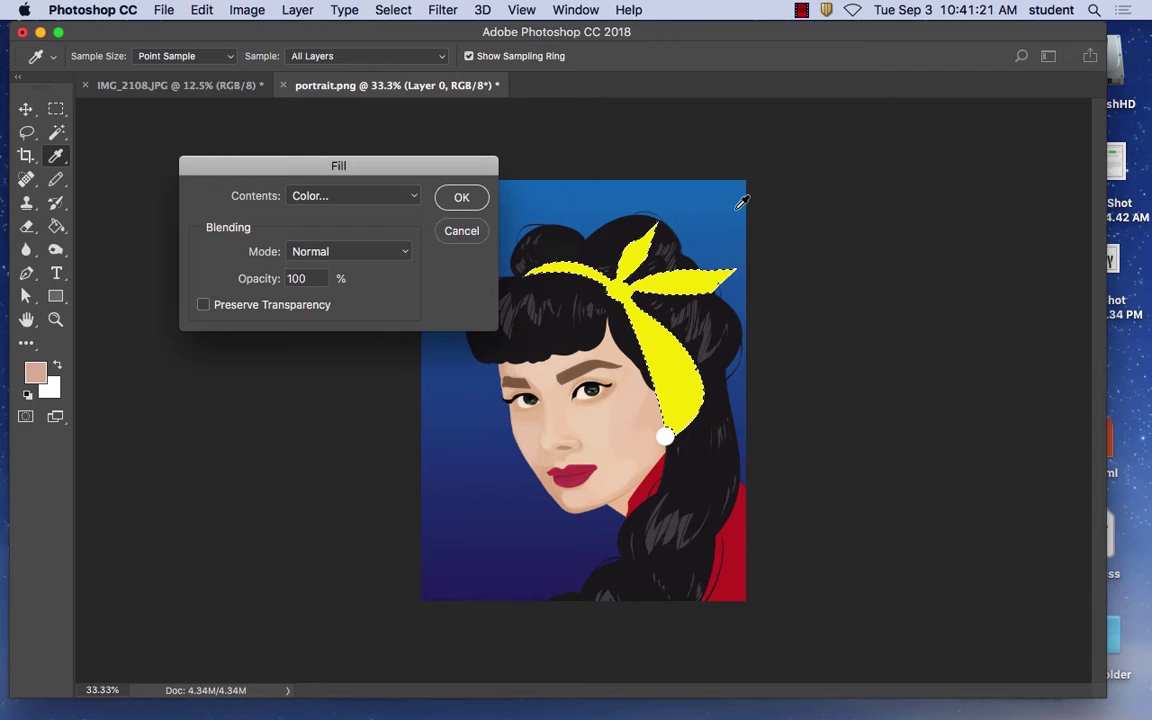
click(455, 197)
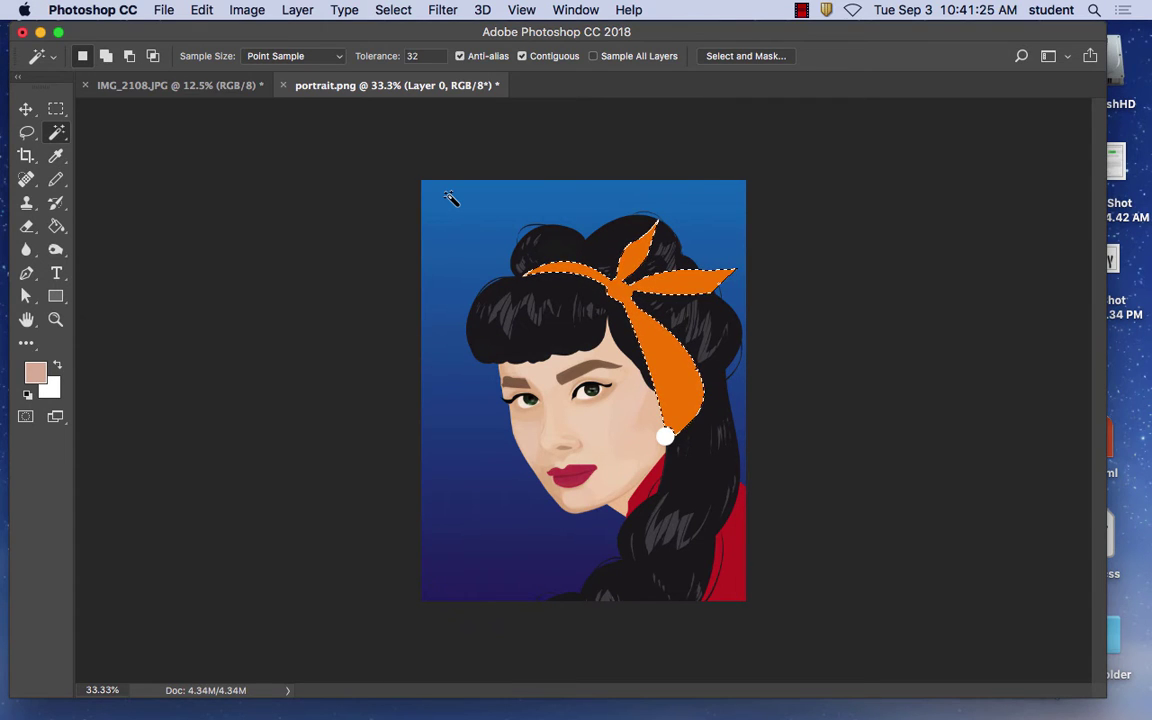
key(super+d)
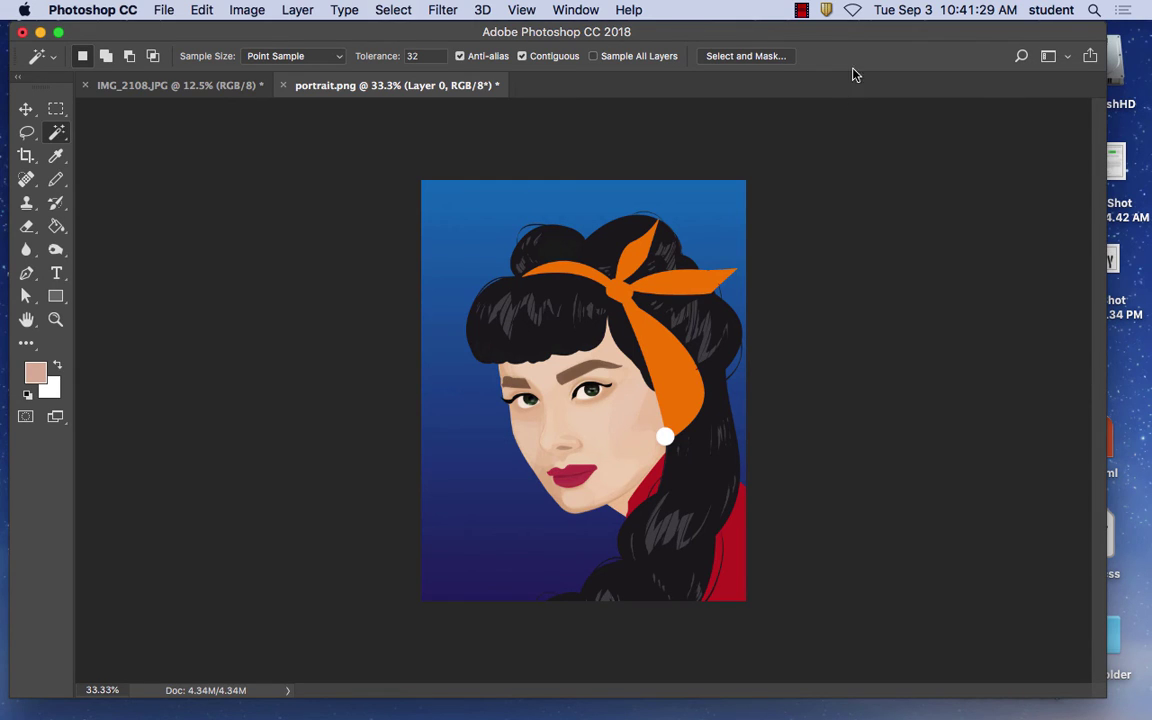
click(802, 11)
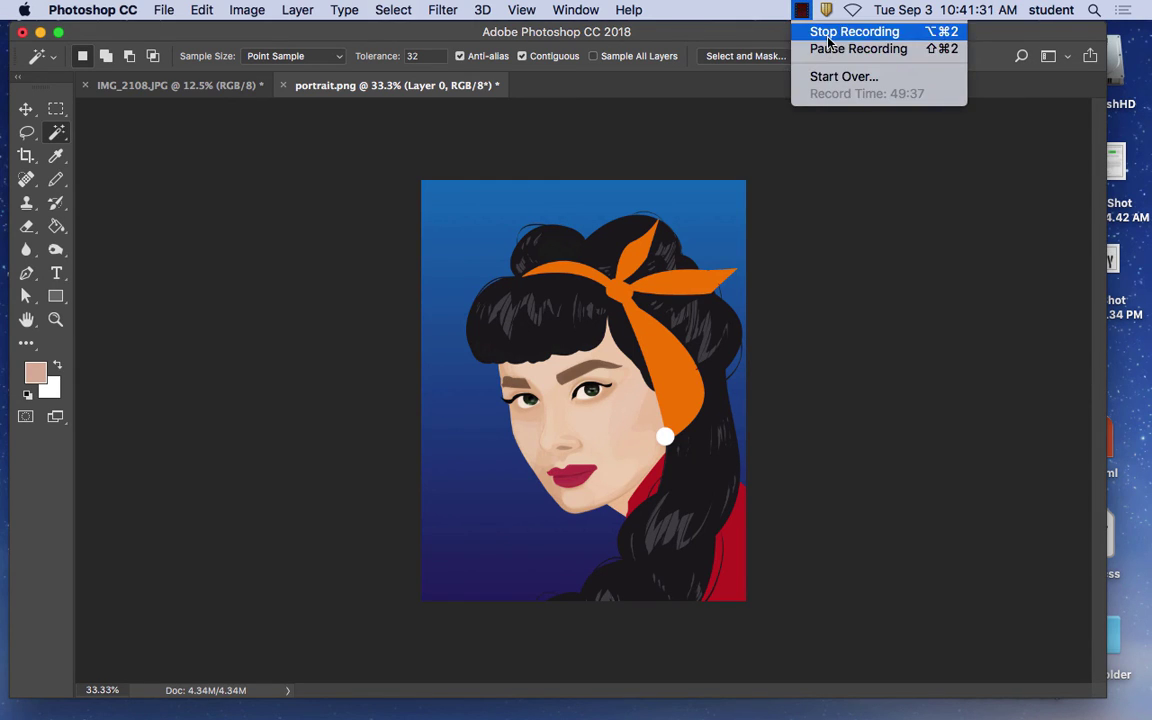